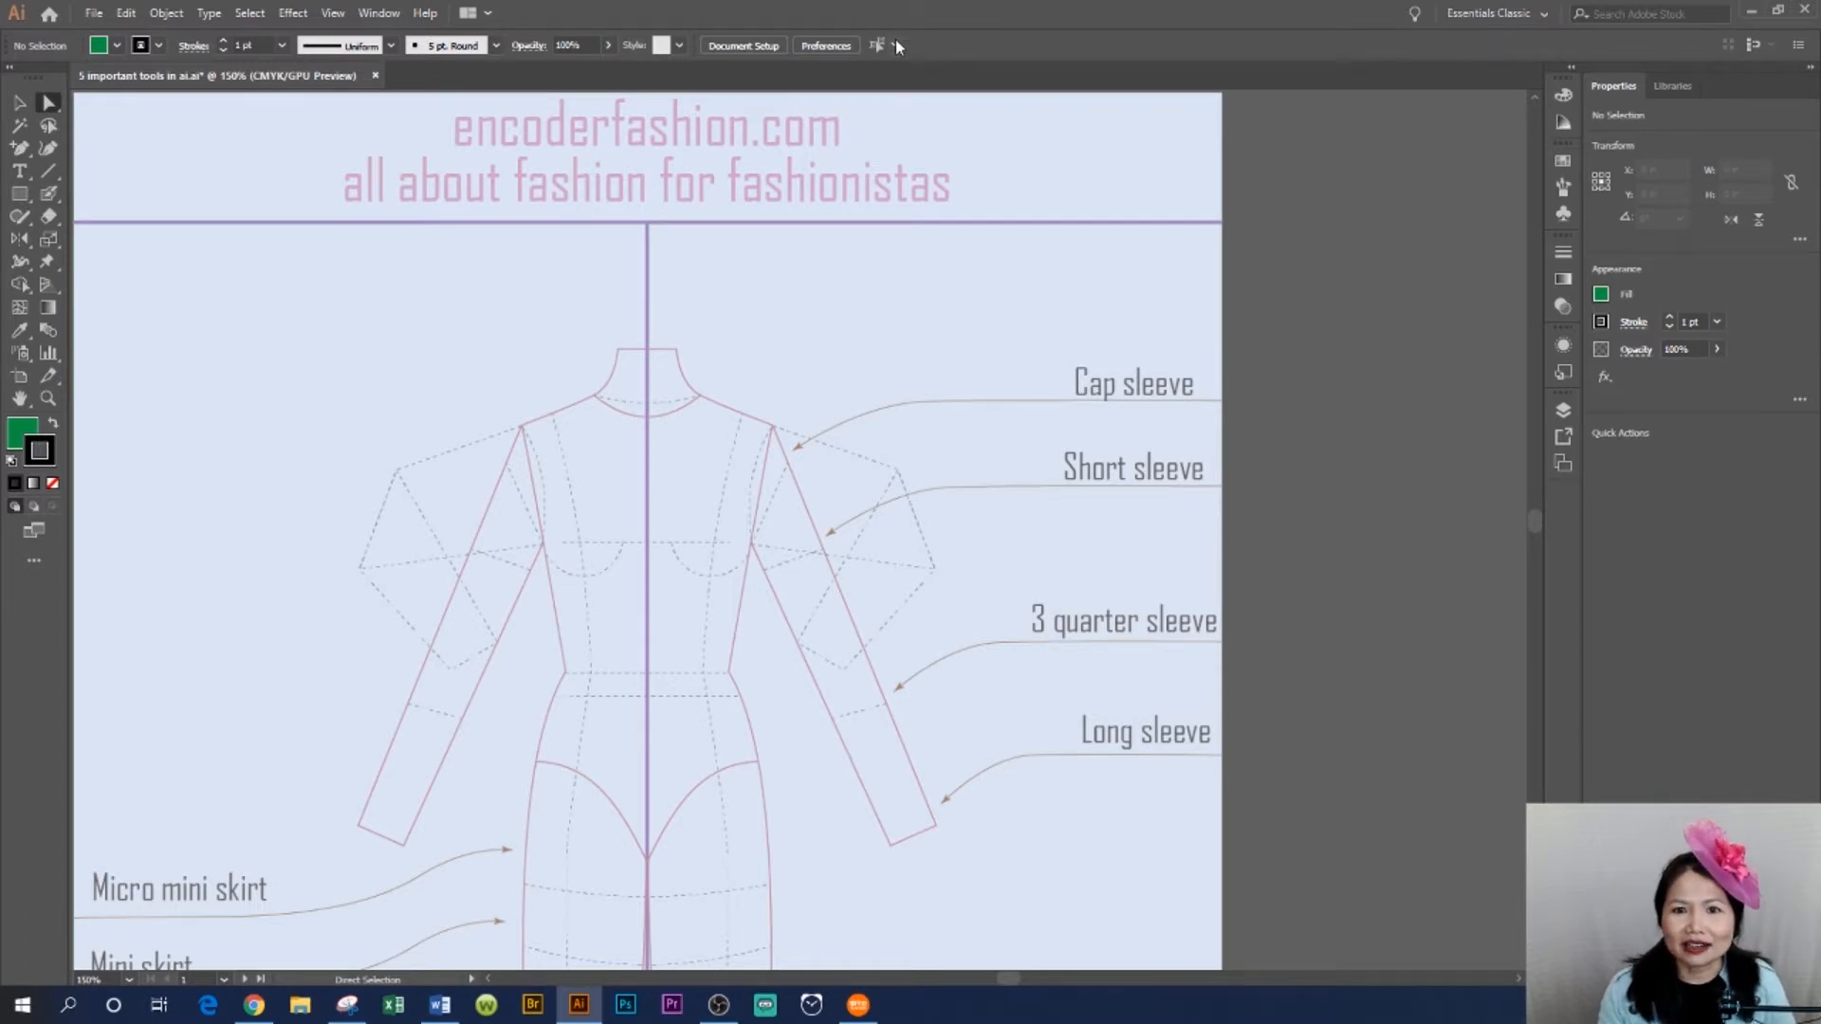
# - Tear off the Pen tool group into a floating panel and place it above the croquis on the artboard
pyautogui.click(22, 149)
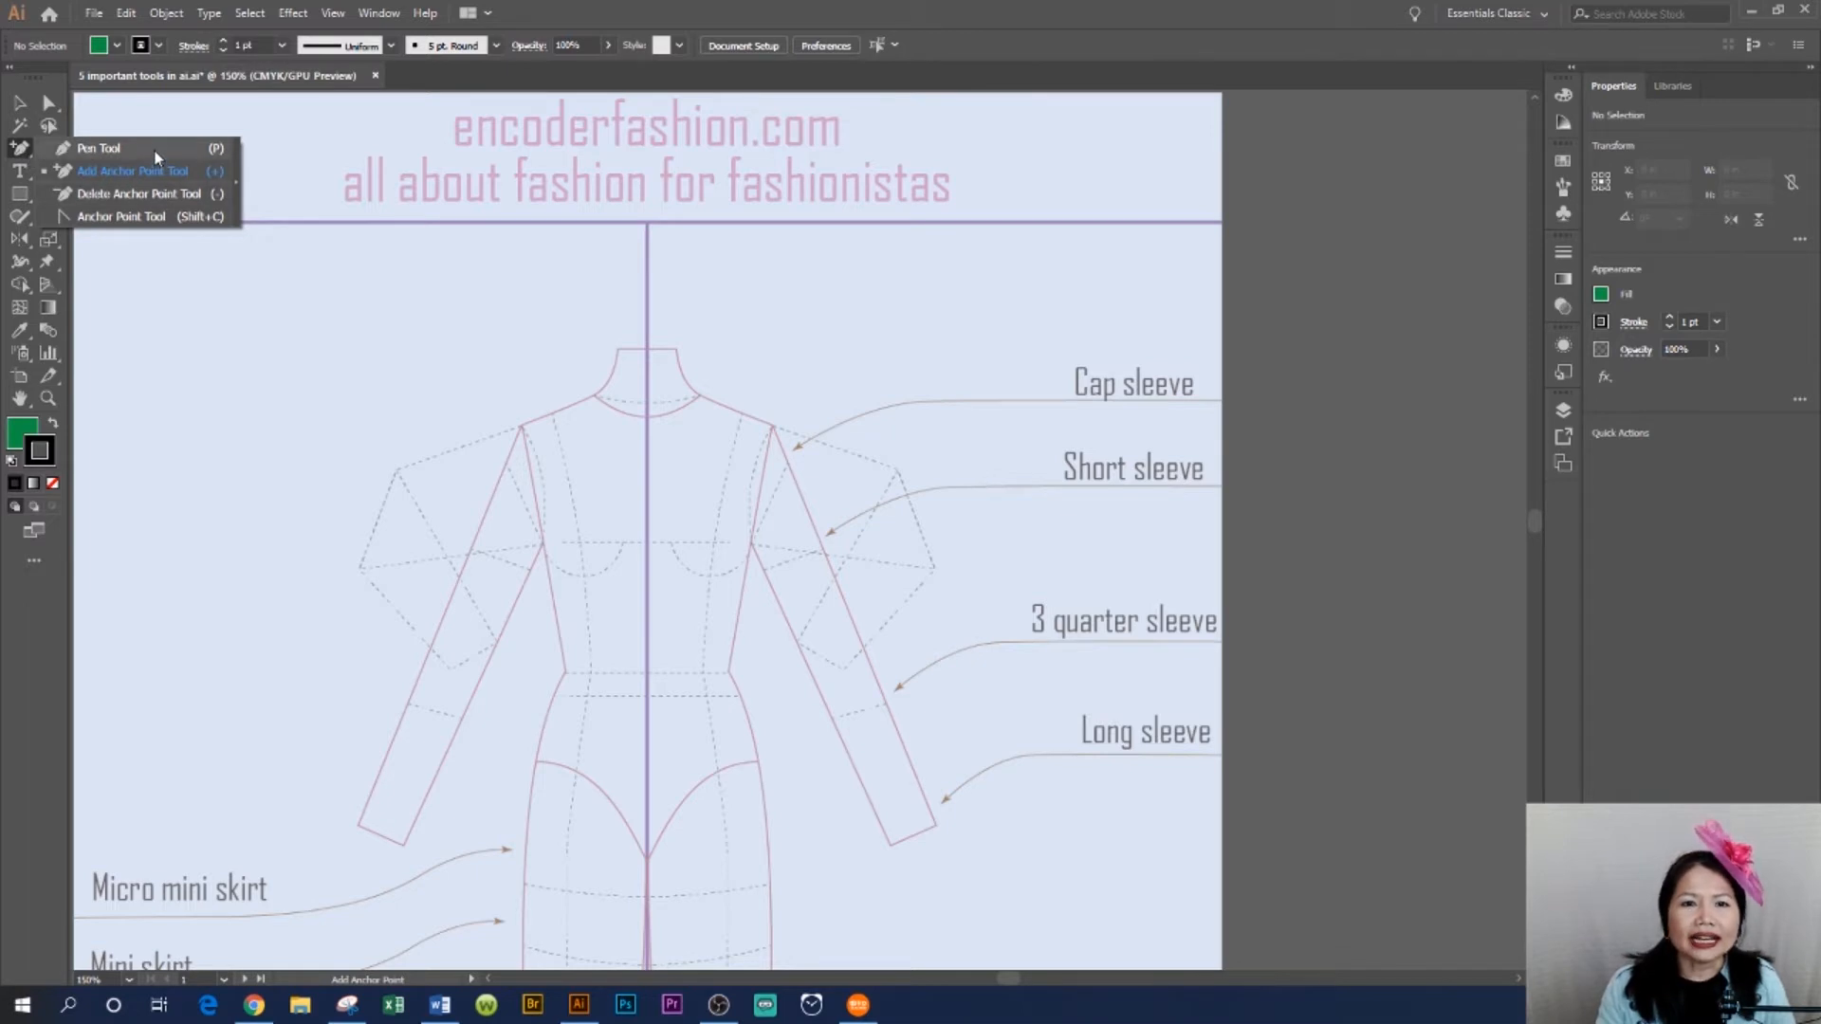
pyautogui.click(237, 194)
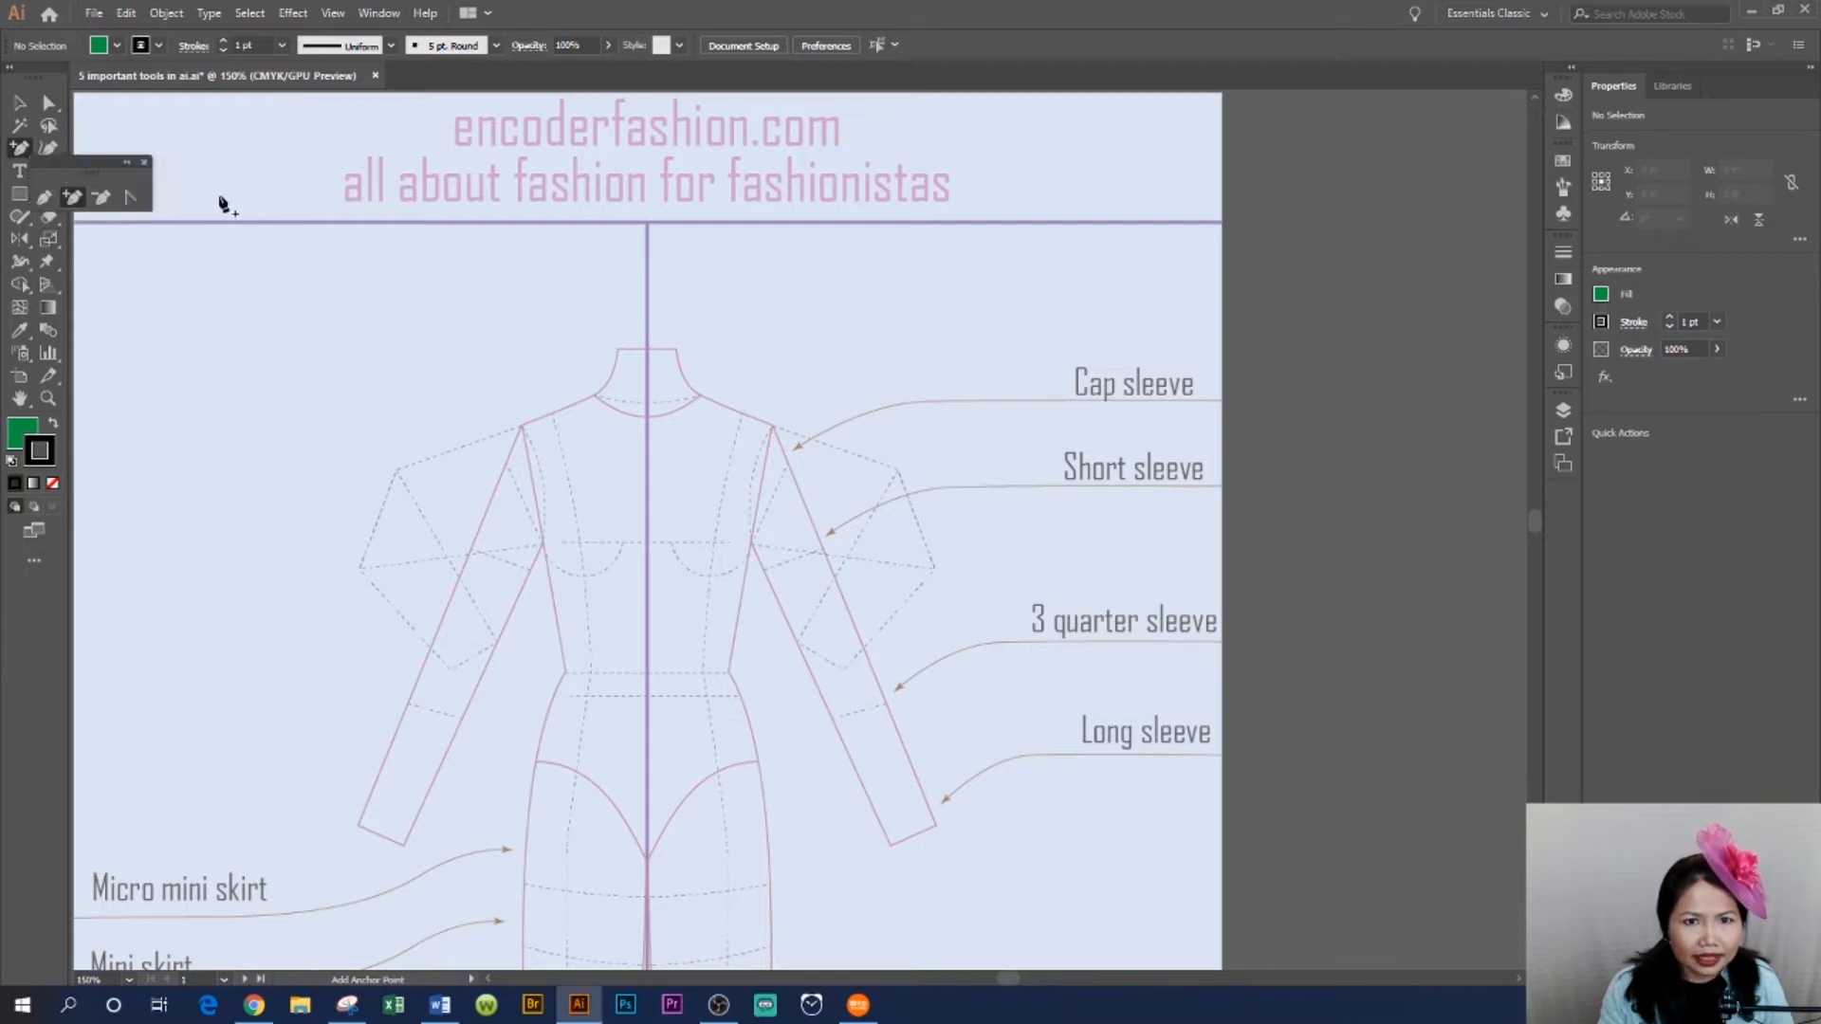
pyautogui.moveTo(86, 157); pyautogui.dragTo(1032, 251)
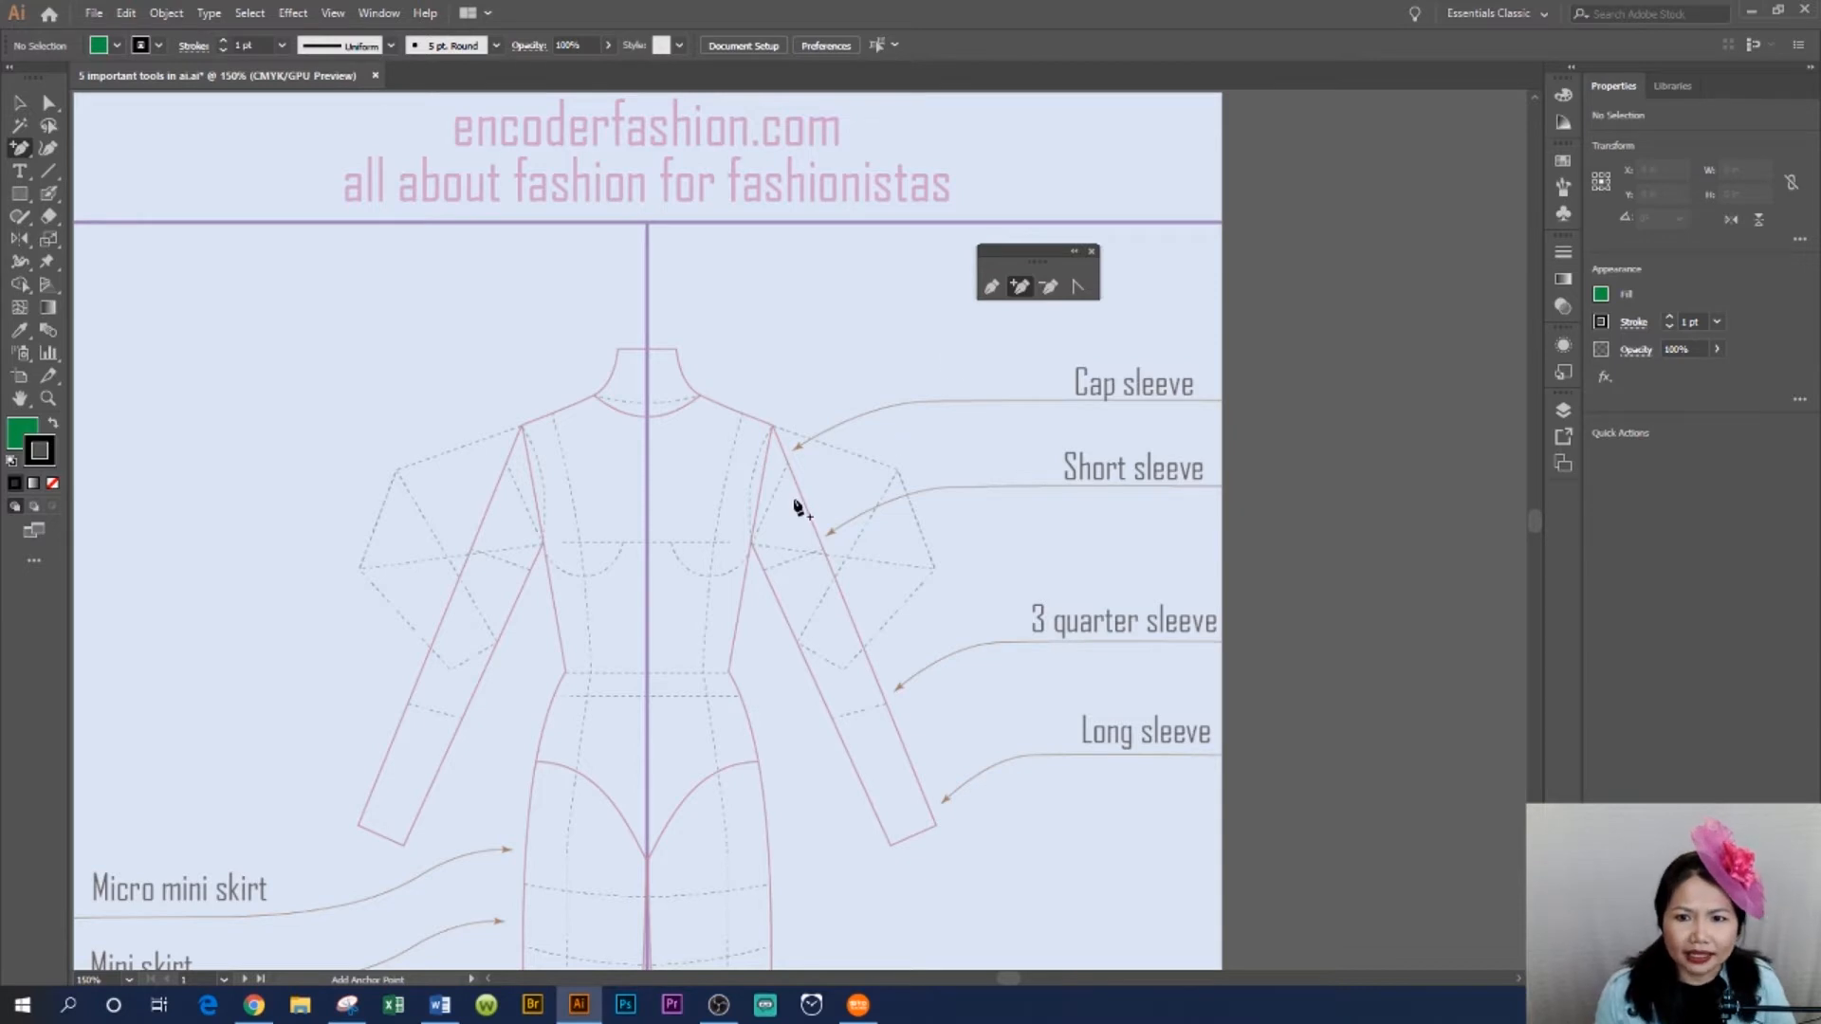
# - Draw the bodice's right outline with the Pen tool from the neck along the shoulder and down the side seam
pyautogui.click(990, 293)
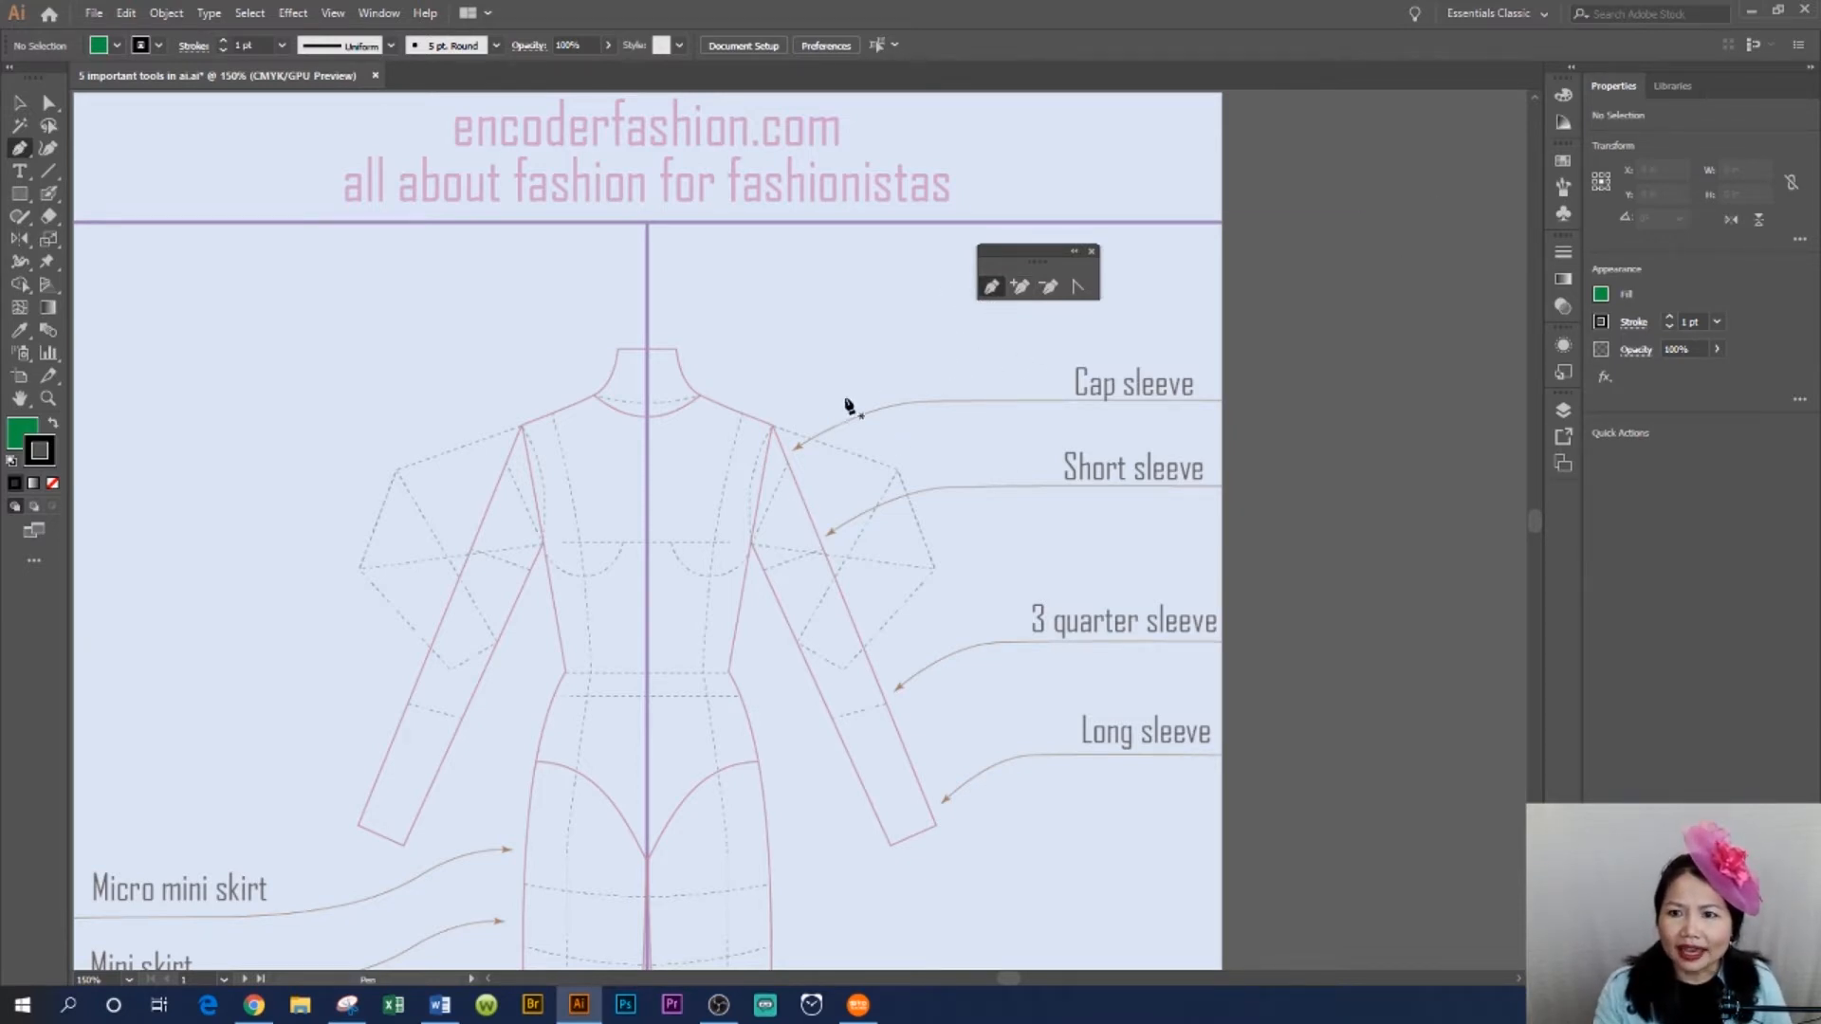
pyautogui.click(698, 395)
pyautogui.moveTo(698, 396); pyautogui.dragTo(776, 432)
pyautogui.click(774, 429)
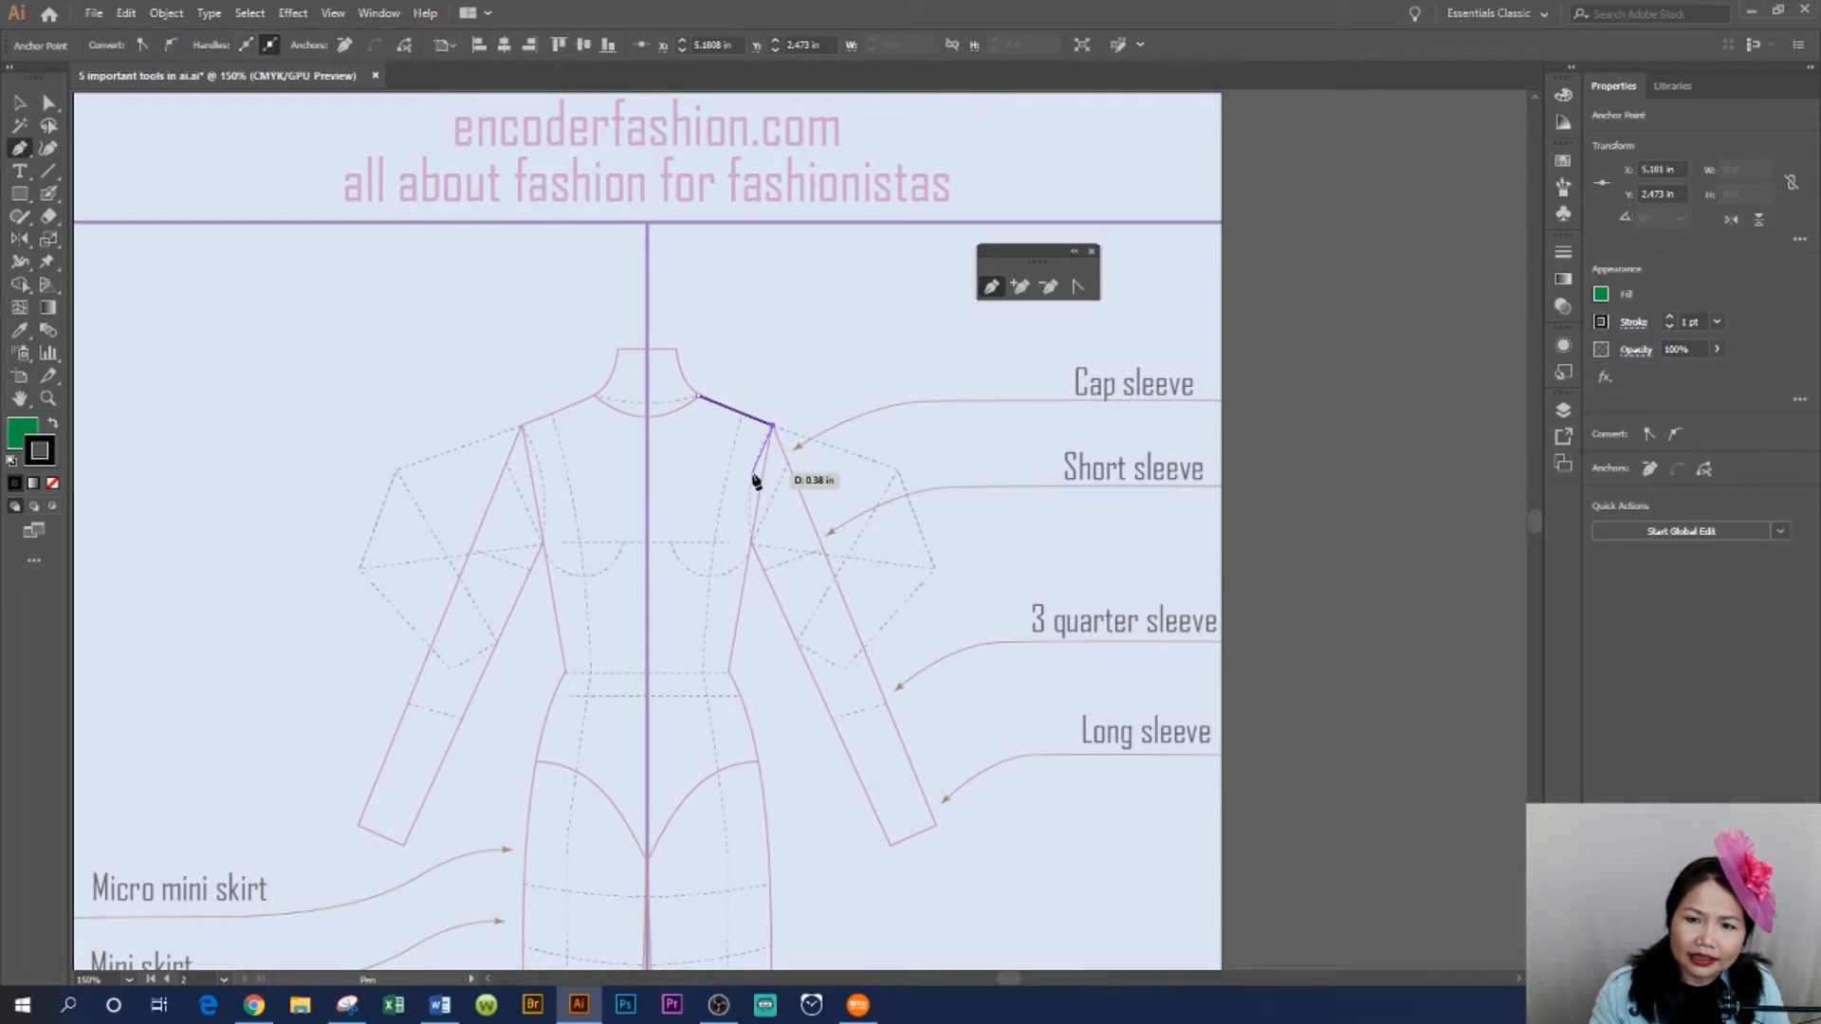
pyautogui.click(754, 474)
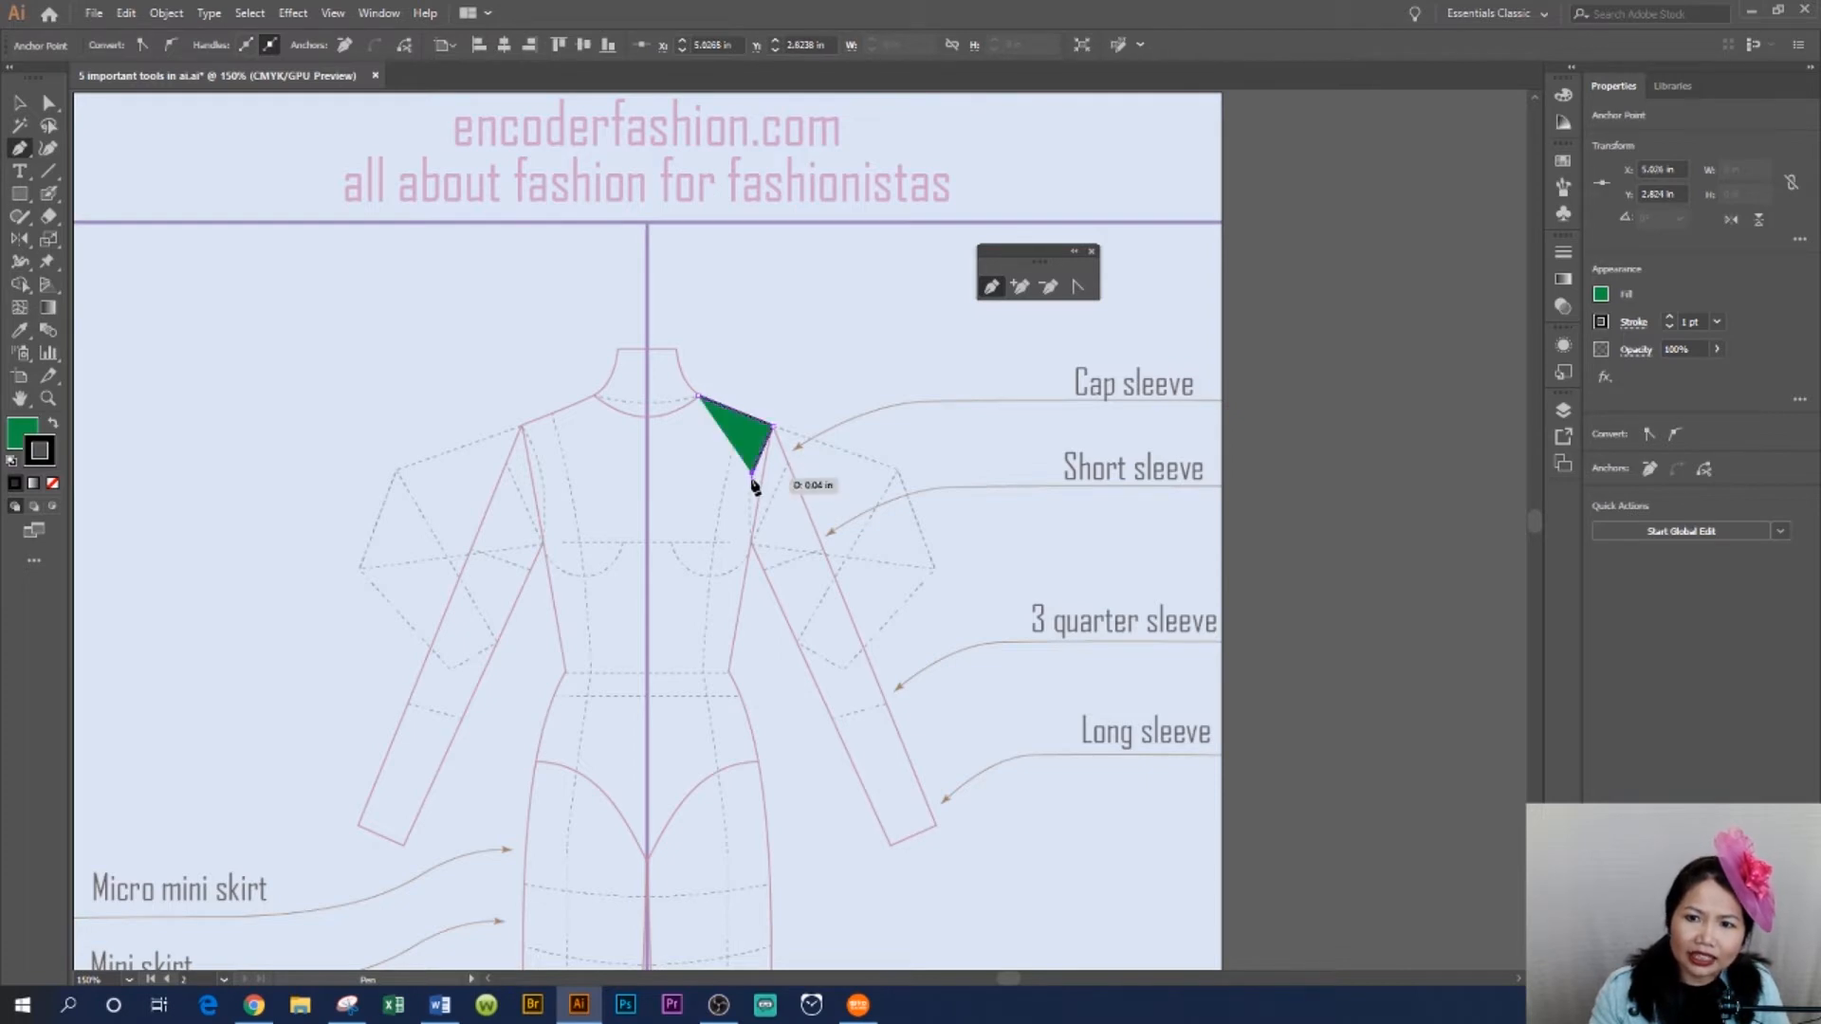
pyautogui.click(753, 545)
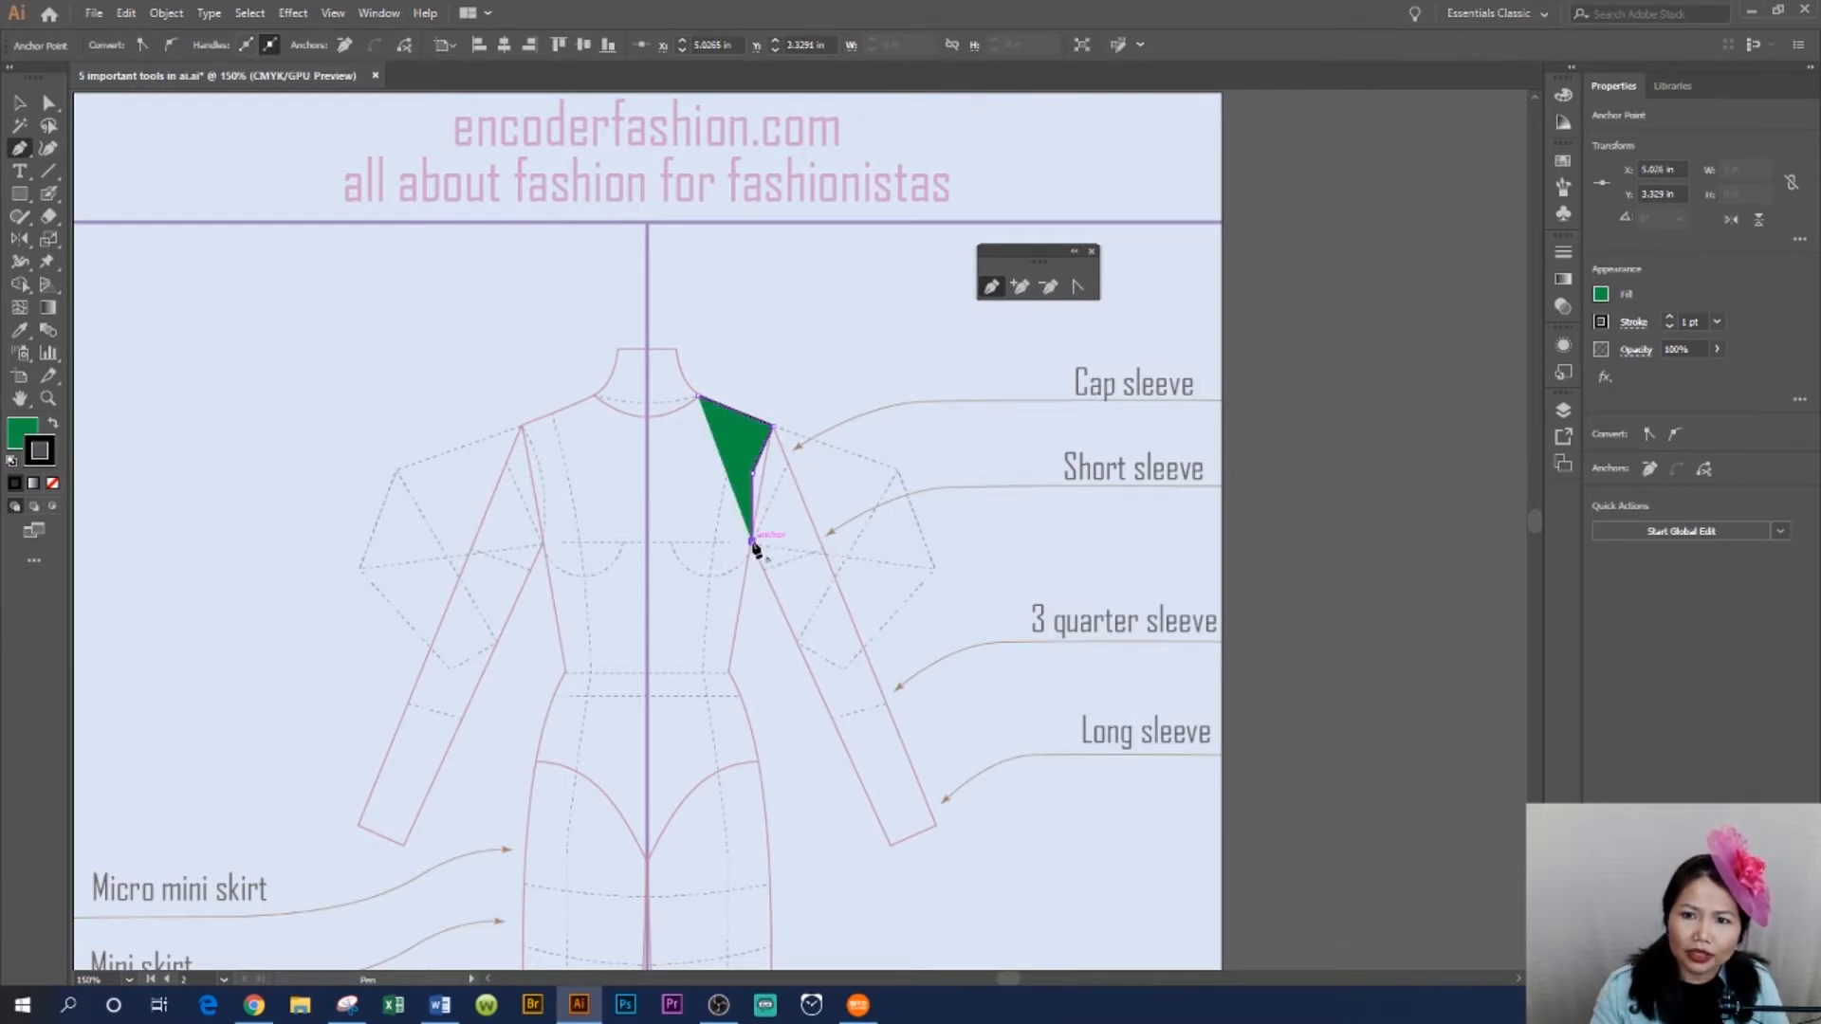
pyautogui.click(782, 854)
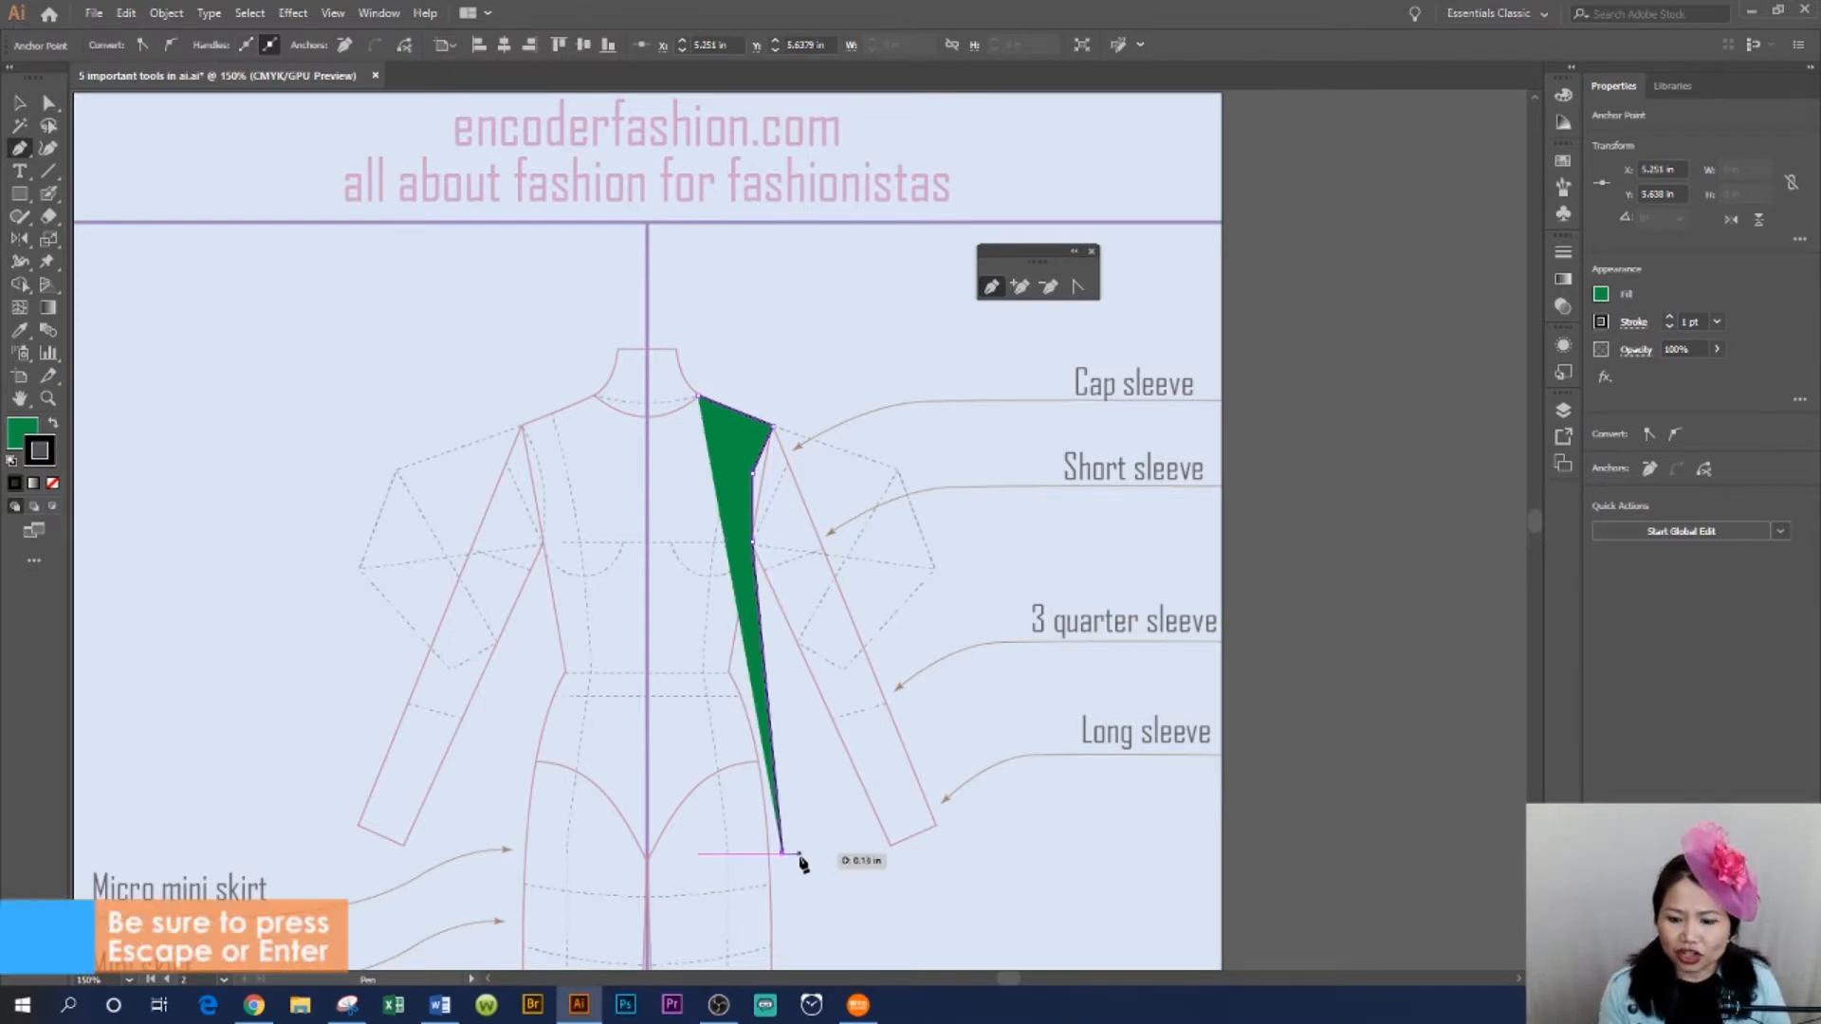
pyautogui.press('Escape')
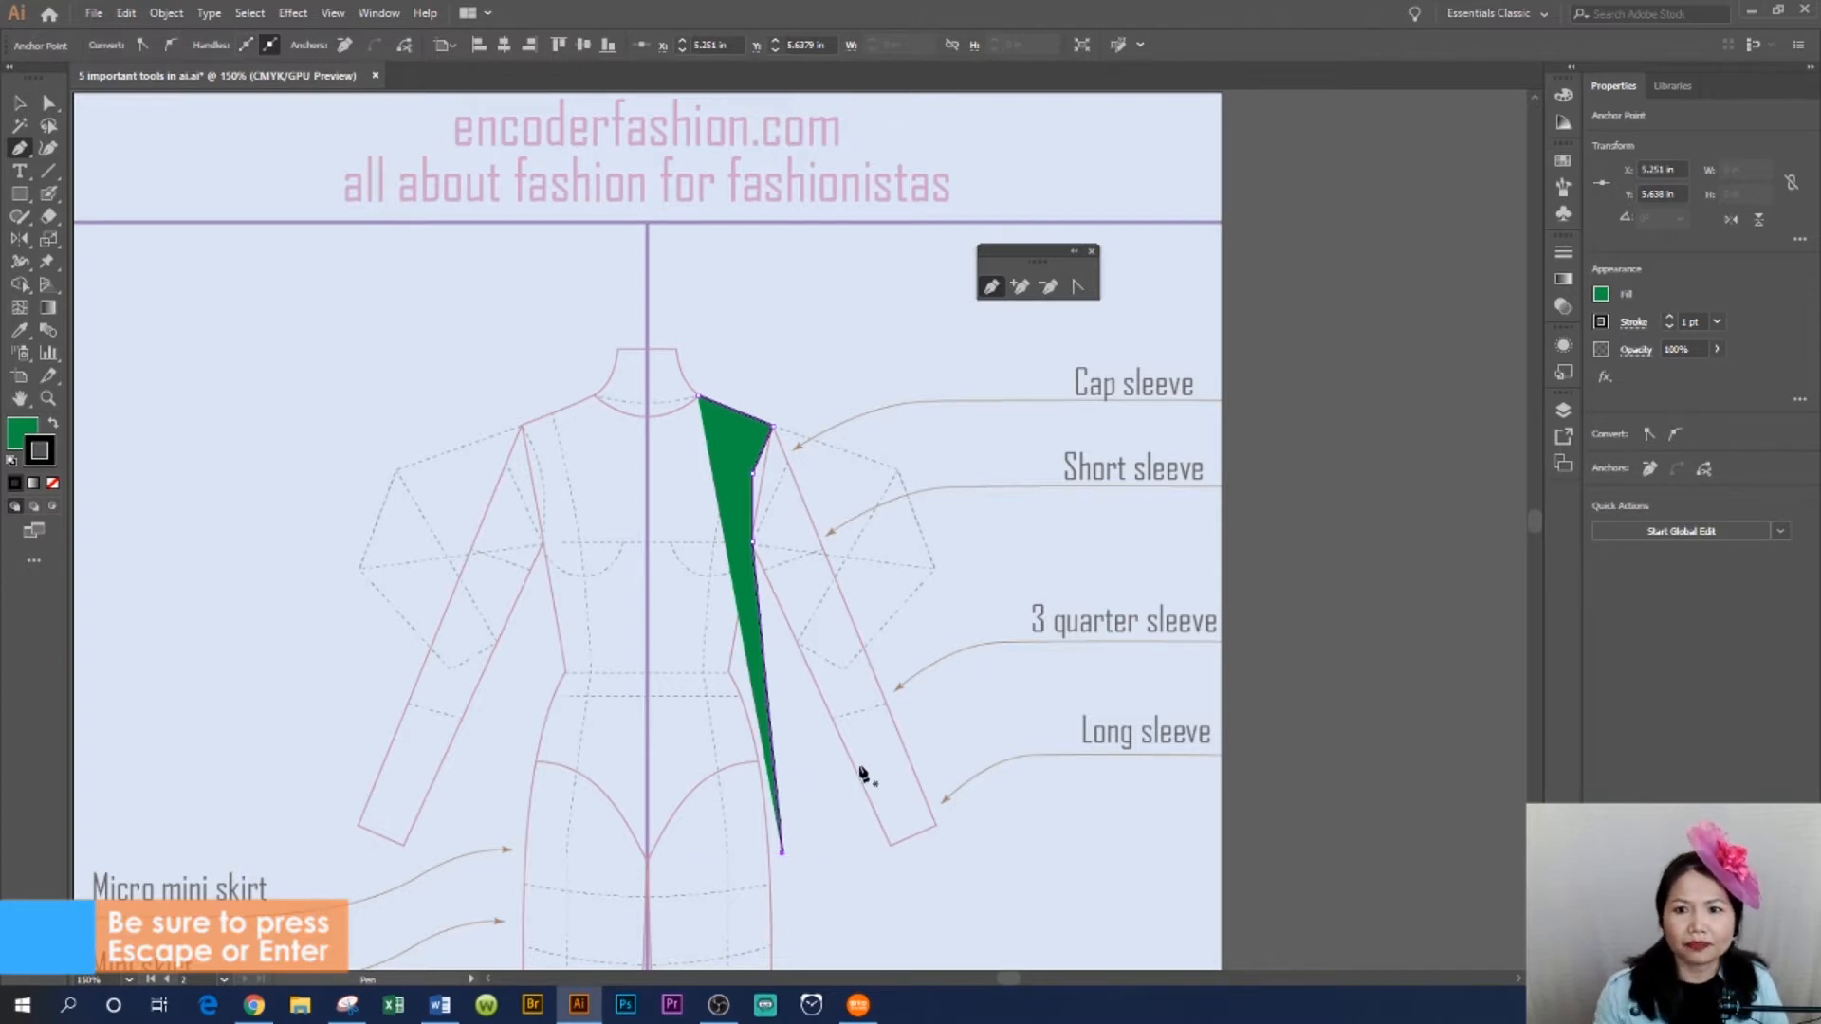
# - Select the new bodice path and set its fill to None
pyautogui.click(18, 103)
pyautogui.click(777, 483)
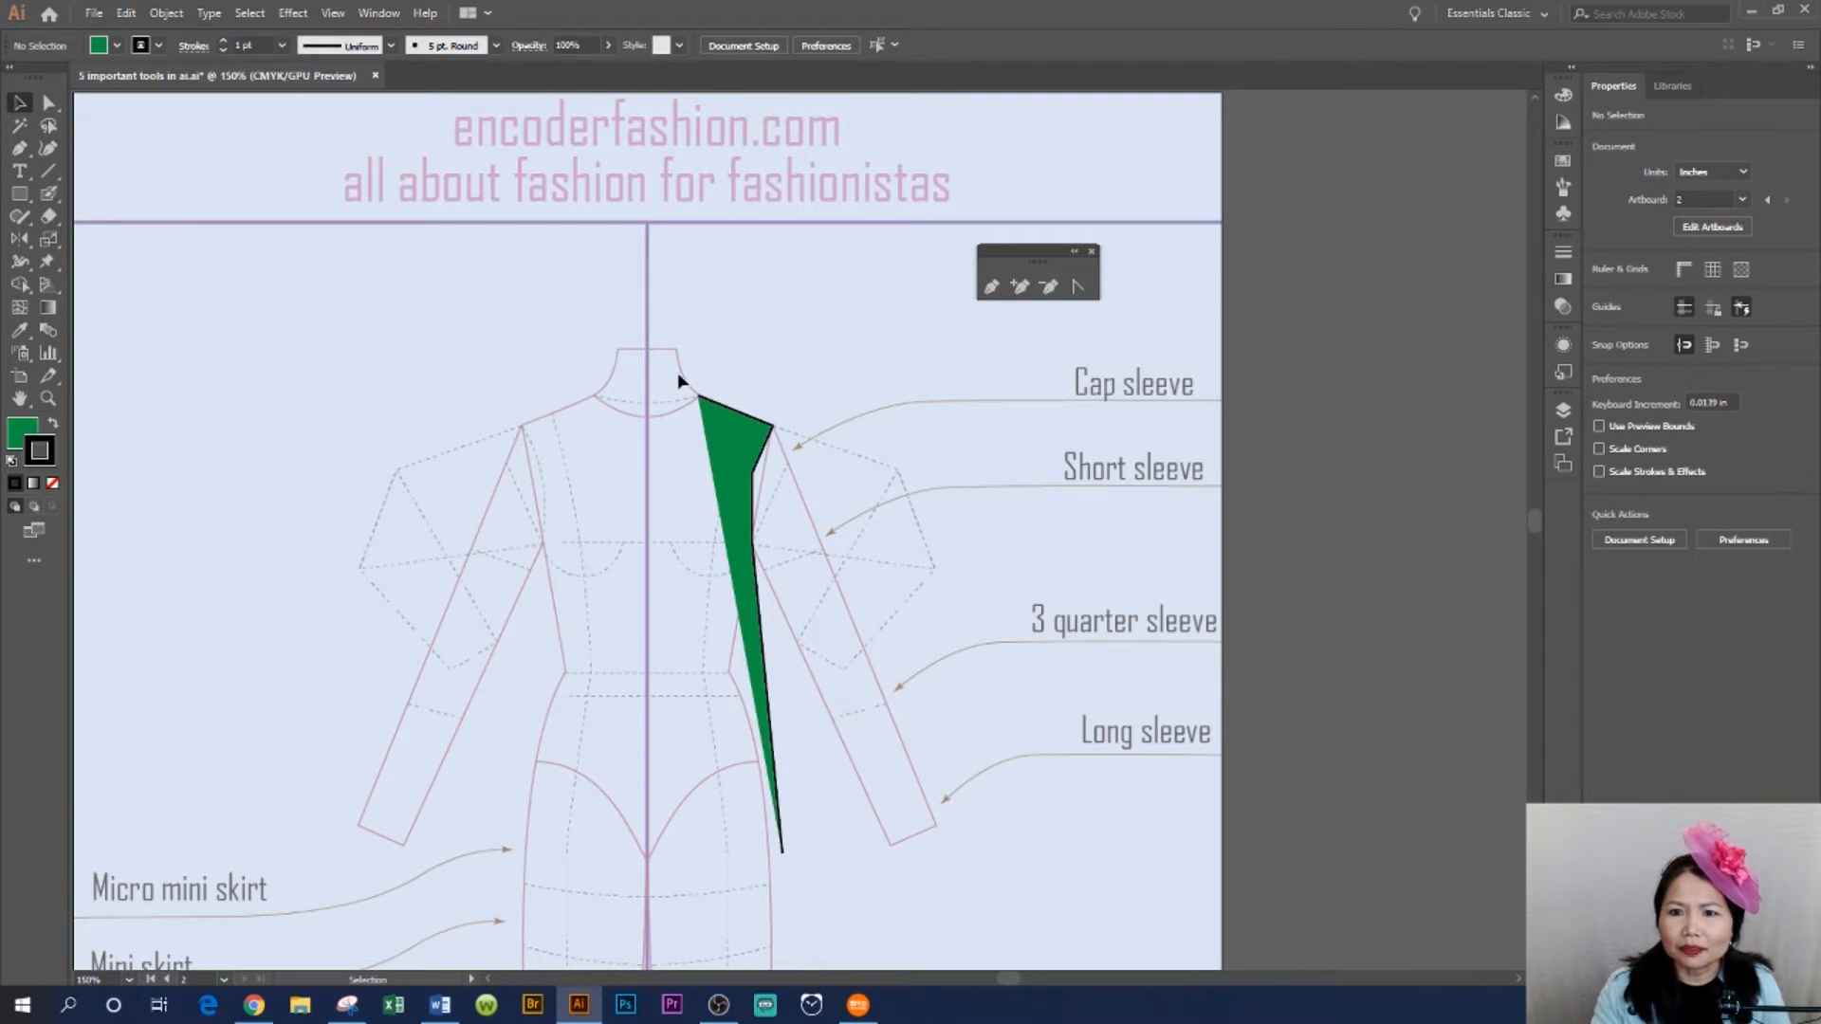
pyautogui.moveTo(656, 366); pyautogui.dragTo(929, 877)
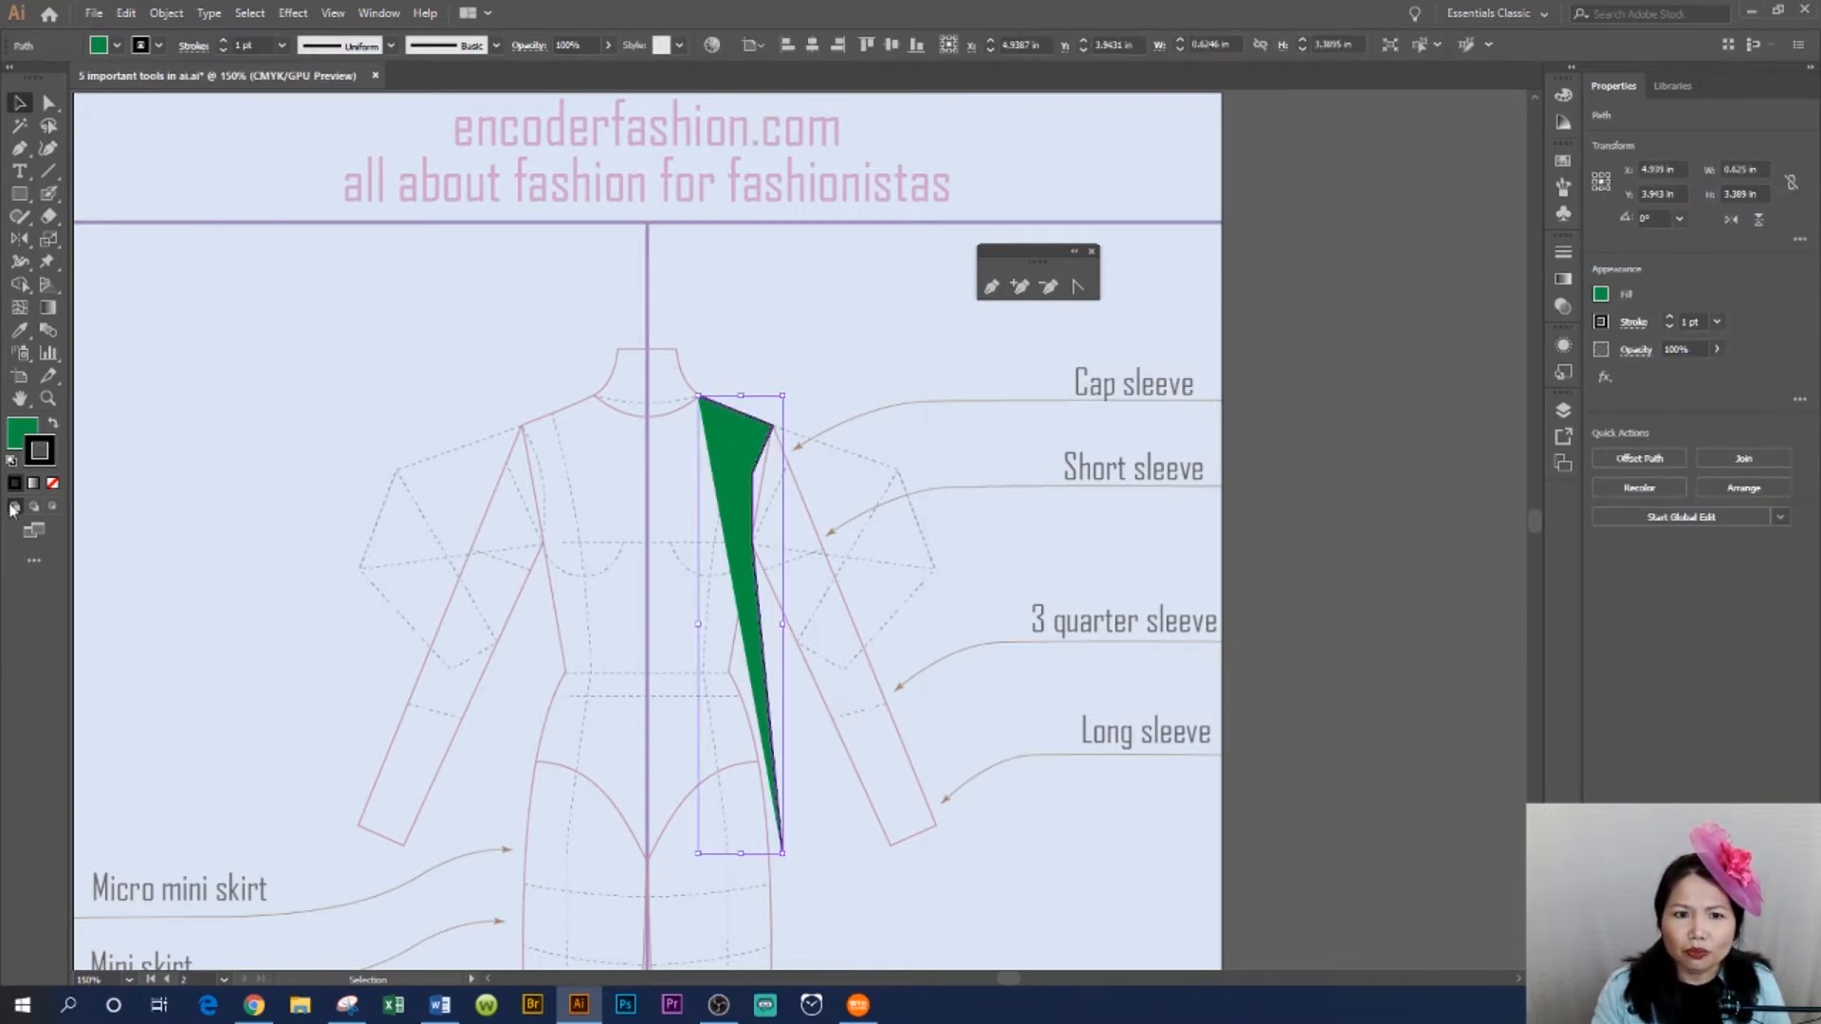
pyautogui.click(27, 431)
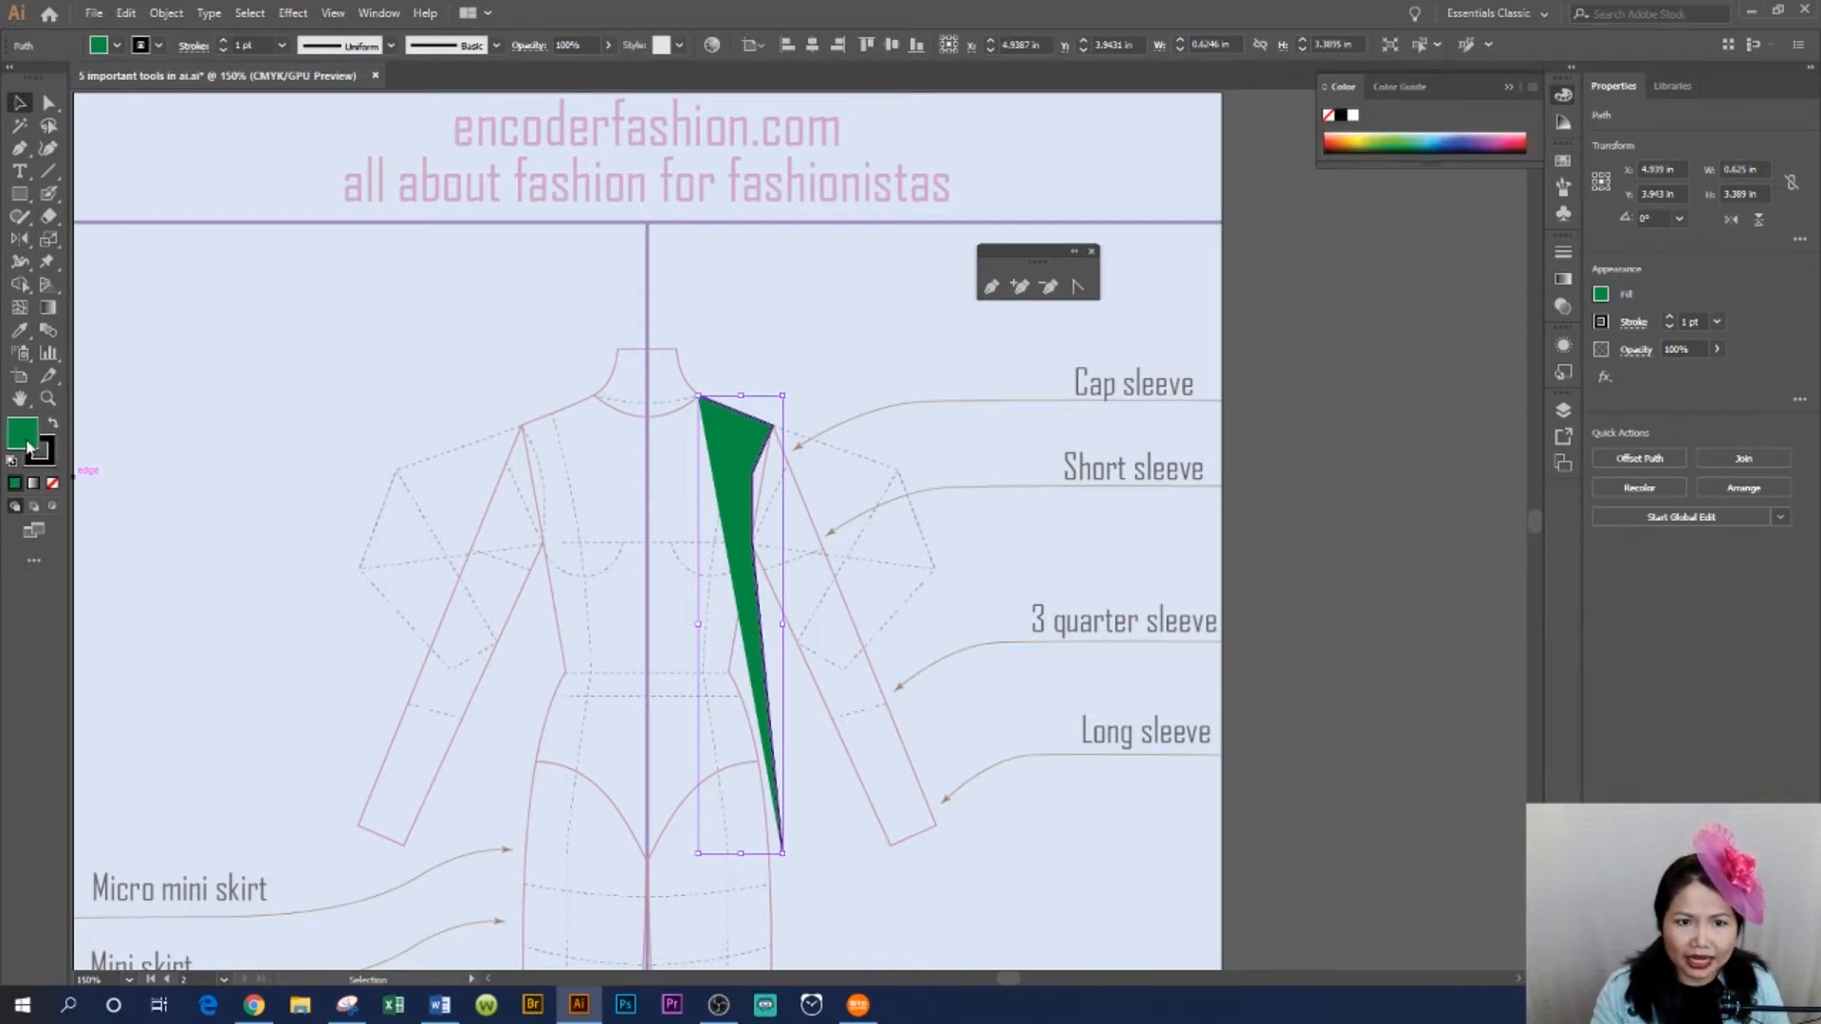
pyautogui.click(54, 484)
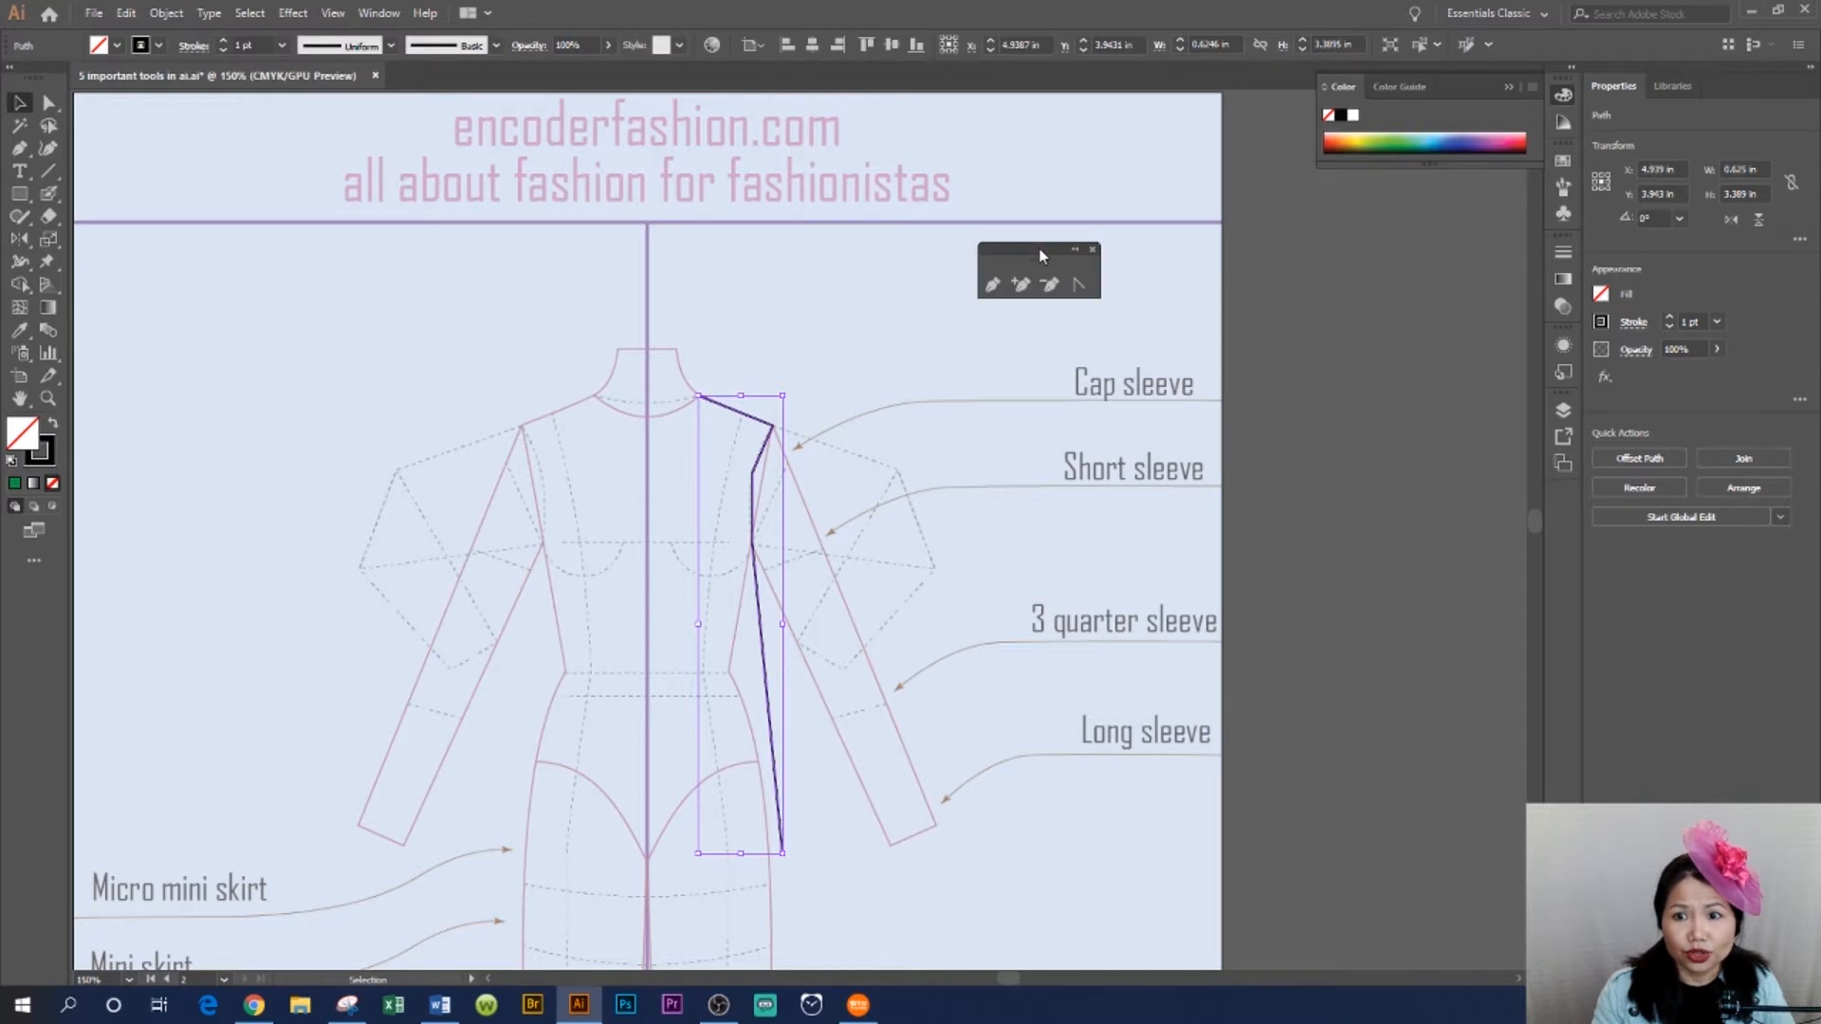
# - Convert the armhole anchor into a smooth curve with the Anchor Point tool, then deselect the path
pyautogui.moveTo(1037, 248); pyautogui.dragTo(971, 233)
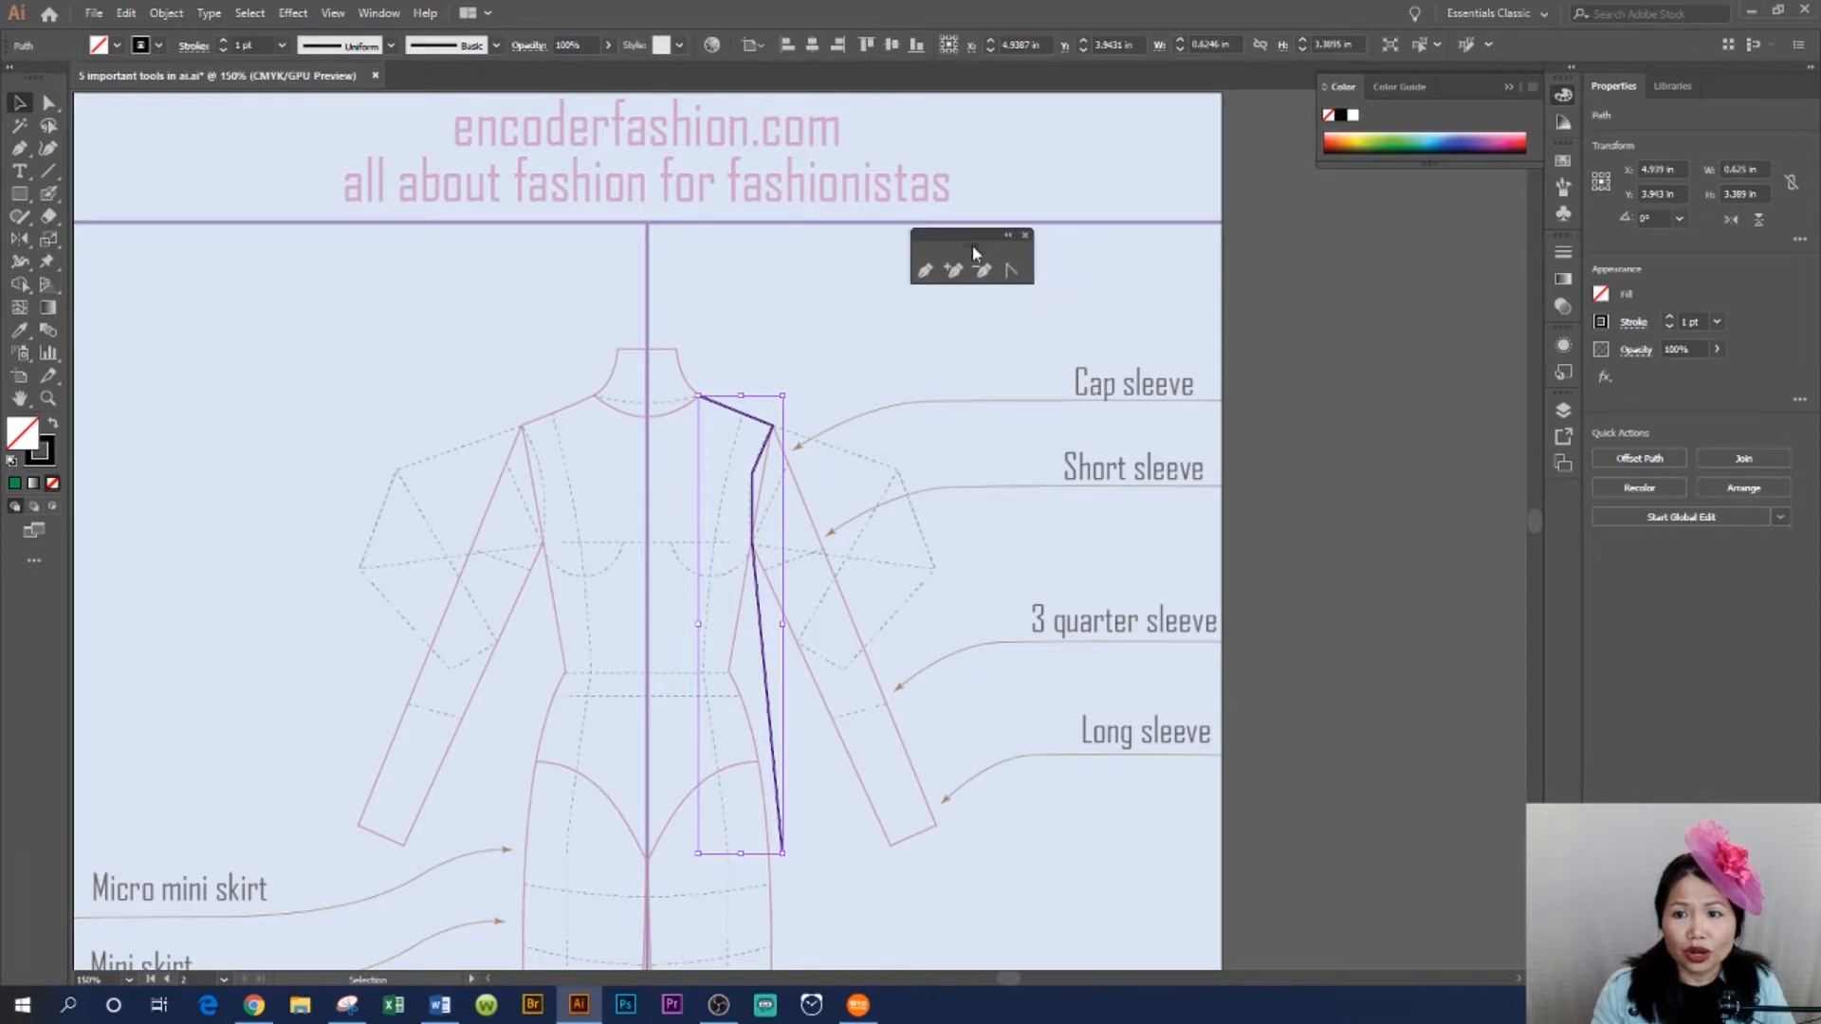
pyautogui.click(1012, 272)
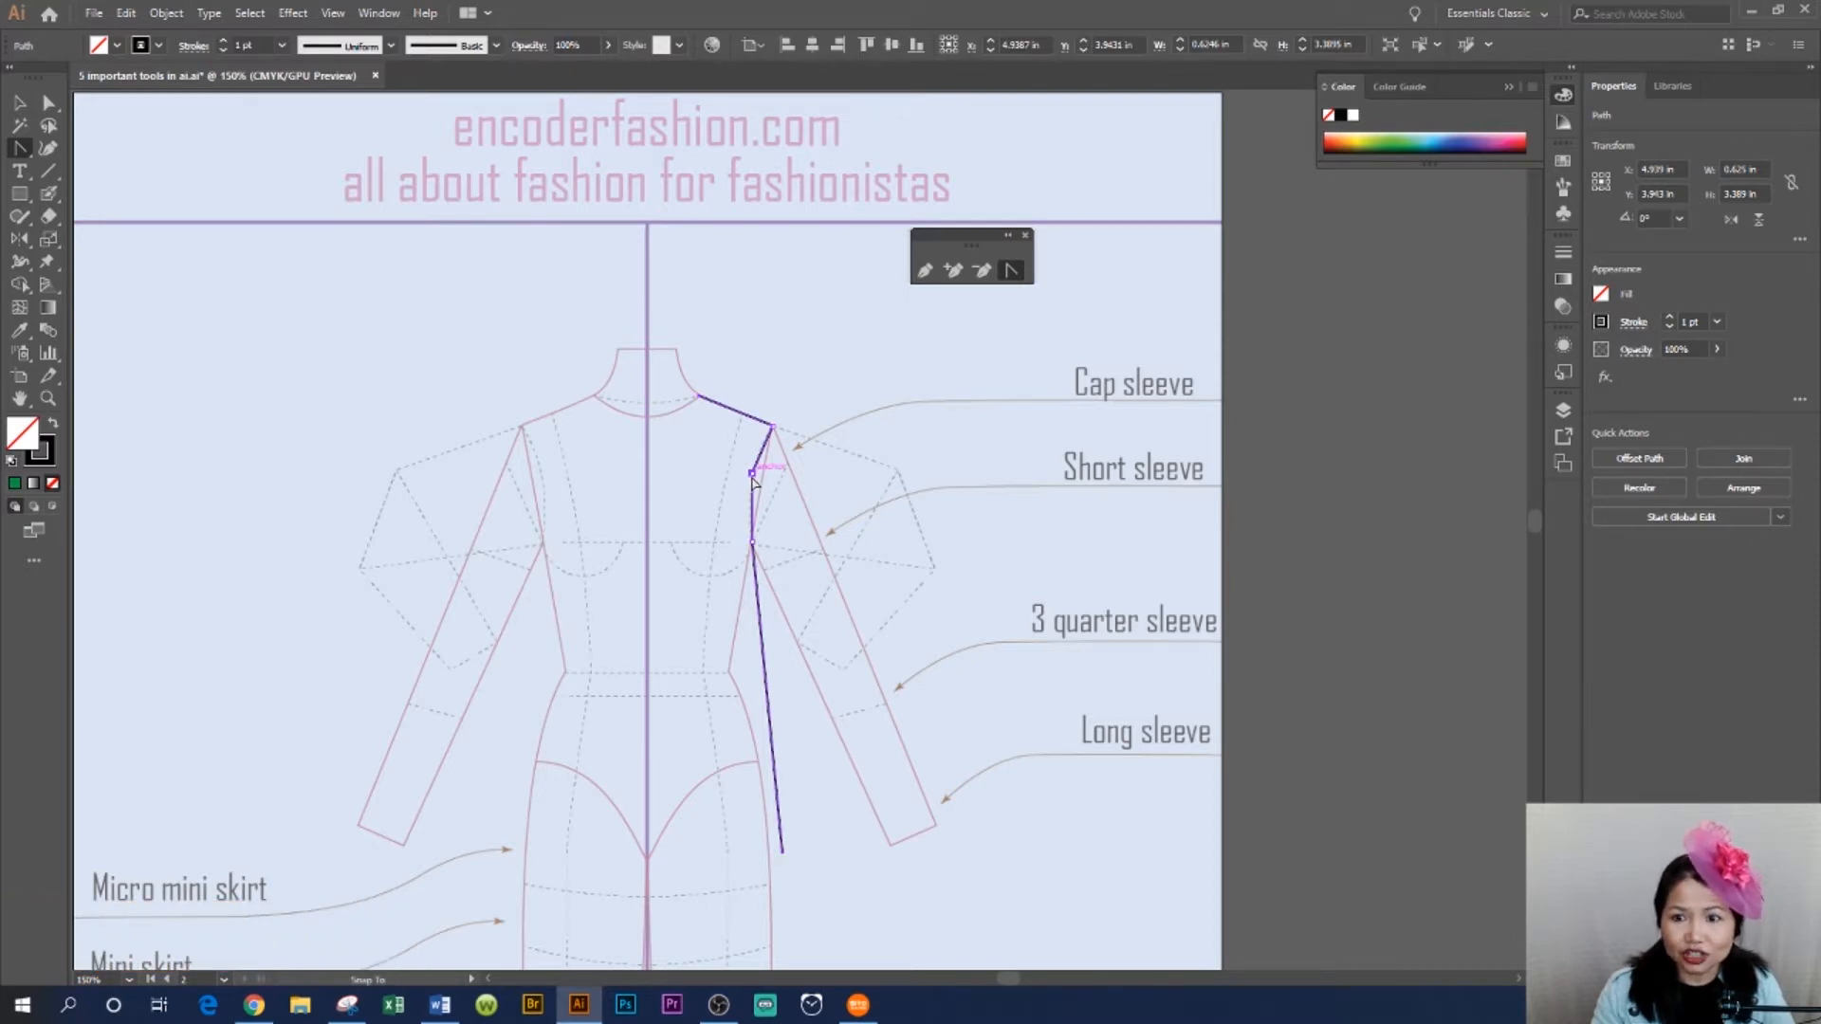
pyautogui.moveTo(754, 481); pyautogui.dragTo(755, 504)
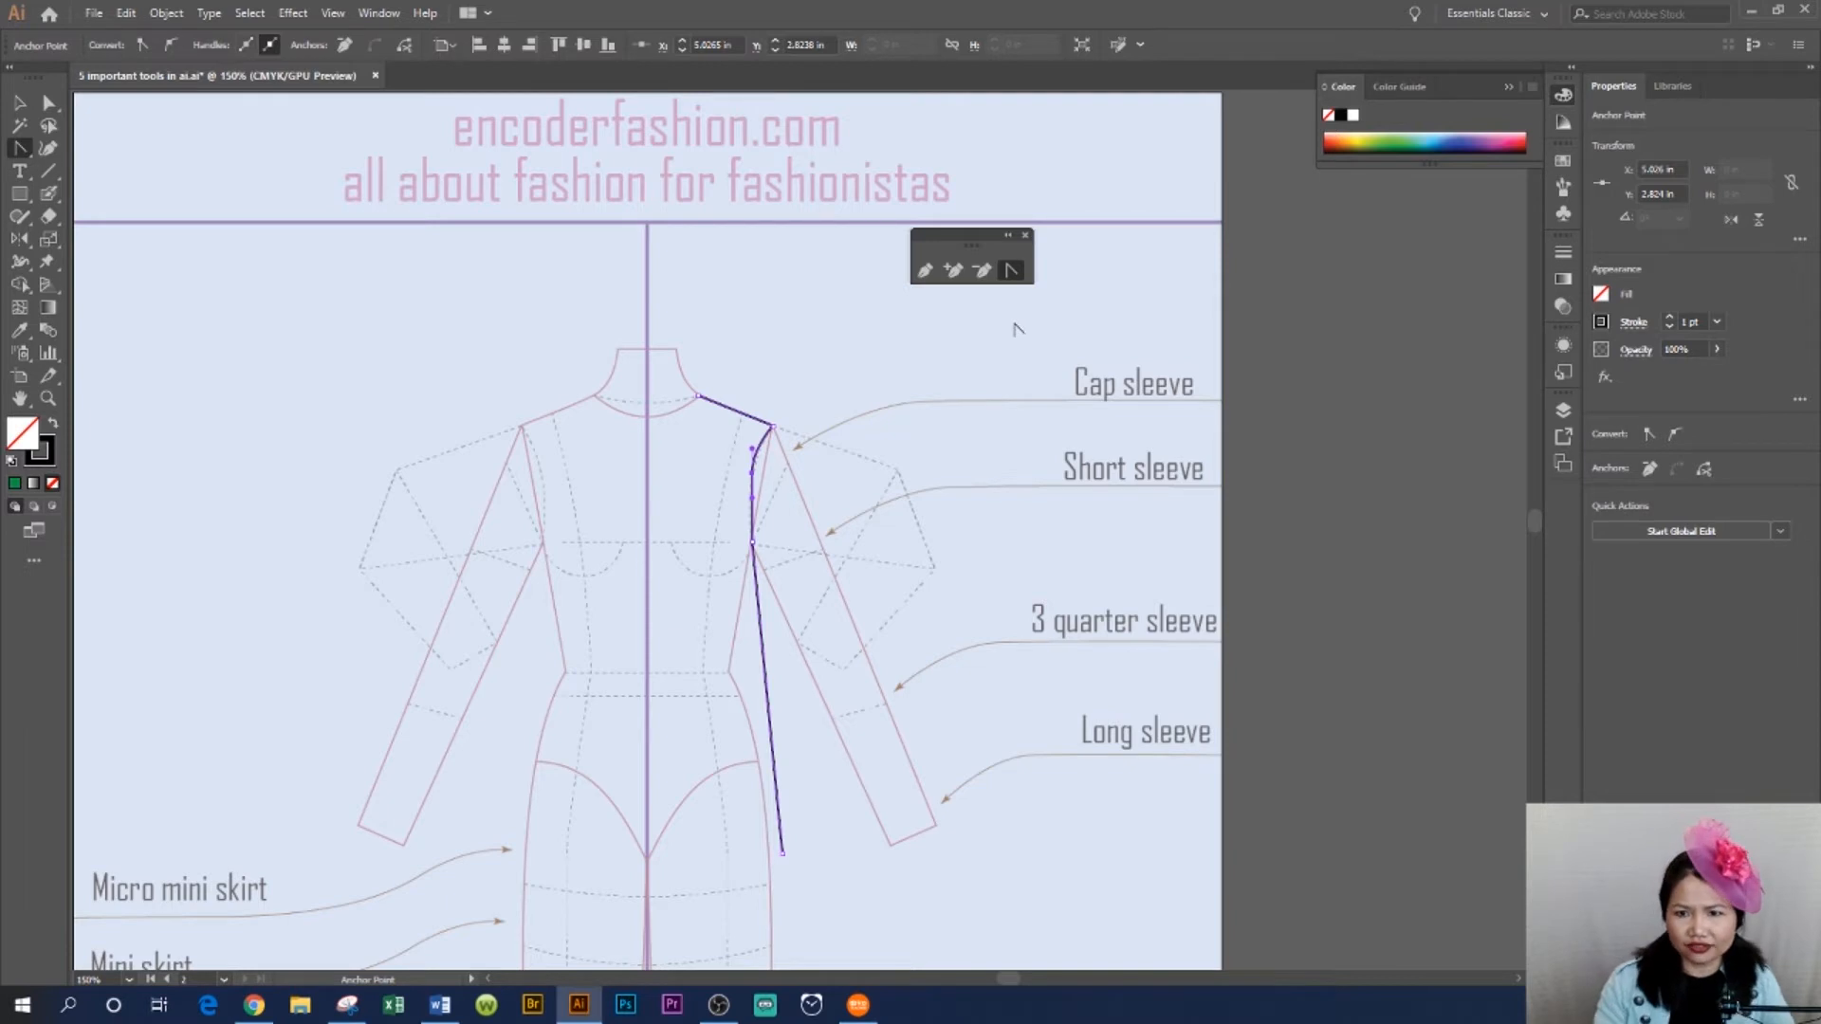
pyautogui.press('v')
pyautogui.click(901, 636)
pyautogui.click(755, 469)
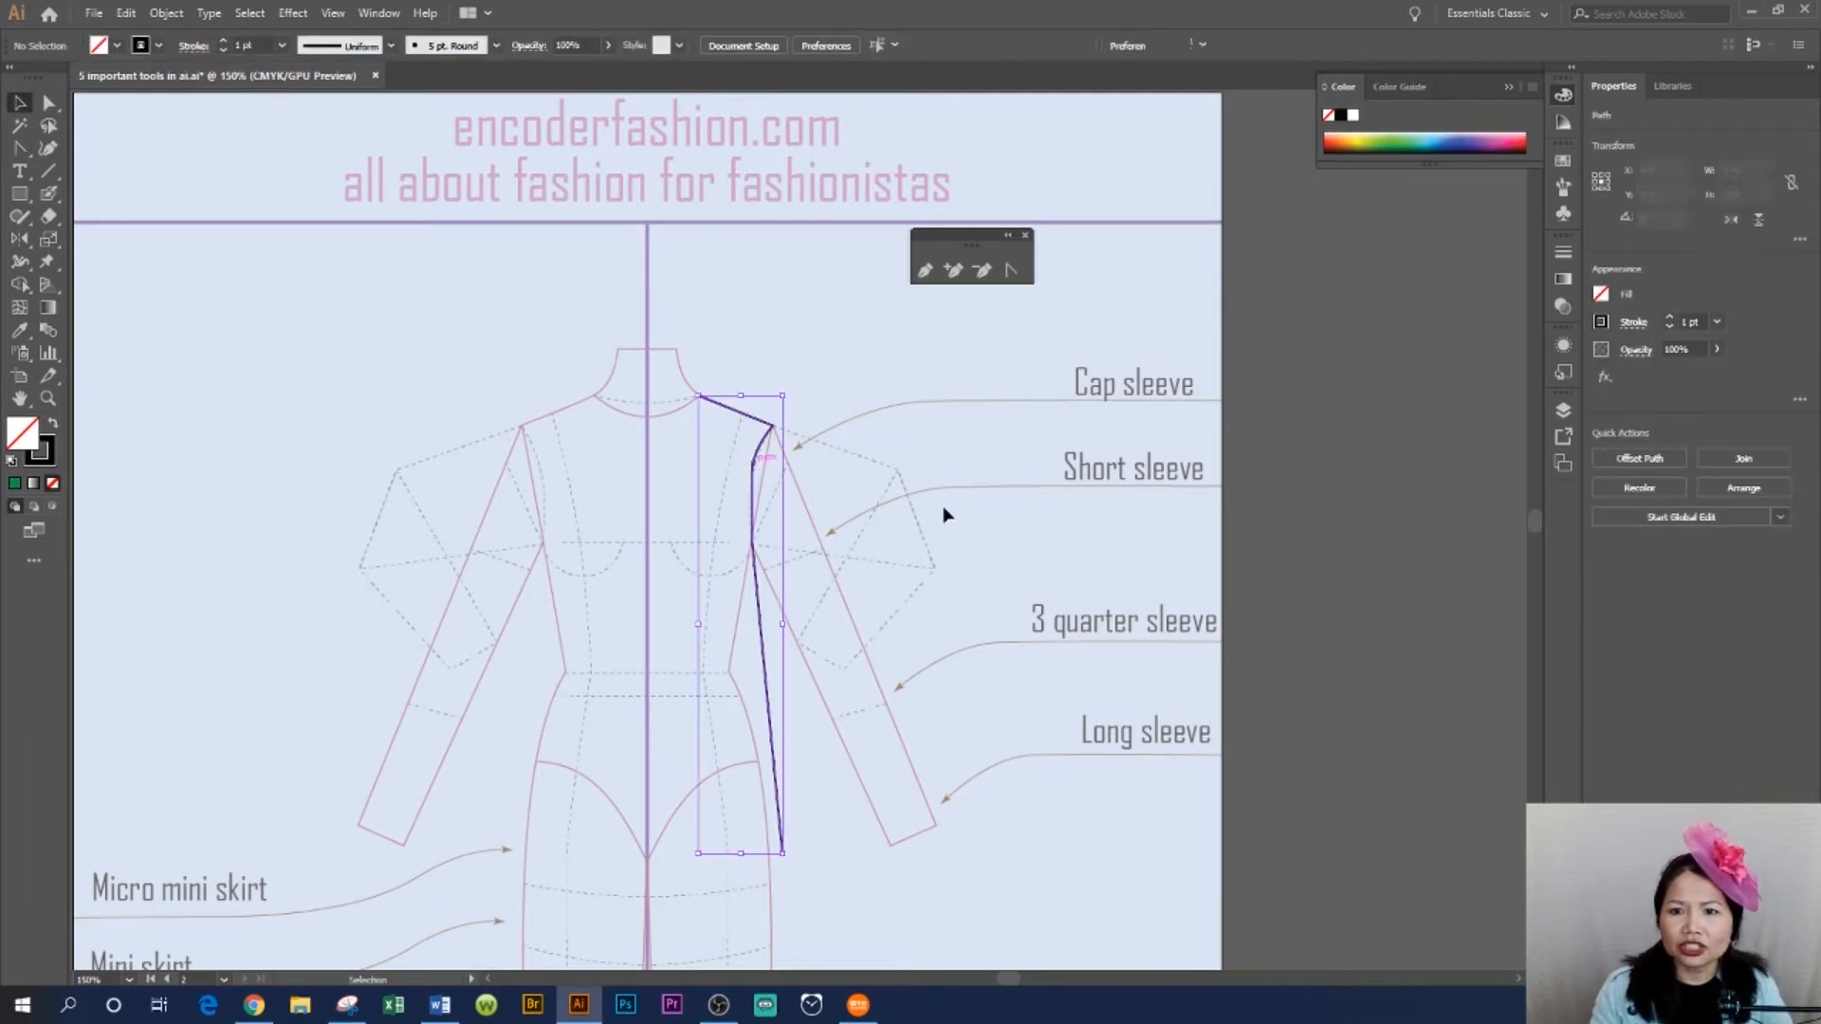
pyautogui.click(991, 516)
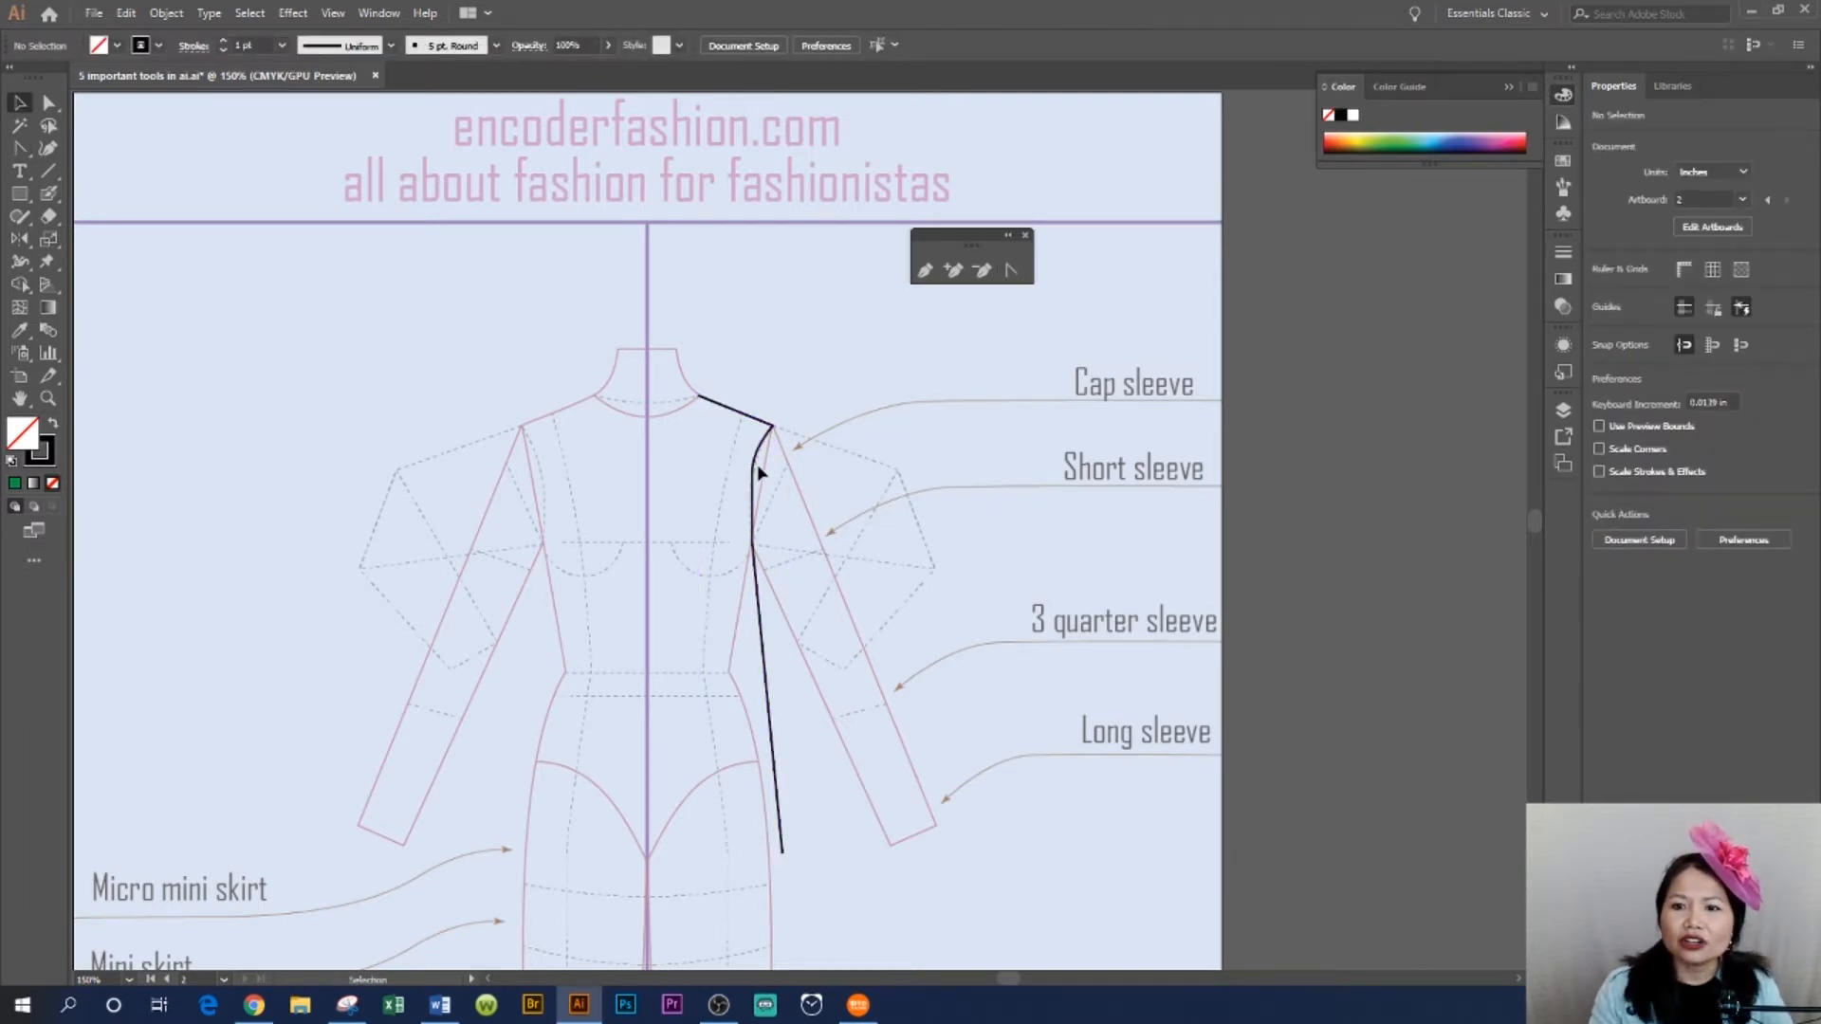
# - Reshape the armhole by pulling new curve handles from the same anchor with the Anchor Point tool
pyautogui.click(1012, 271)
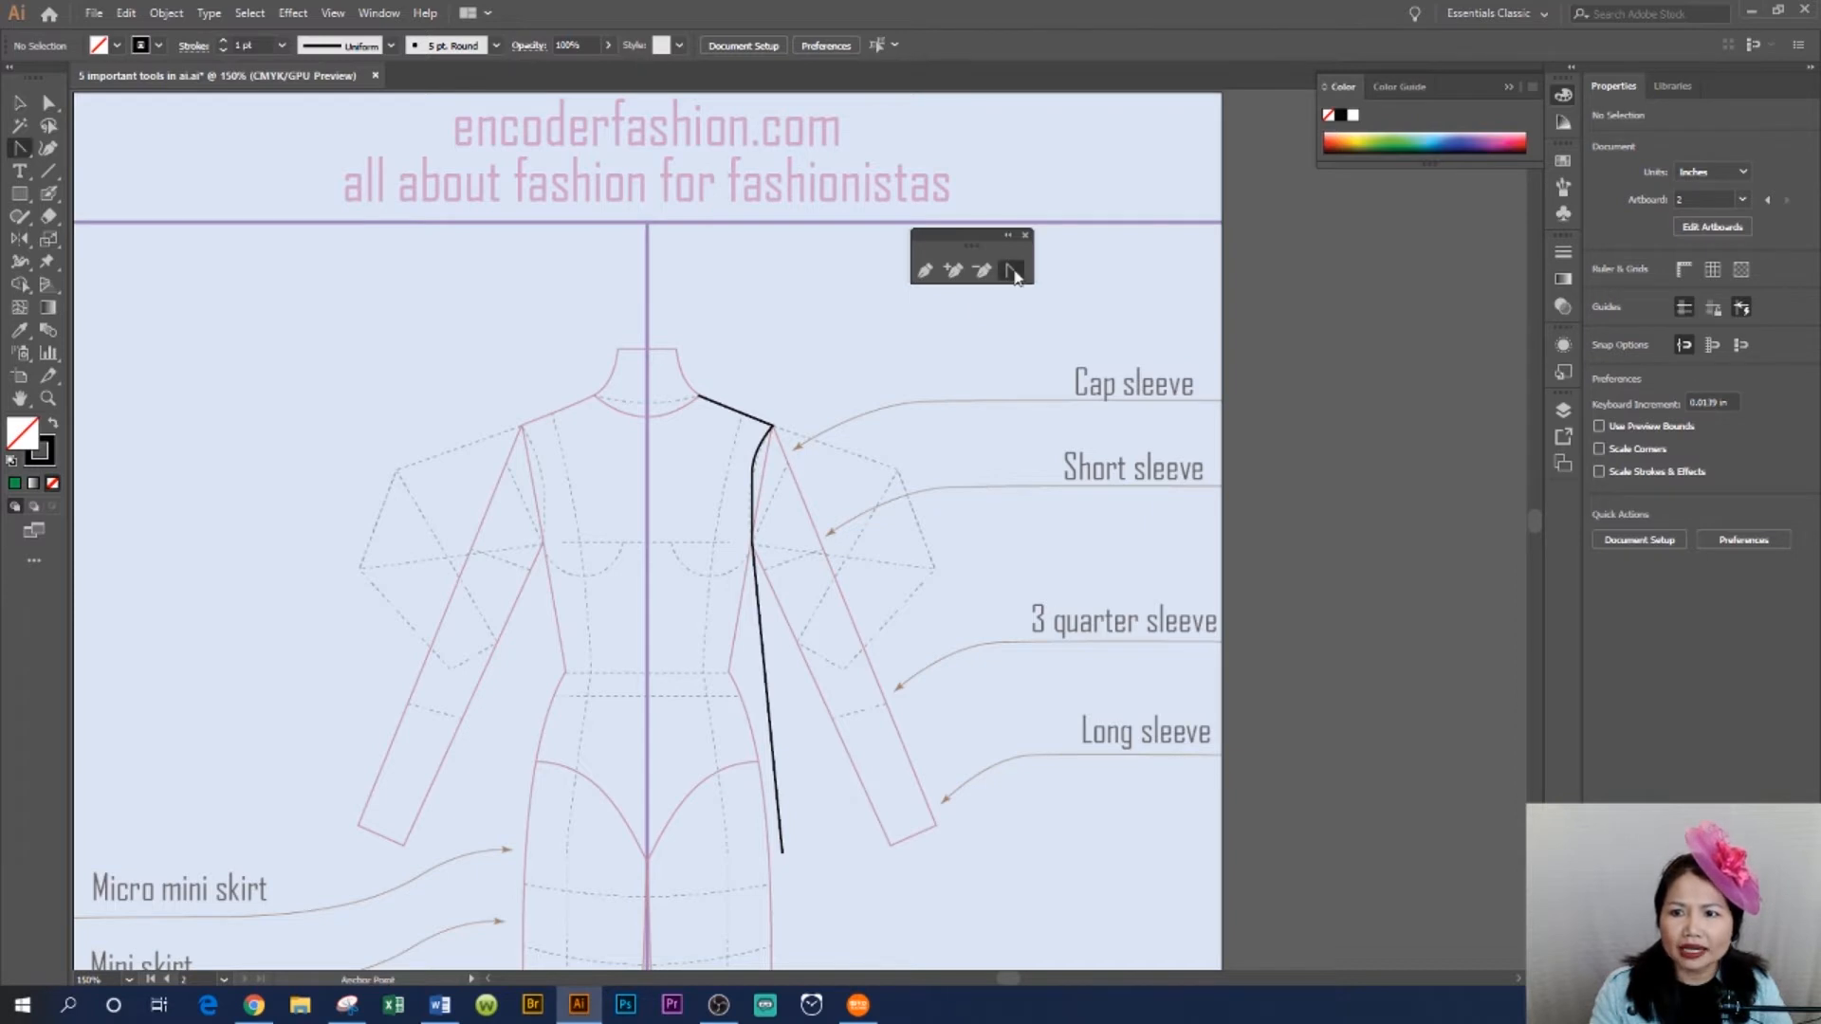
pyautogui.click(753, 472)
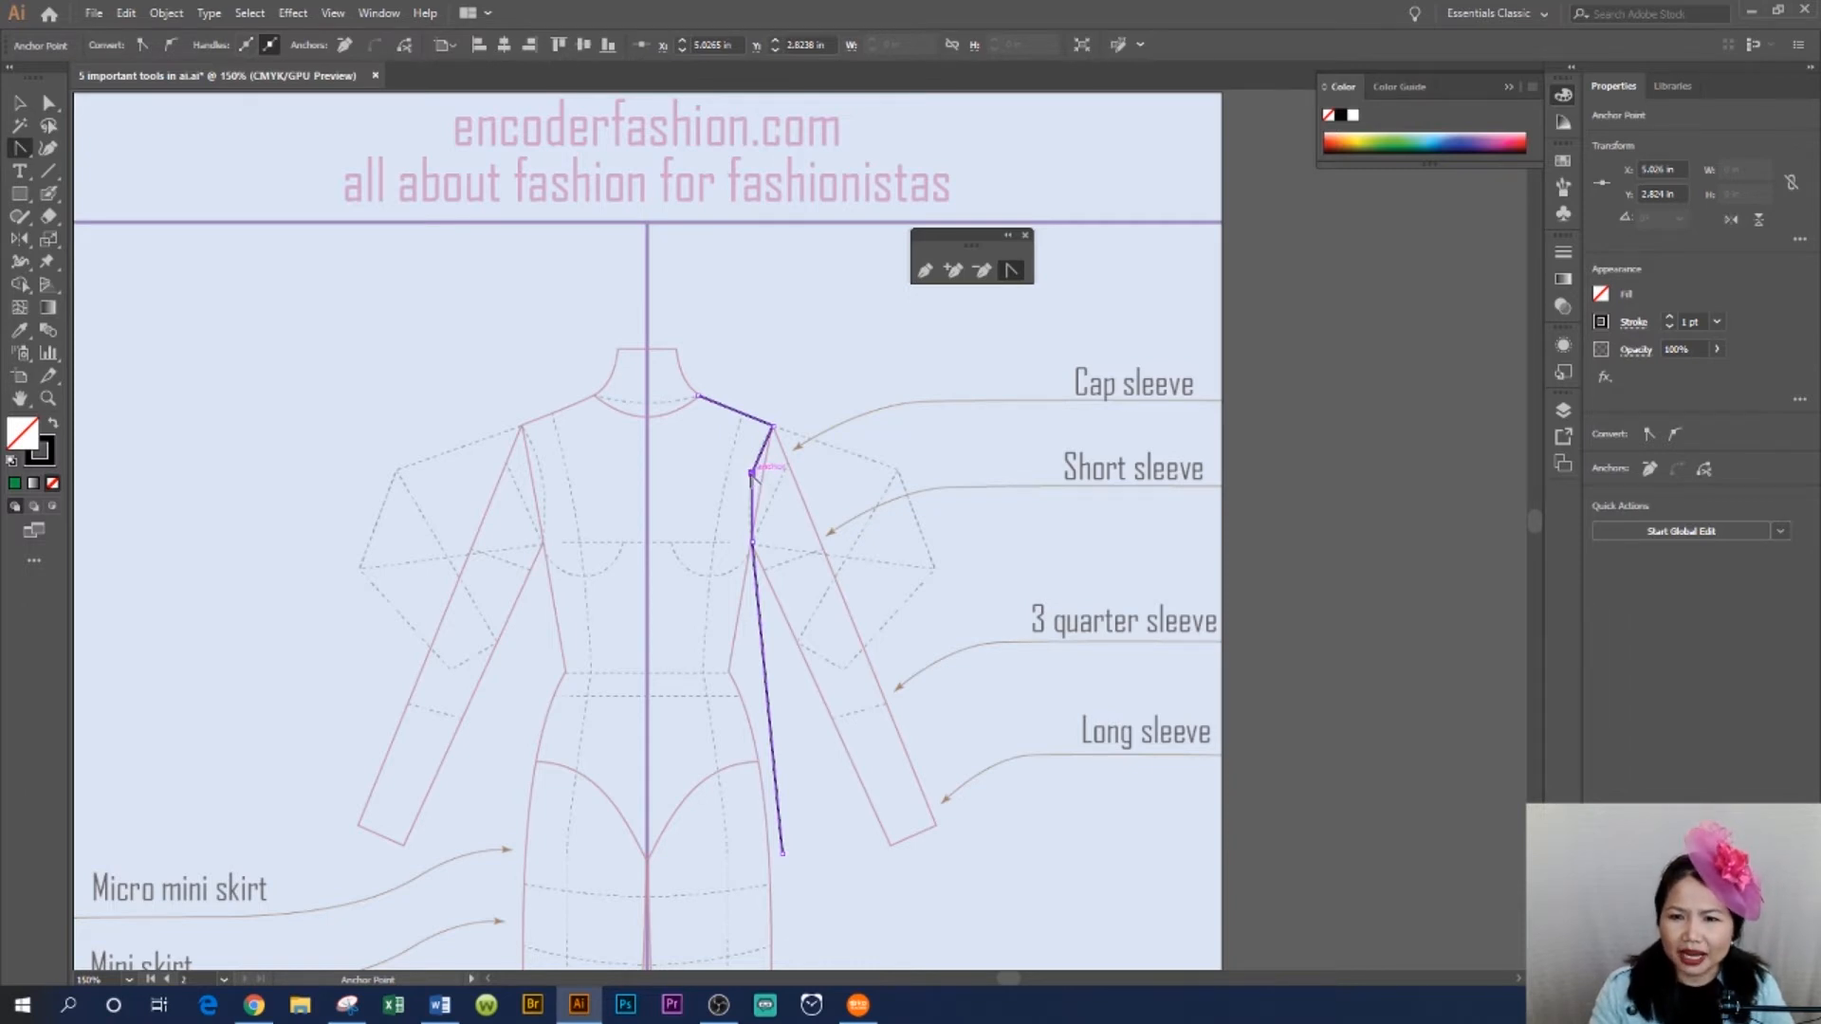
pyautogui.moveTo(753, 471); pyautogui.dragTo(750, 508)
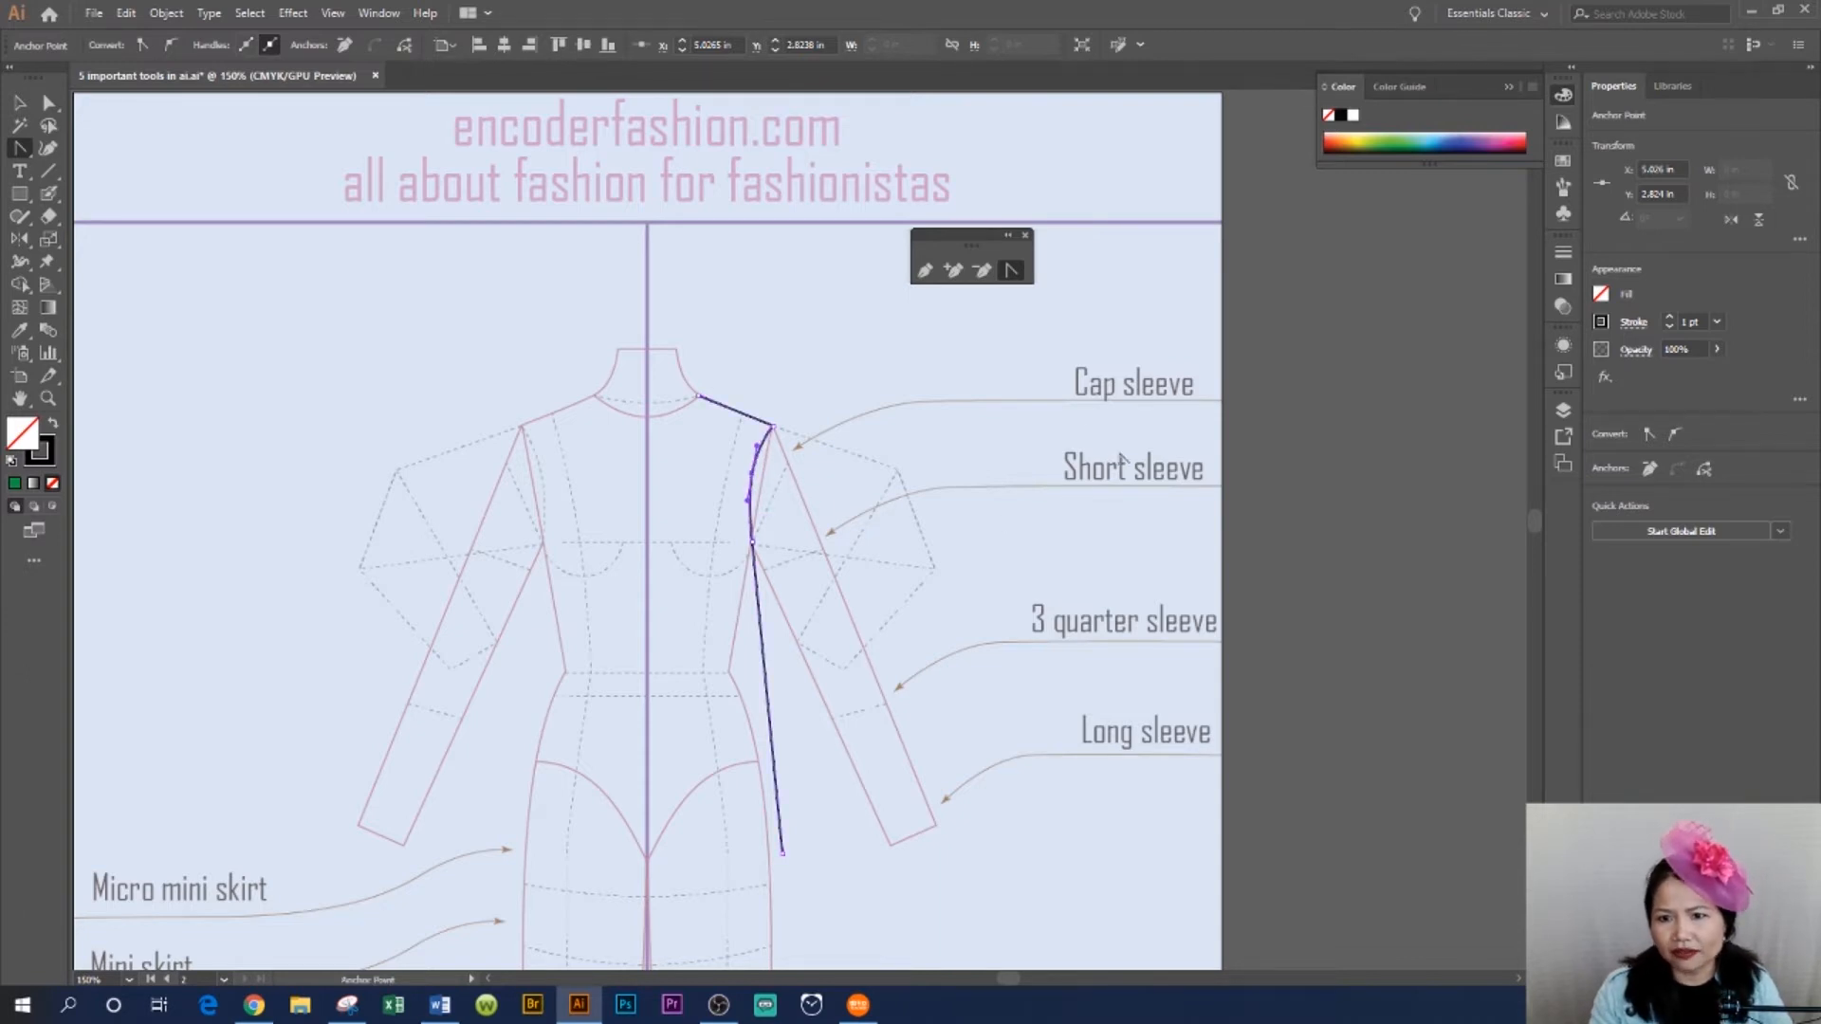
pyautogui.press('v')
pyautogui.click(913, 588)
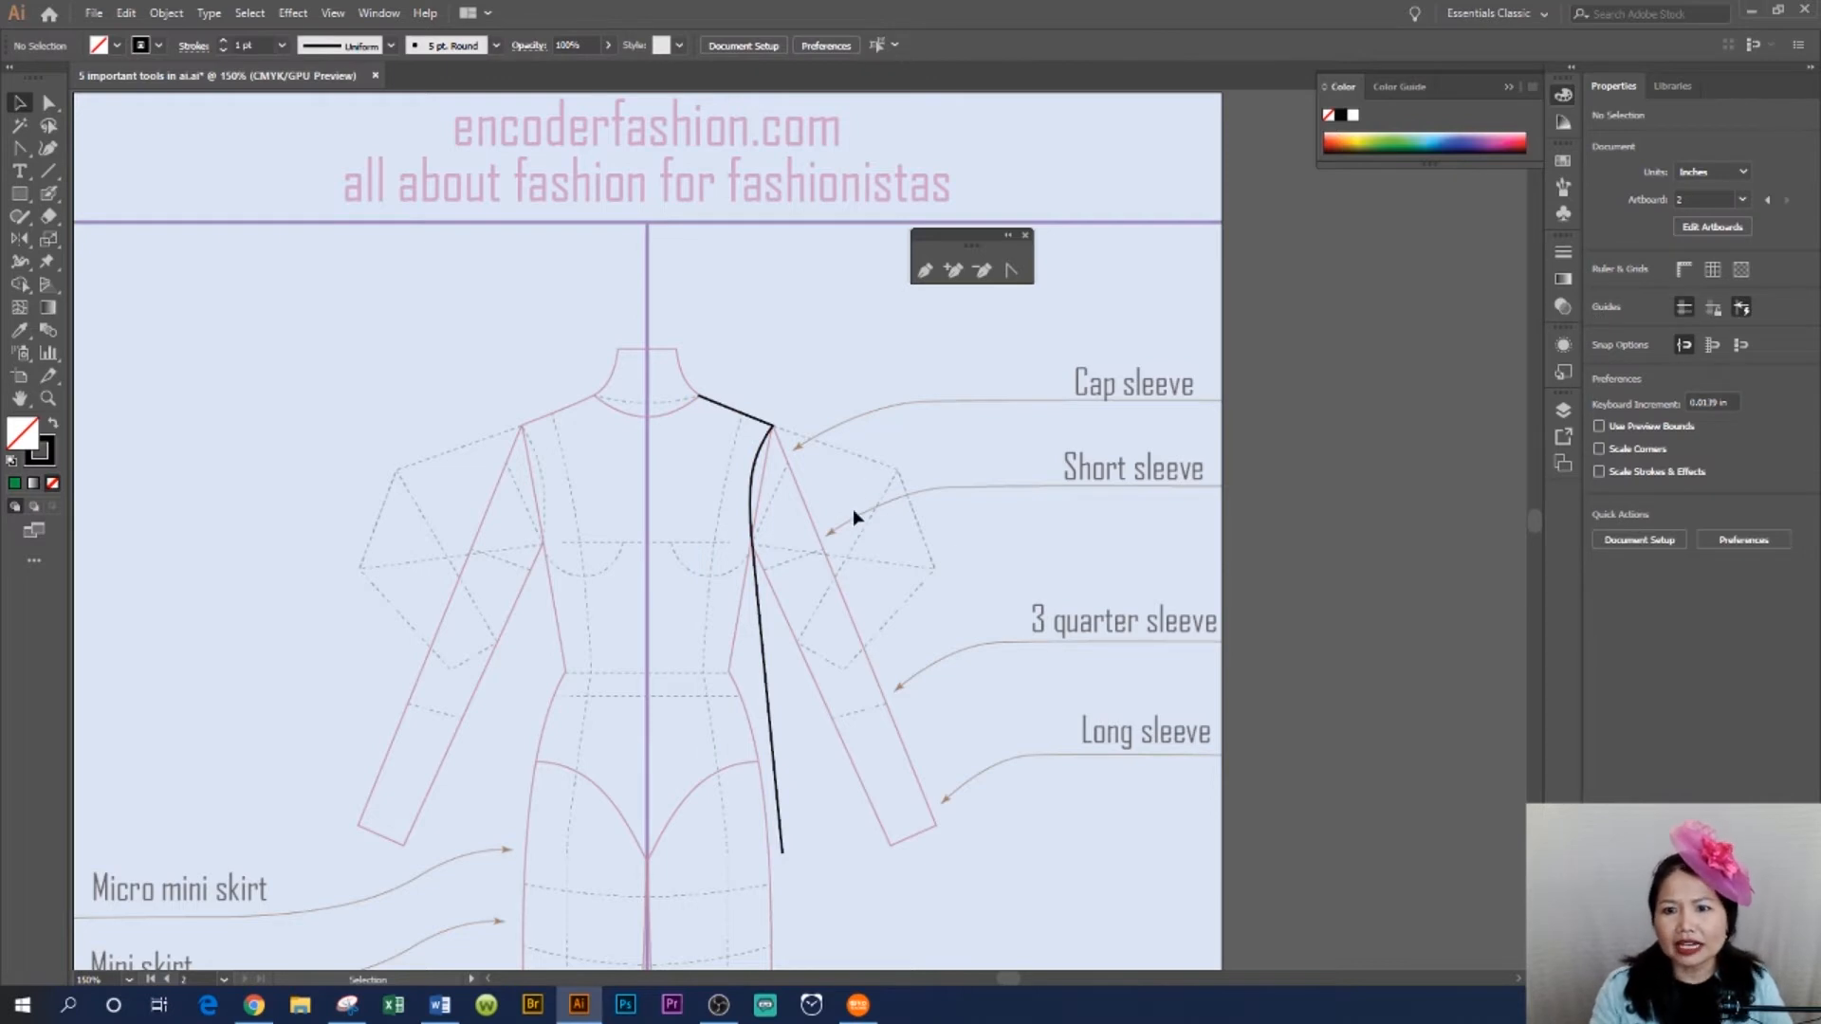
# - Reflect a copy of the bodice outline vertically across the centre front line using the Reflect tool
pyautogui.scroll(-1, 1084, 584)
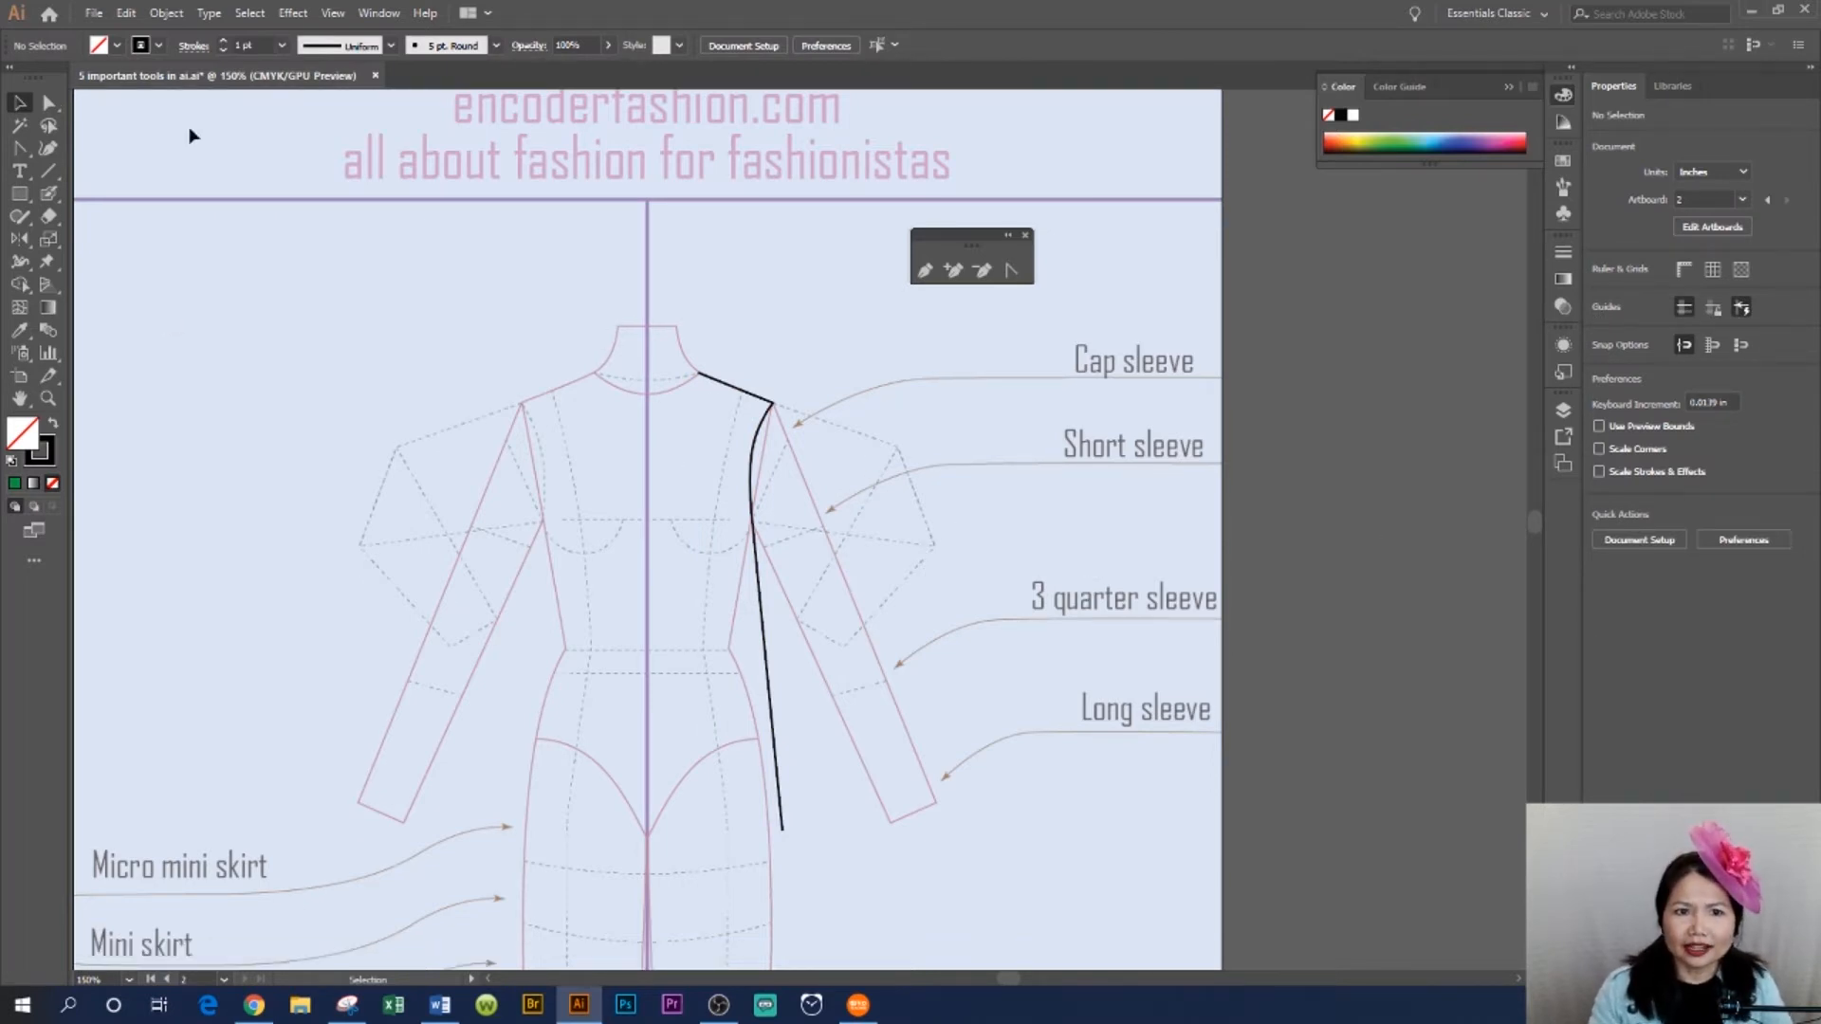
pyautogui.click(17, 104)
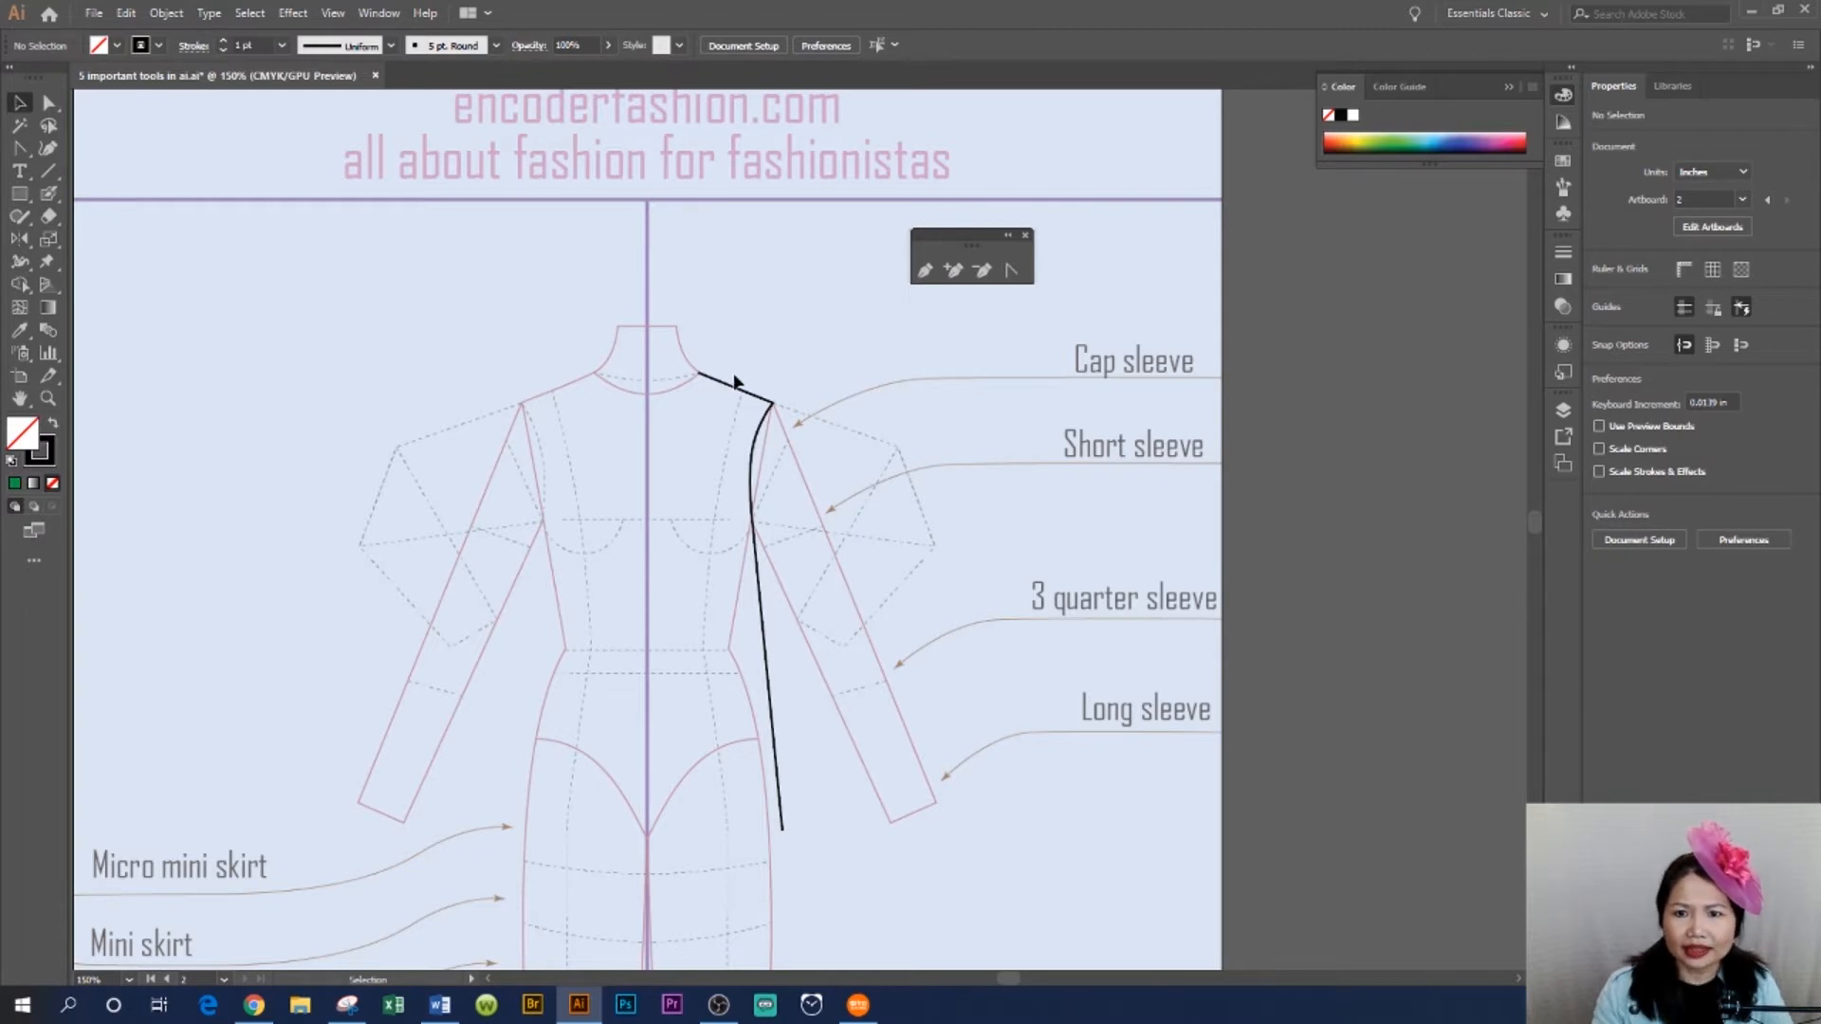
pyautogui.moveTo(806, 600); pyautogui.dragTo(894, 863)
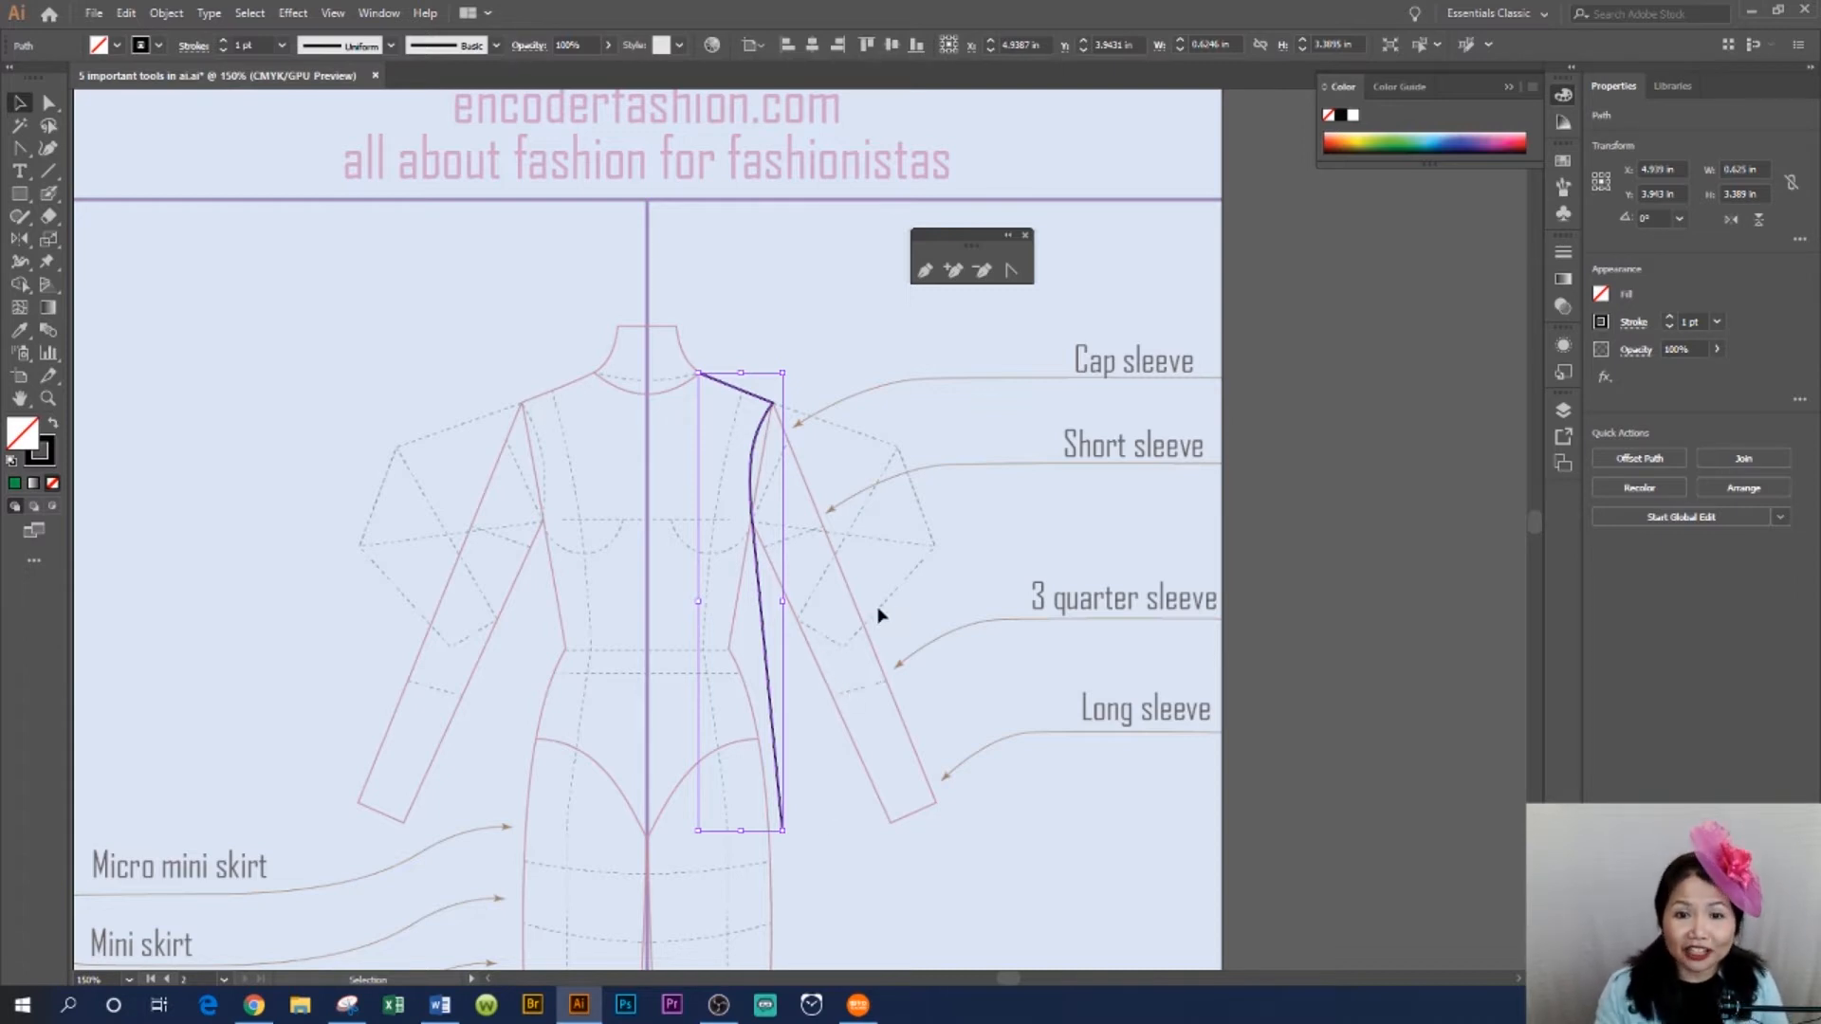
pyautogui.click(19, 241)
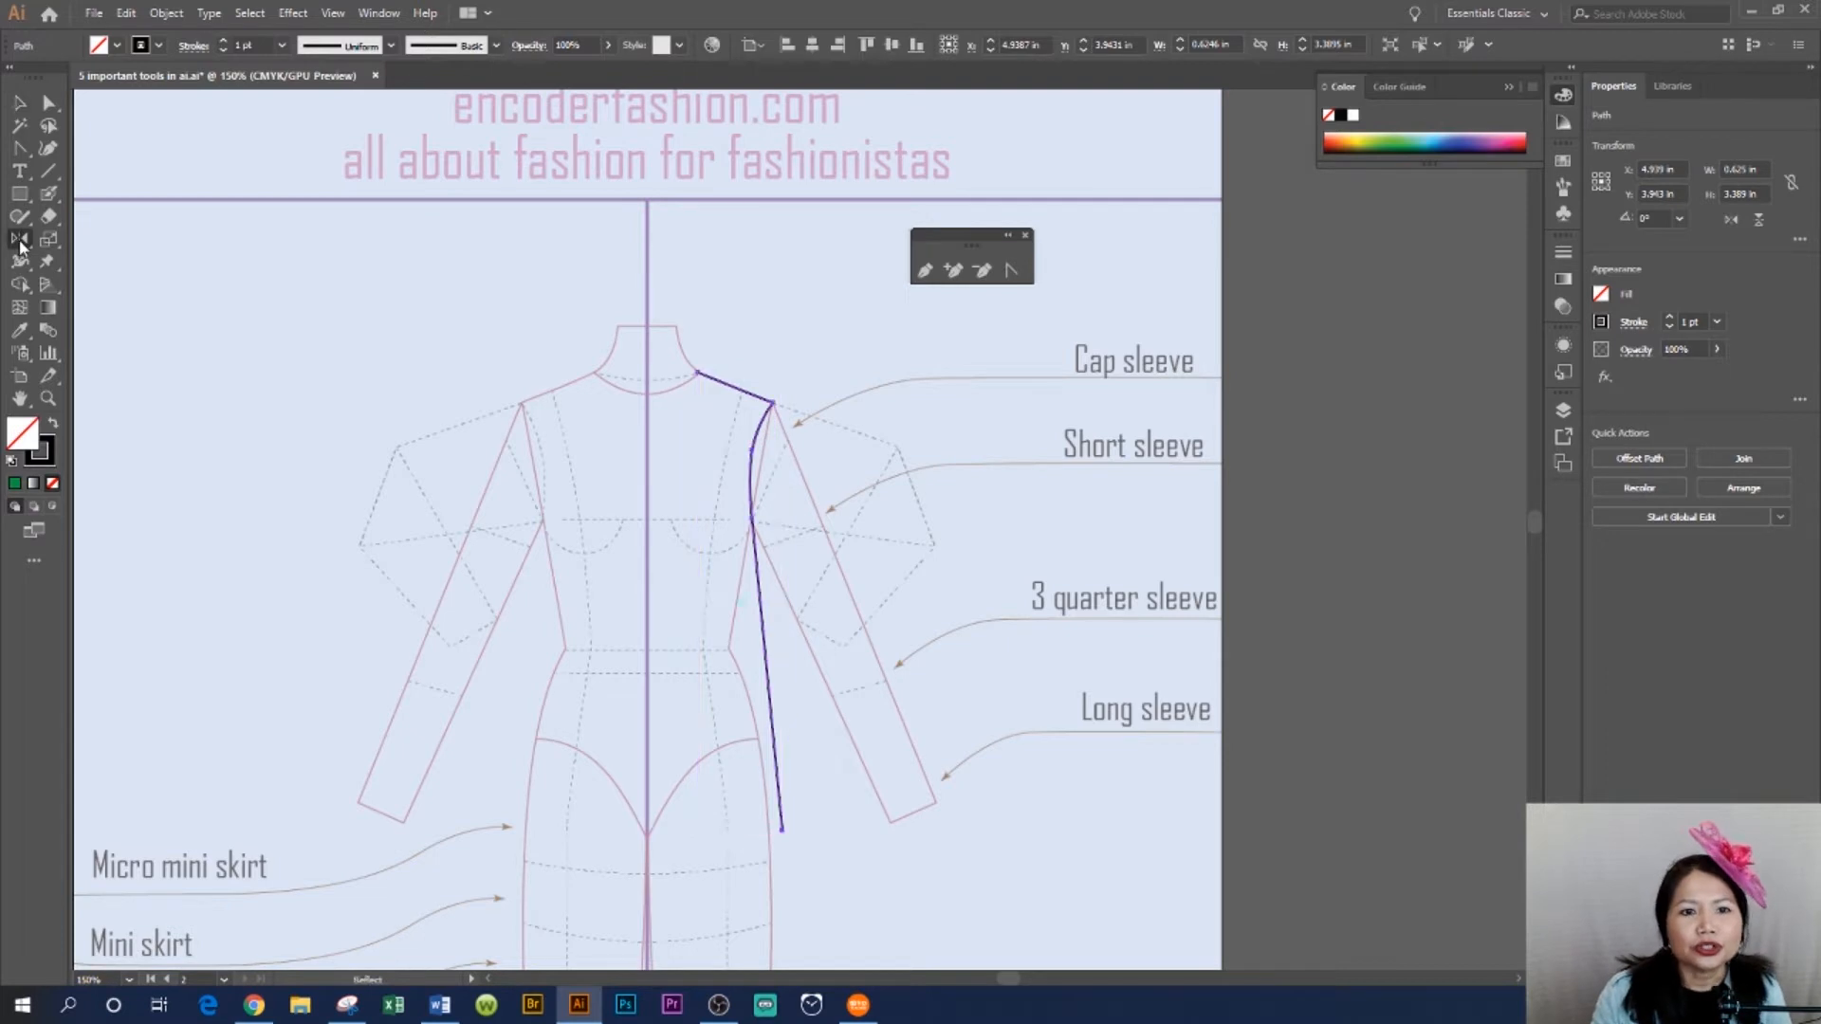
pyautogui.keyDown('alt'); pyautogui.click(647, 335); pyautogui.keyUp('alt')
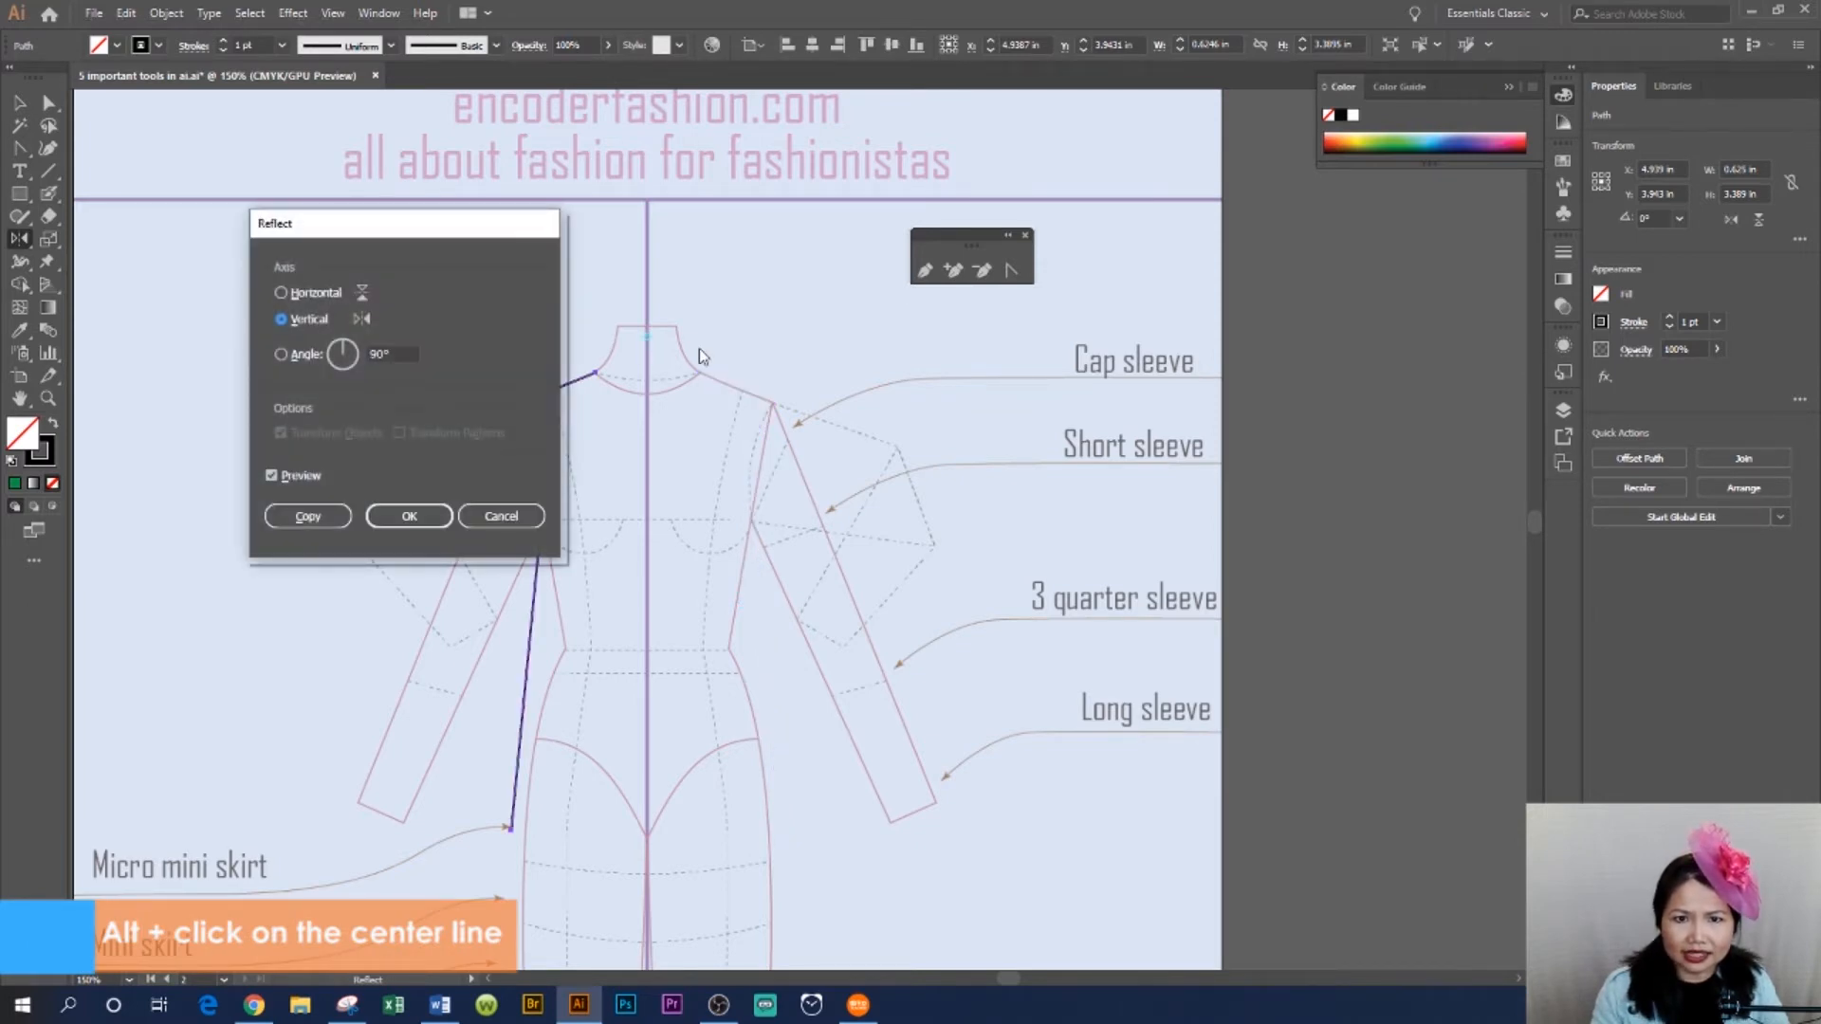
pyautogui.moveTo(475, 224); pyautogui.dragTo(359, 173)
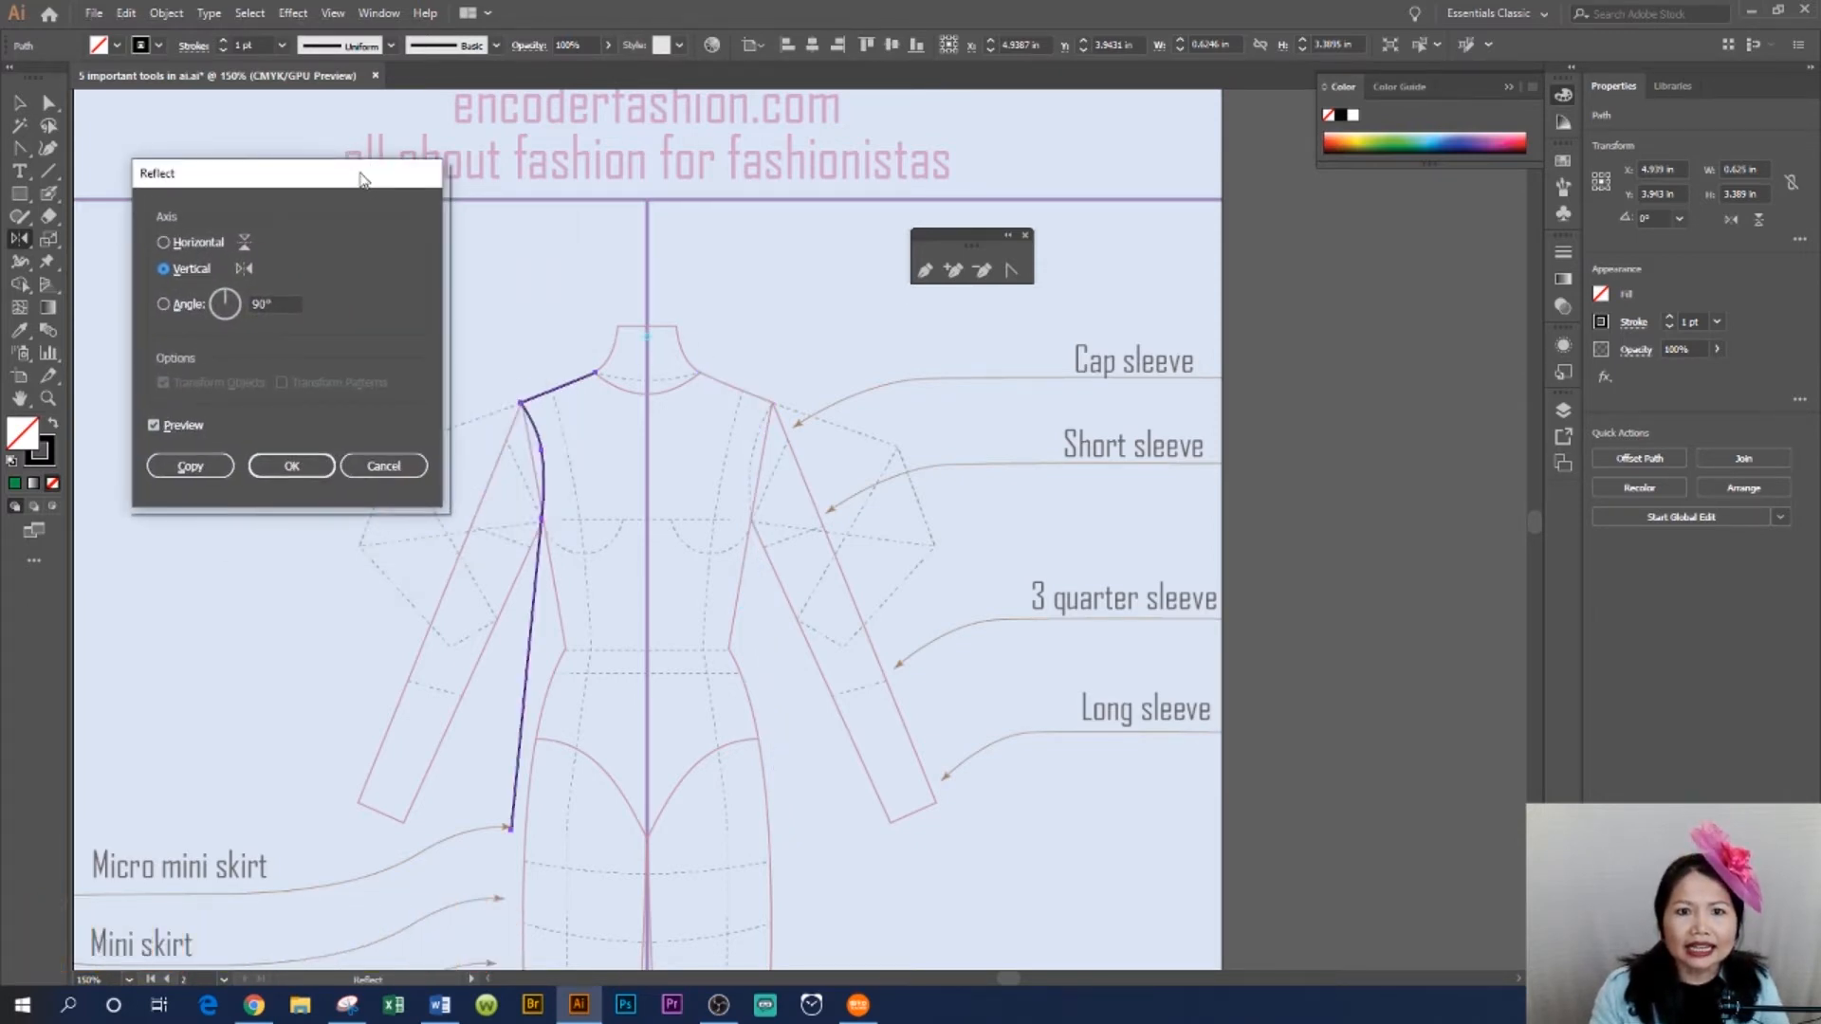
pyautogui.click(154, 426)
pyautogui.click(155, 427)
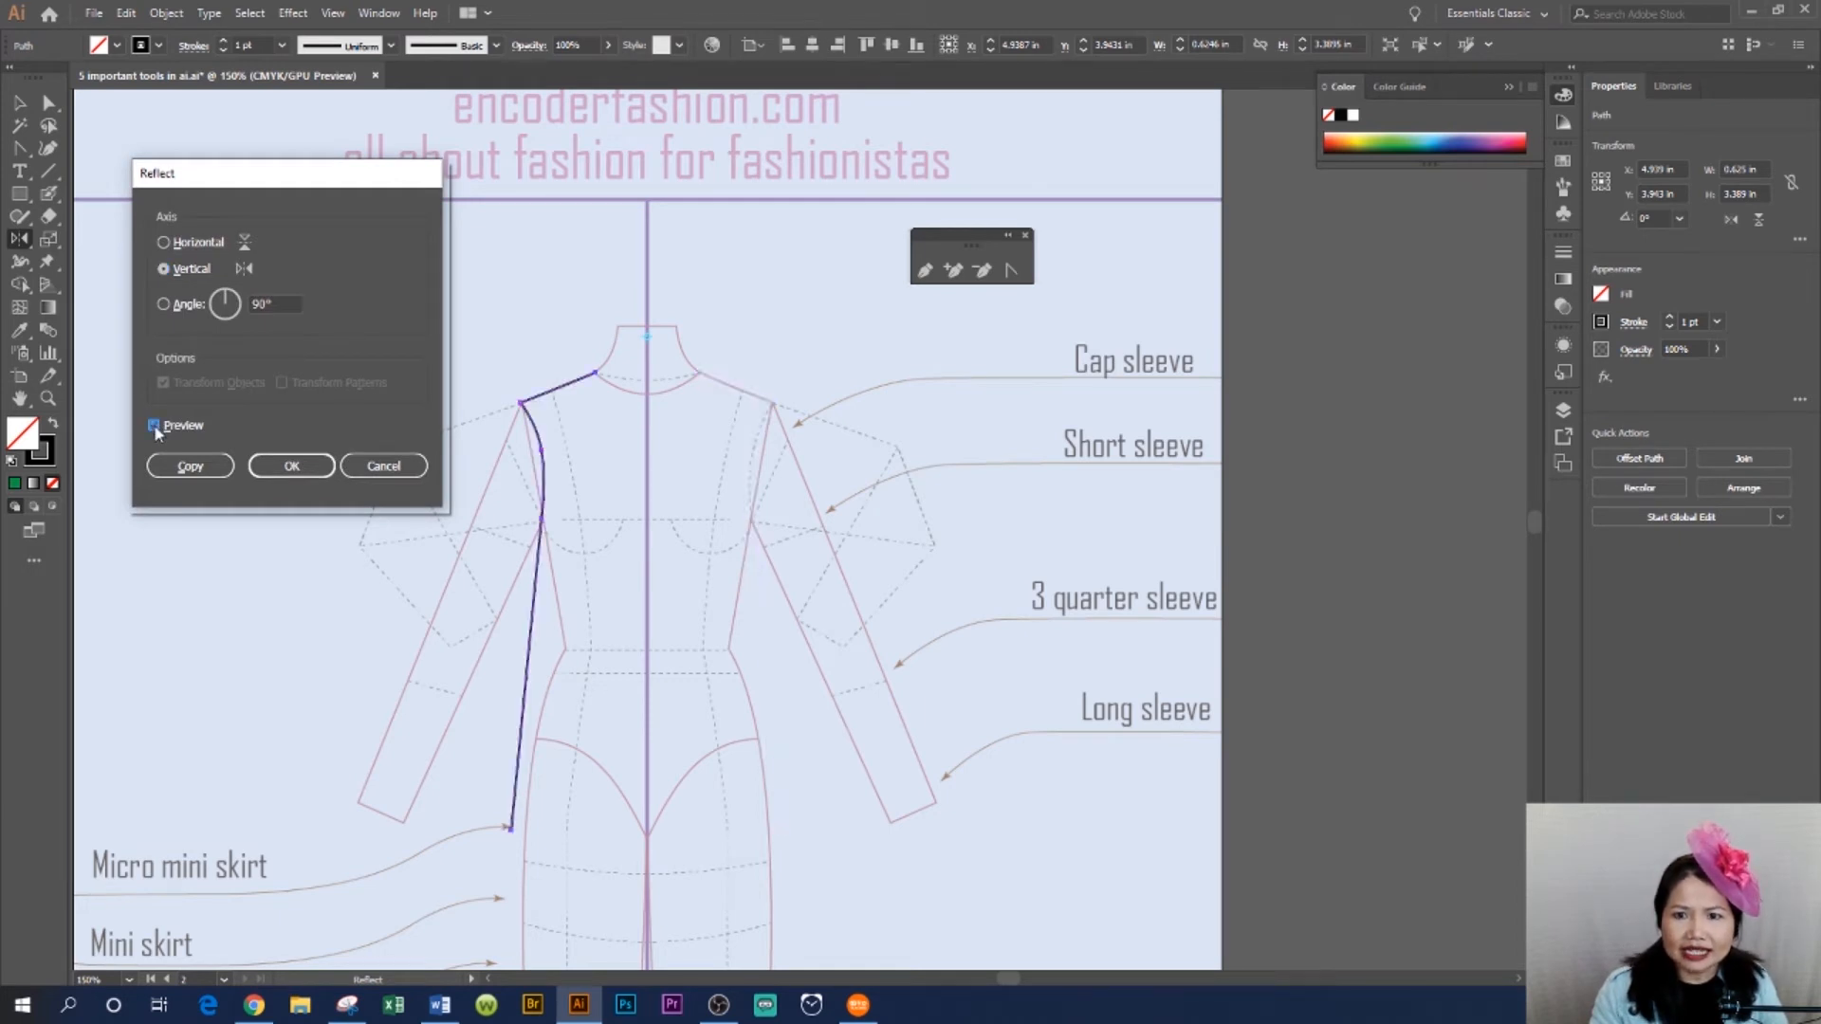
pyautogui.click(154, 427)
pyautogui.click(153, 426)
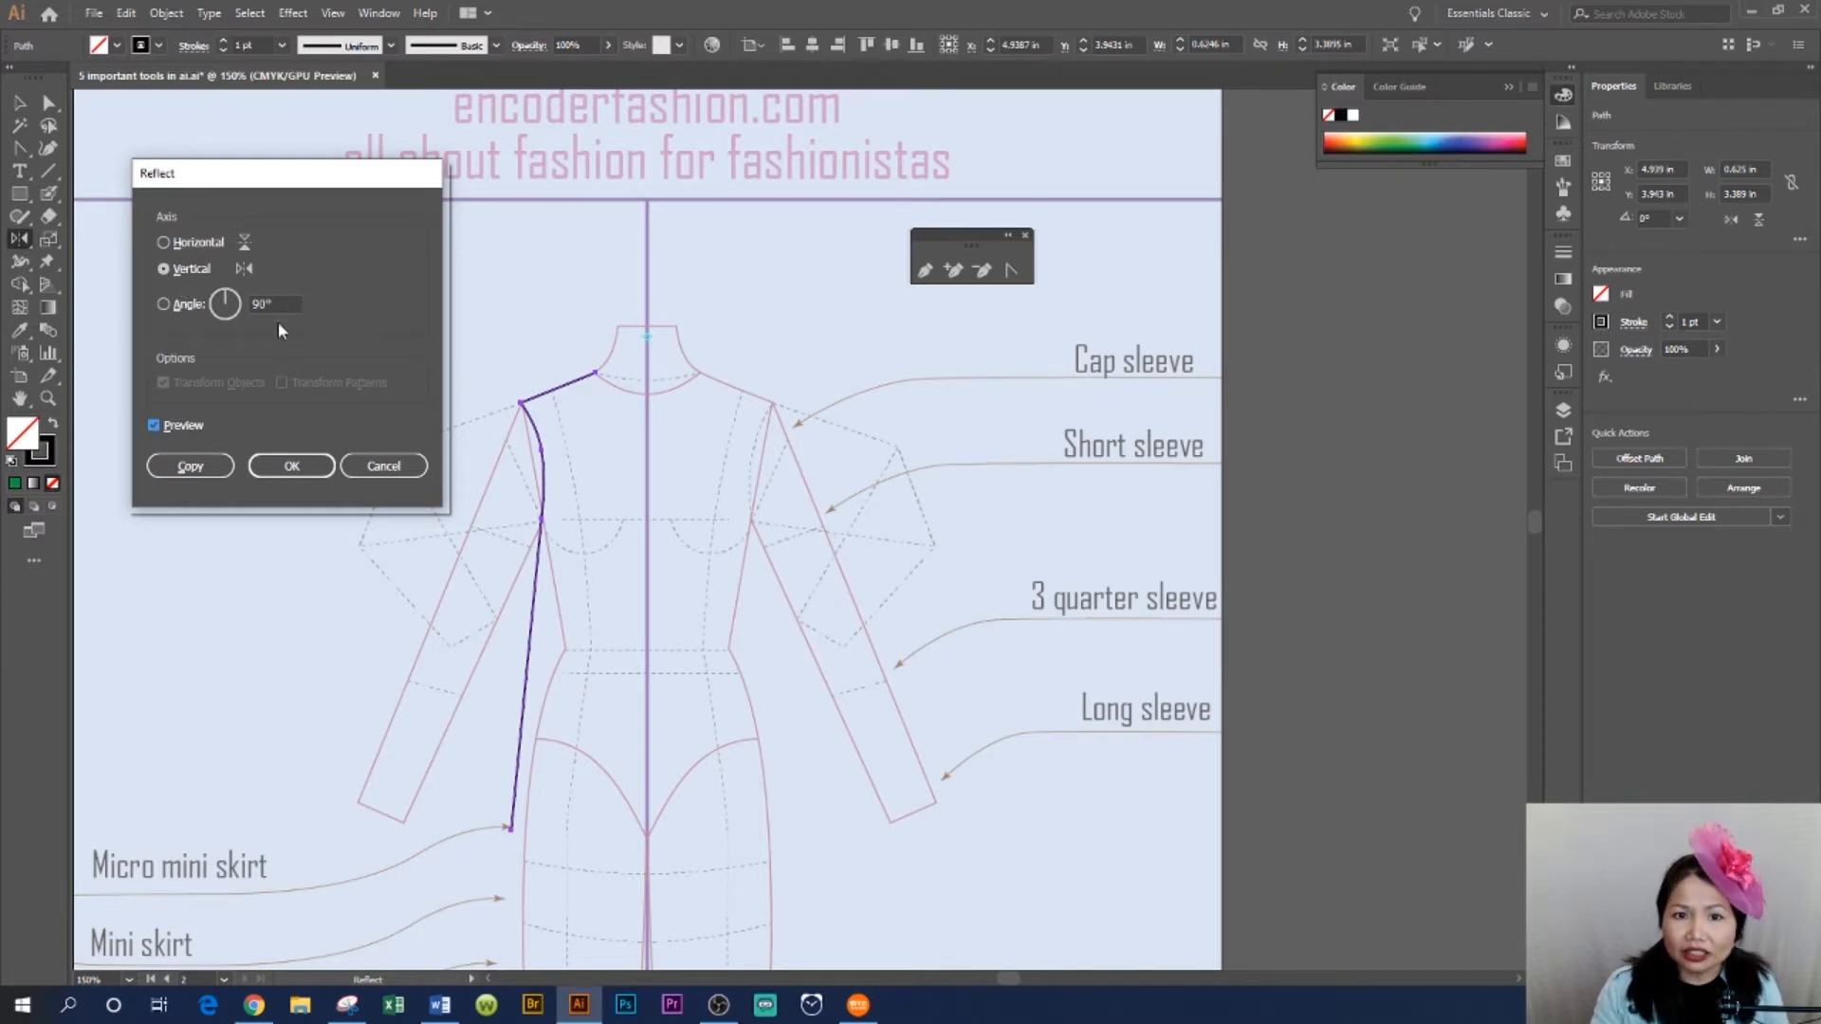
pyautogui.click(188, 466)
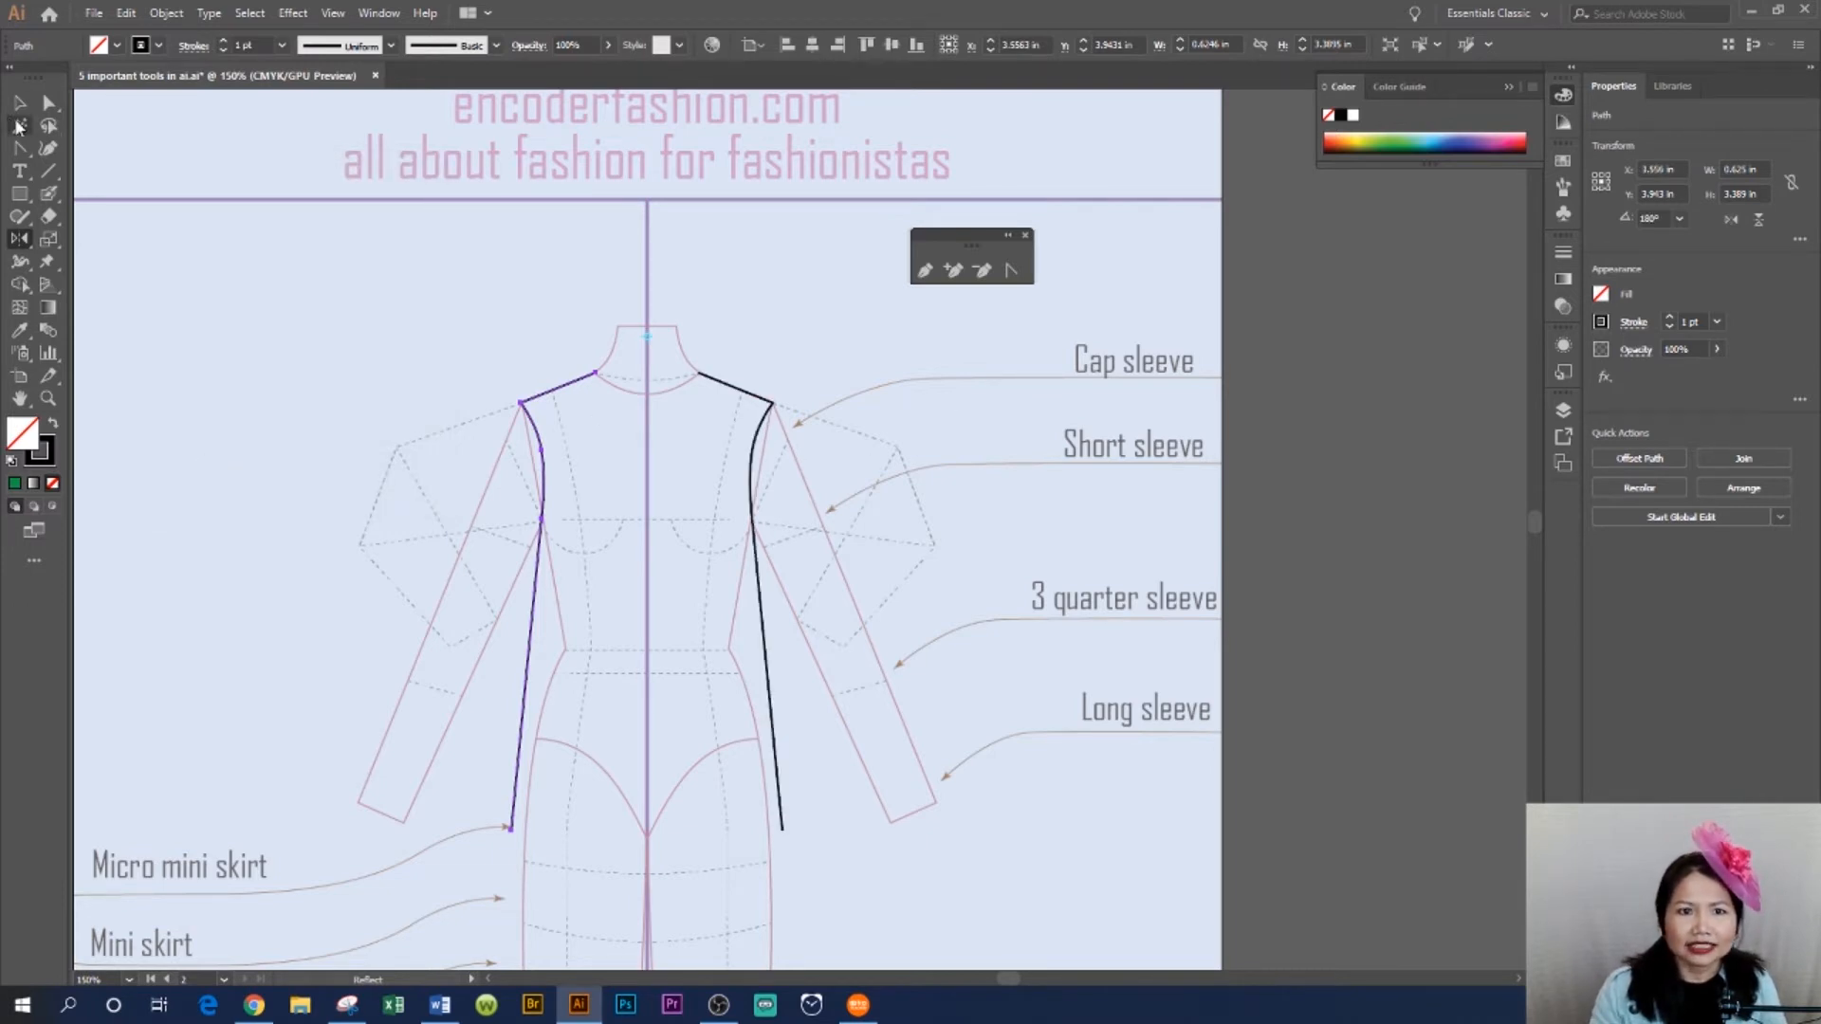
# - Select the mirrored bodice outlines together and individually to check both halves
pyautogui.press('v')
pyautogui.click(760, 468)
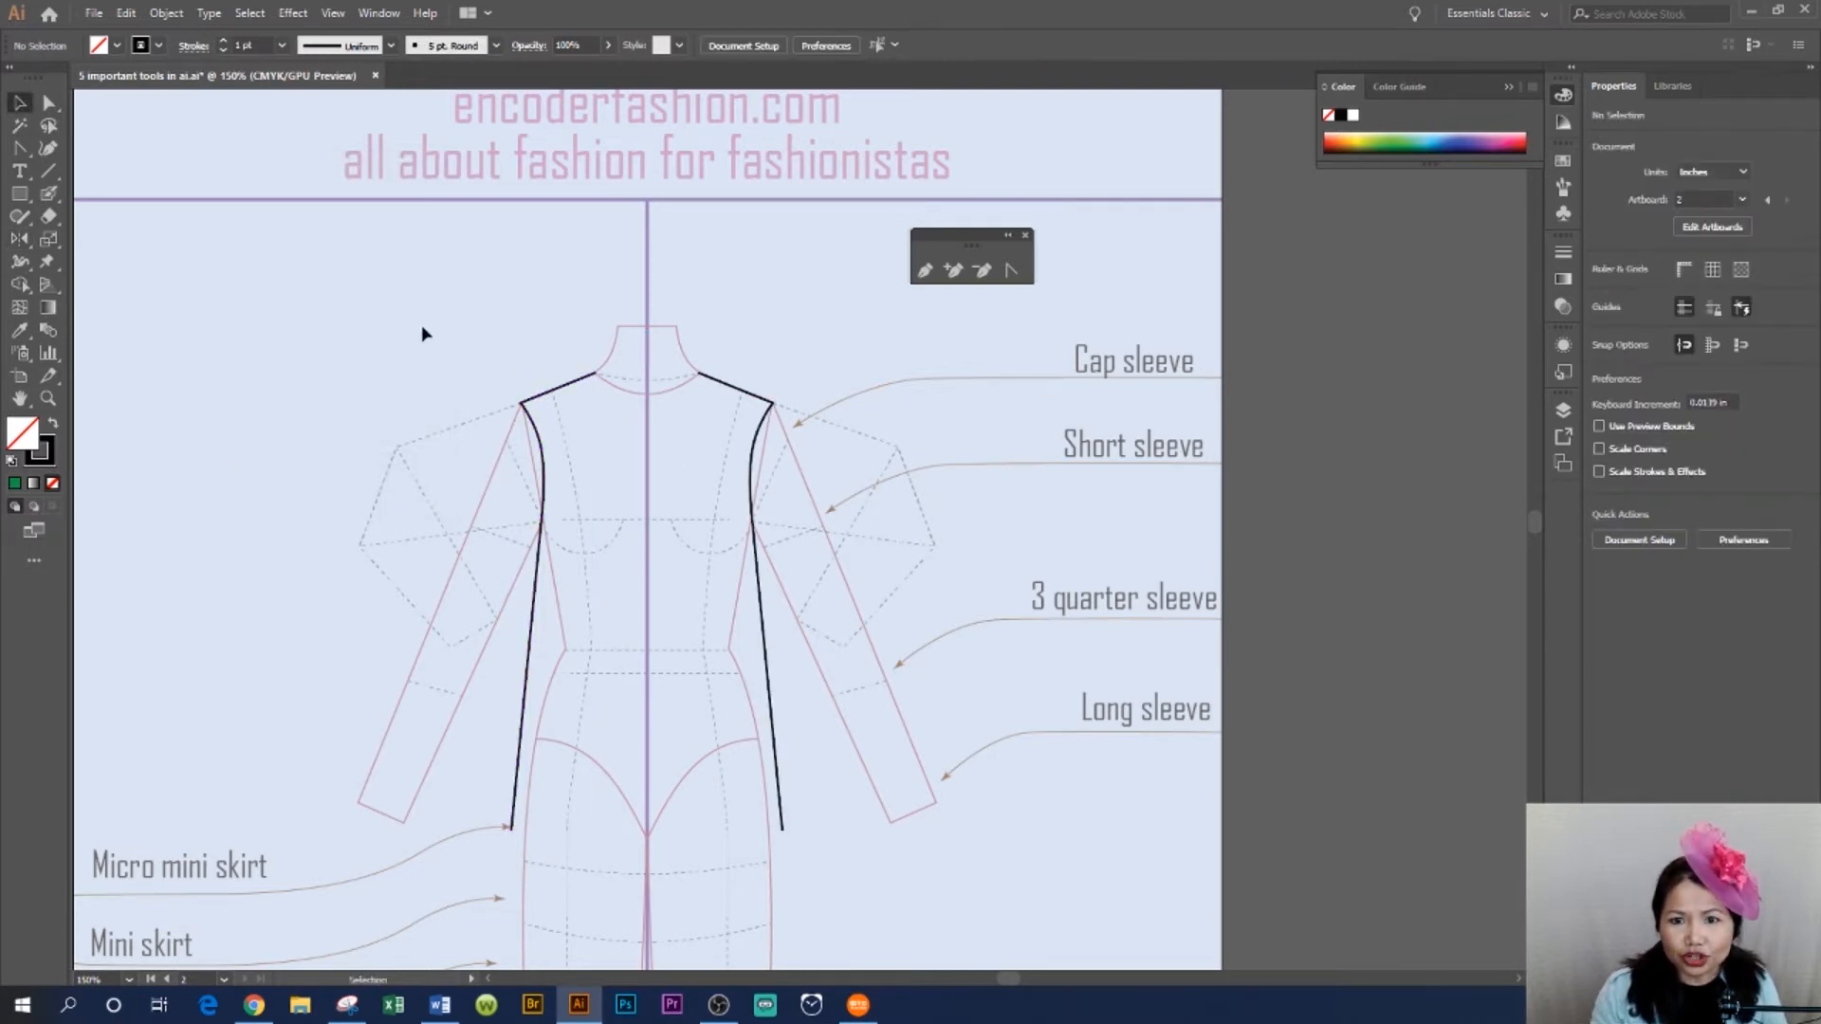
pyautogui.moveTo(419, 322); pyautogui.dragTo(878, 858)
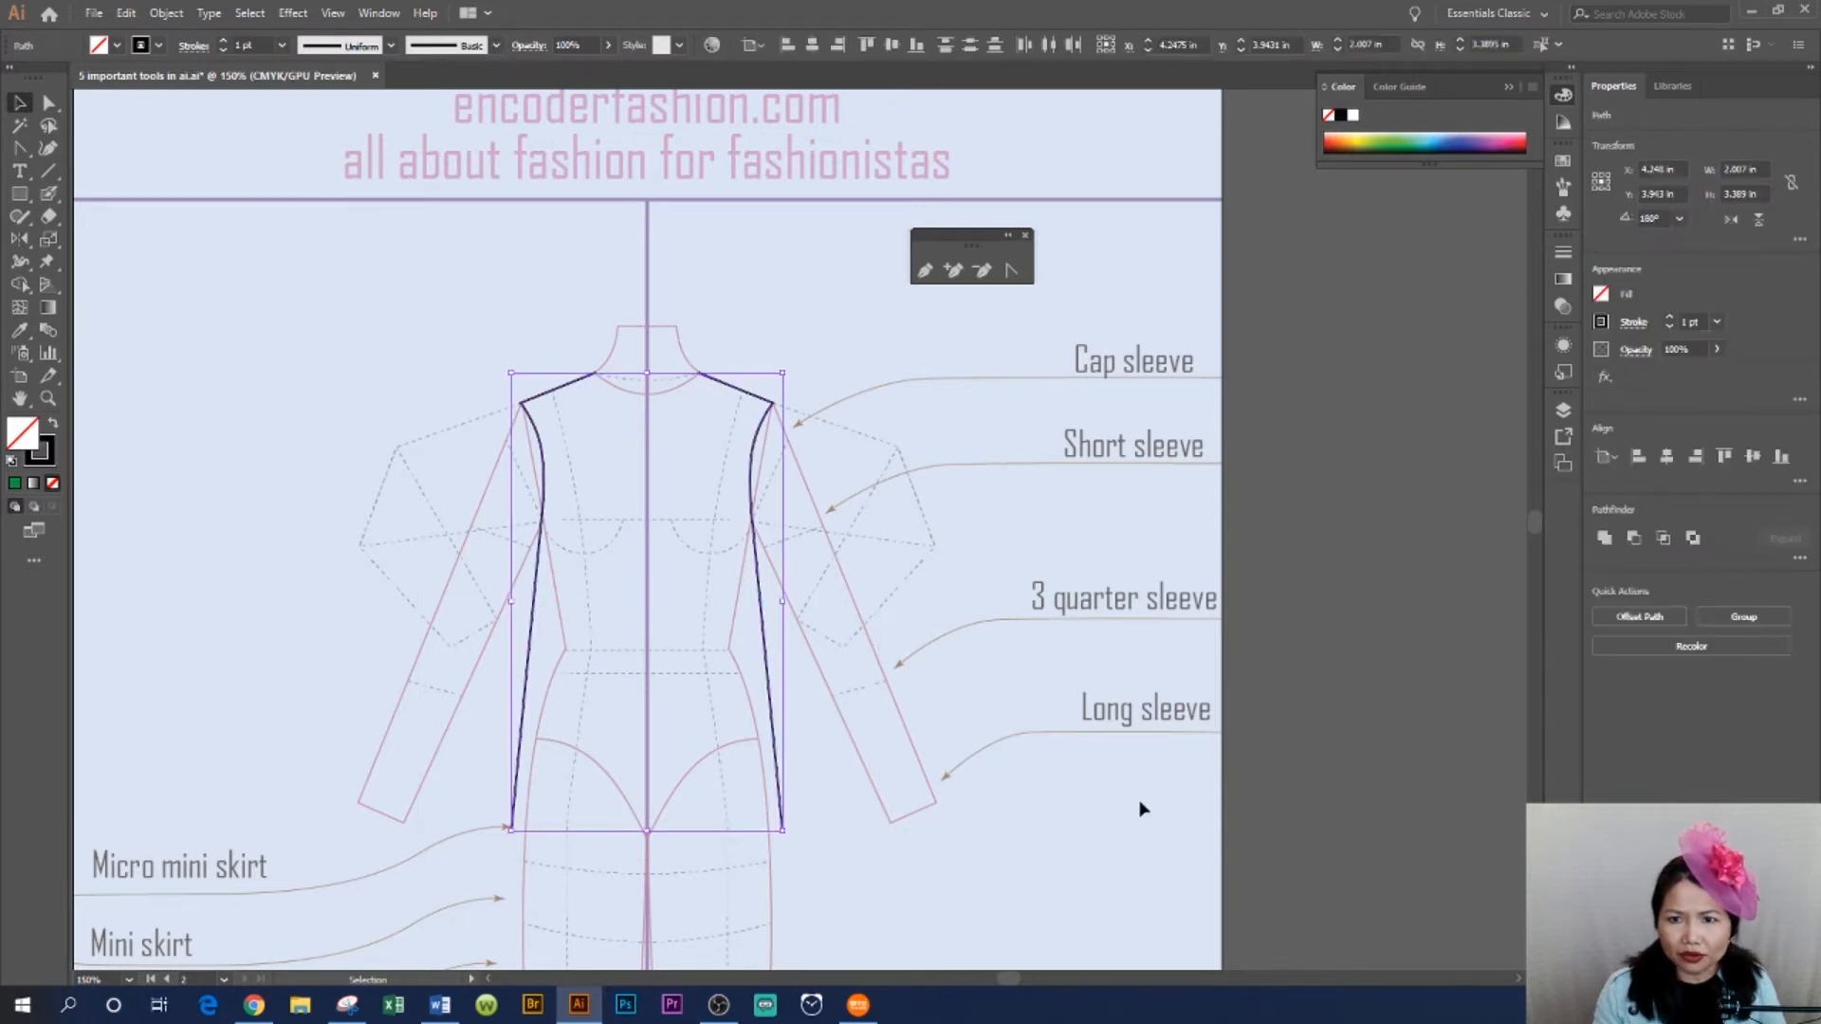
pyautogui.click(340, 448)
pyautogui.moveTo(398, 330); pyautogui.dragTo(711, 577)
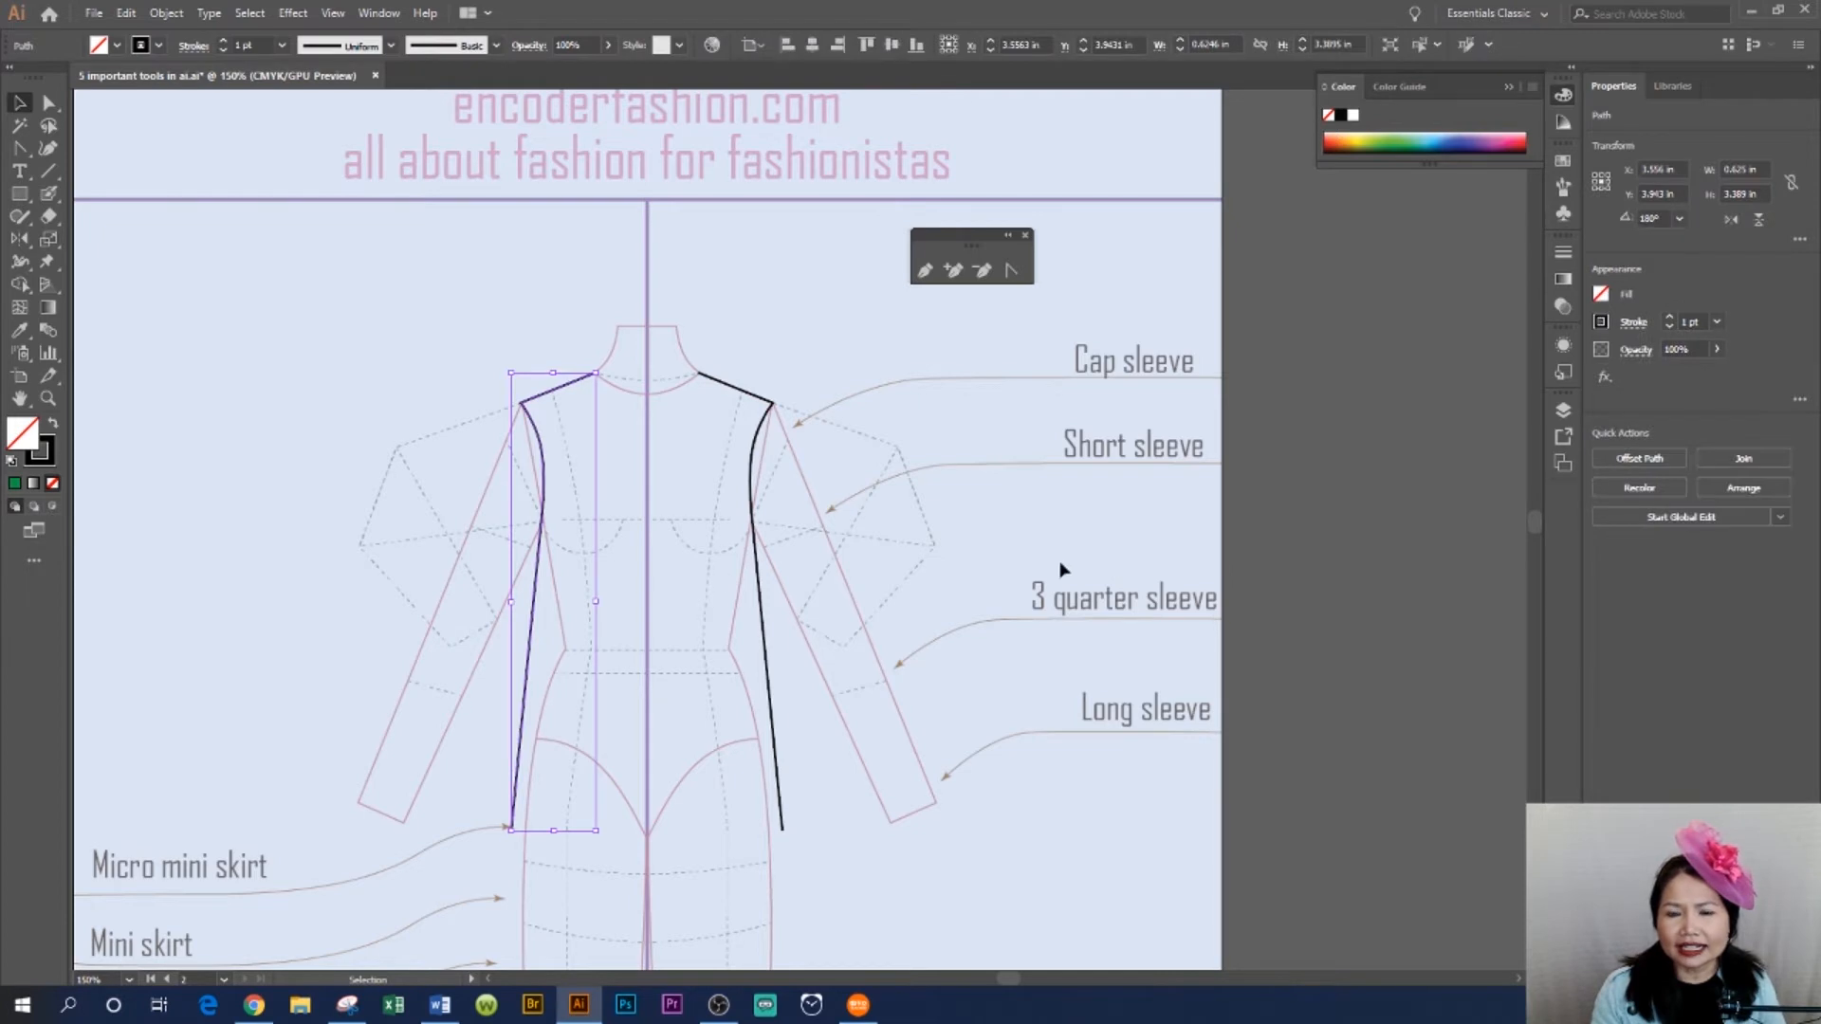
pyautogui.click(941, 501)
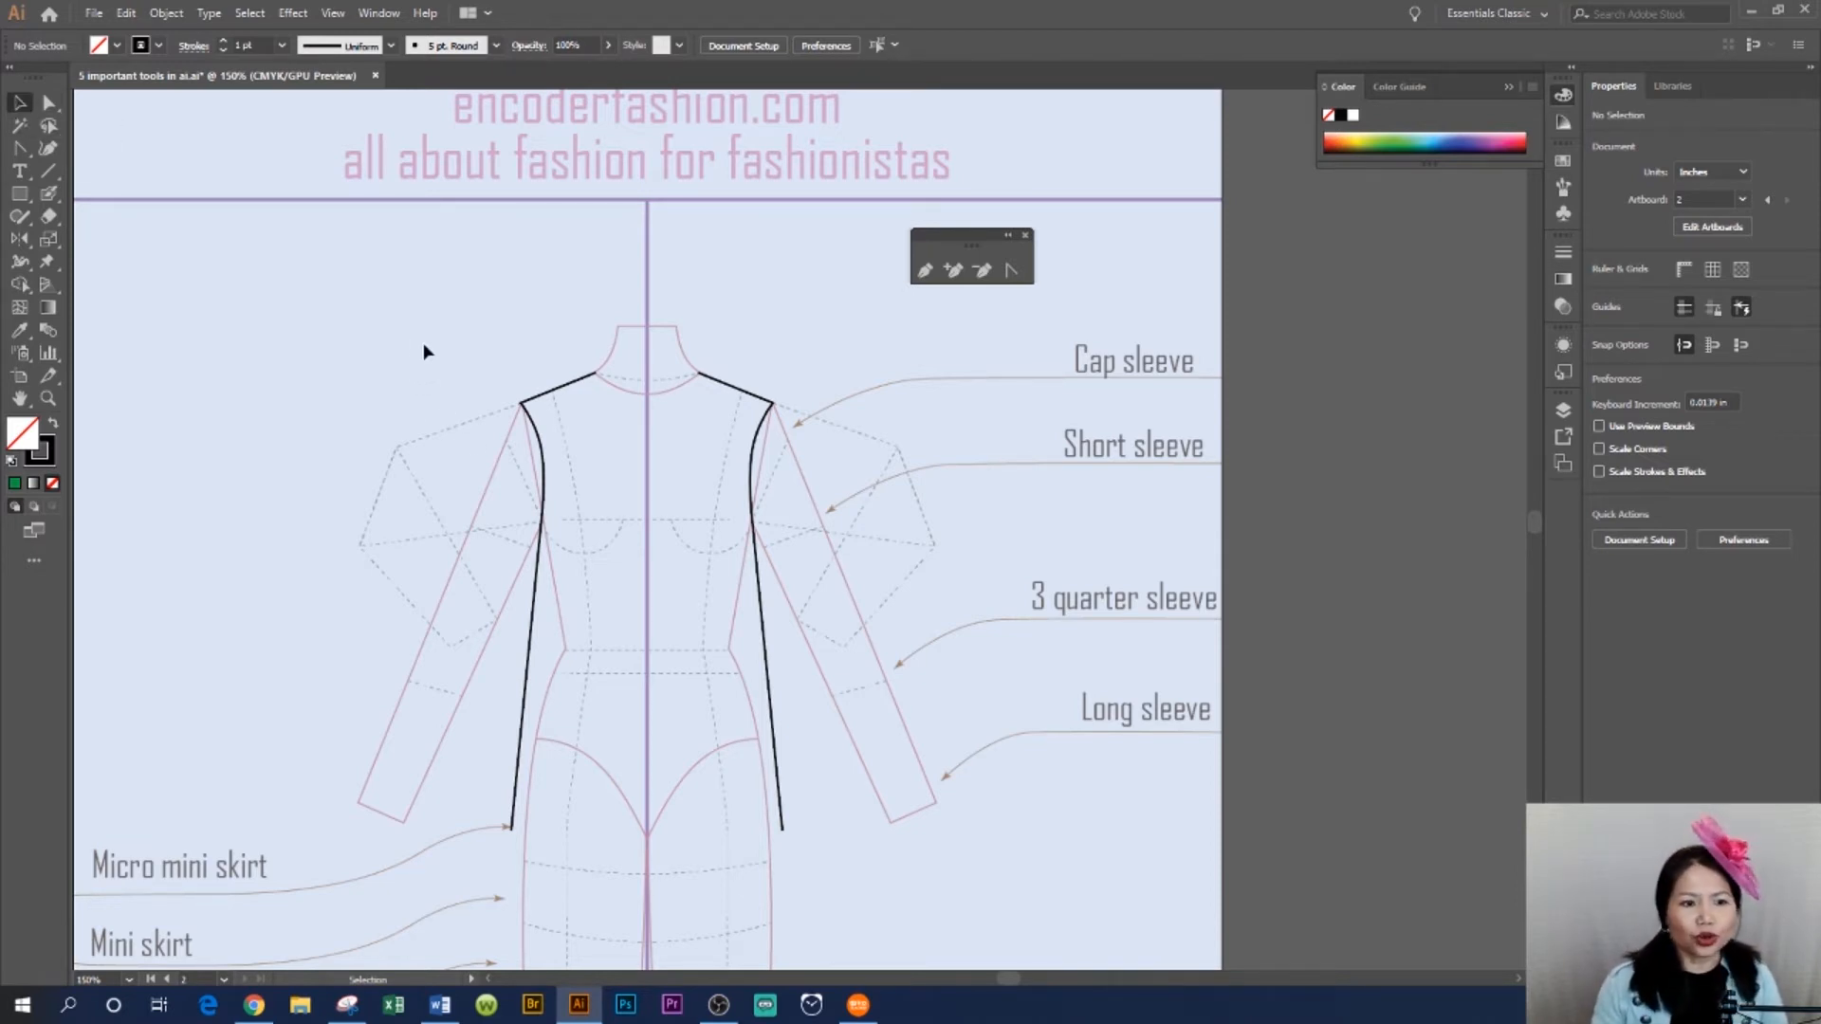
# - Select both bodice halves and join their open ends into a single closed outline, then deselect
pyautogui.moveTo(402, 313); pyautogui.dragTo(901, 880)
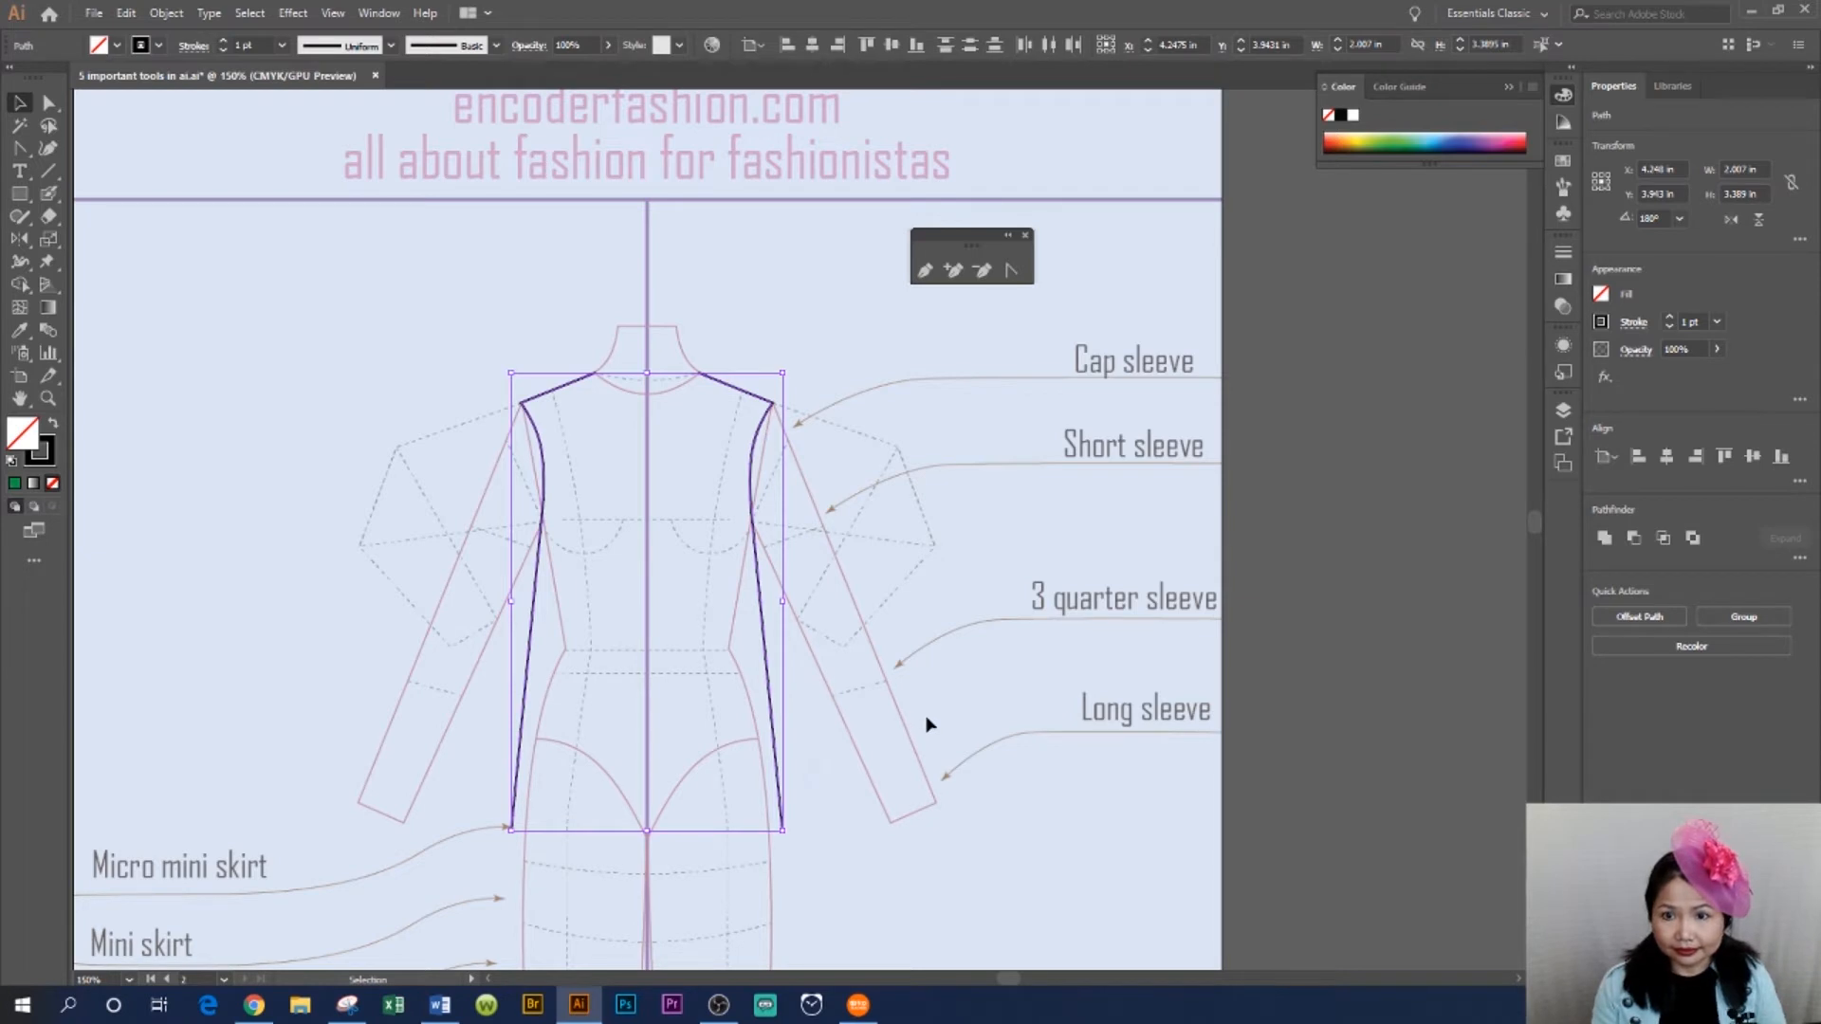
pyautogui.rightClick(719, 531)
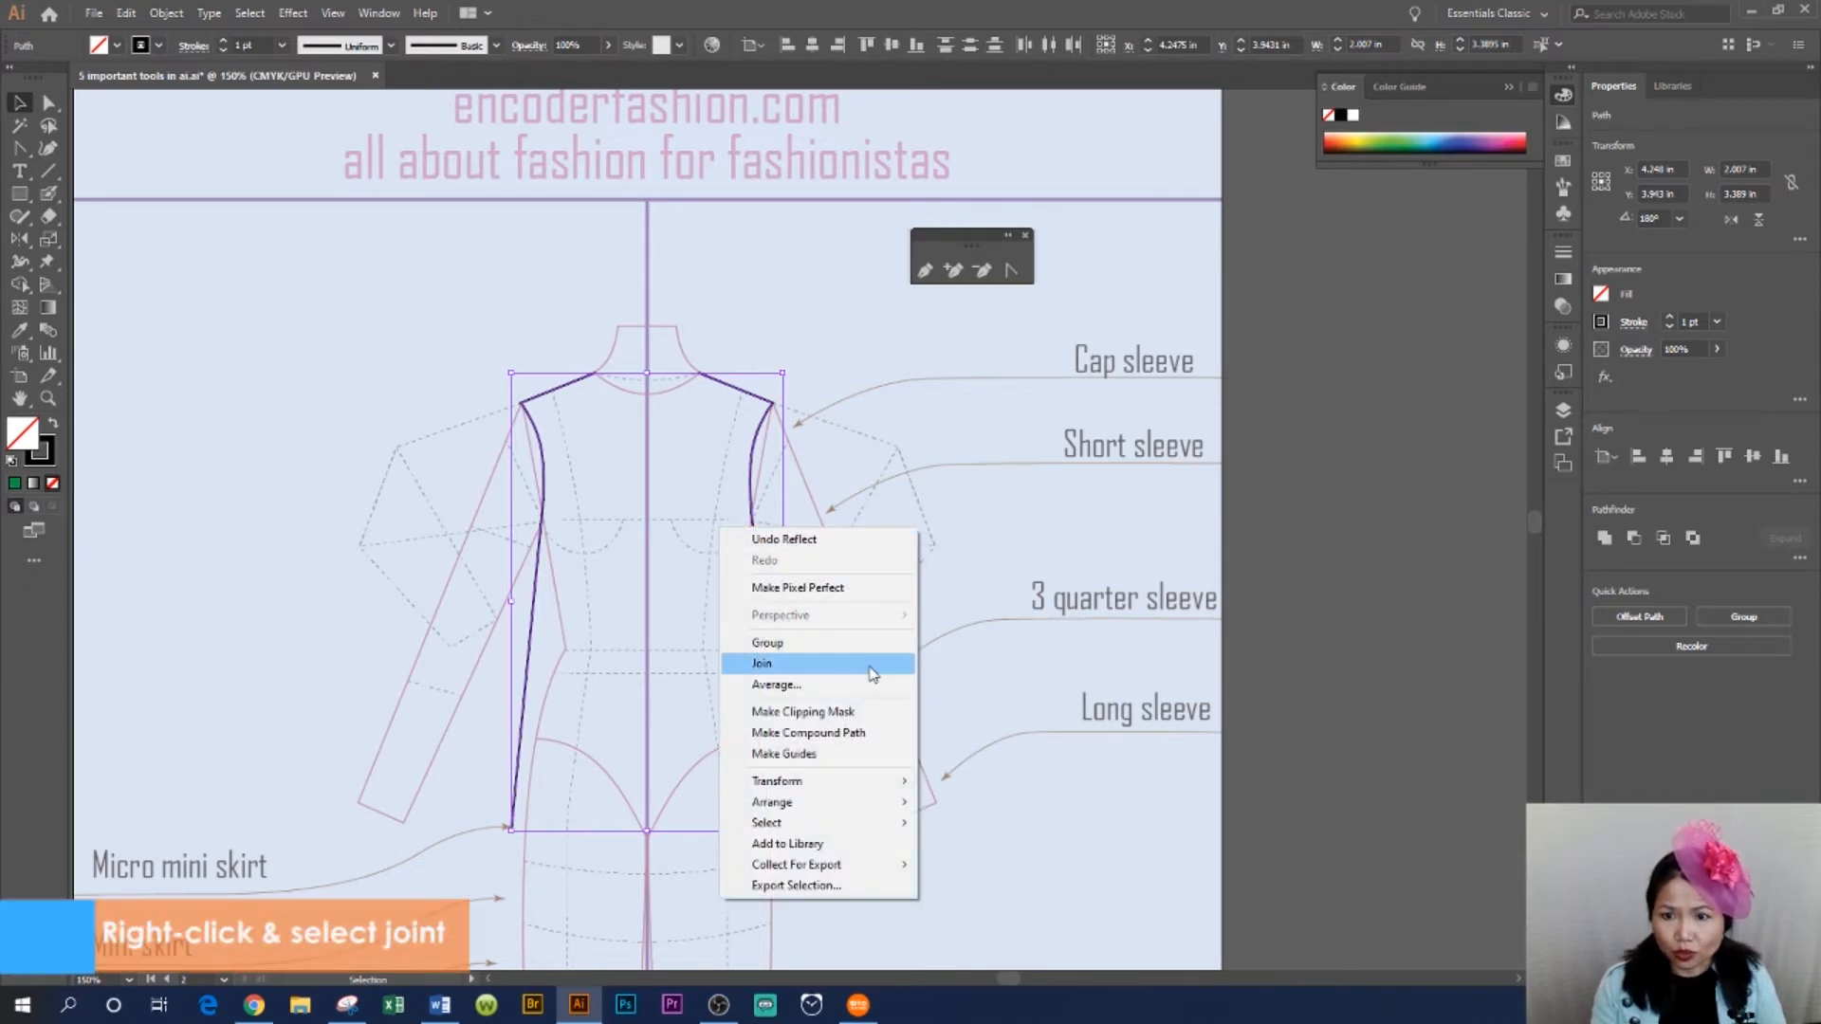
pyautogui.click(871, 671)
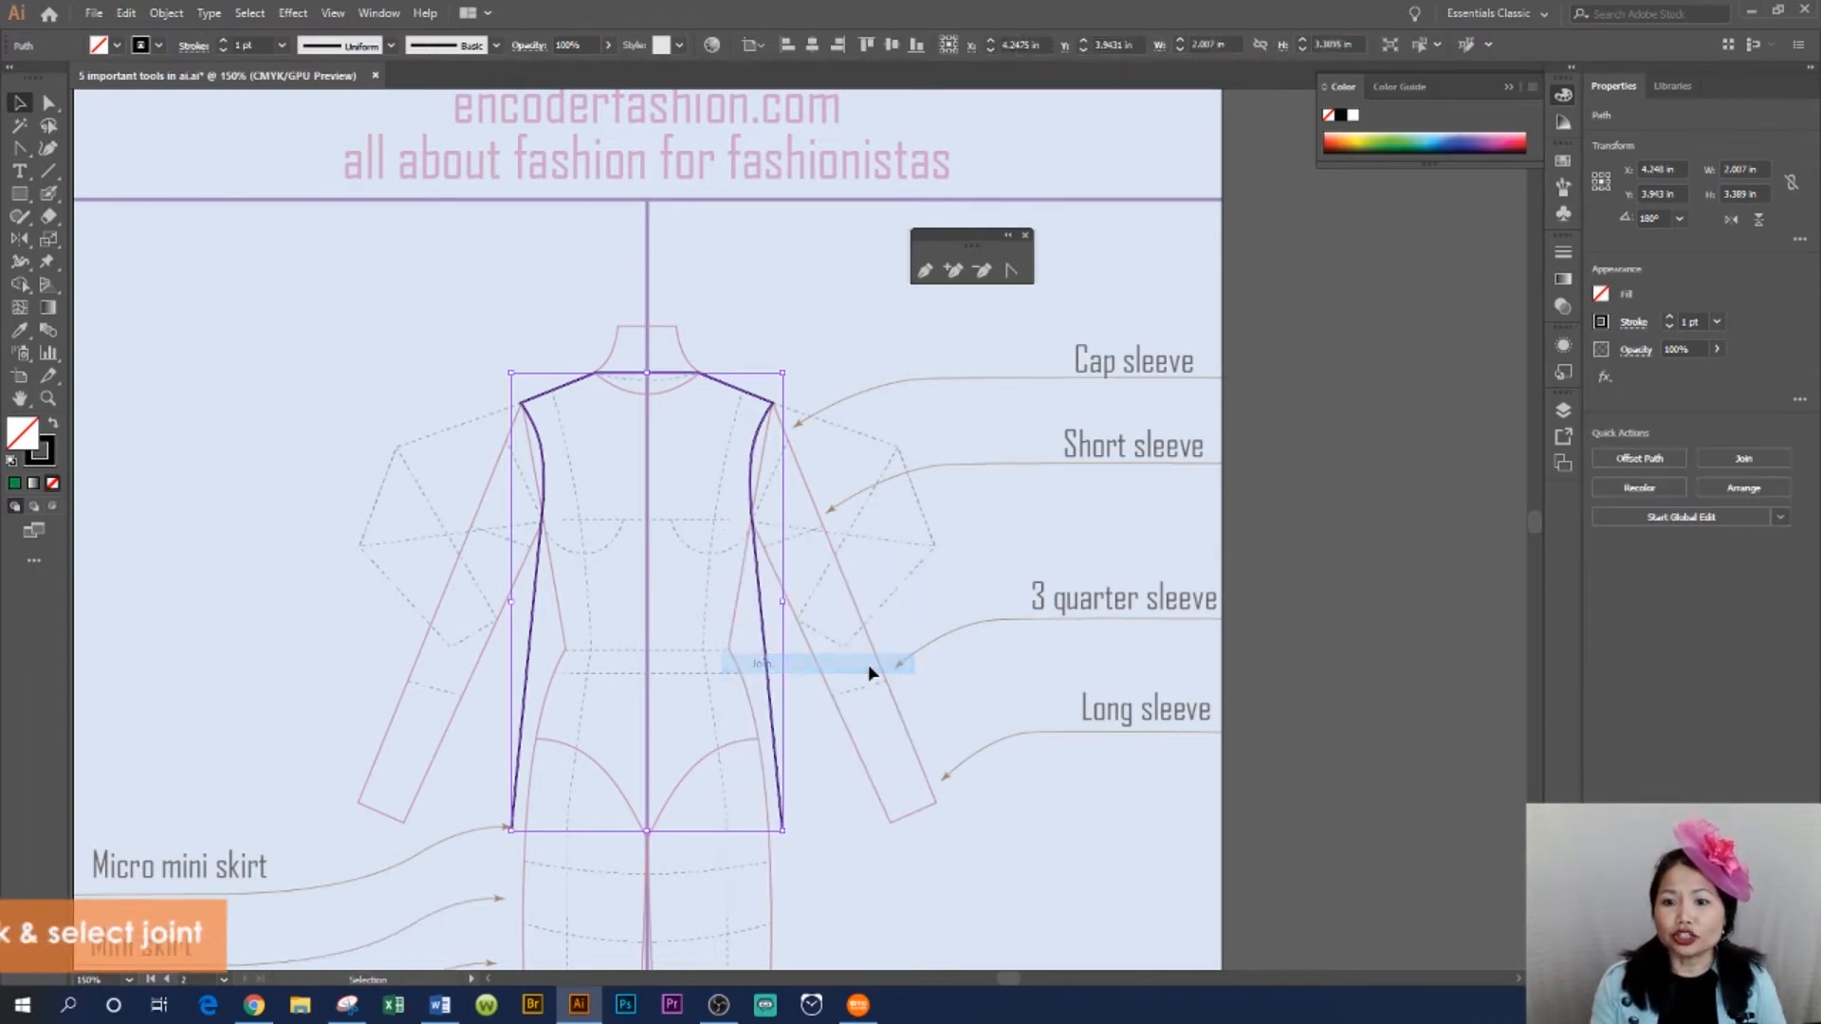
pyautogui.rightClick(688, 659)
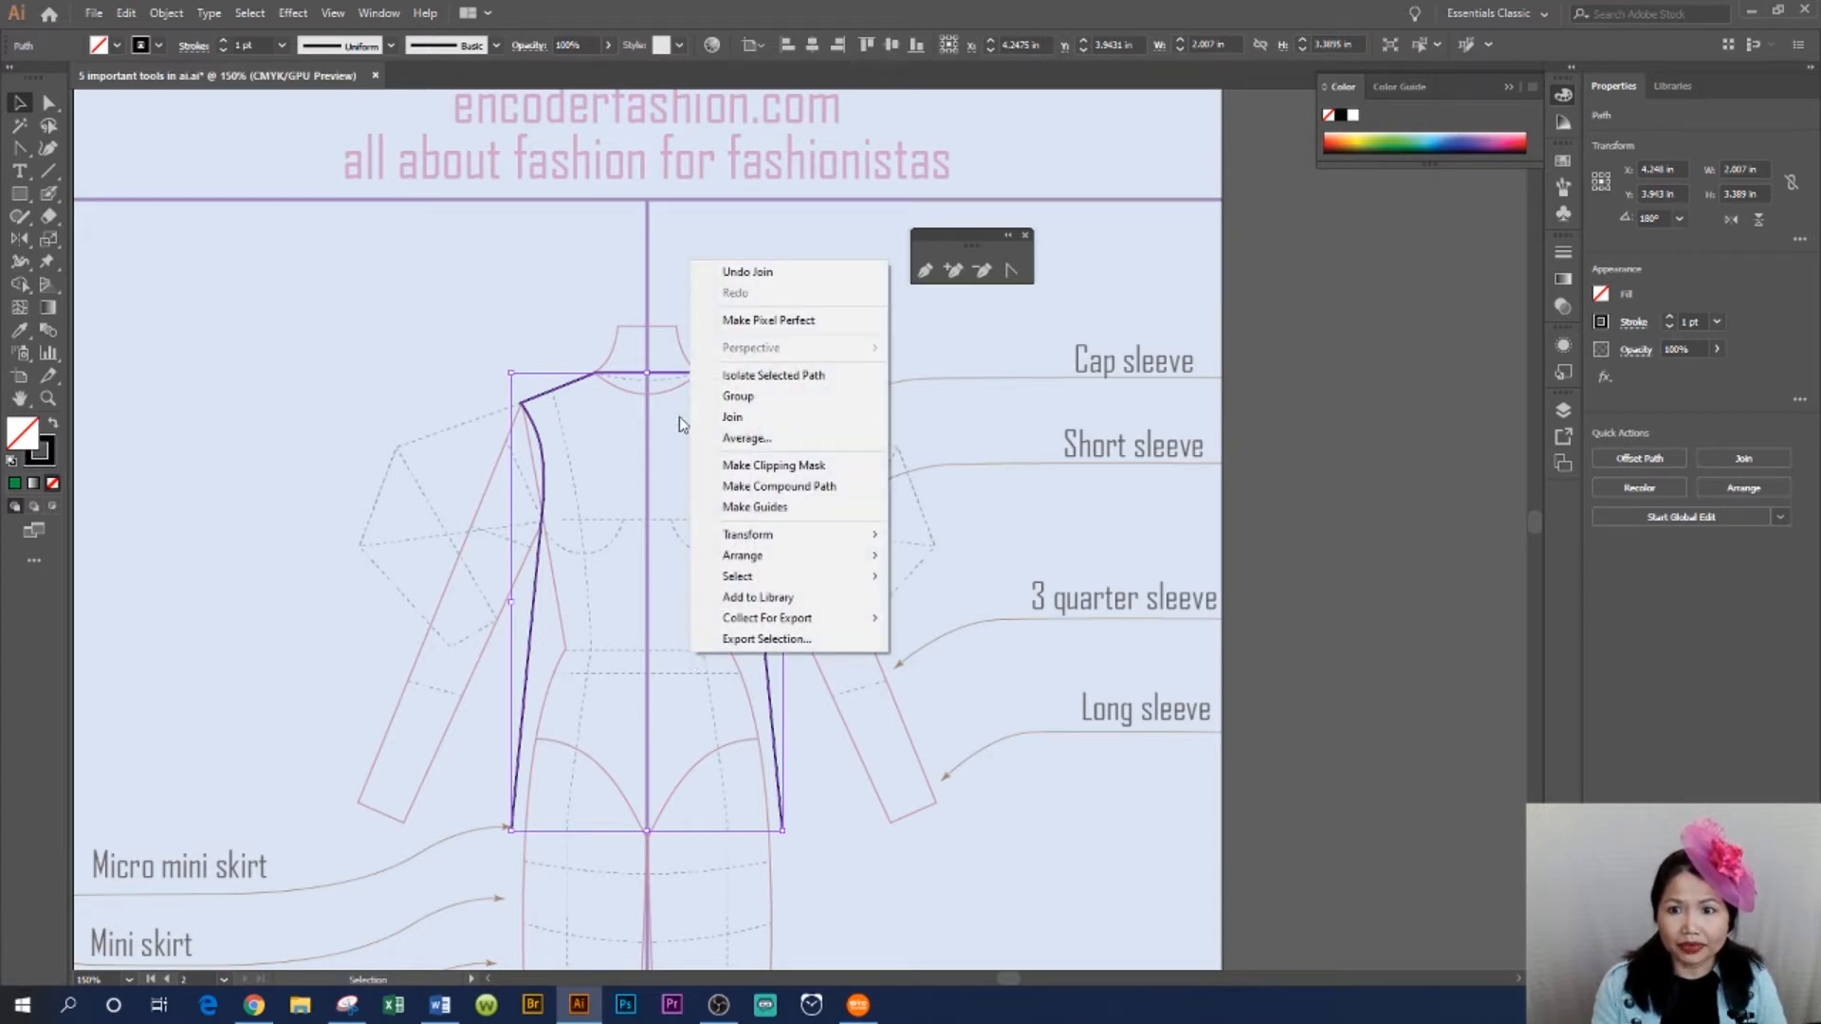
pyautogui.click(731, 418)
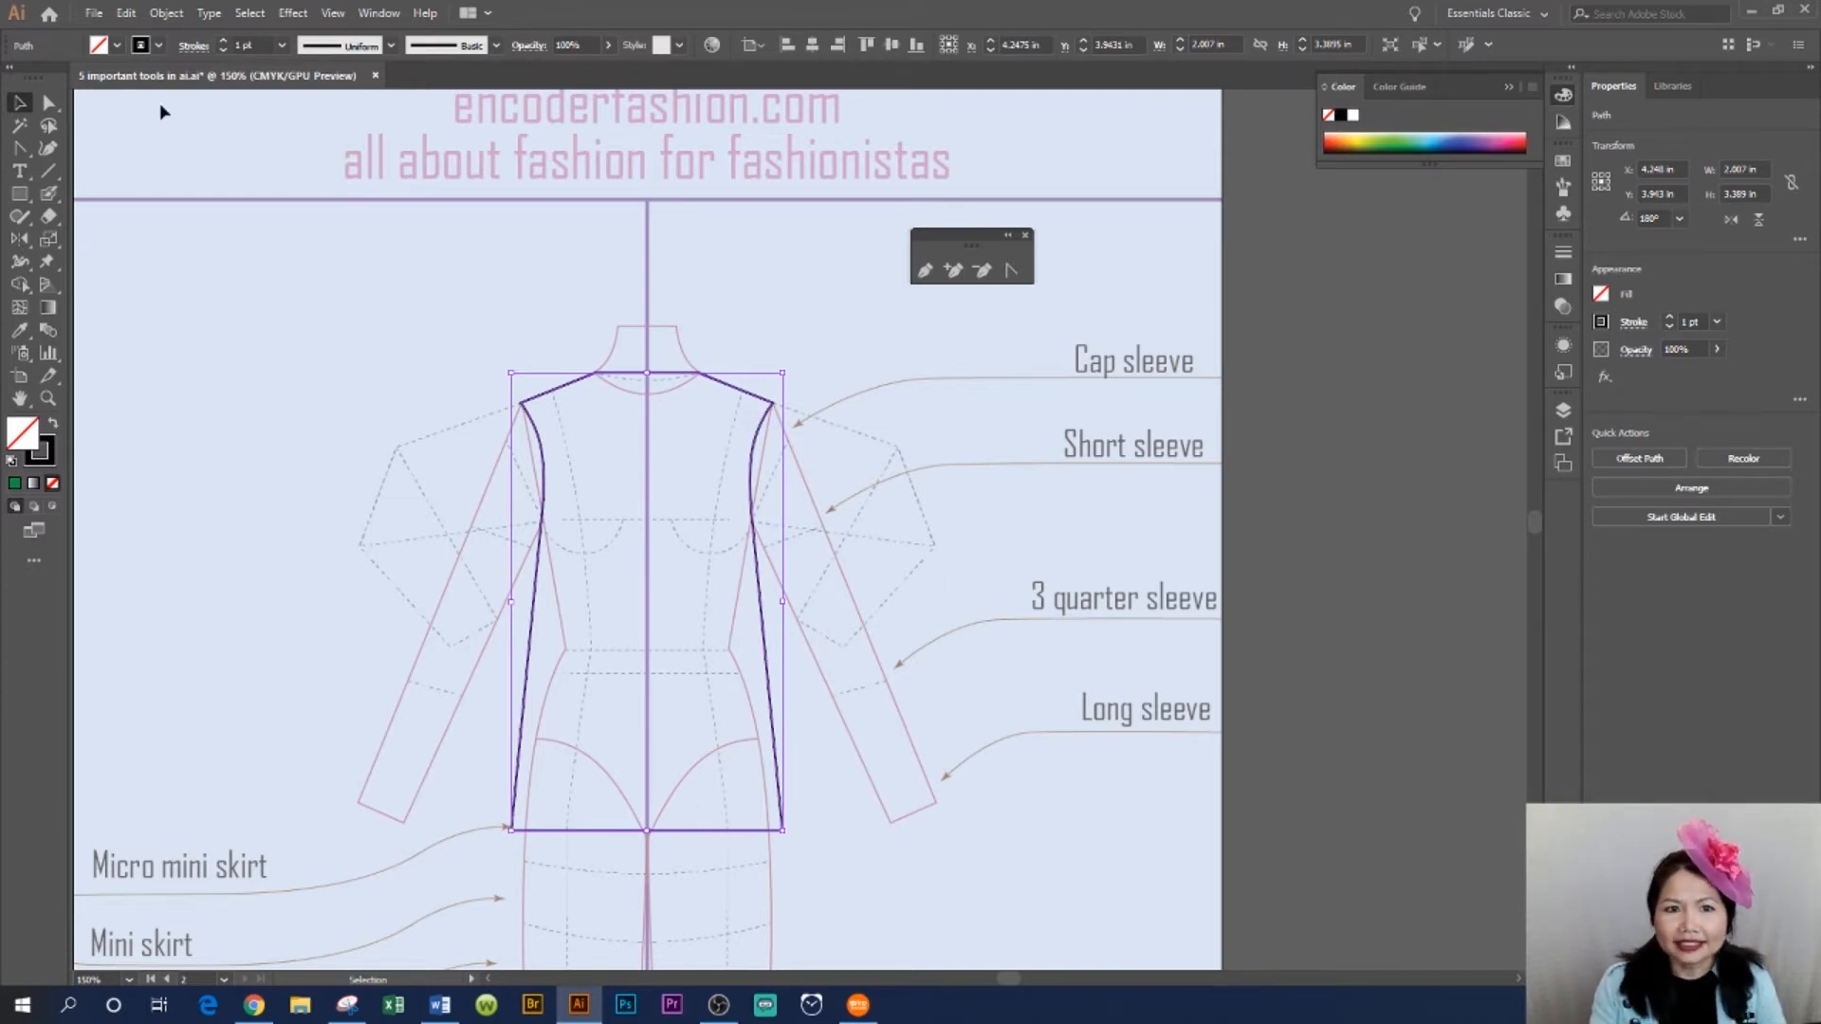
pyautogui.click(898, 557)
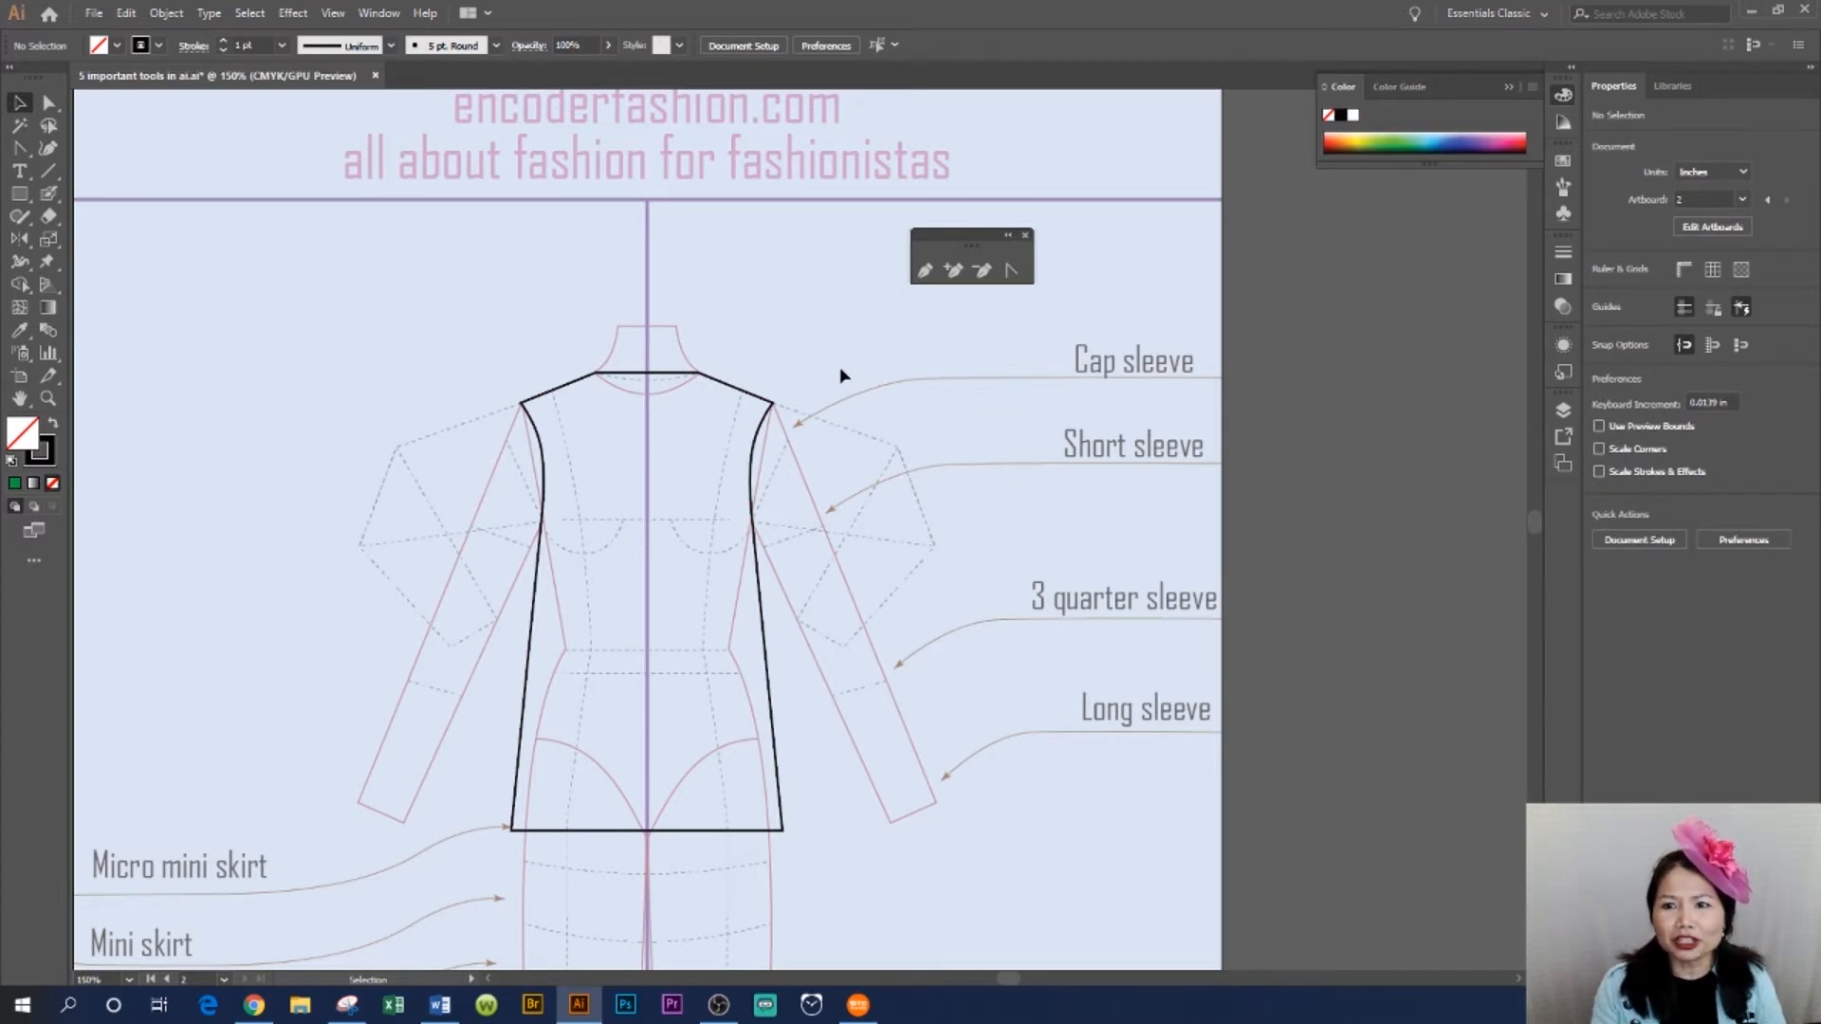
# - Add anchor points at the centre of the neckline and hem, lowering them into a V-neck and a slightly dipped hem
pyautogui.click(954, 273)
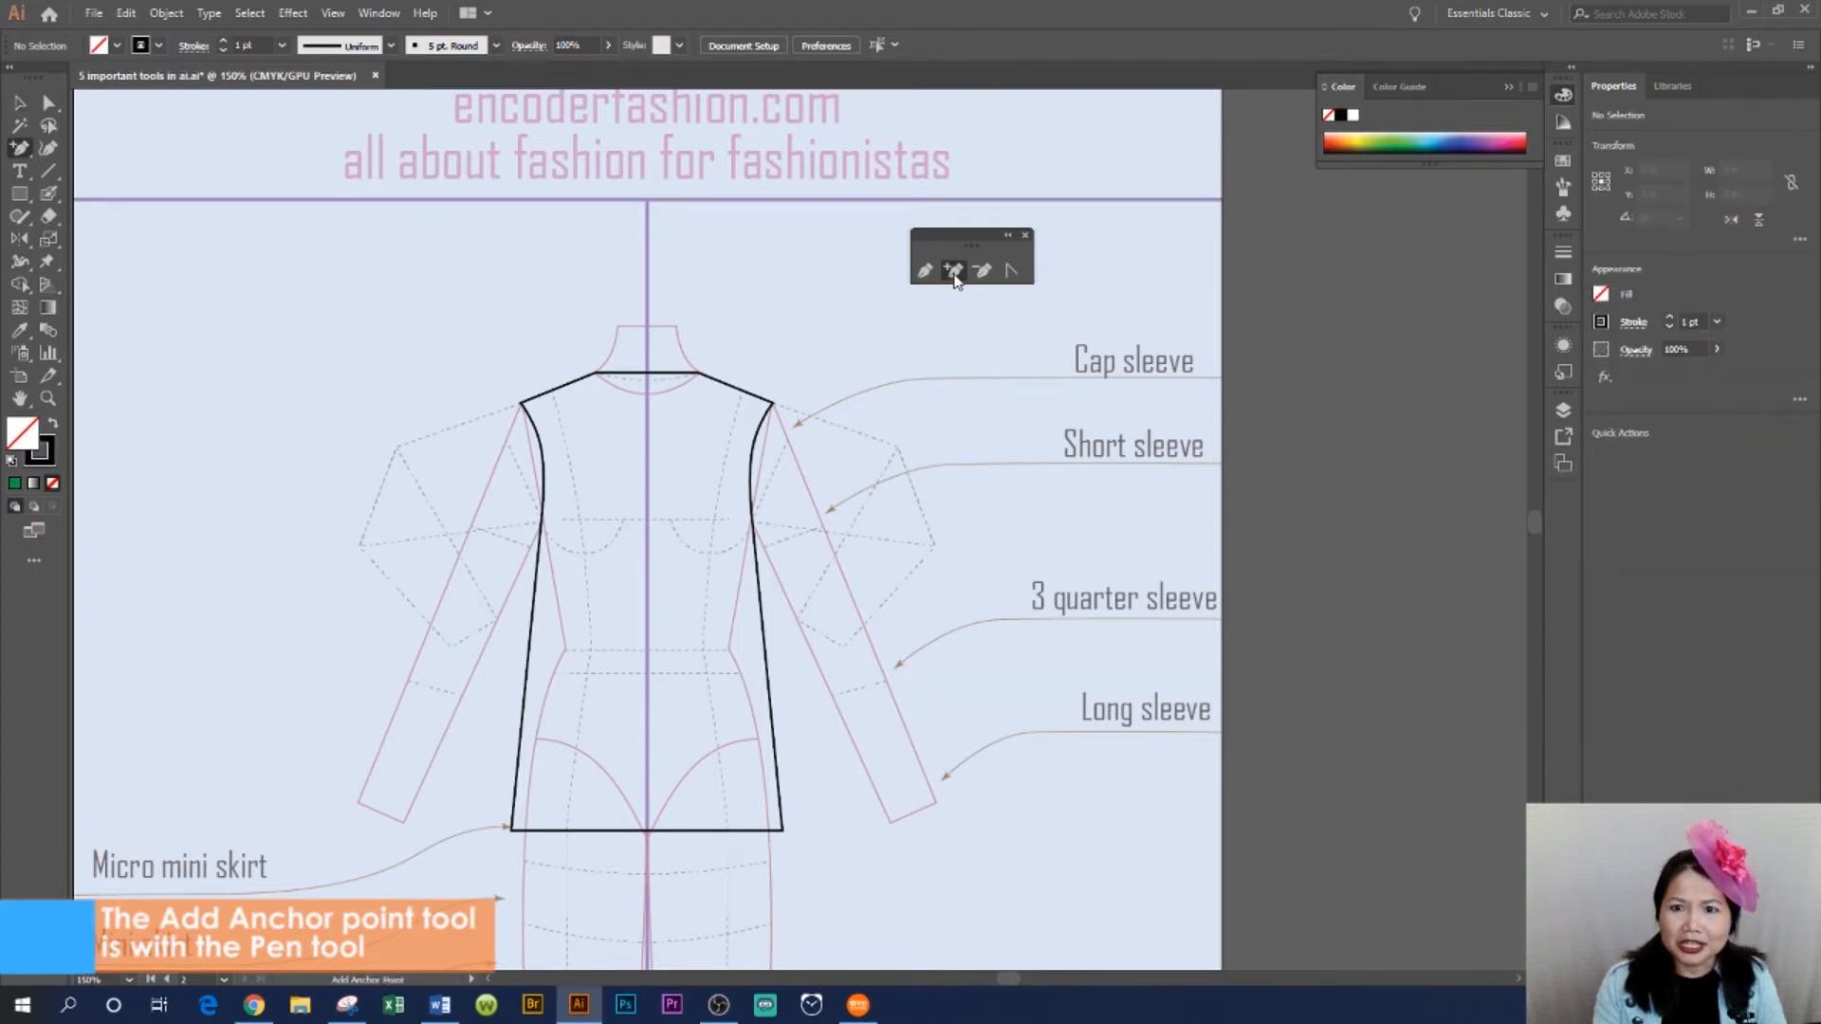
pyautogui.click(650, 375)
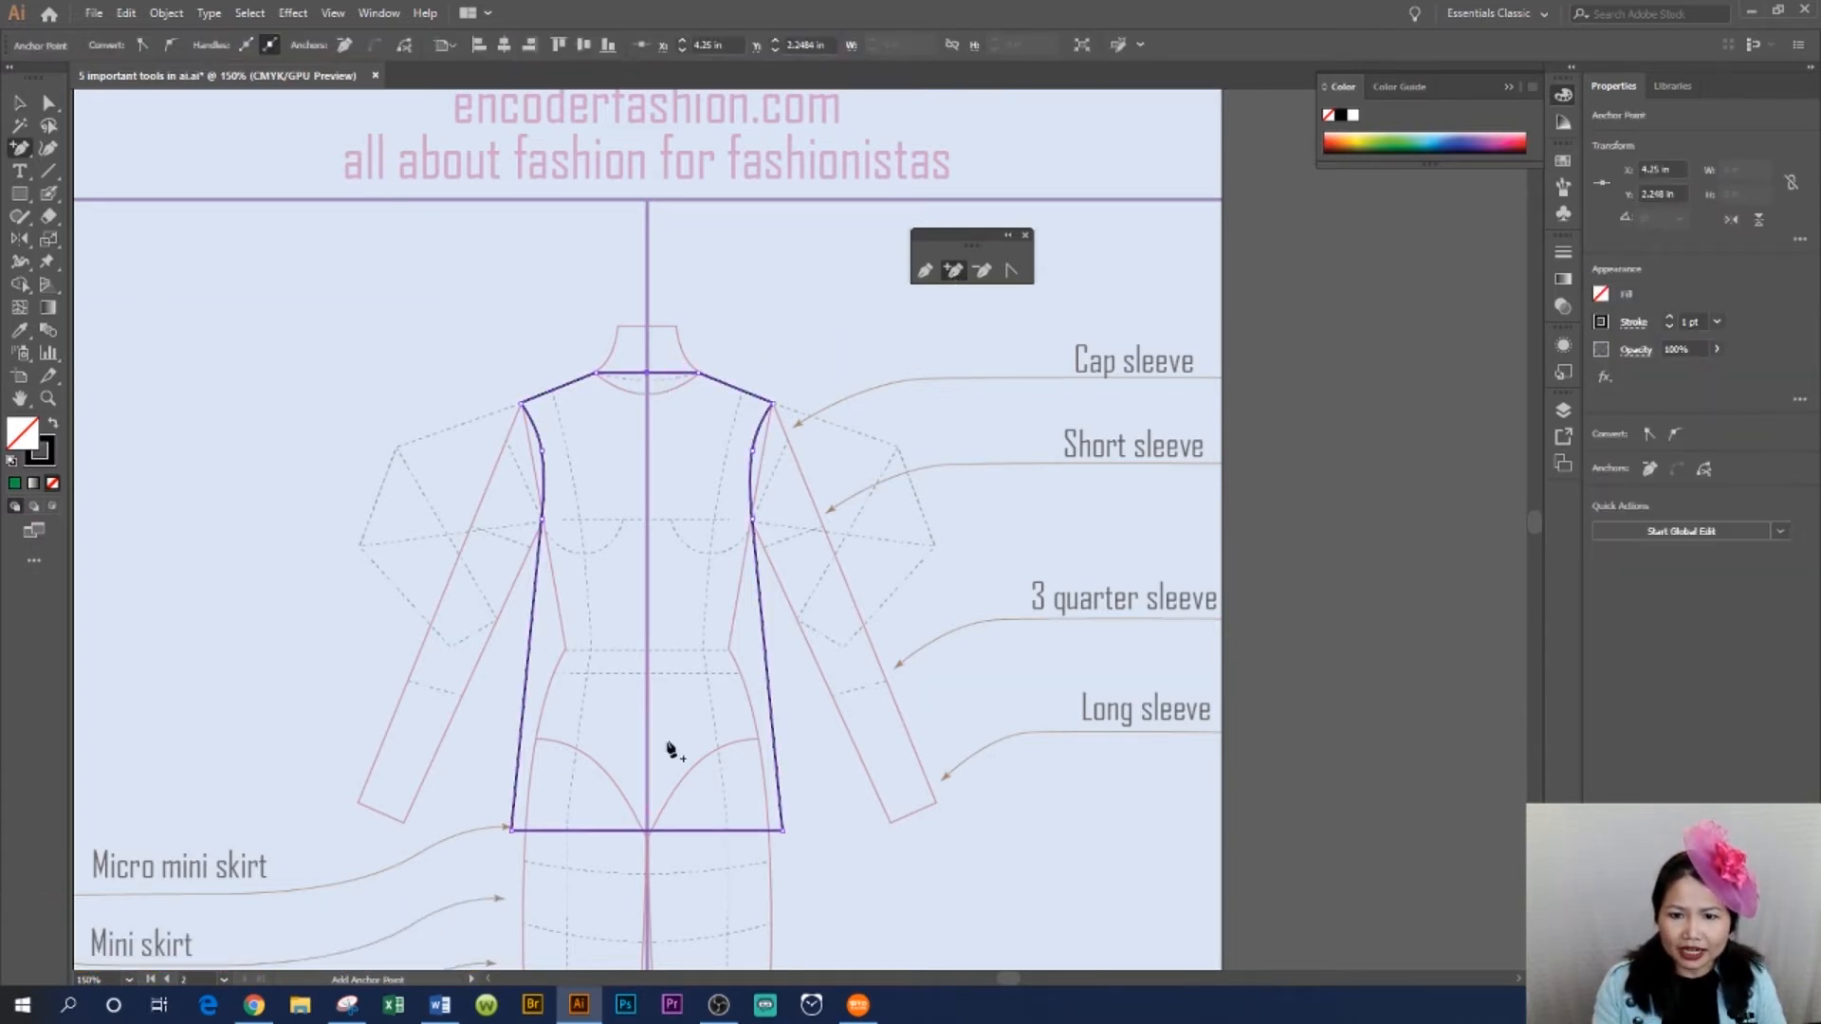
pyautogui.click(729, 378)
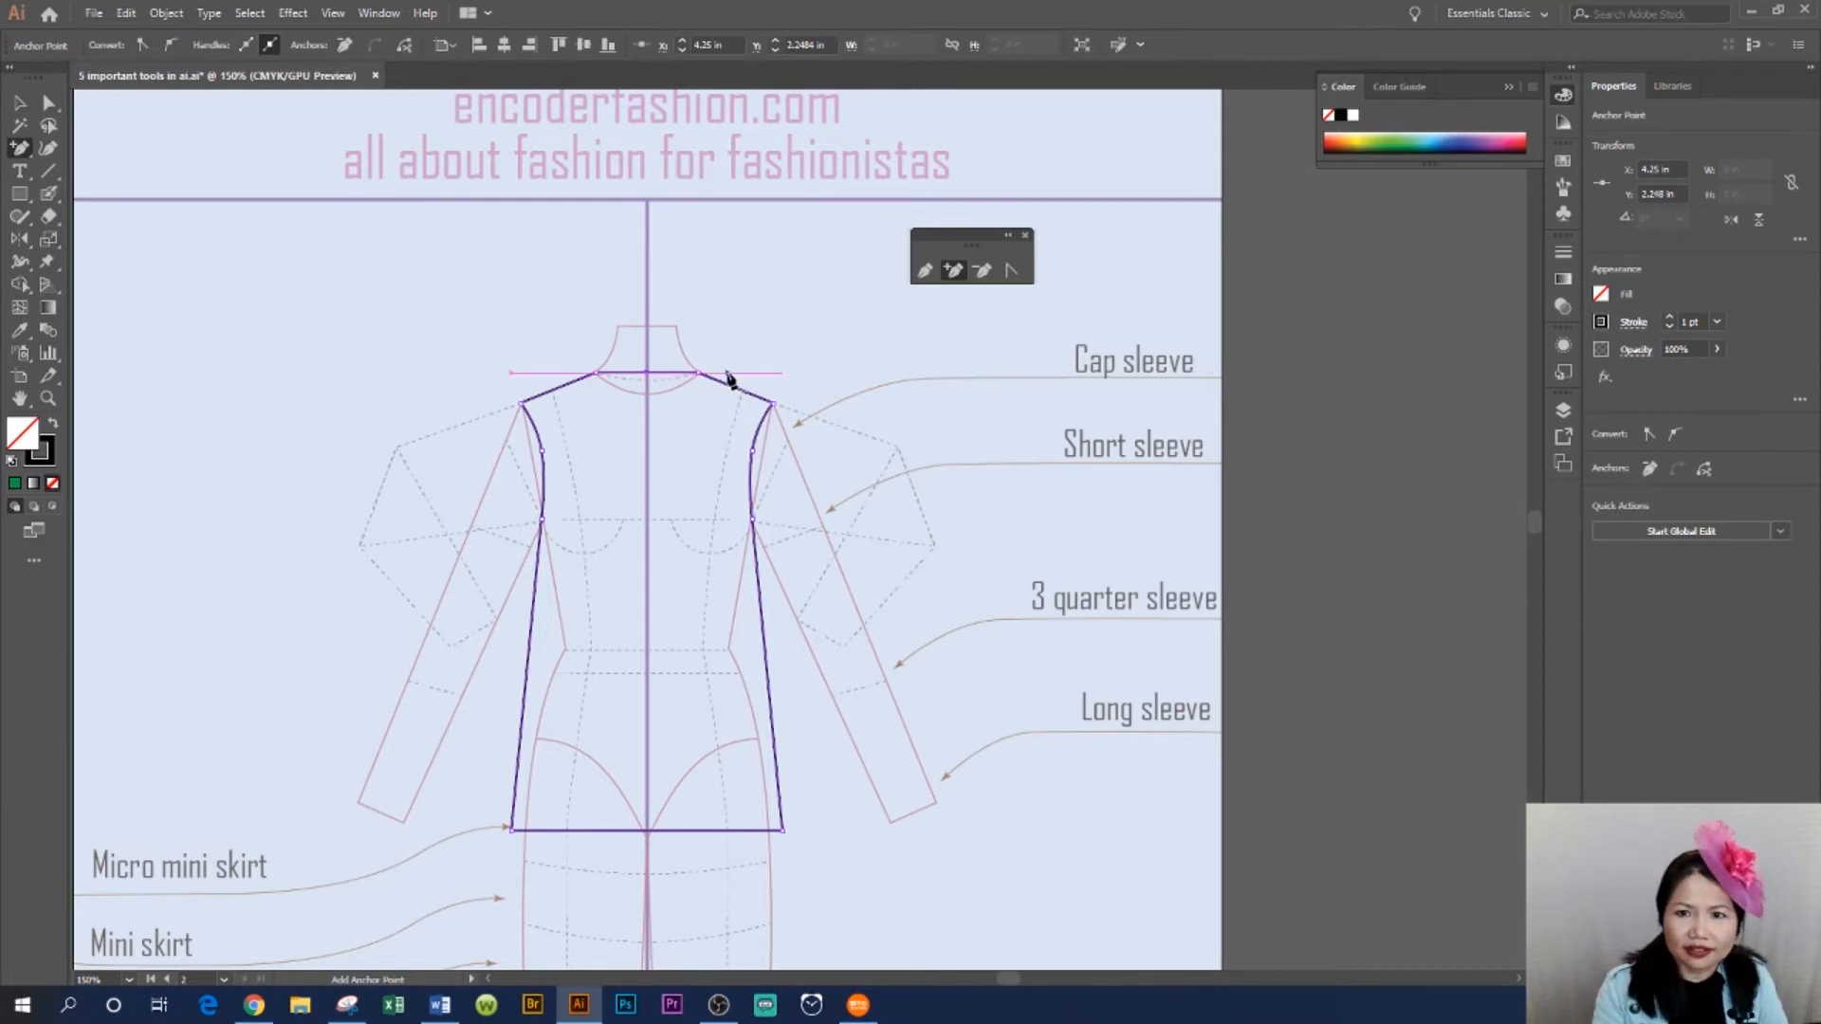
pyautogui.hotkey('shift', 'Down')
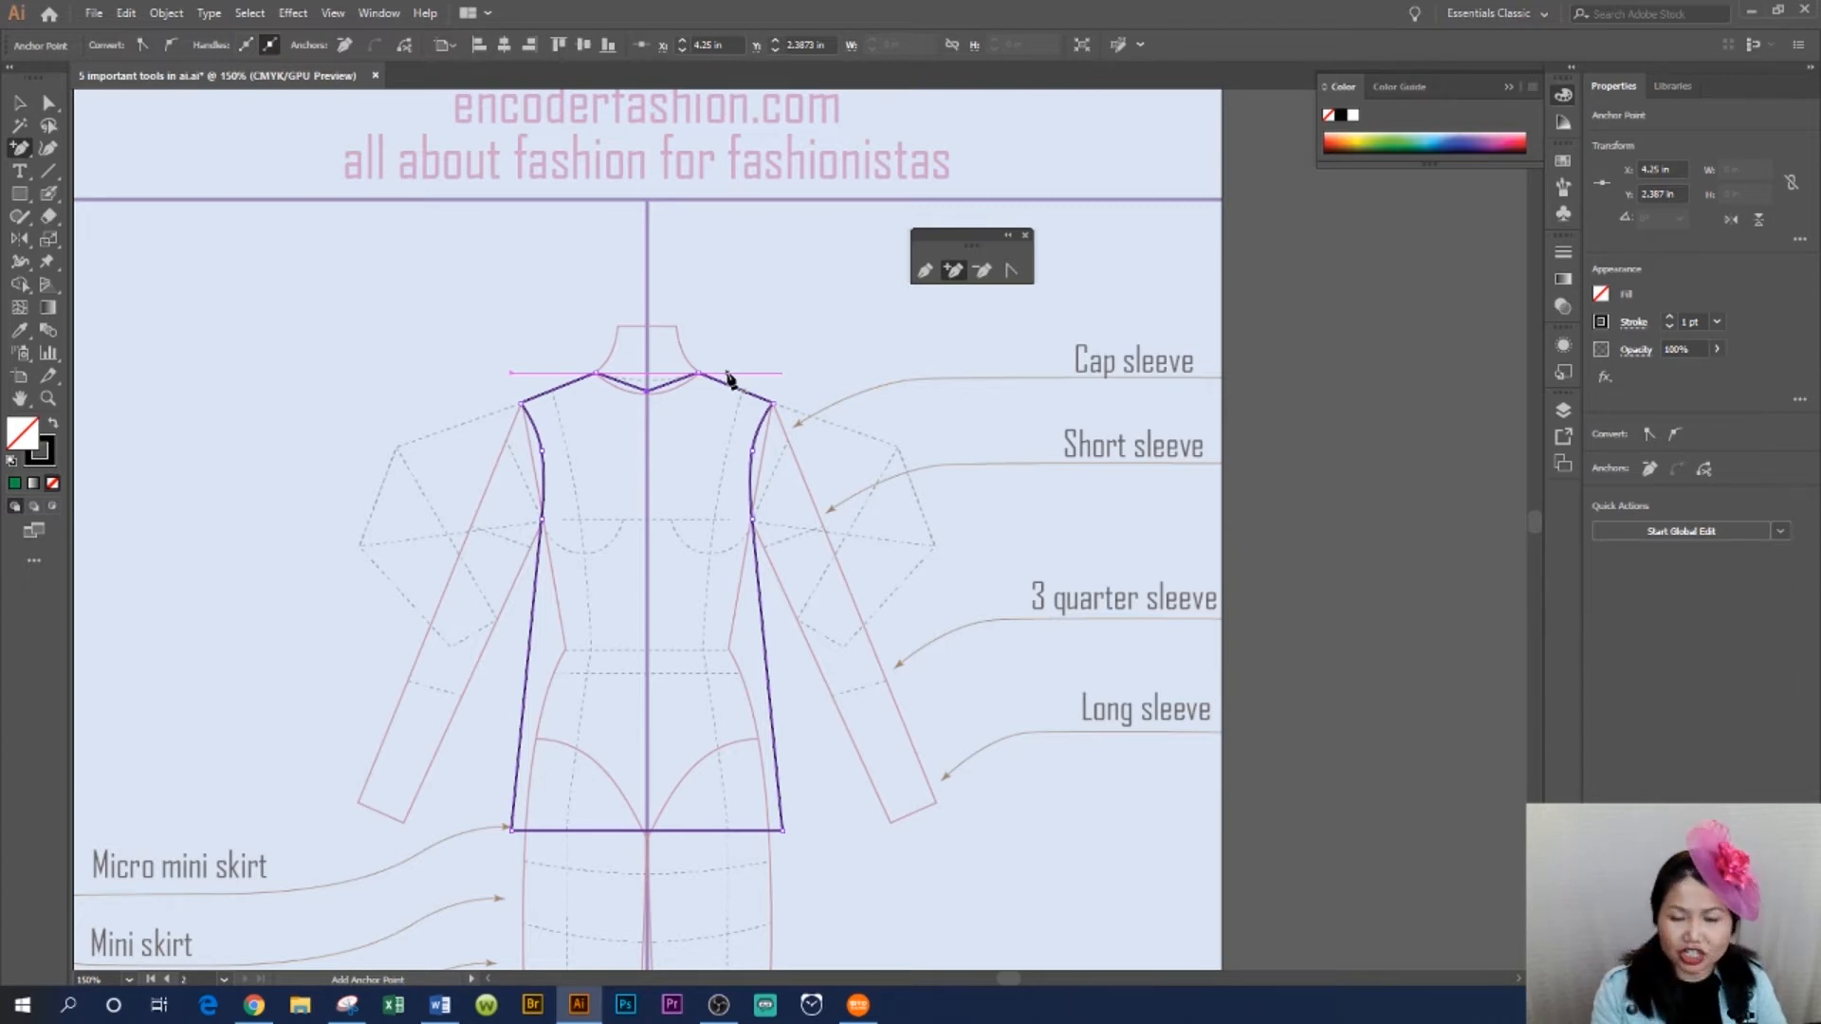
pyautogui.hotkey('shift', 'Down')
pyautogui.hotkey('shift', 'Down')
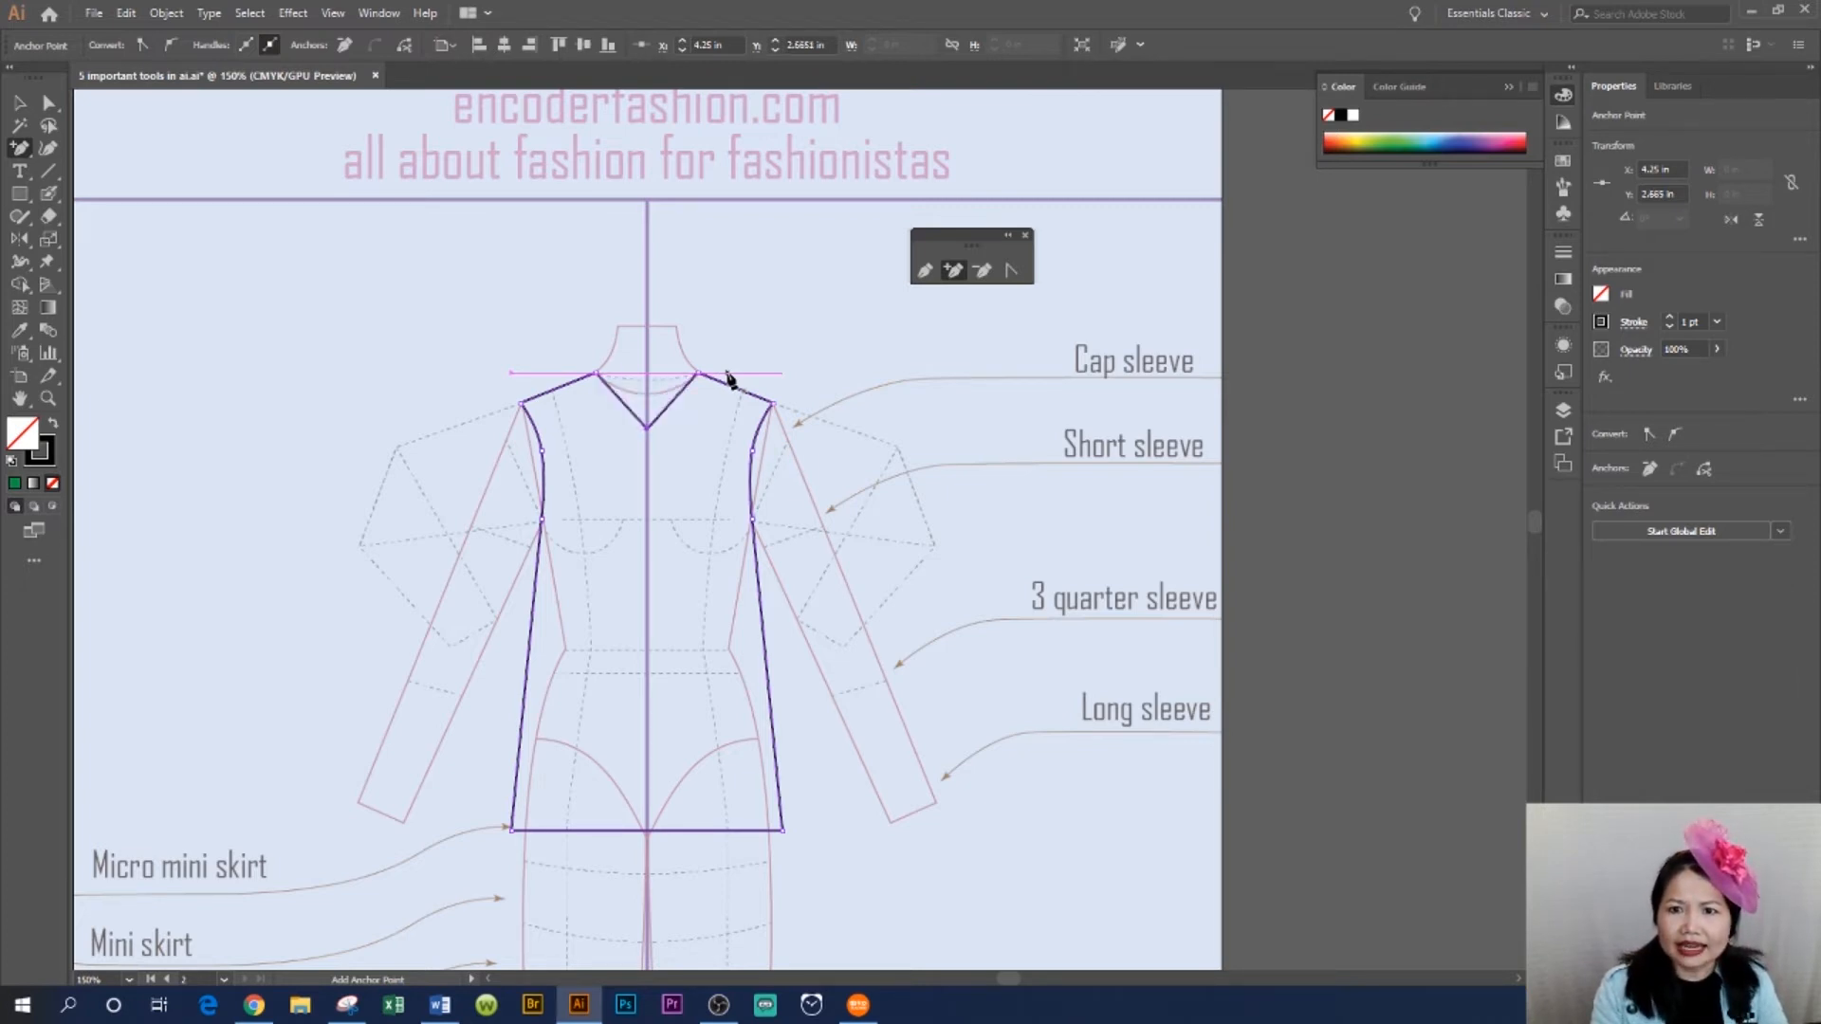
pyautogui.hotkey('shift', 'Down')
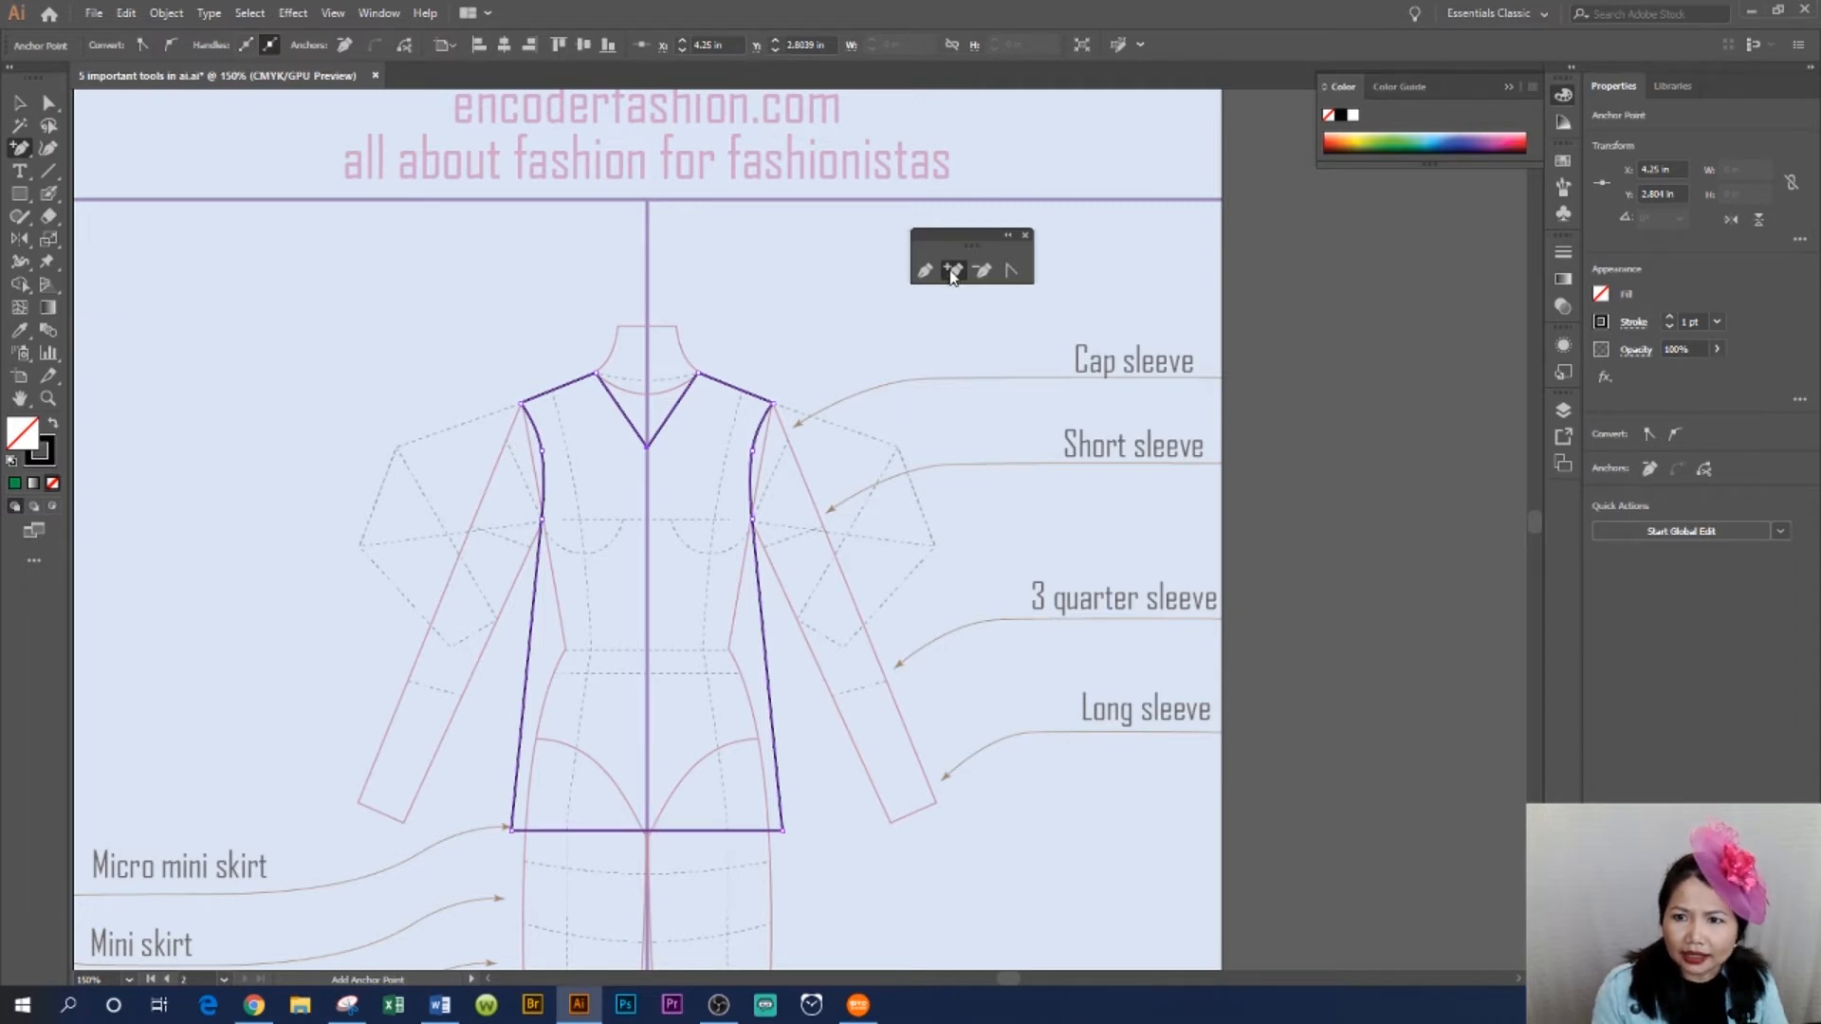
pyautogui.click(646, 833)
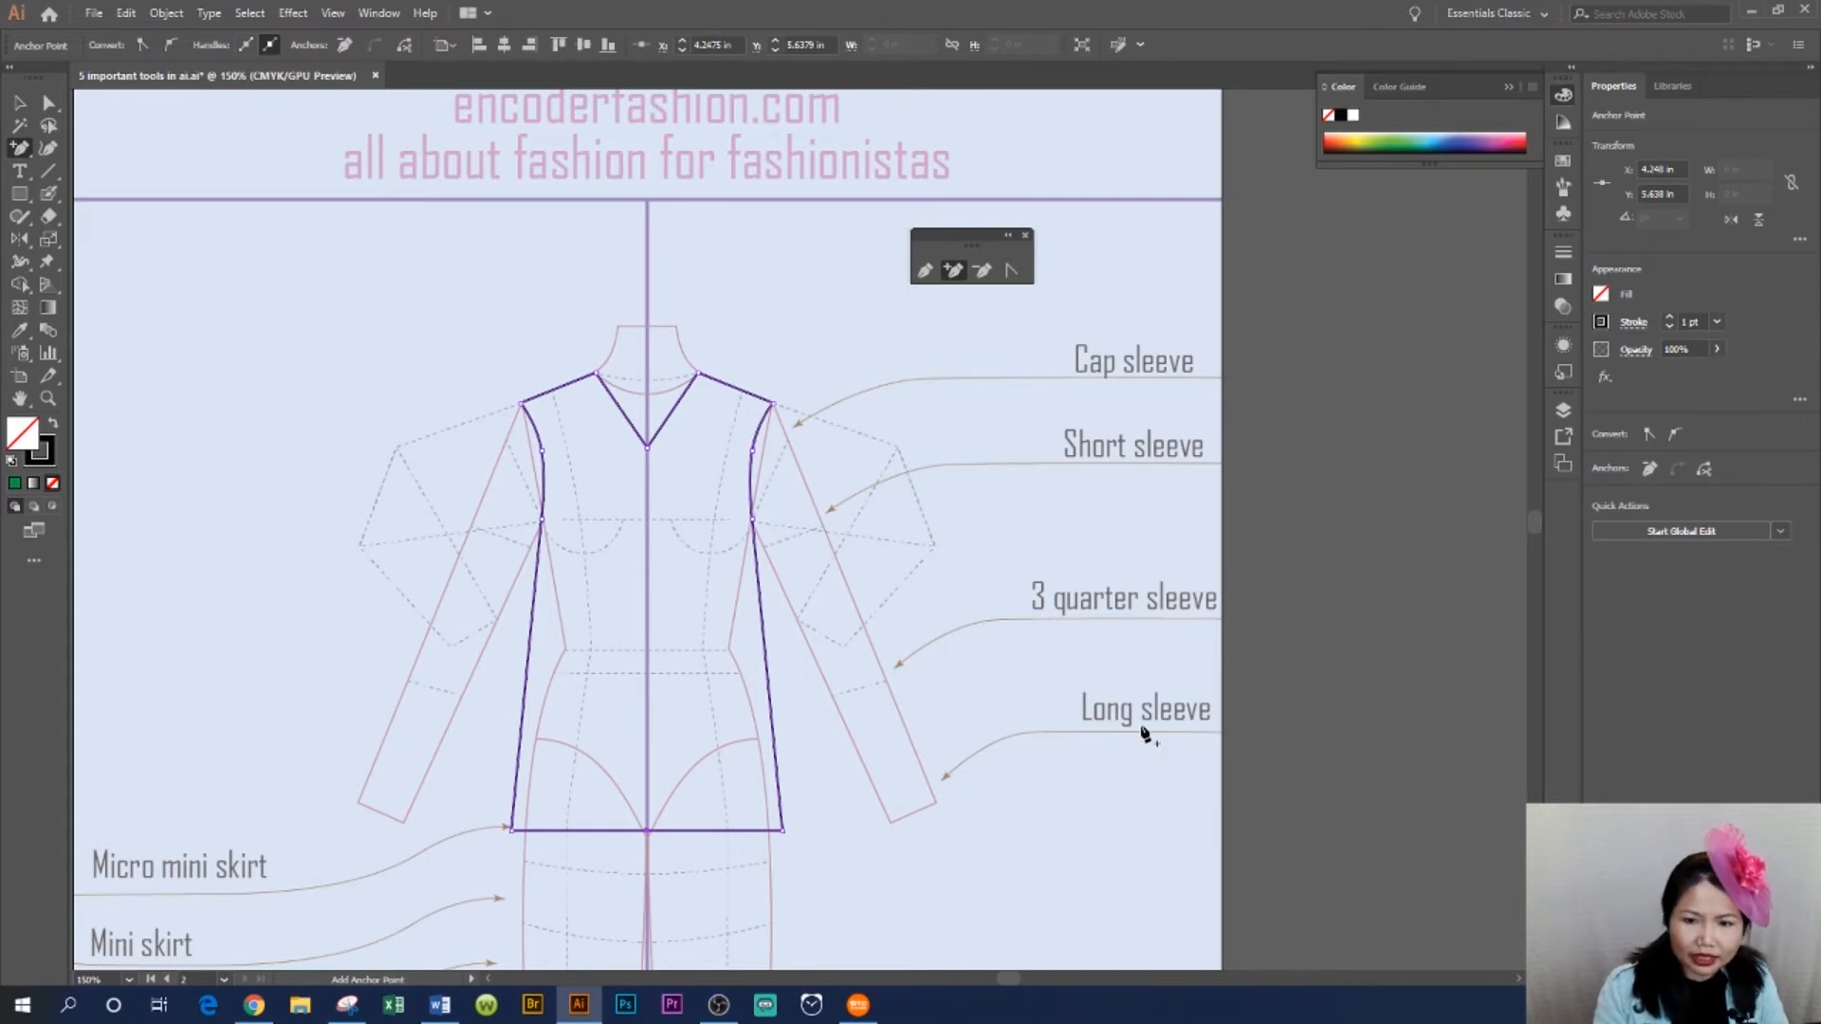
pyautogui.hotkey('shift', 'Down')
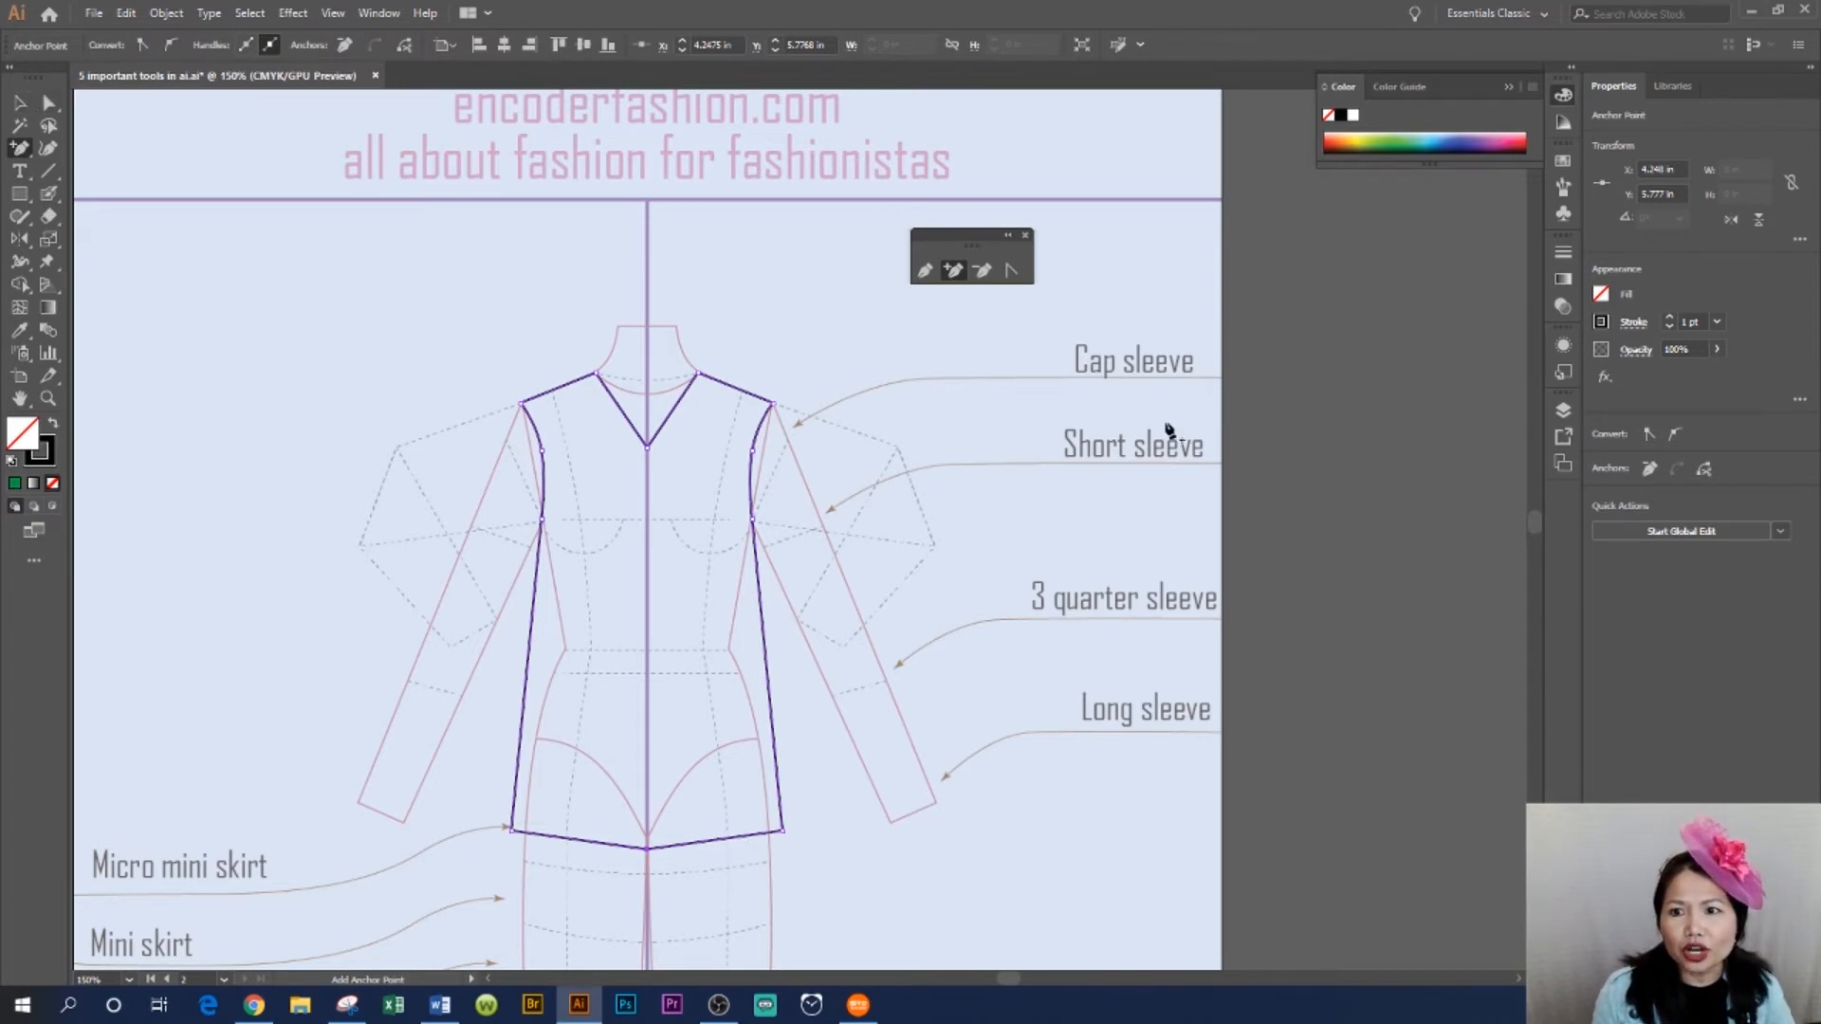
# - Round the neckline and hem centre points into smooth curves with the Anchor Point tool, then deselect
pyautogui.click(1012, 273)
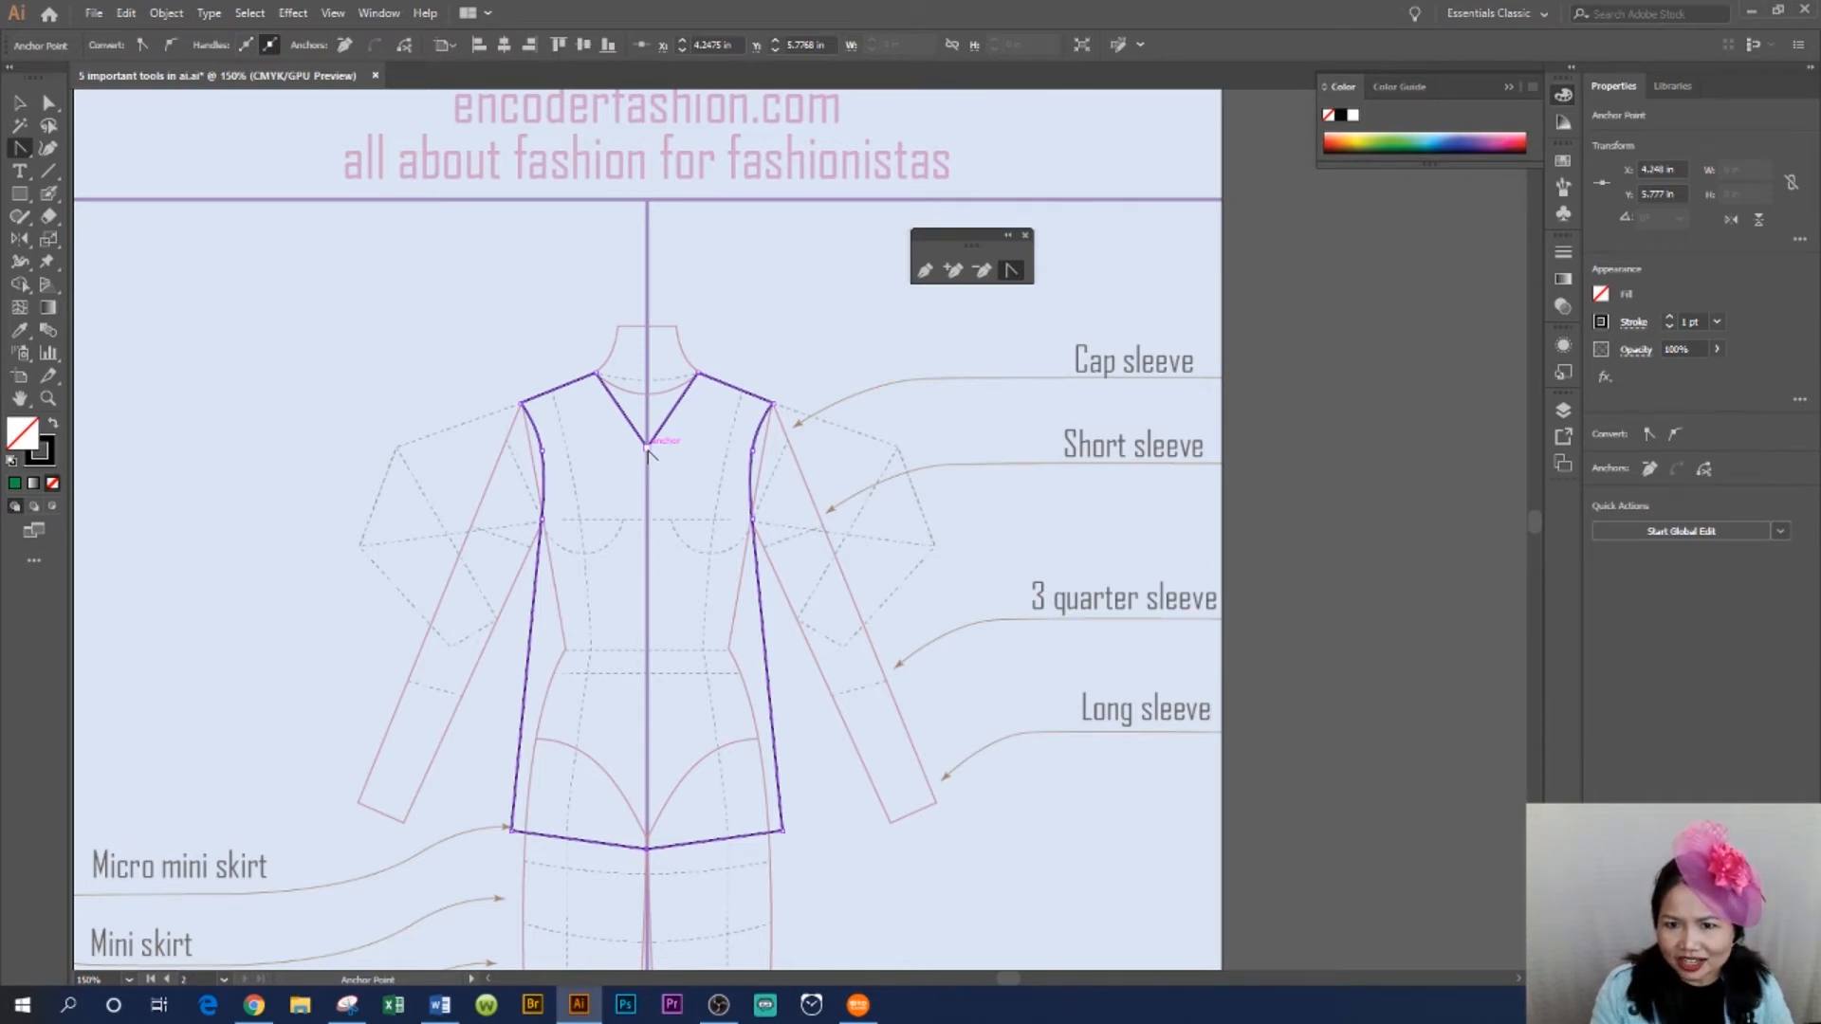
pyautogui.moveTo(646, 453); pyautogui.dragTo(690, 459)
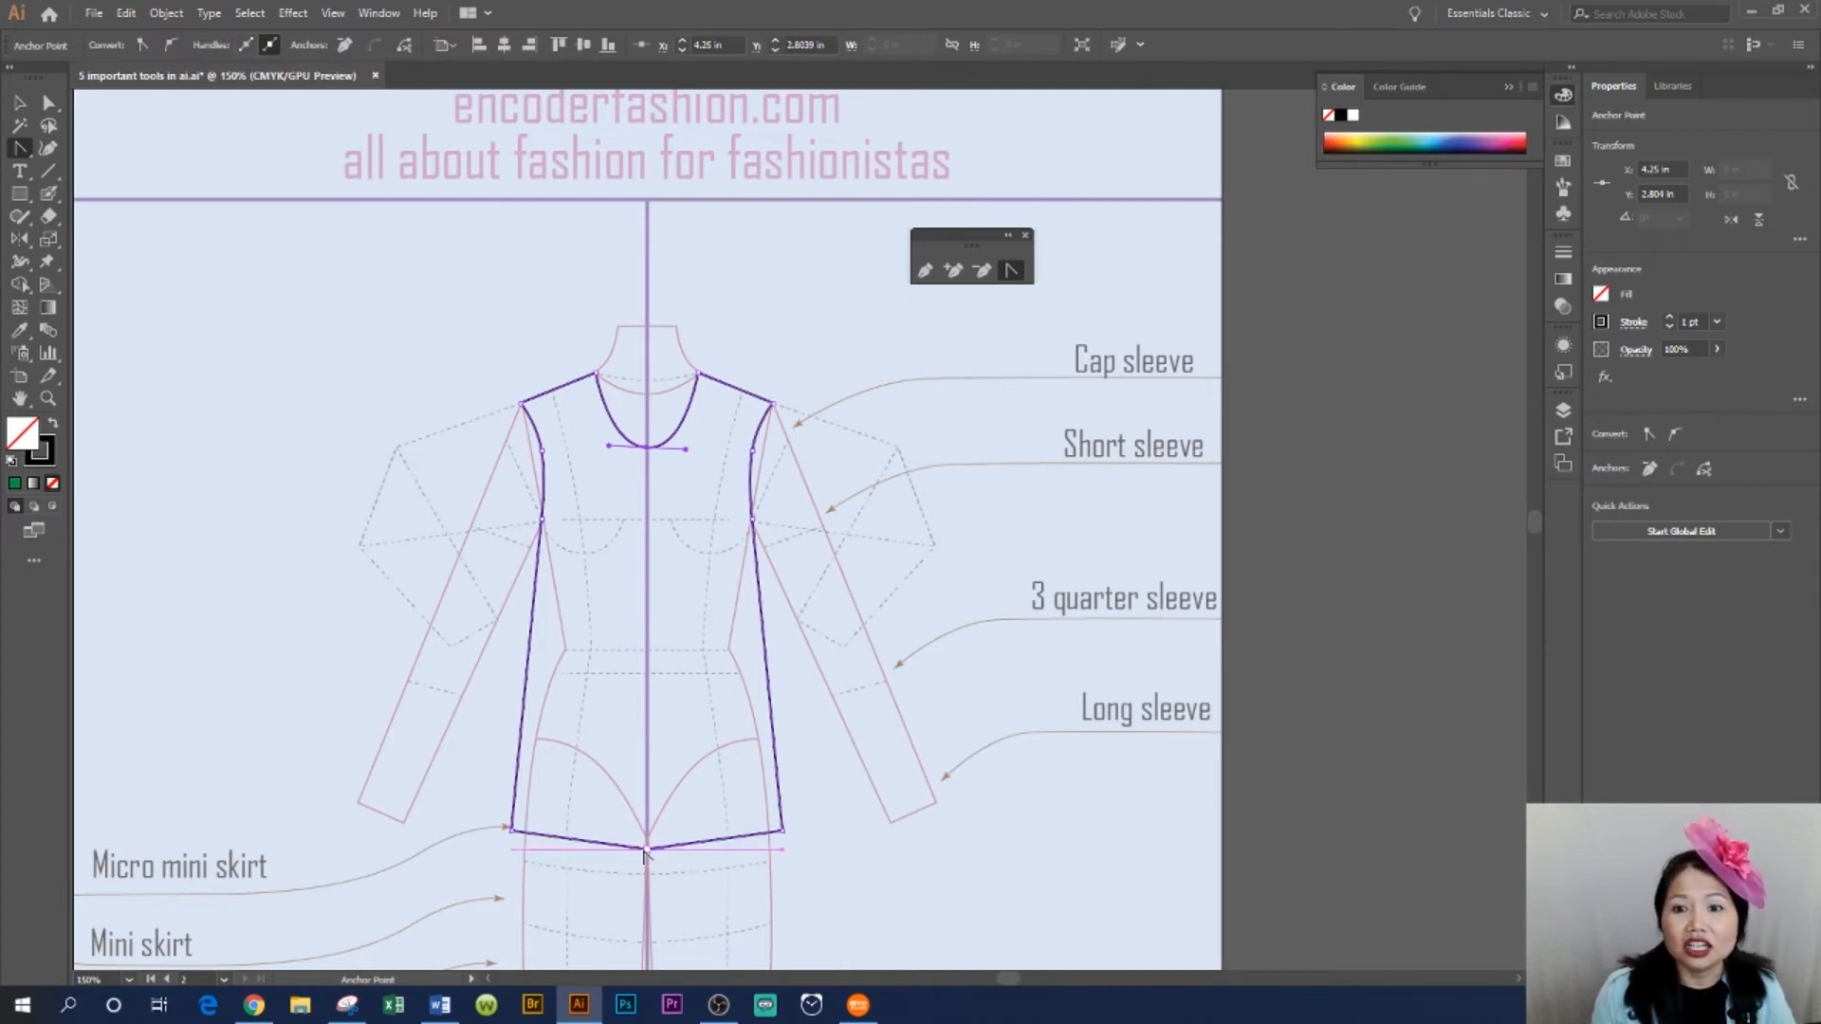
pyautogui.moveTo(647, 852); pyautogui.dragTo(601, 856)
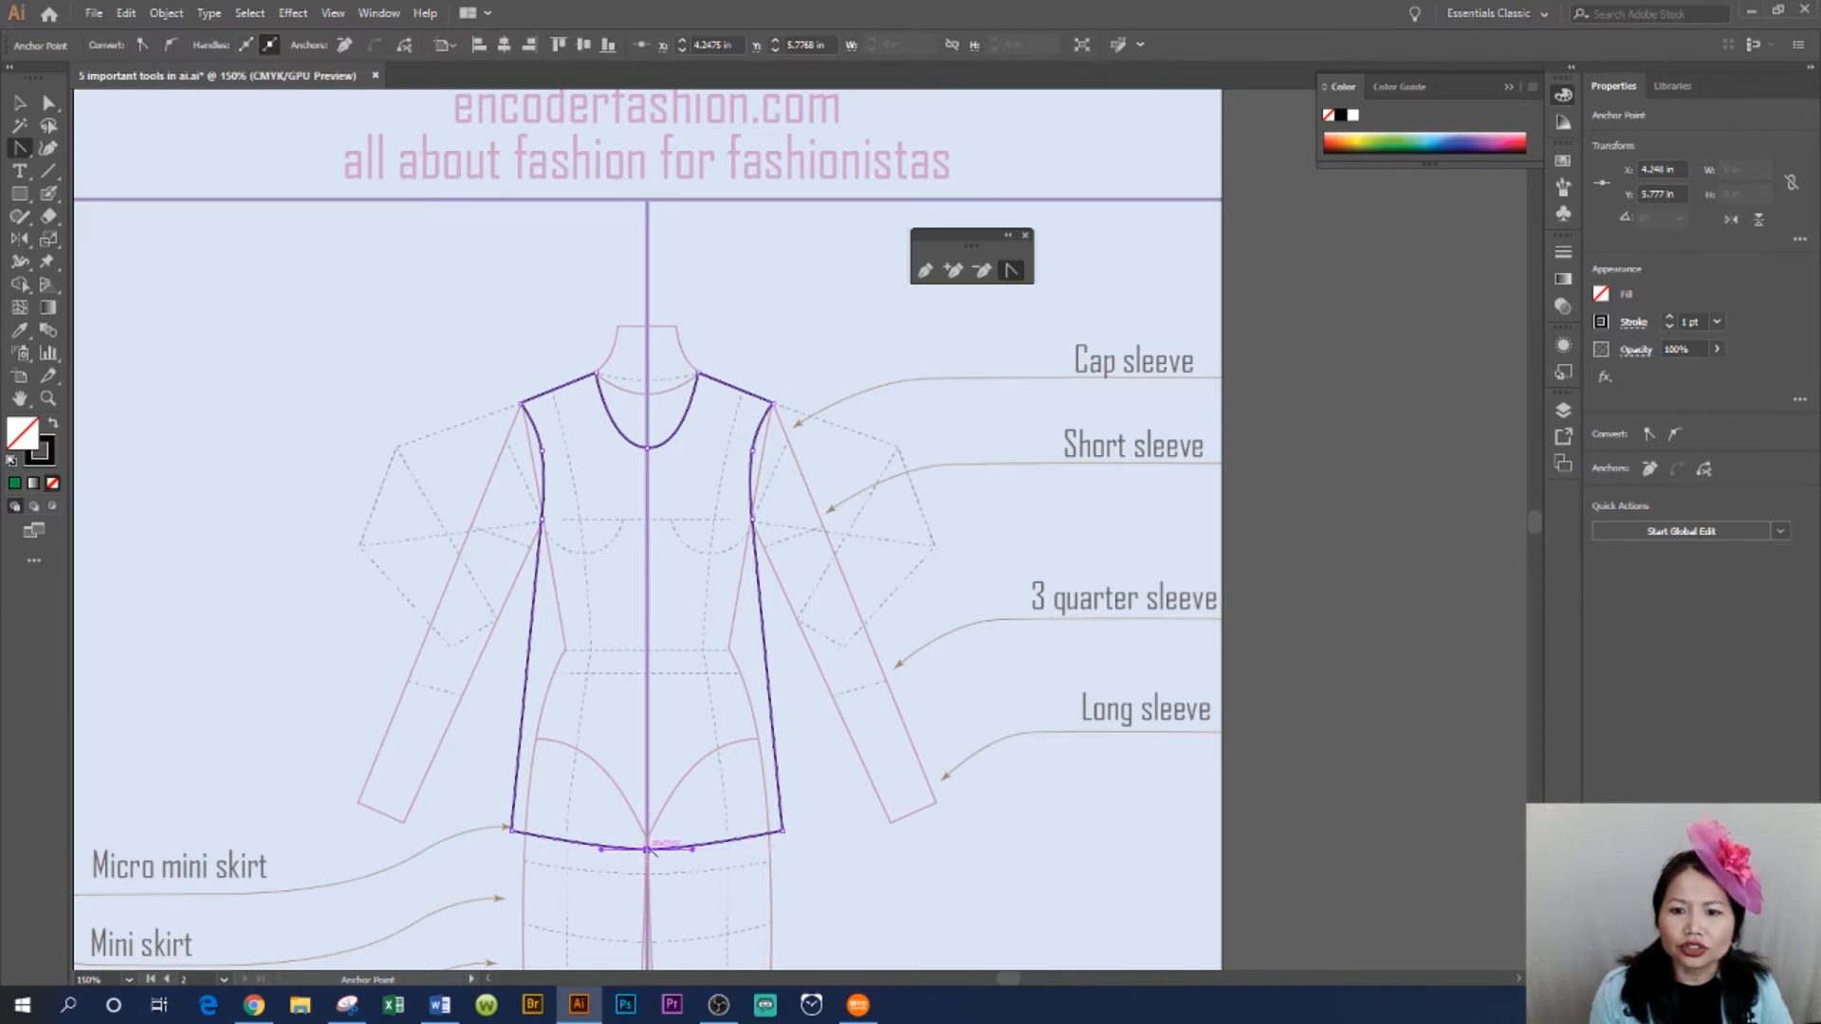
pyautogui.moveTo(649, 850); pyautogui.dragTo(718, 856)
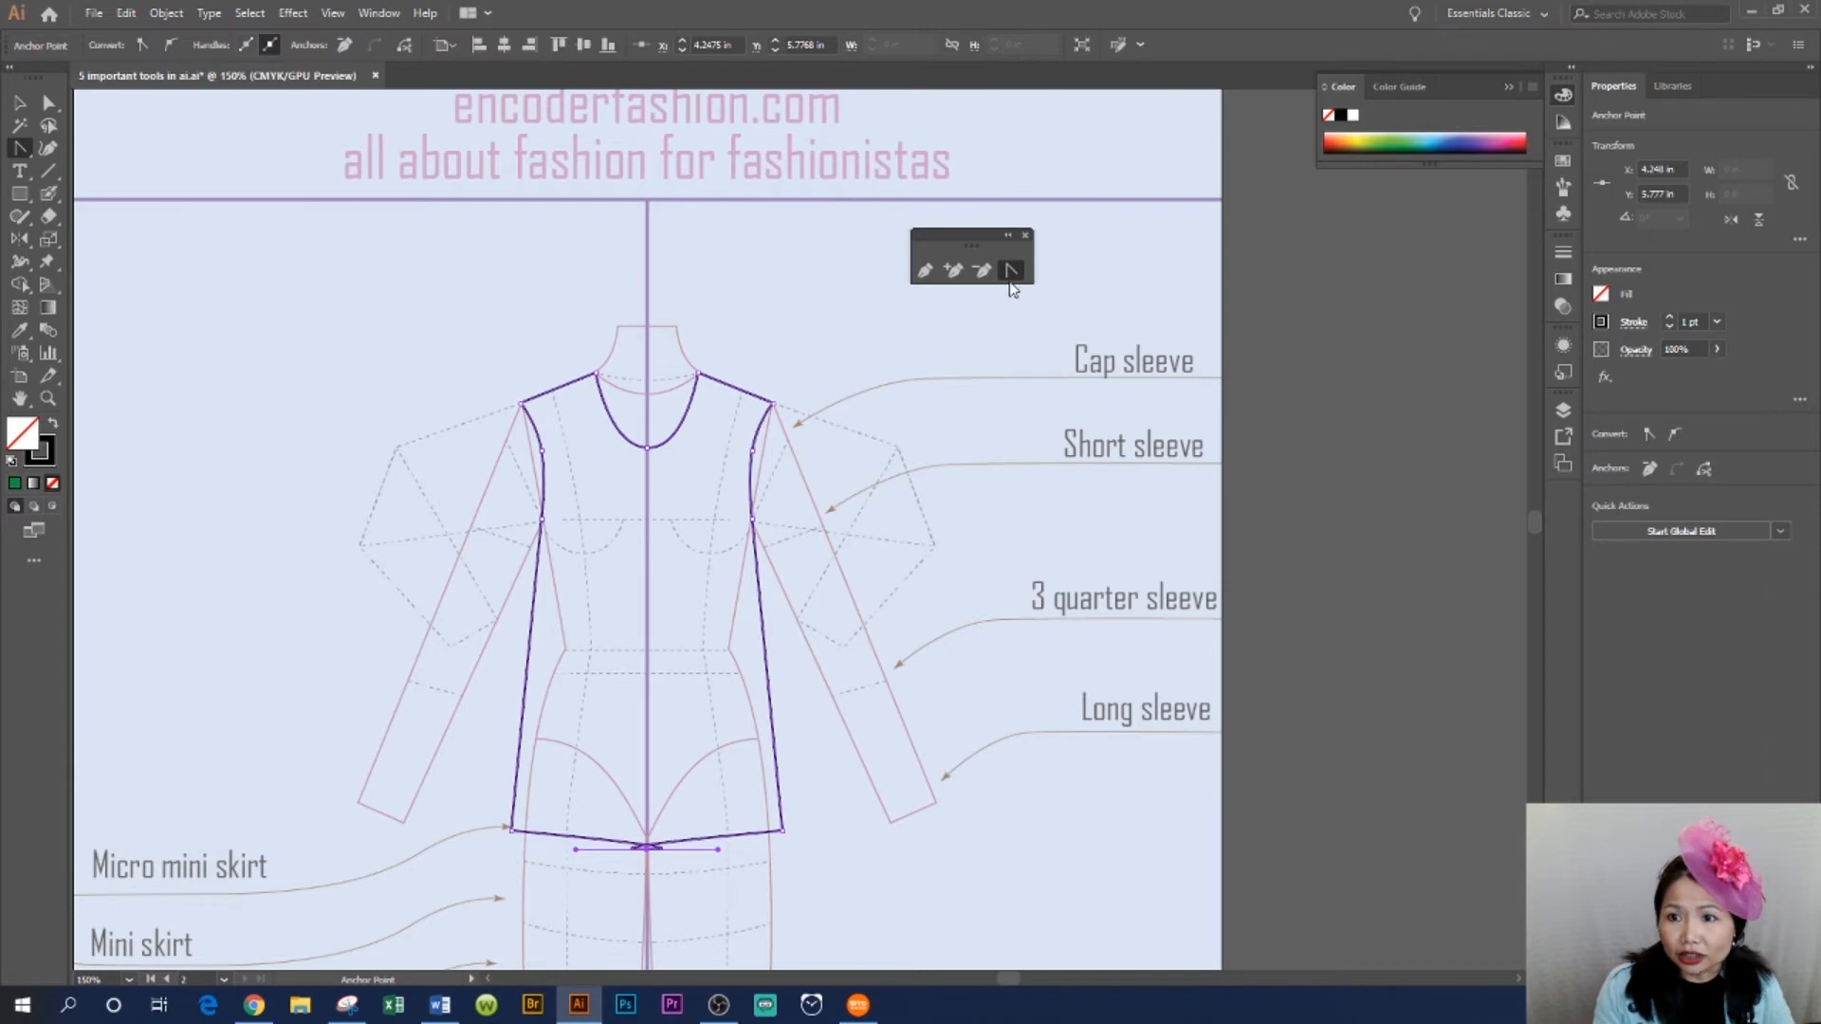
pyautogui.click(647, 848)
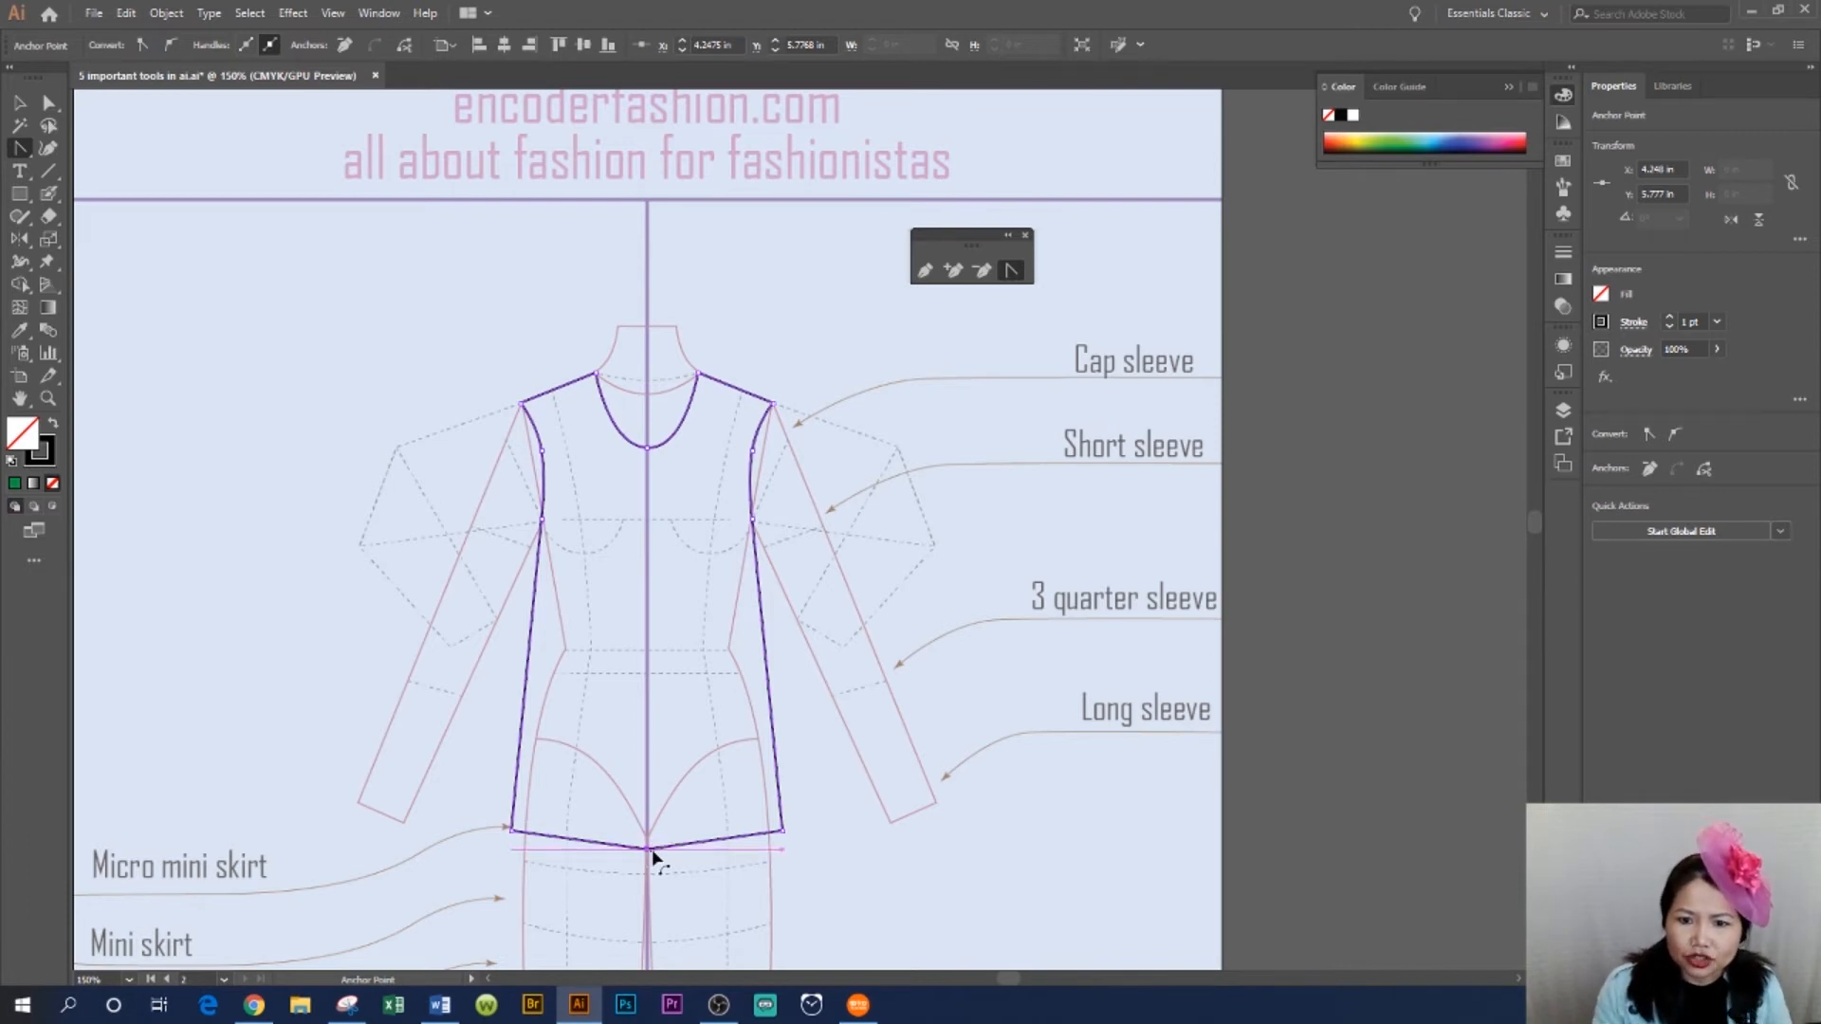
pyautogui.moveTo(647, 850); pyautogui.dragTo(597, 856)
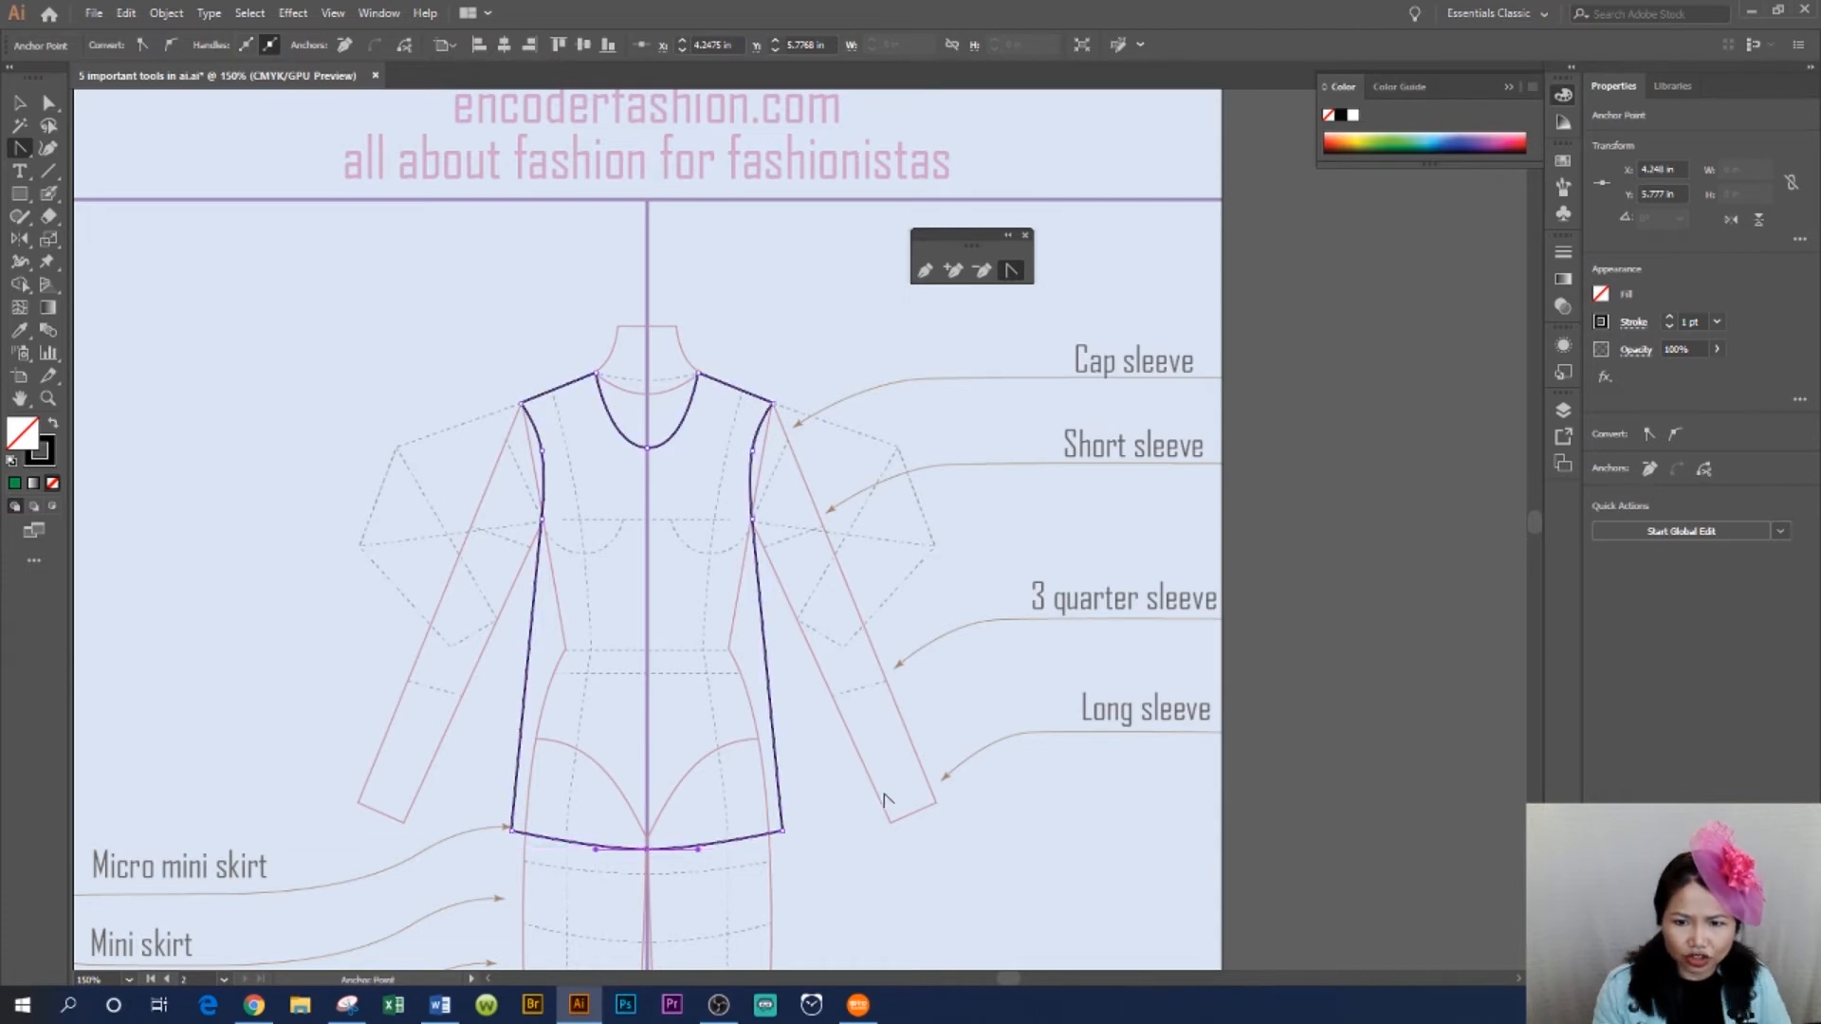
pyautogui.click(19, 101)
pyautogui.click(1081, 700)
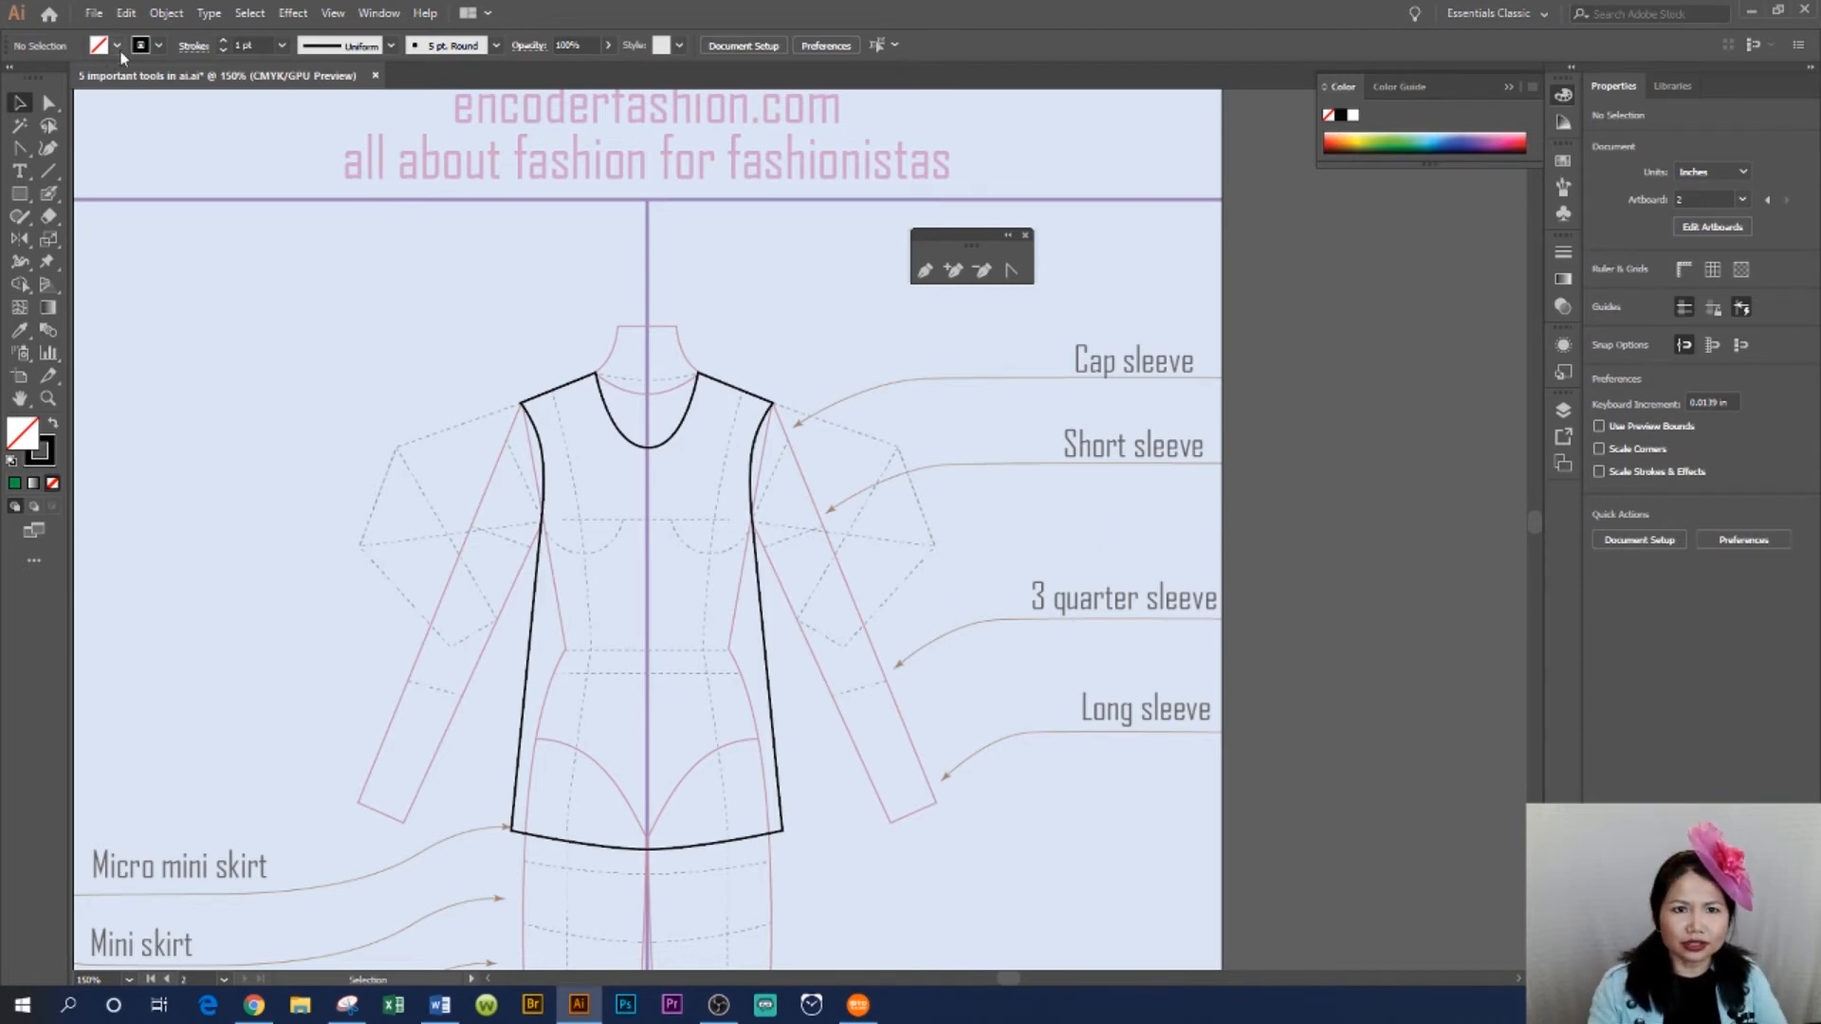
# - Copy the scoop neckline segment, paste it in front and join its ends into a closed neckline shape
pyautogui.click(49, 103)
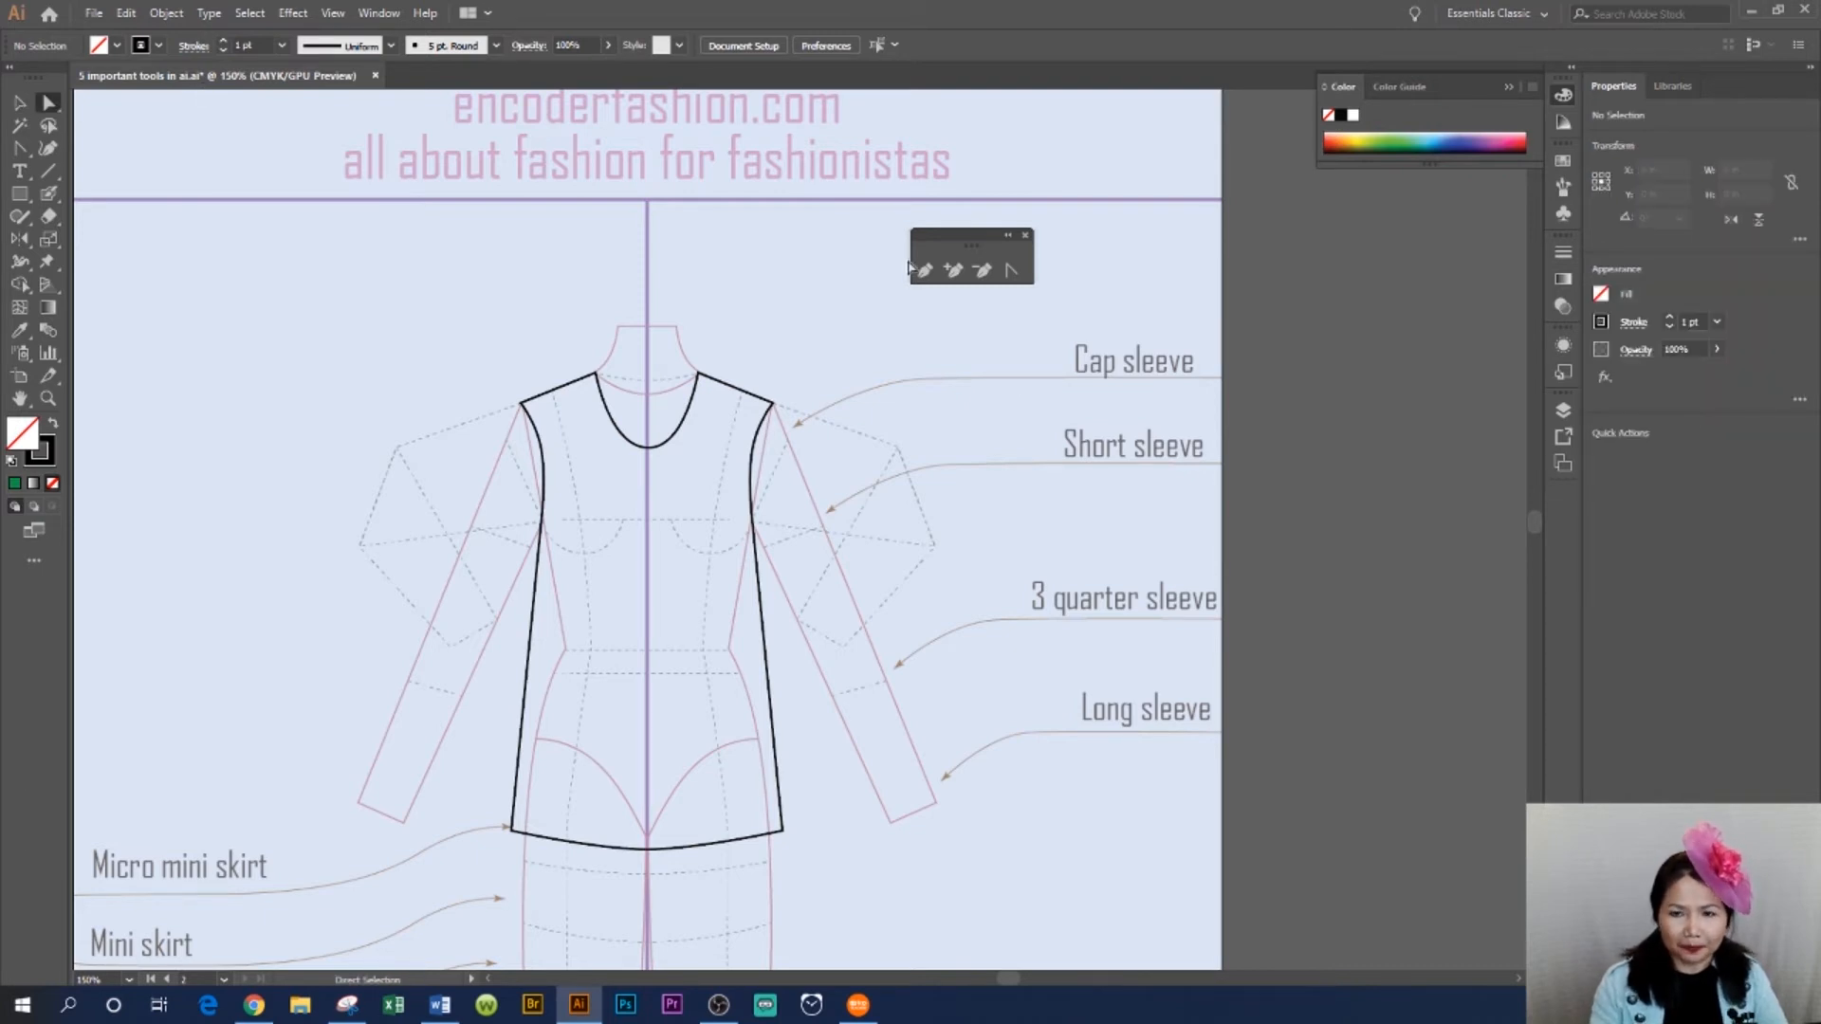
pyautogui.click(648, 452)
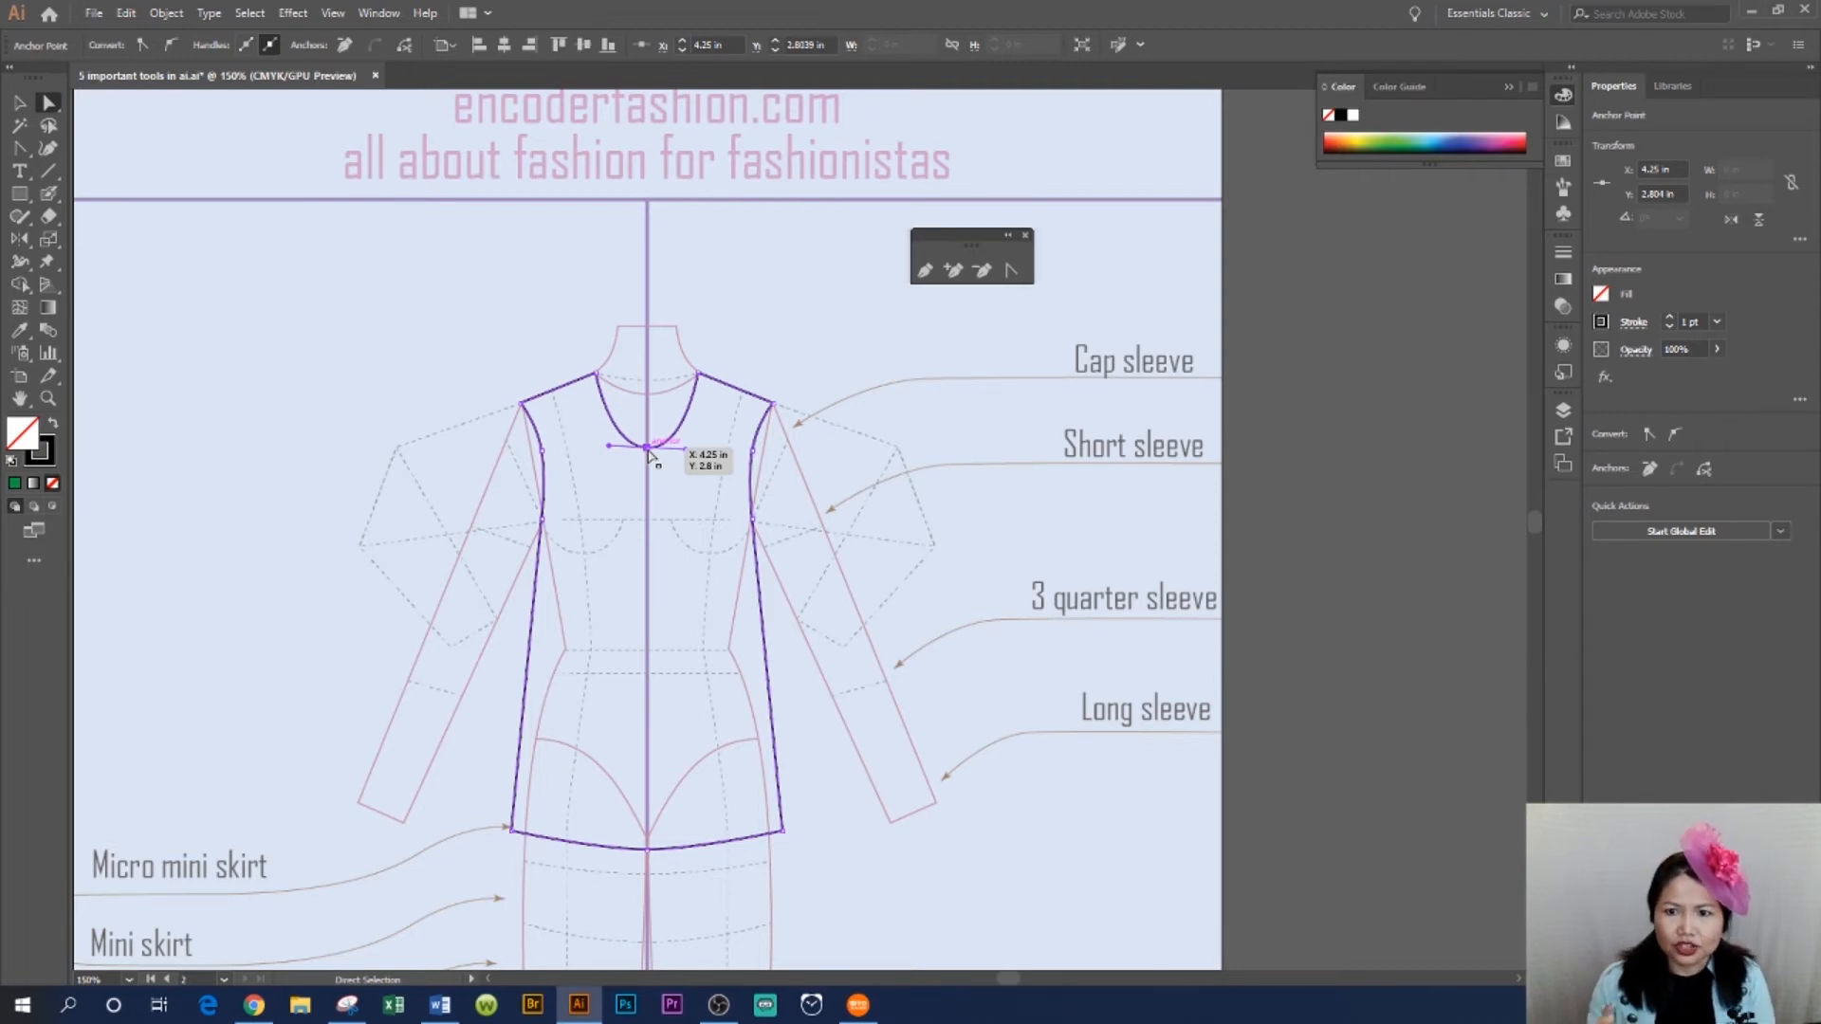
pyautogui.click(990, 421)
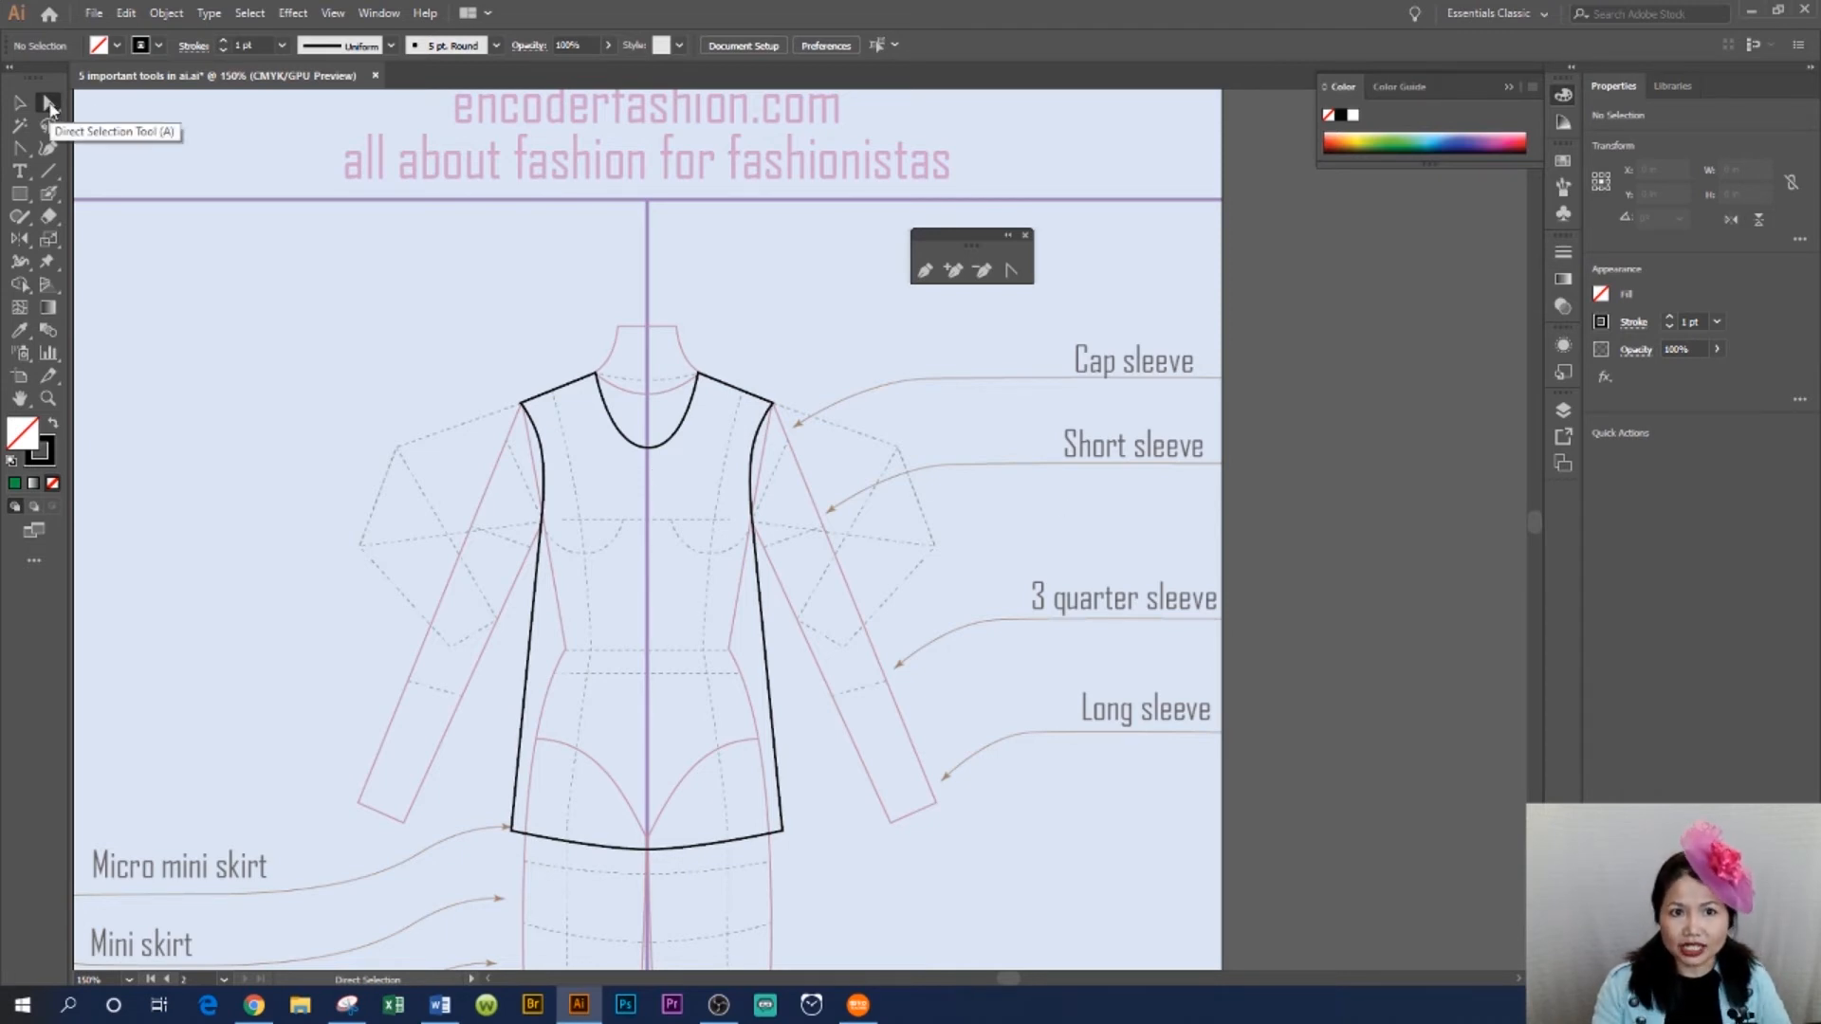
pyautogui.click(649, 448)
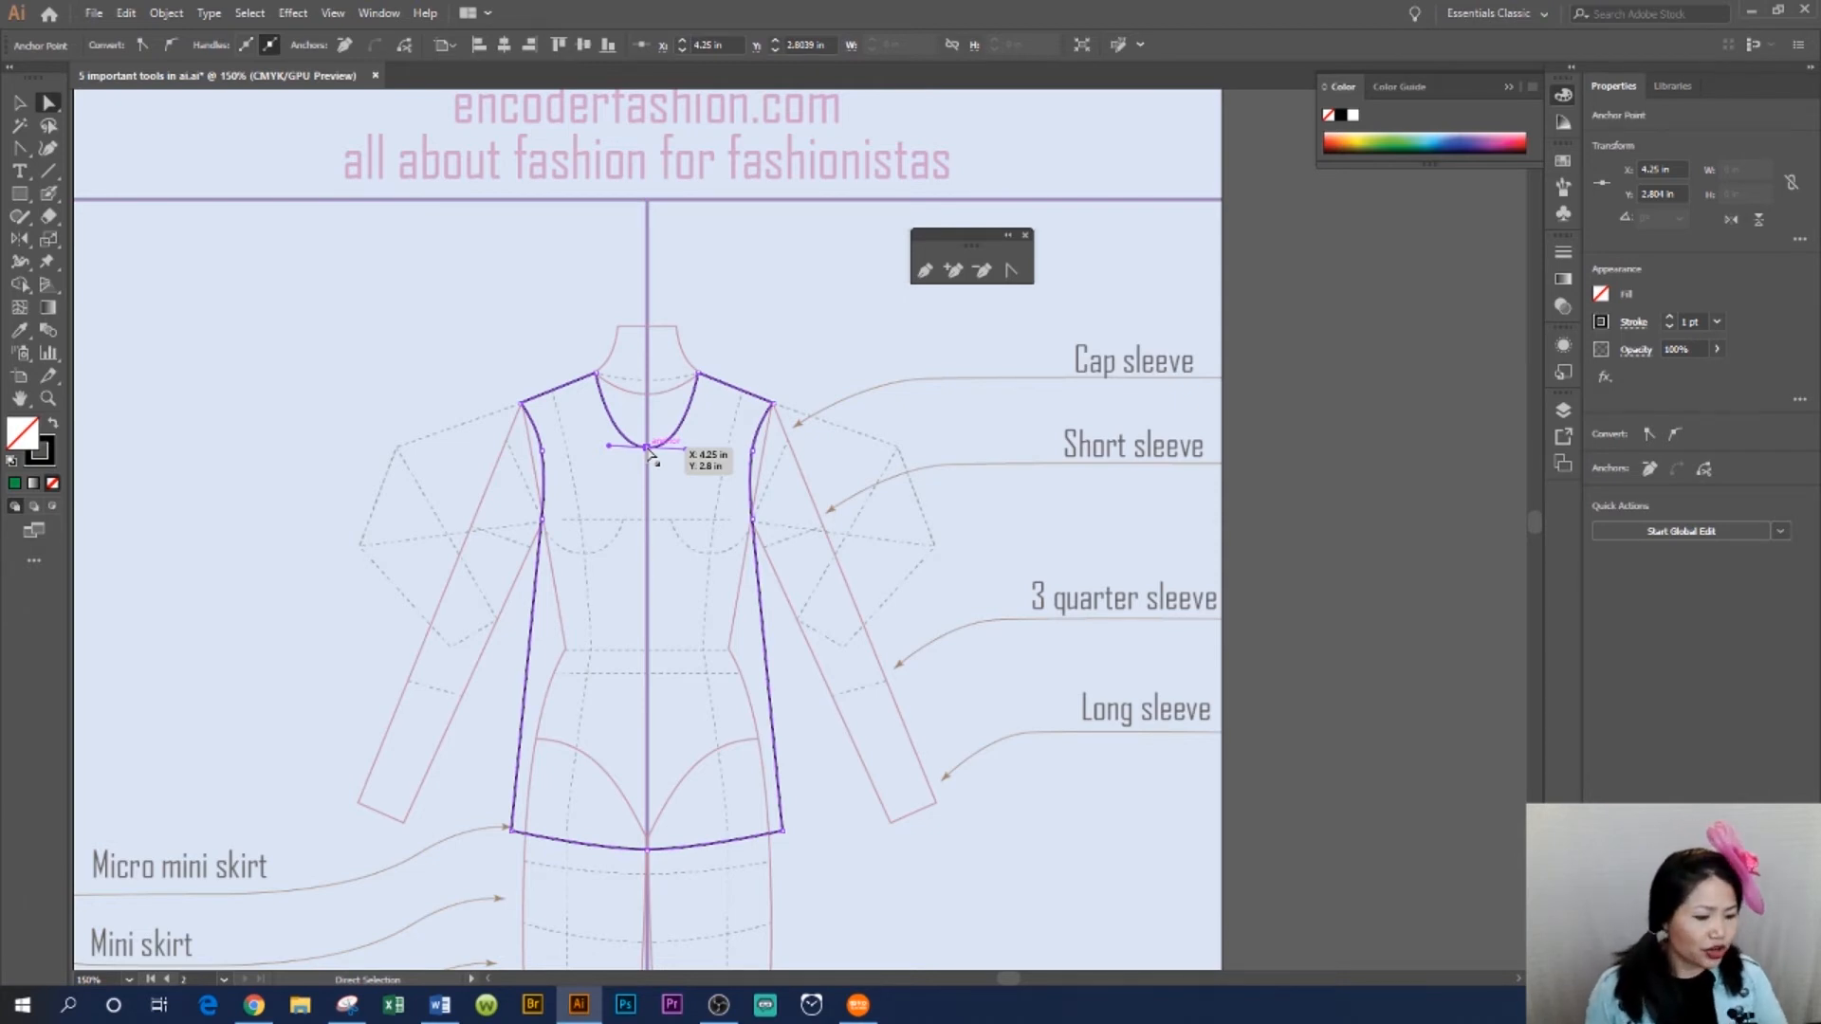
pyautogui.hotkey('ctrl', 'c')
pyautogui.hotkey('ctrl', 'c')
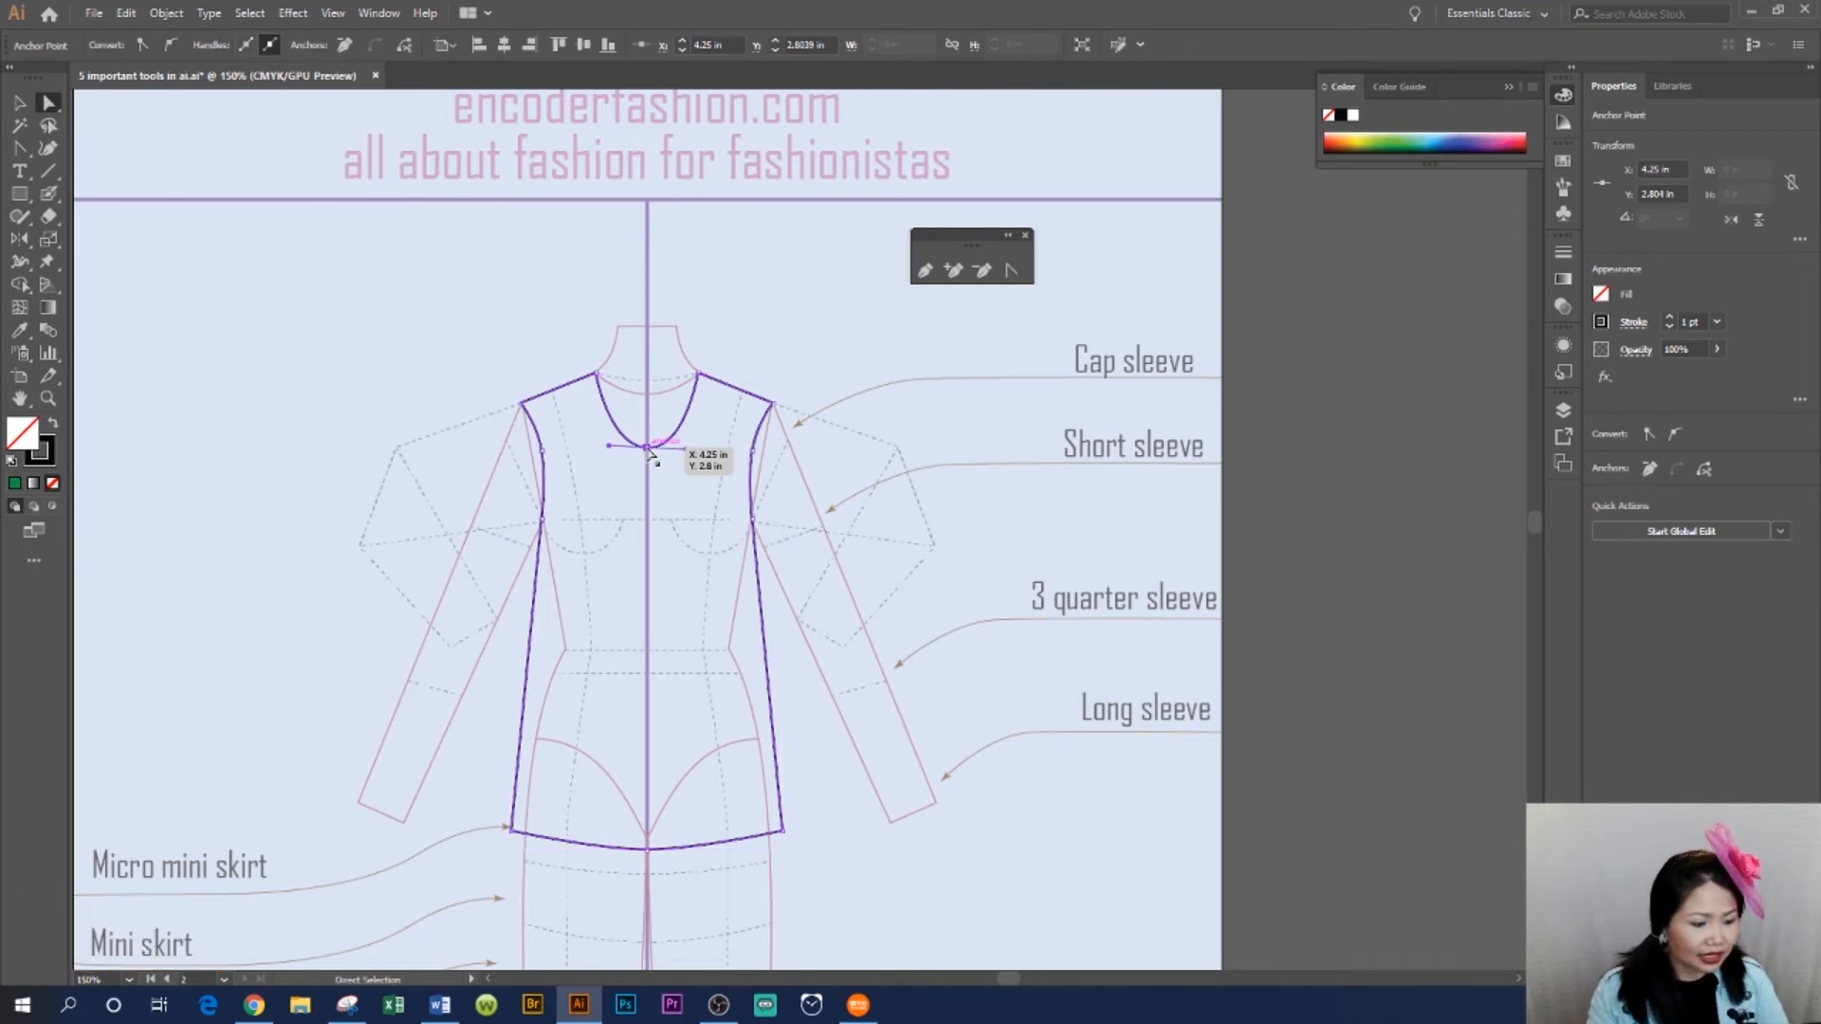
pyautogui.hotkey('ctrl', 'f')
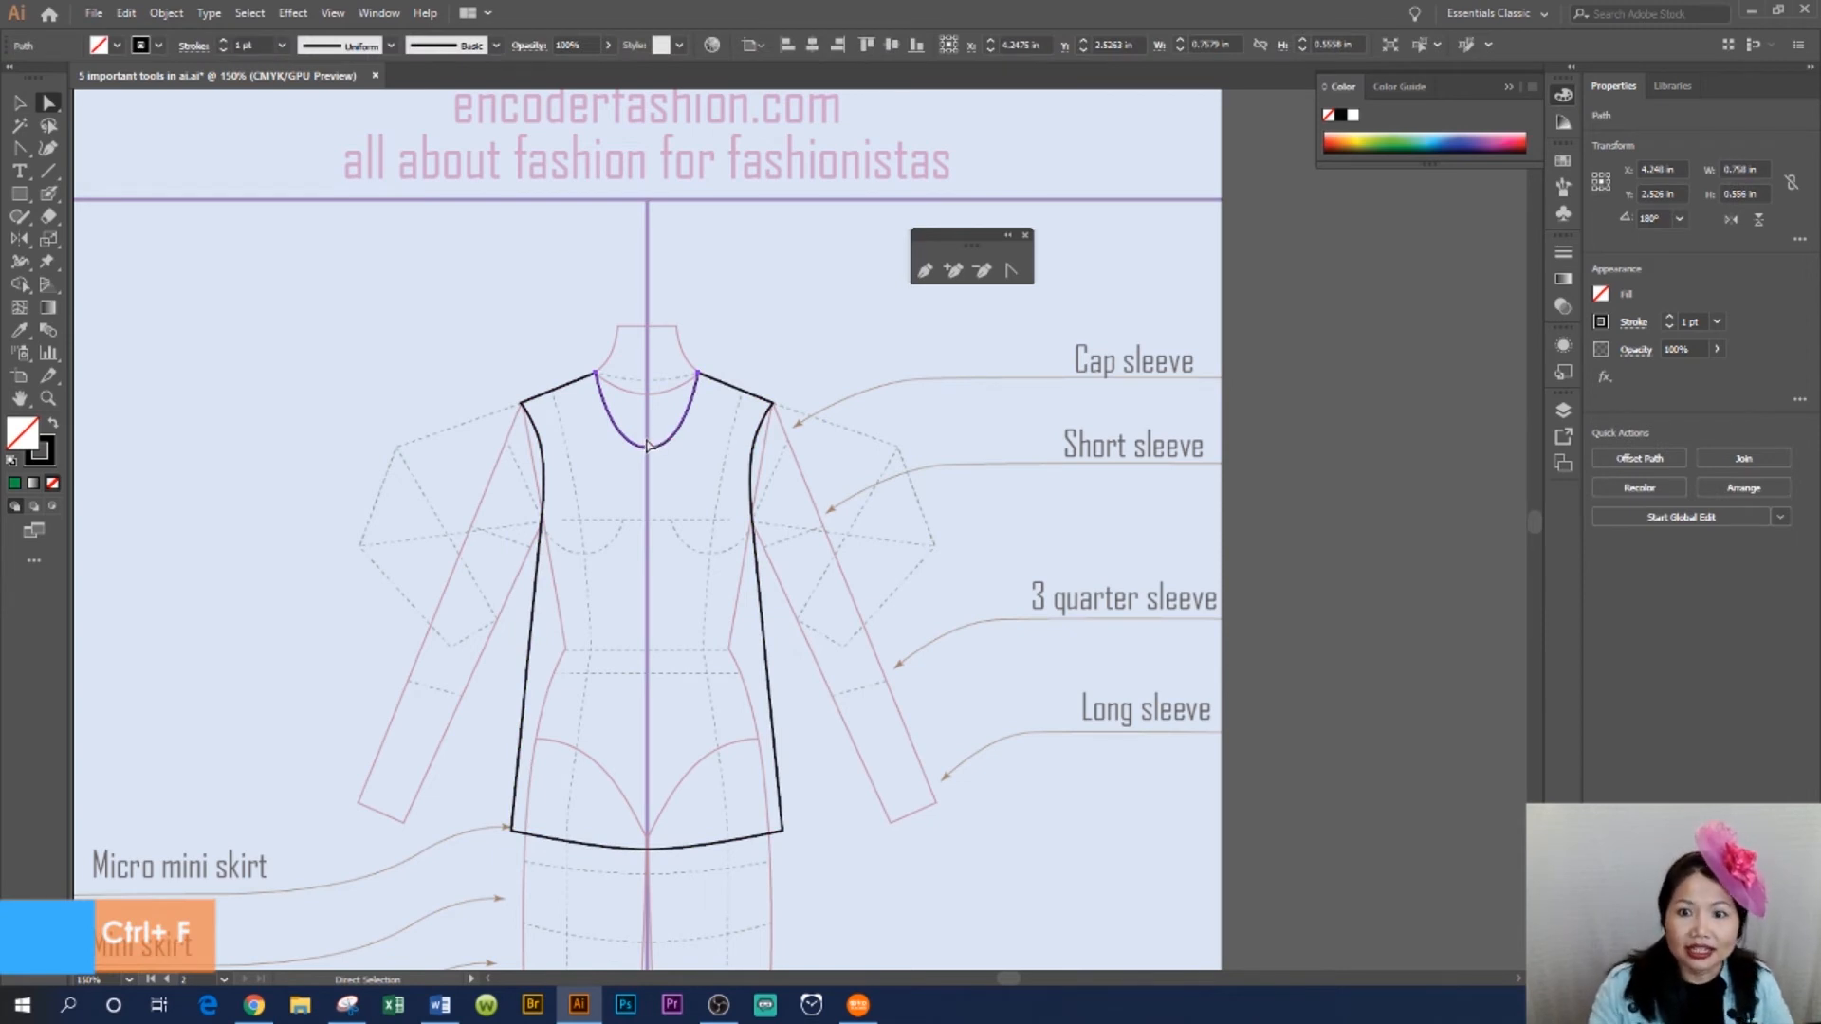
pyautogui.rightClick(651, 432)
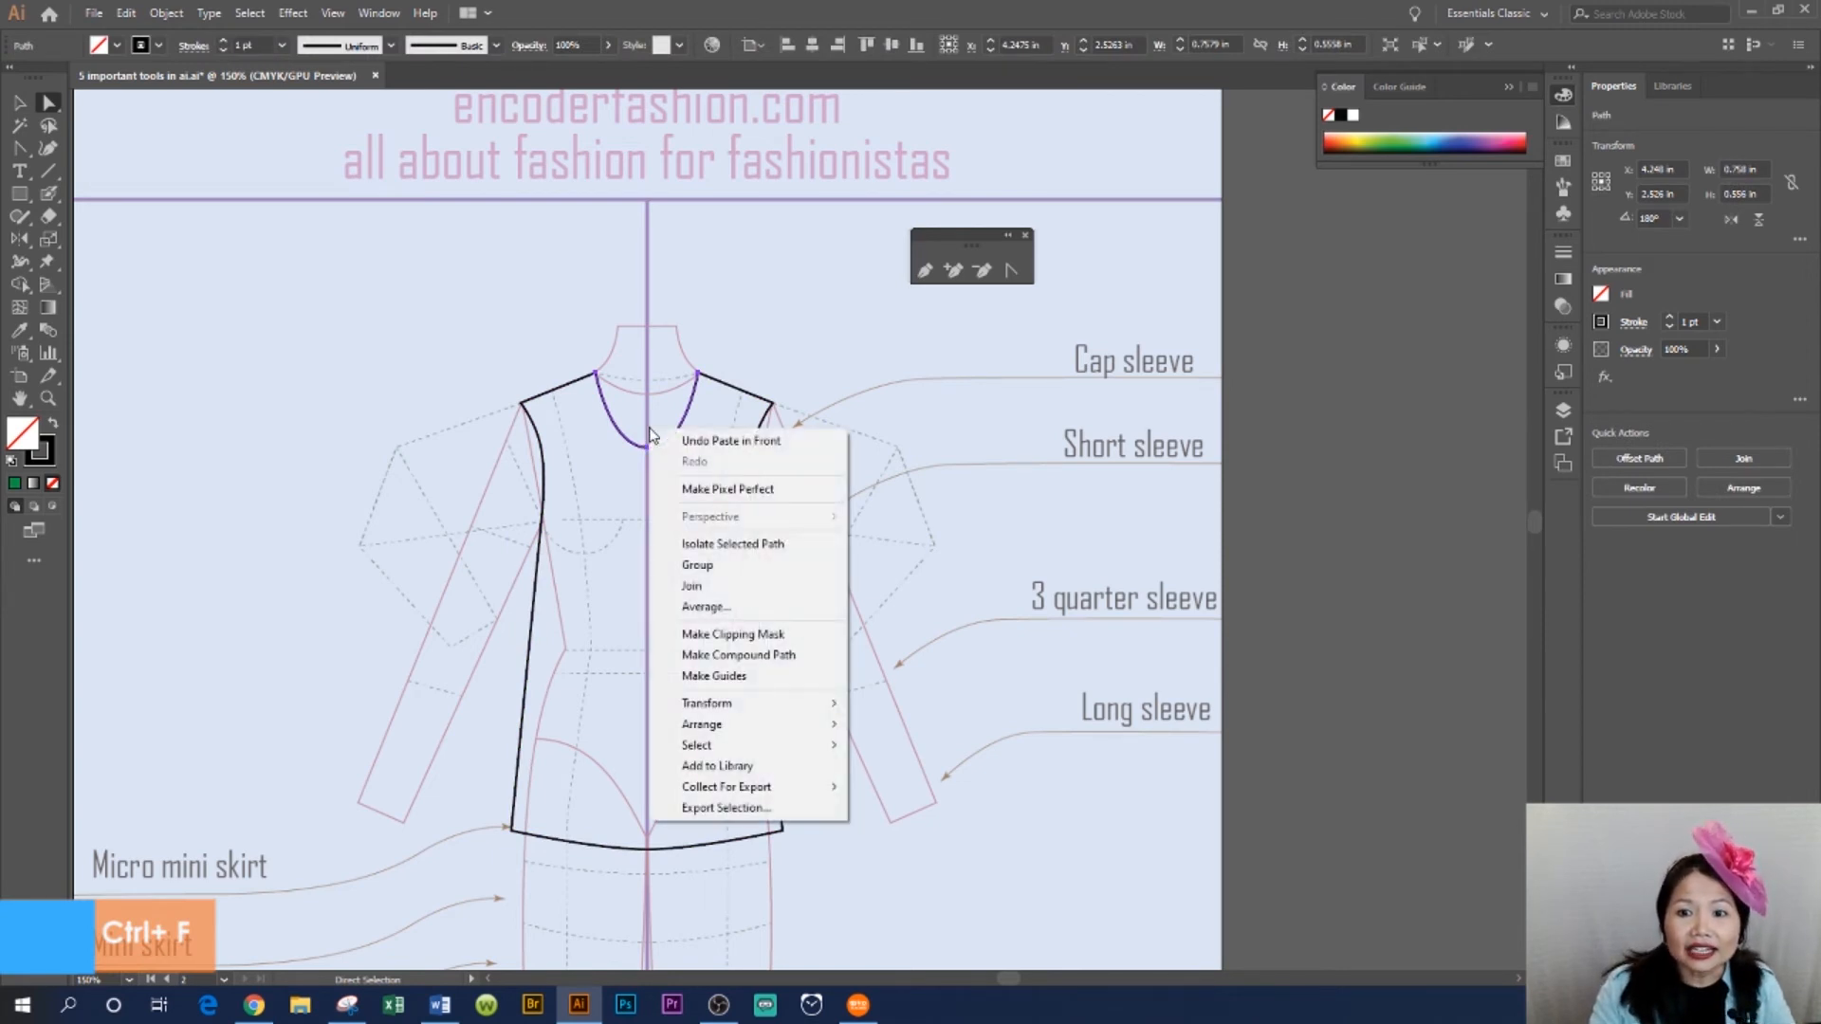
pyautogui.click(783, 585)
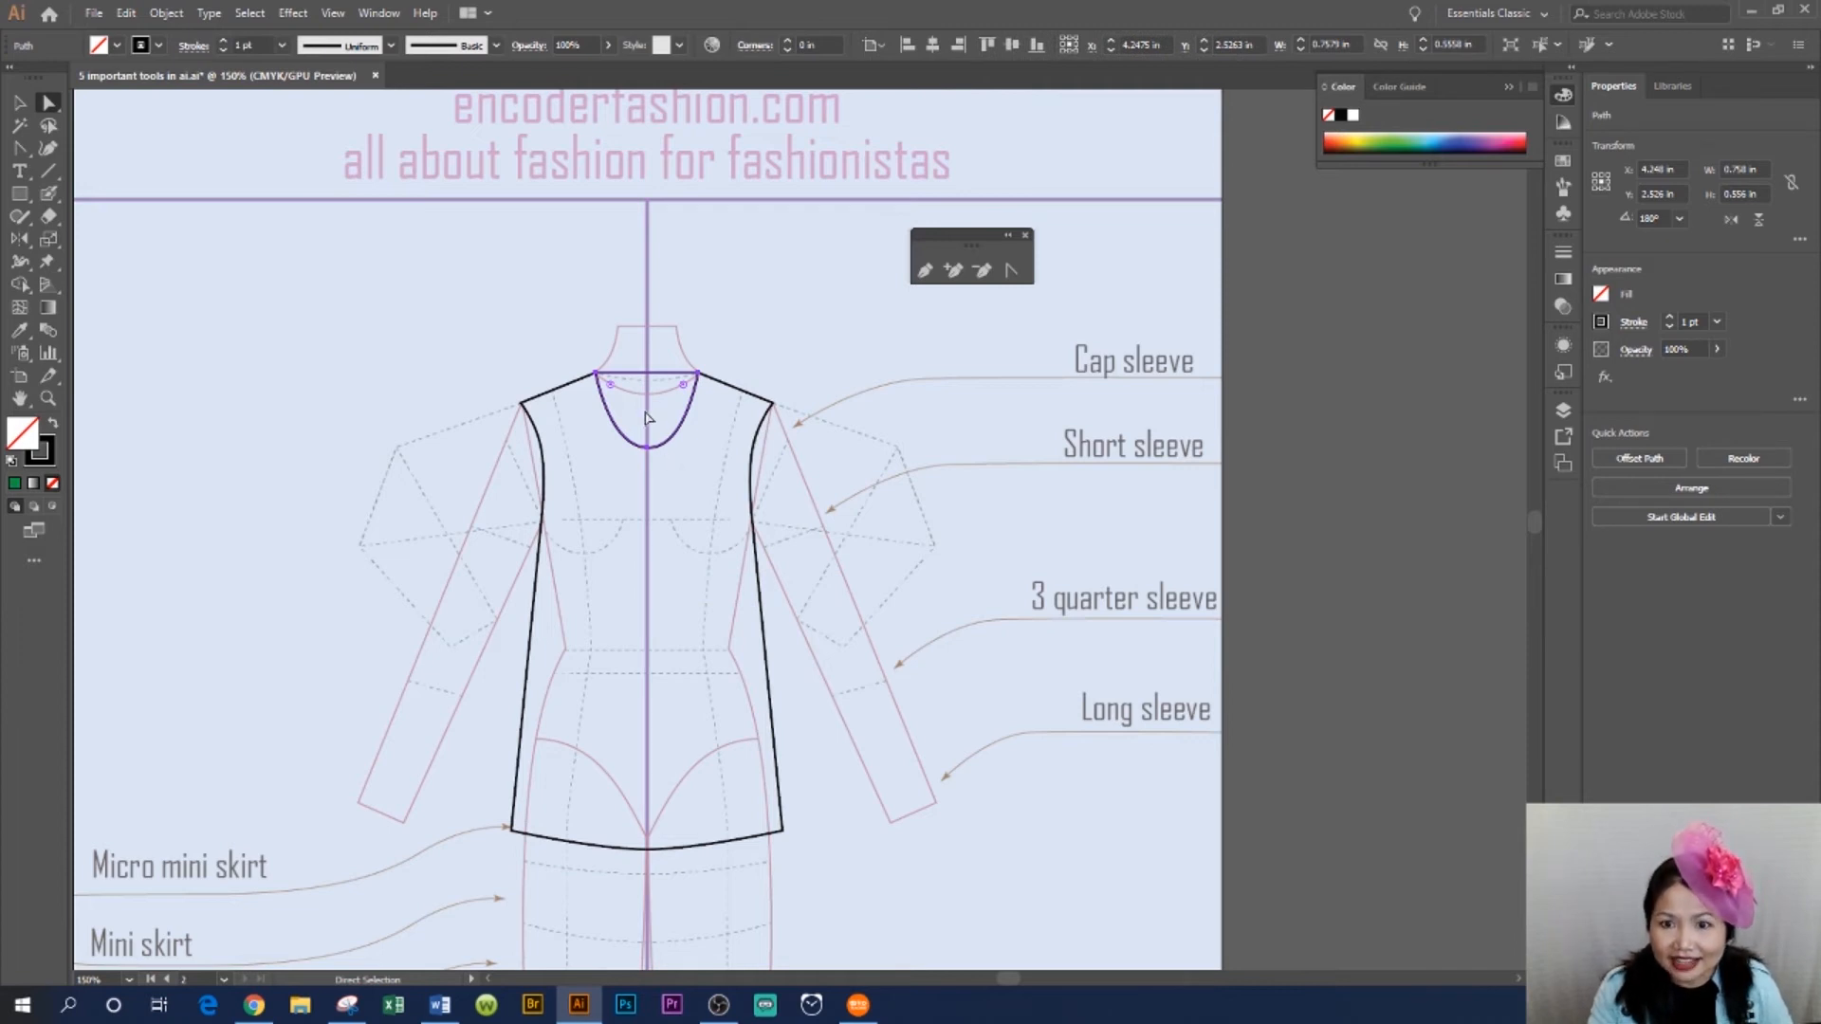
# - Add a centre anchor to the copied neckline's top edge, lower it slightly and curve it into a back neckline
pyautogui.click(954, 272)
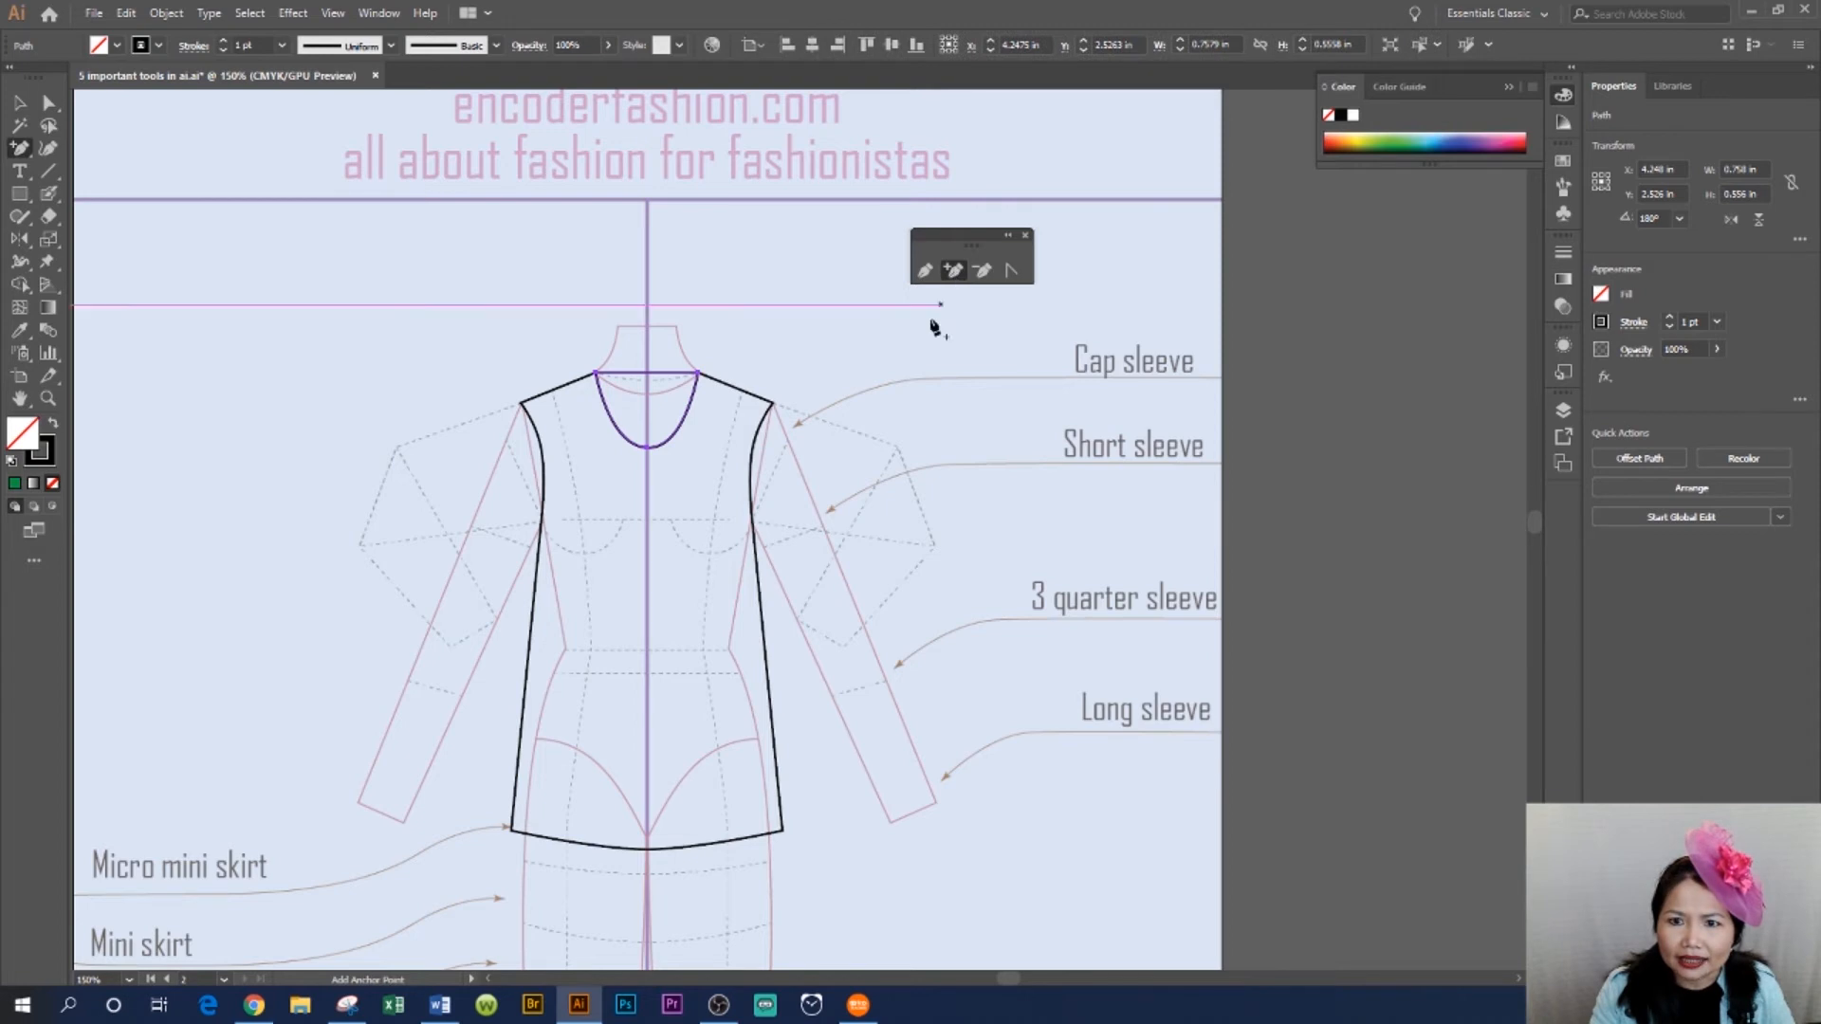
pyautogui.click(649, 375)
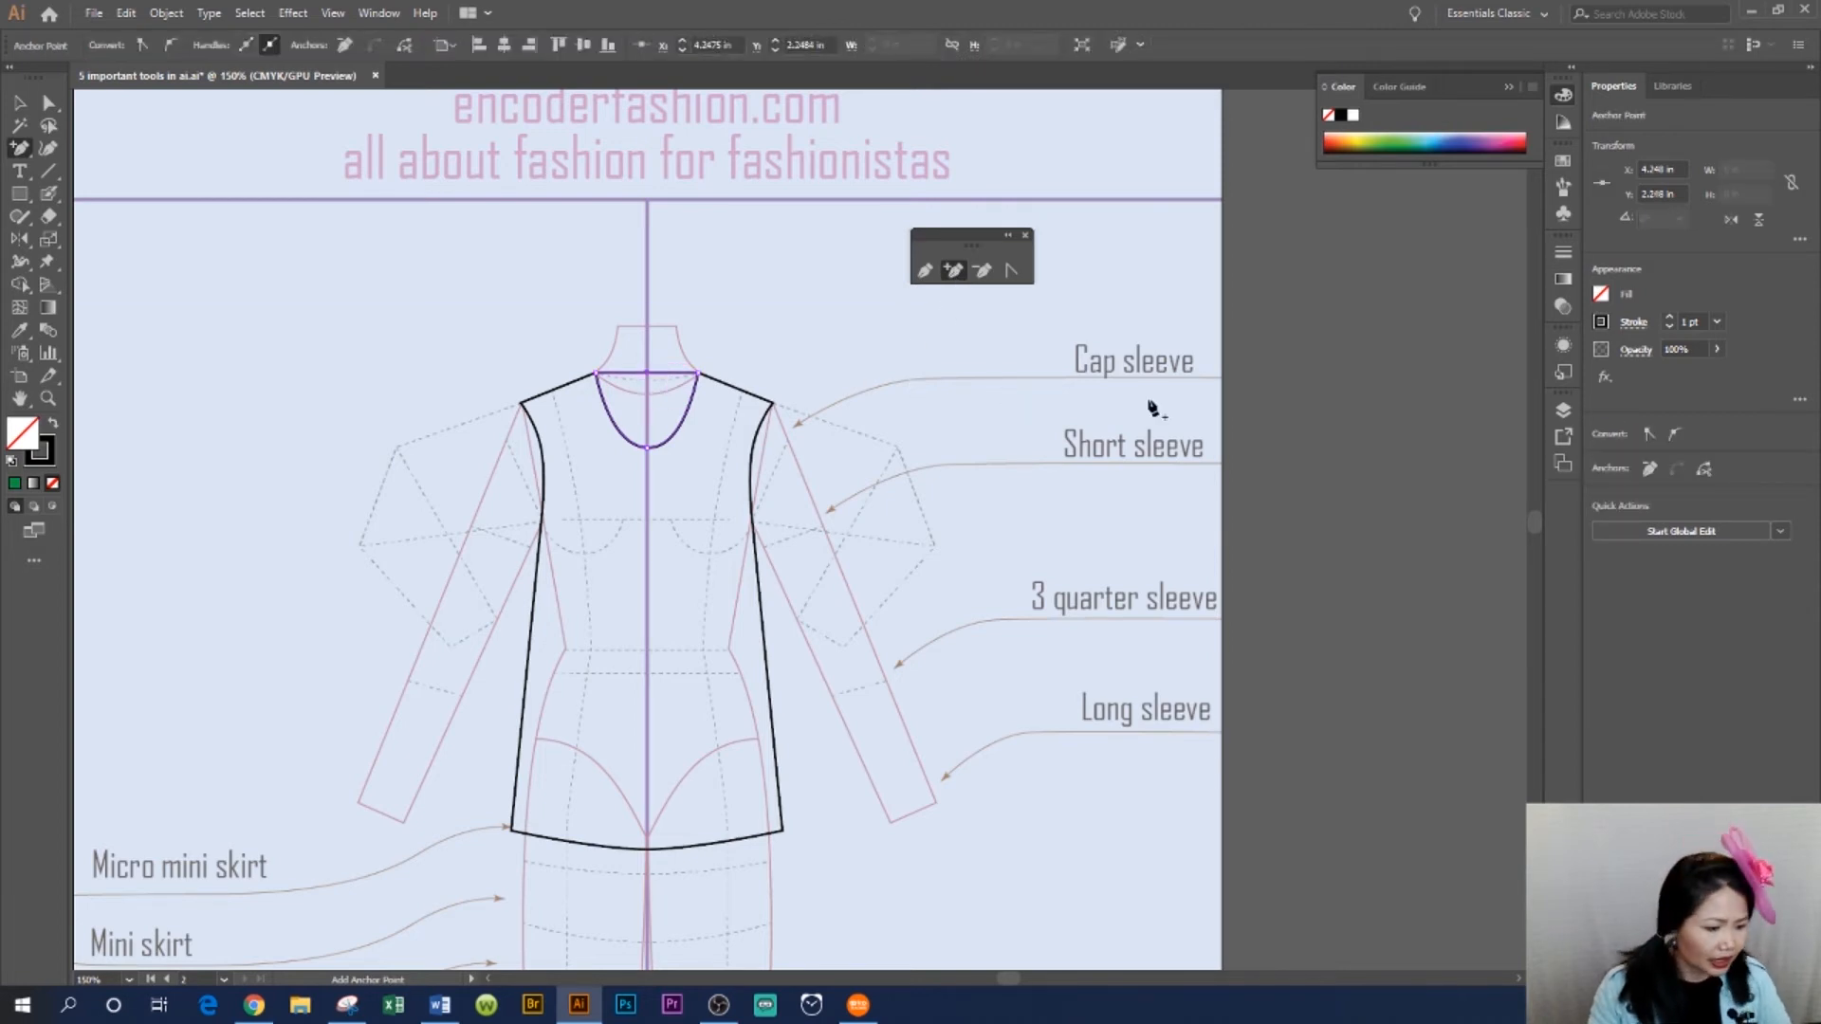
pyautogui.hotkey('shift', 'Down')
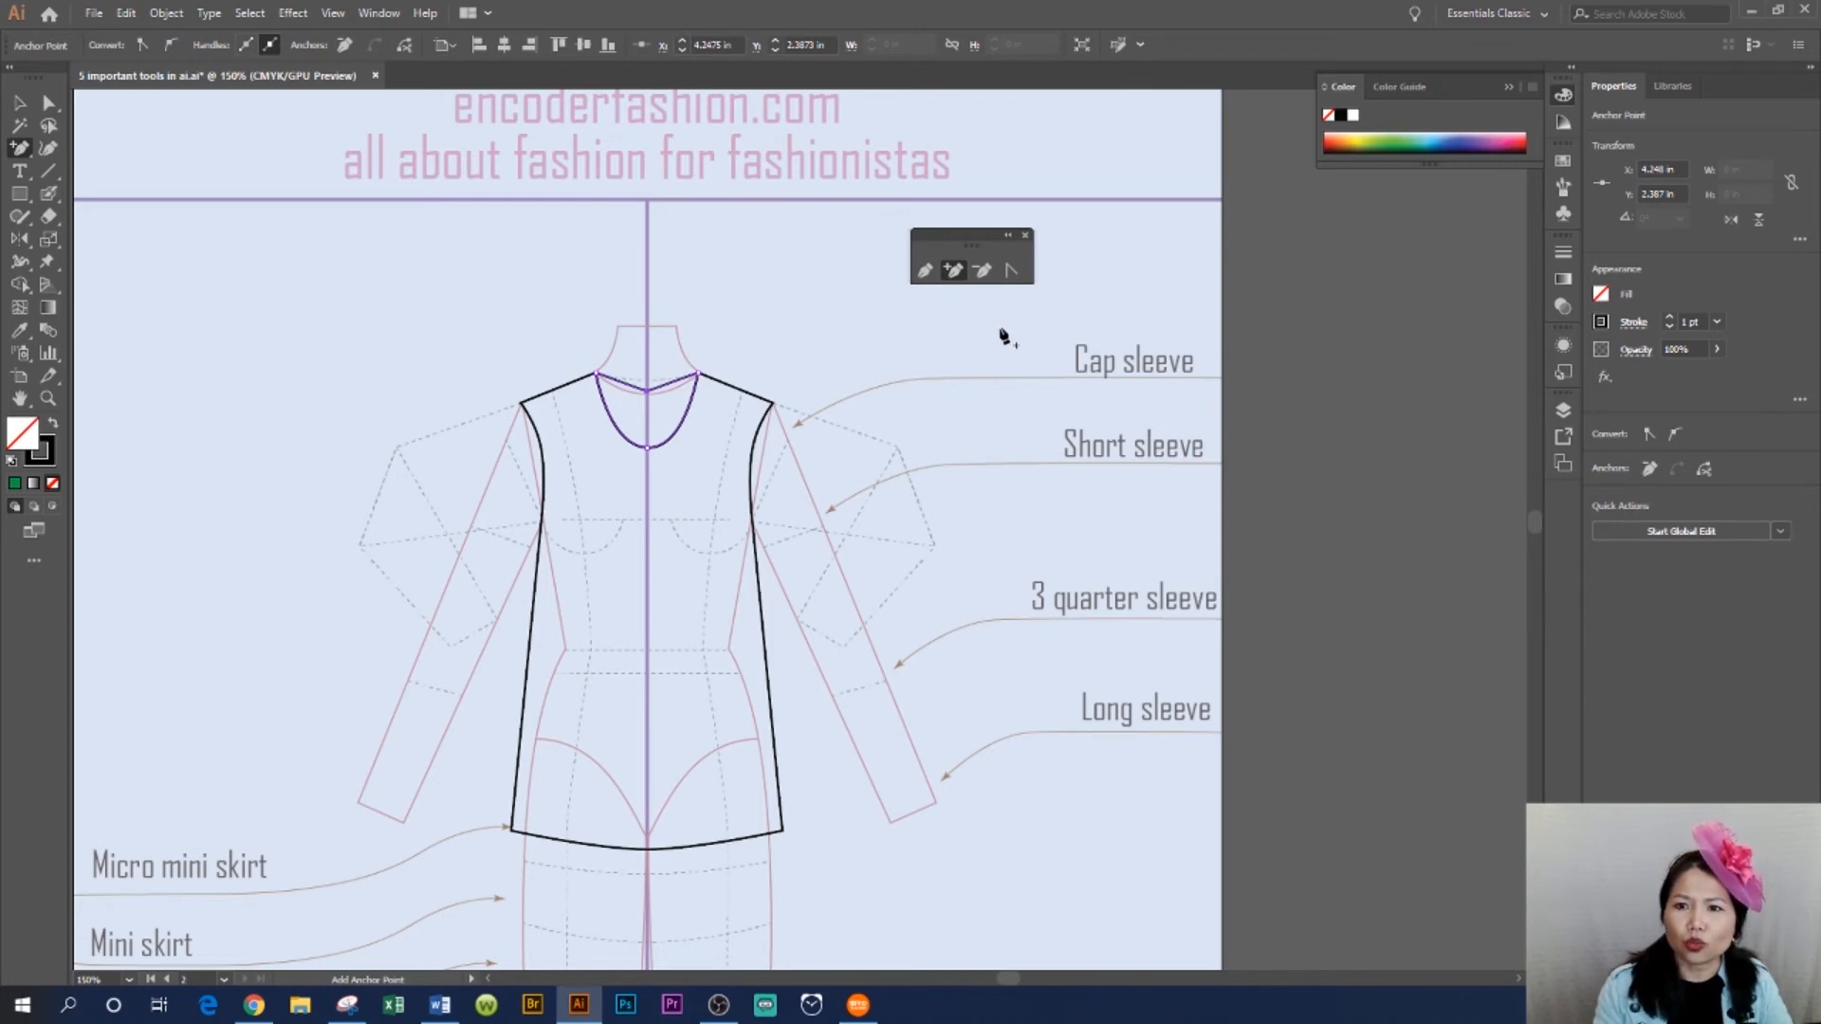
pyautogui.click(1012, 272)
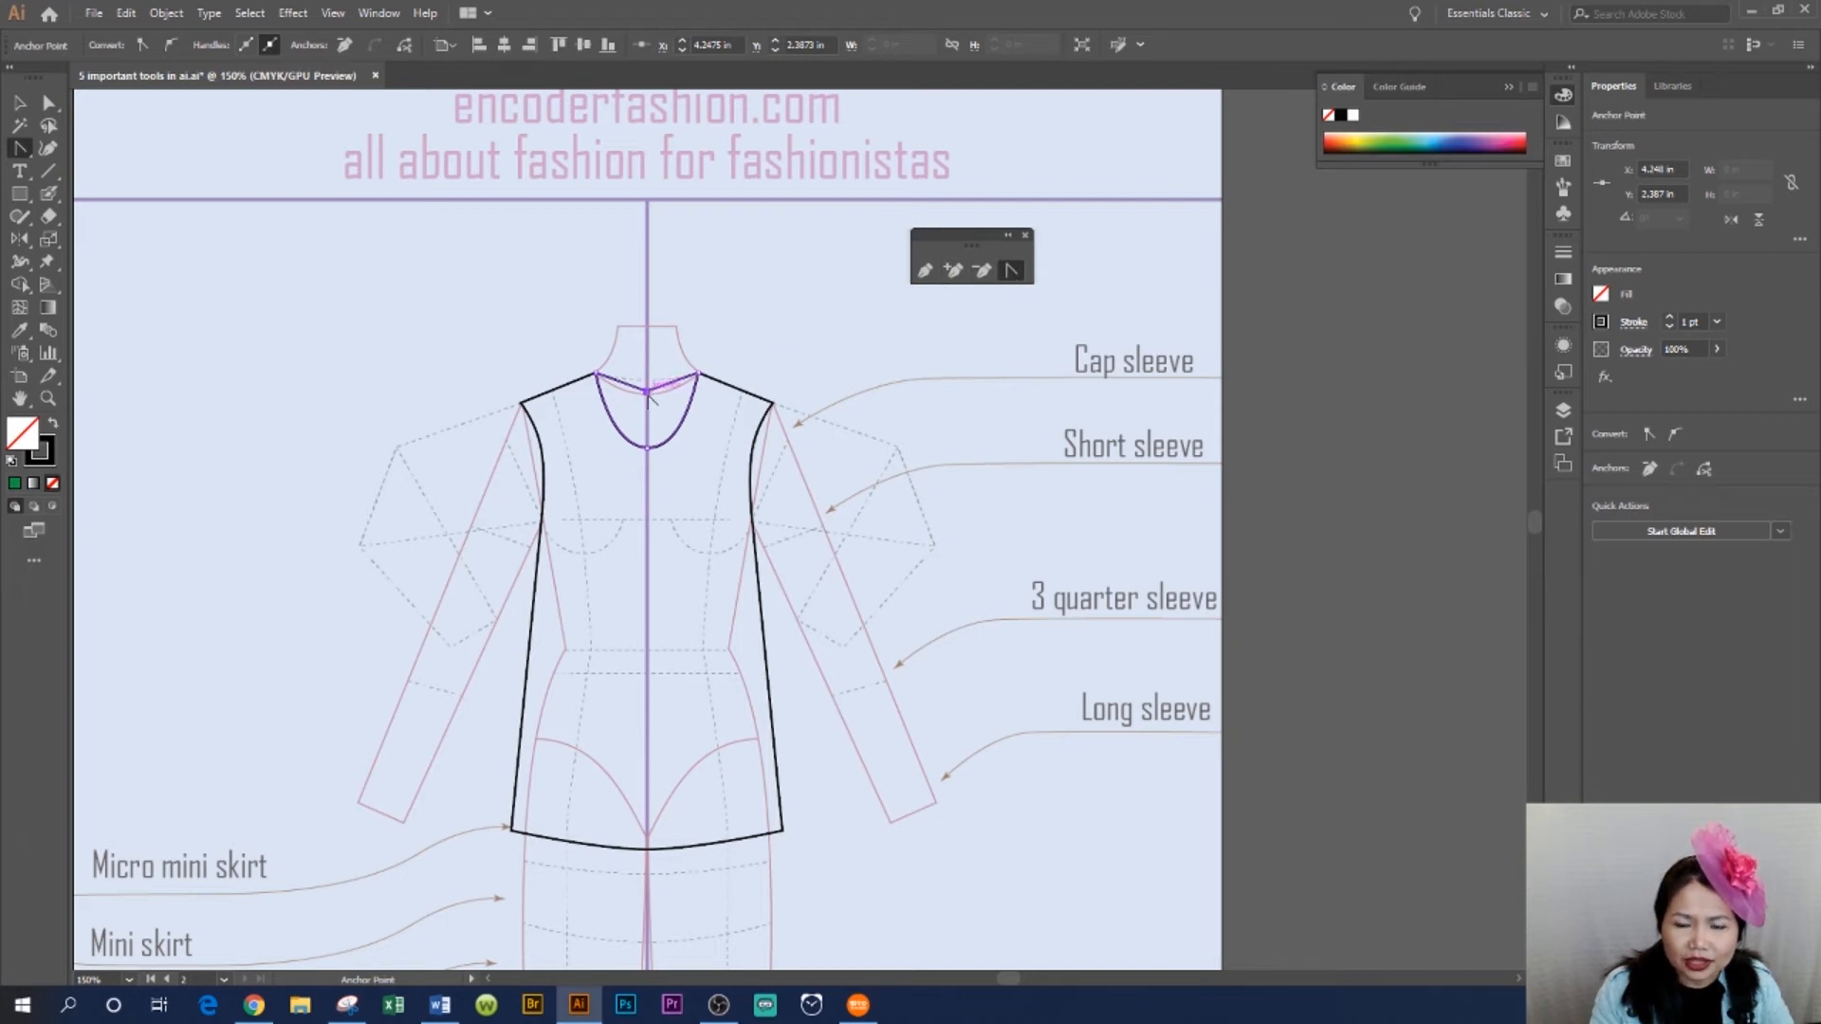
pyautogui.moveTo(648, 396)
pyautogui.mouseDown()
pyautogui.moveTo(669, 400)
pyautogui.moveTo(615, 392)
pyautogui.moveTo(634, 400)
pyautogui.mouseUp()
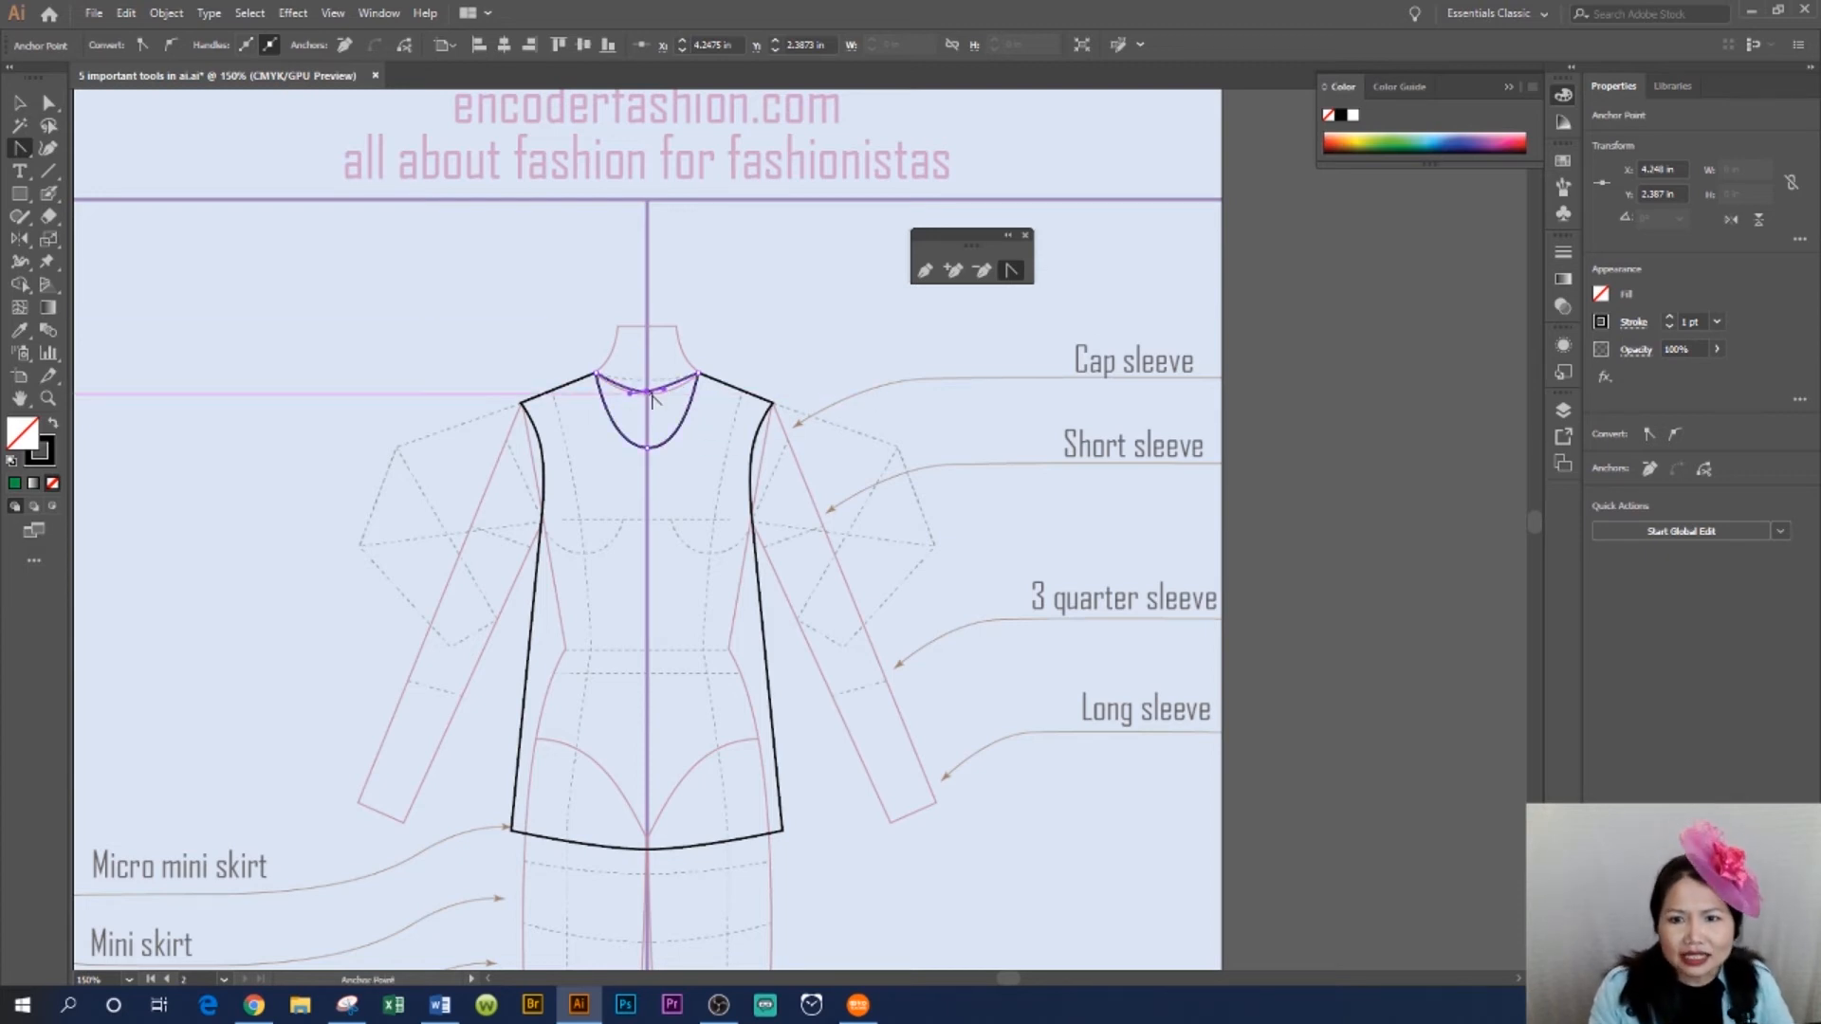
pyautogui.click(19, 101)
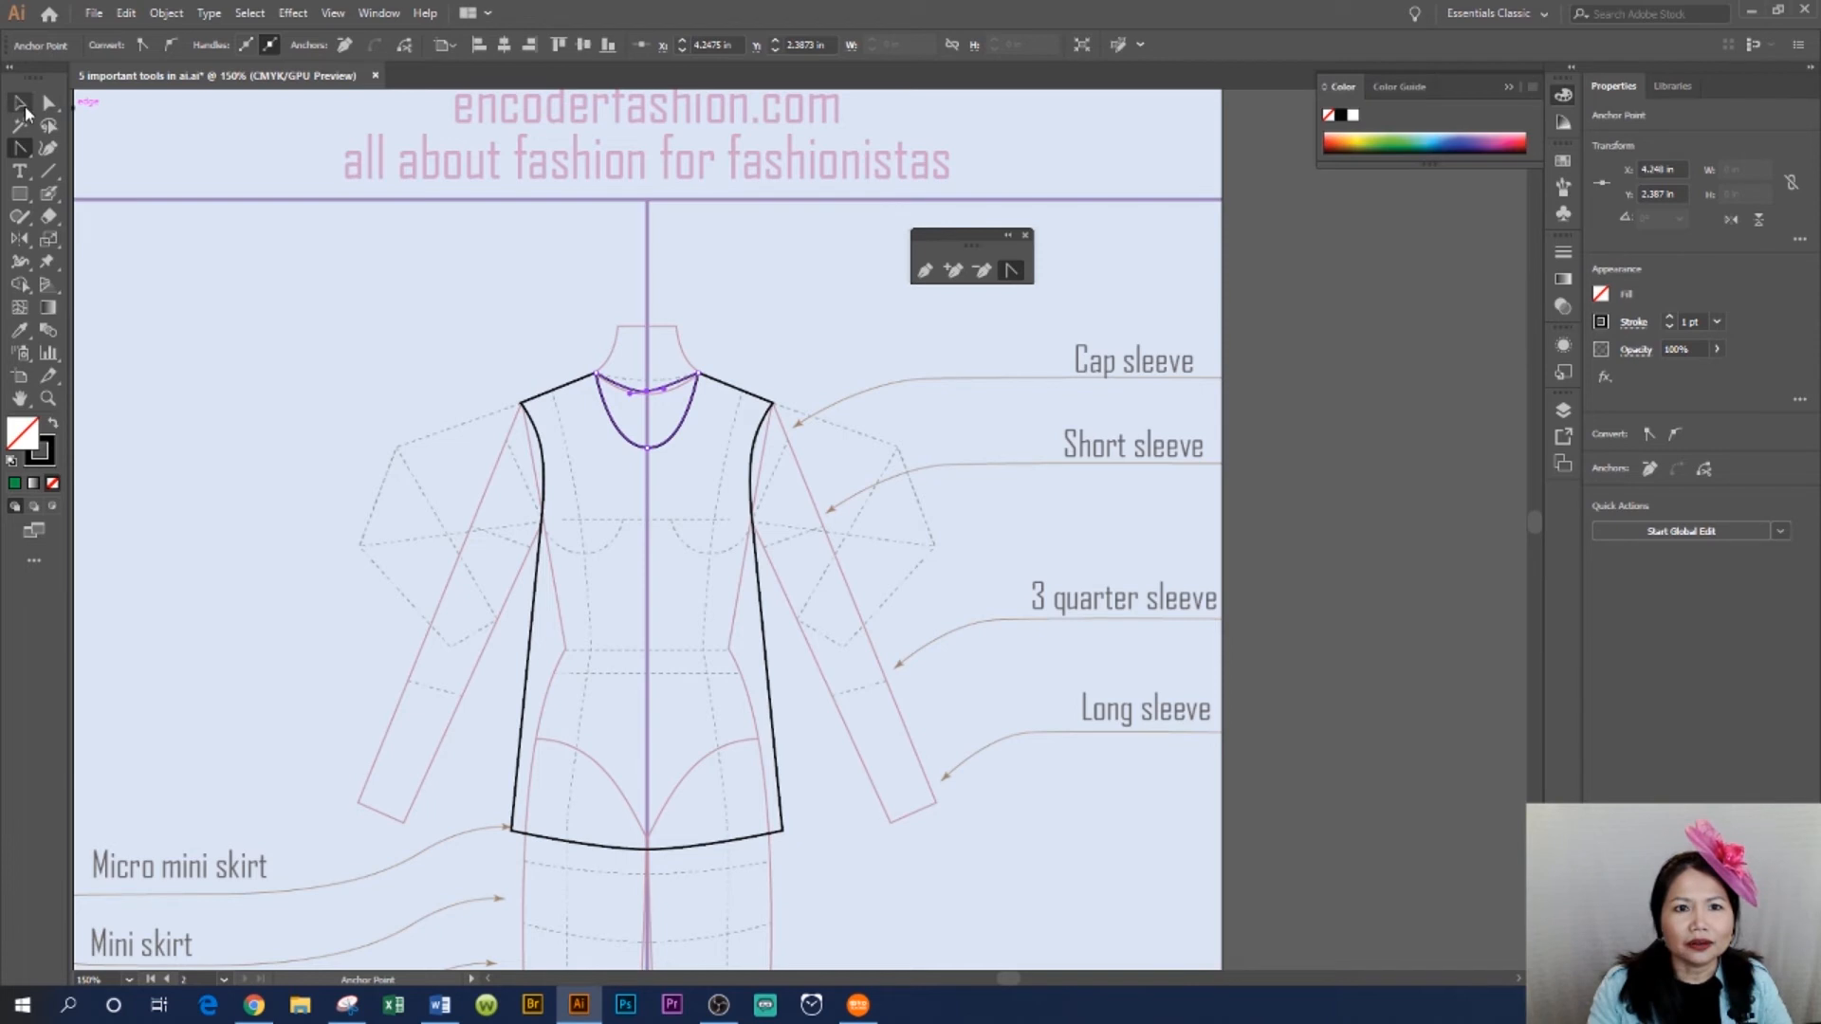
# - Fill the closed back neckline shape with a light grey swatch
pyautogui.click(936, 466)
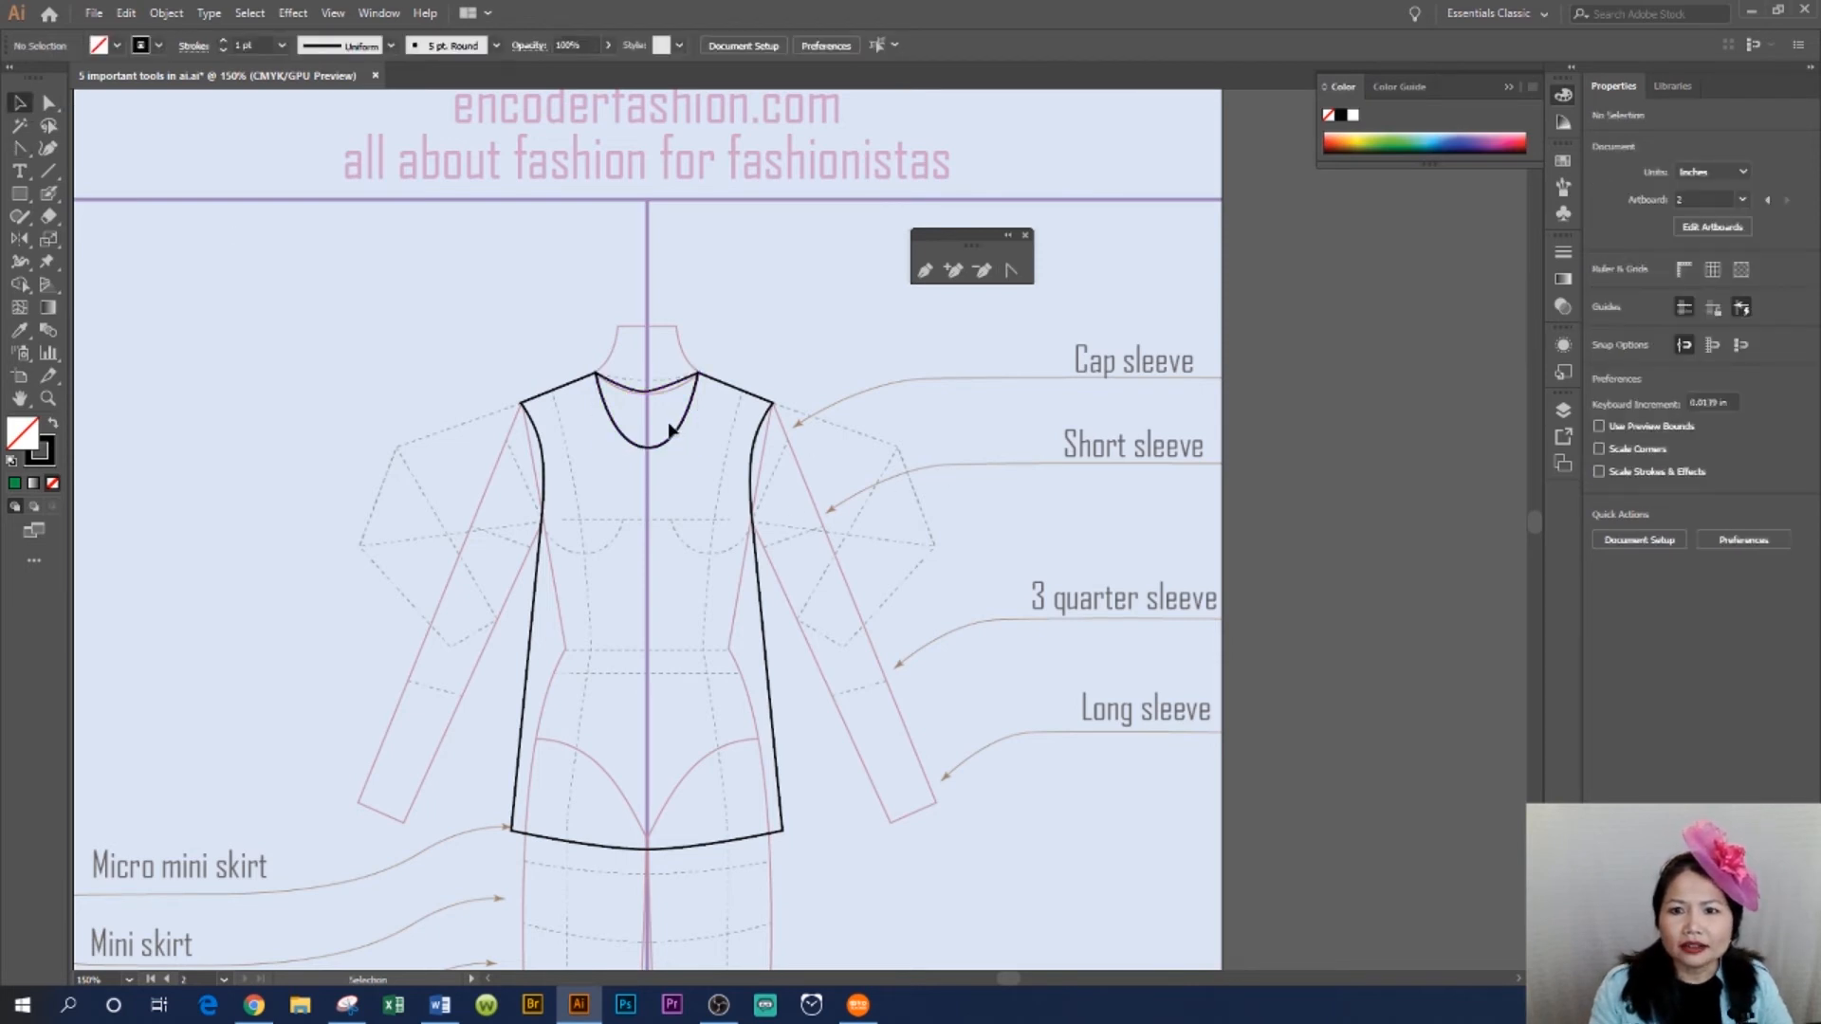
pyautogui.click(664, 449)
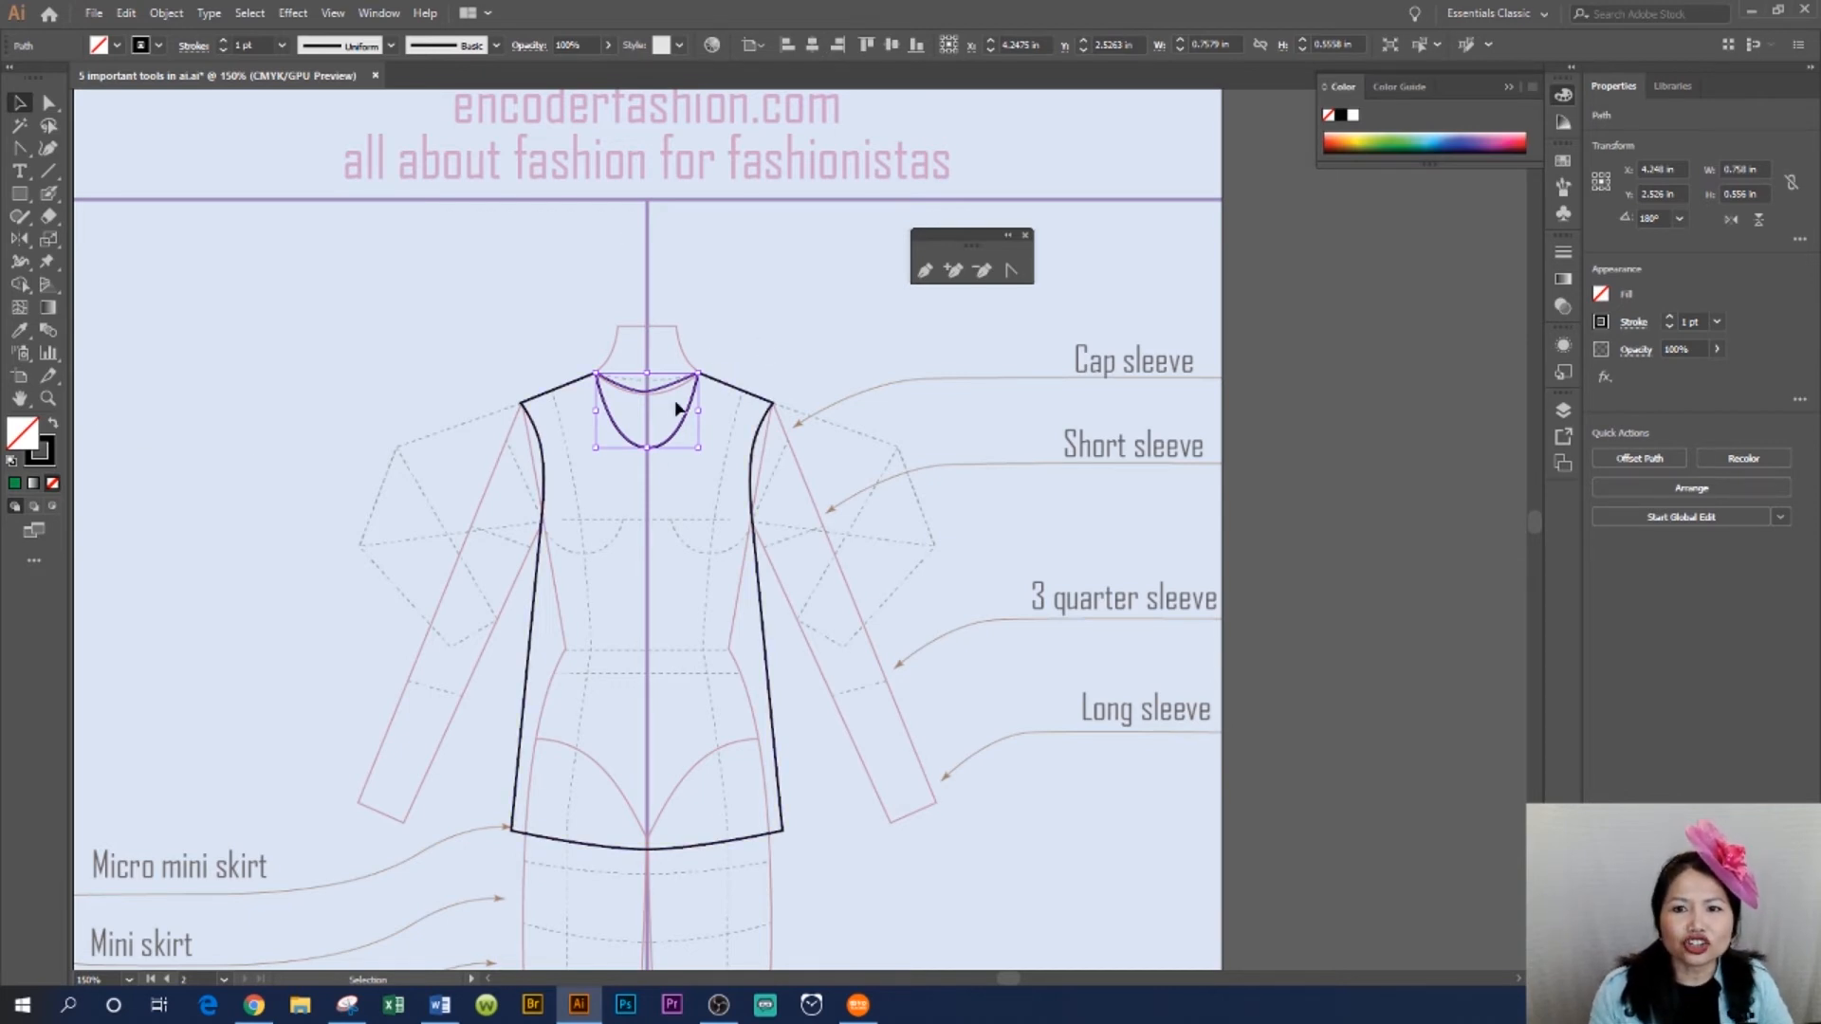
pyautogui.click(100, 46)
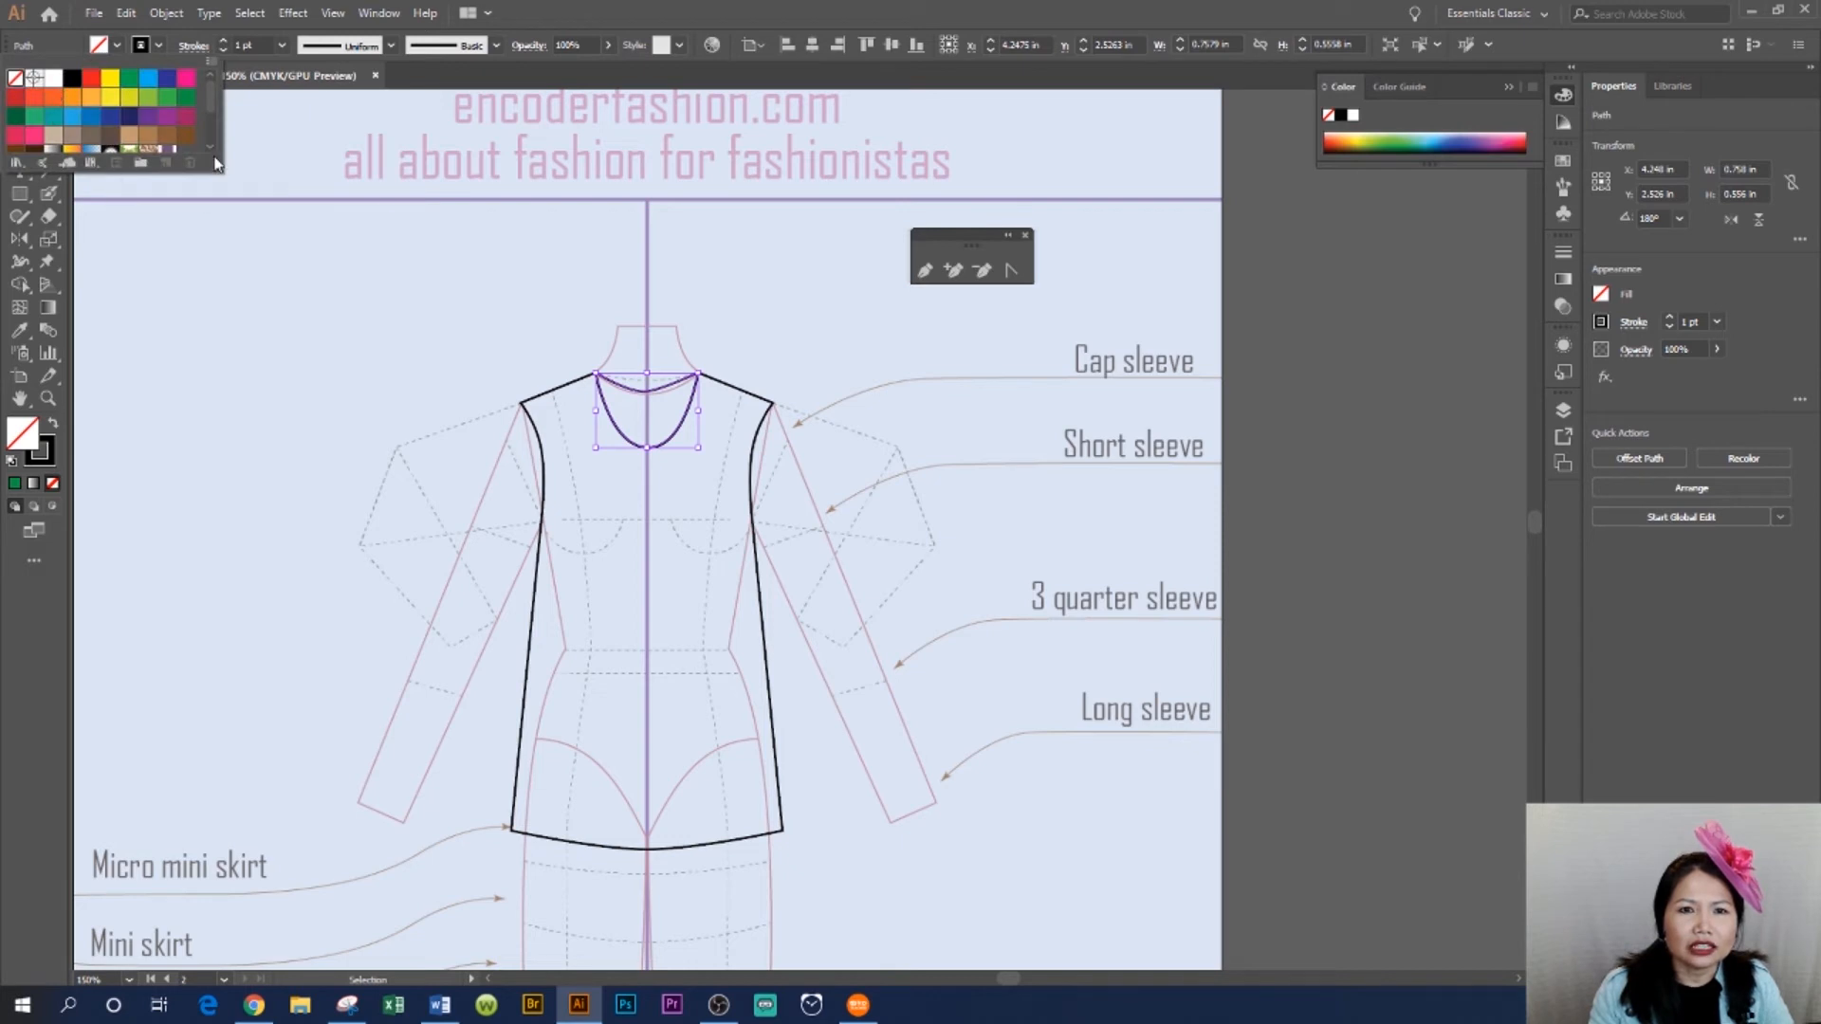
pyautogui.moveTo(206, 97); pyautogui.dragTo(205, 112)
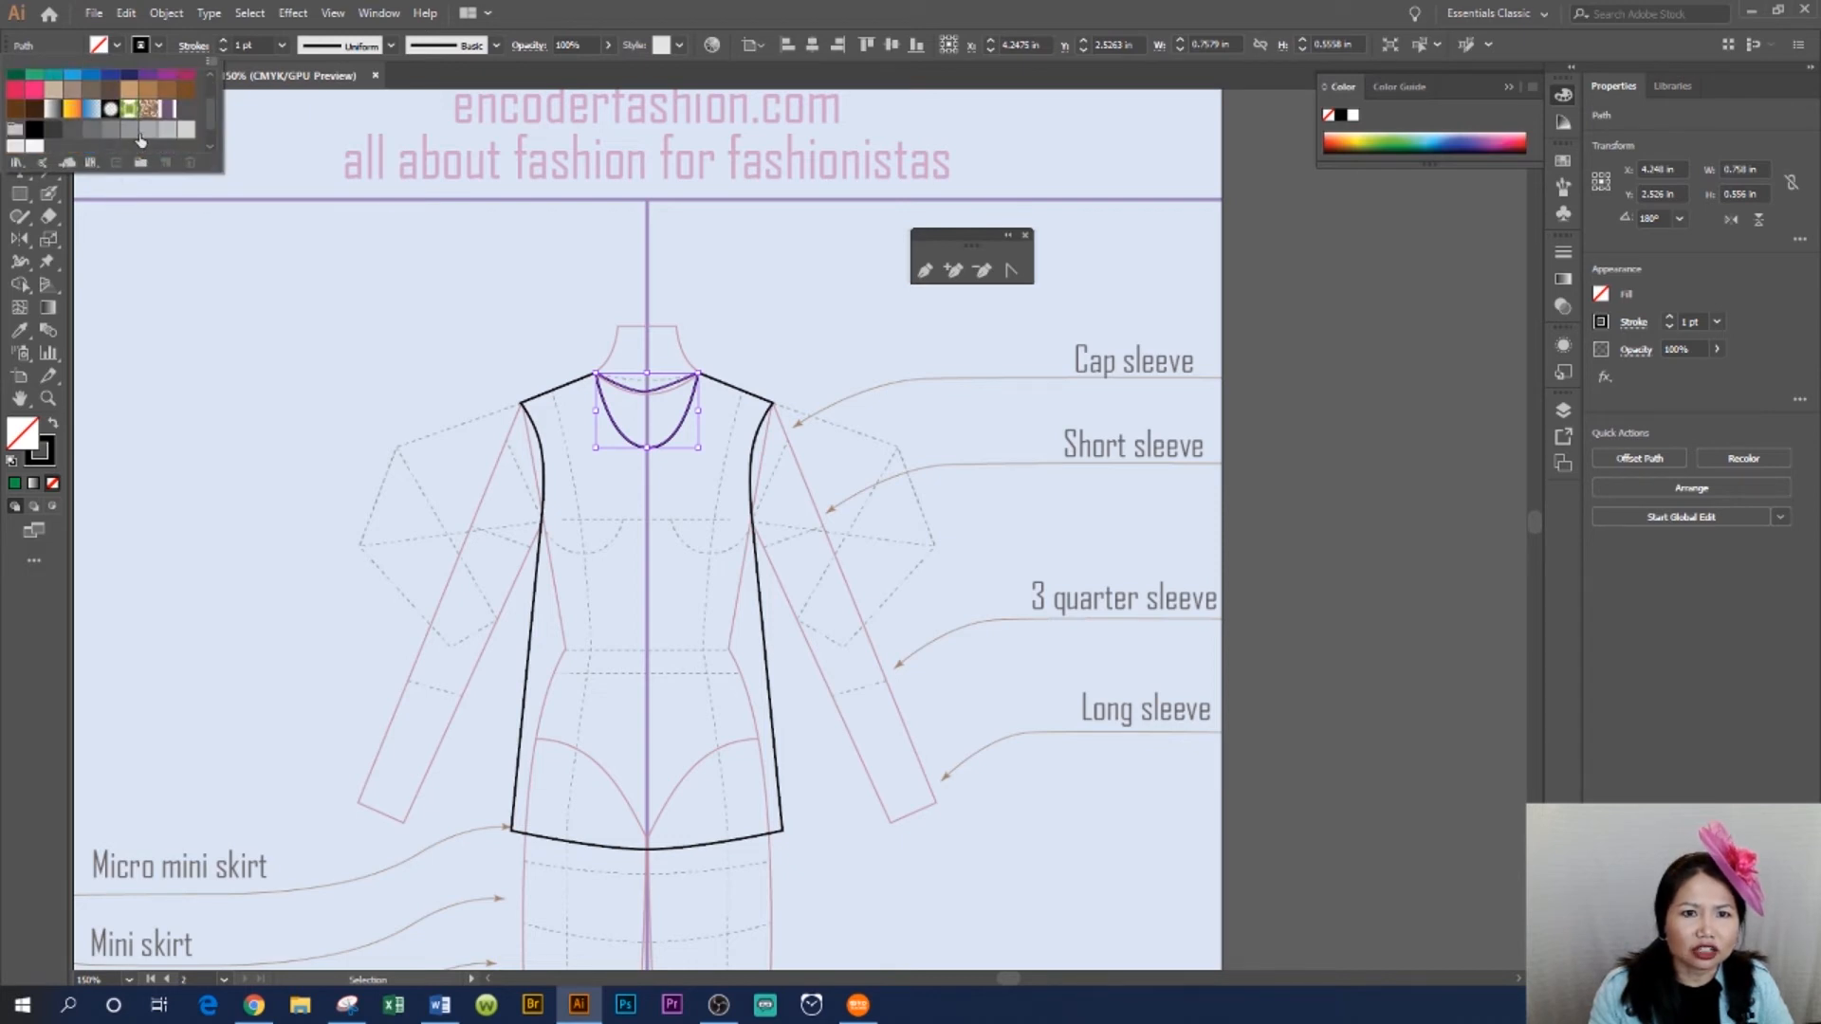
pyautogui.click(147, 131)
pyautogui.click(166, 132)
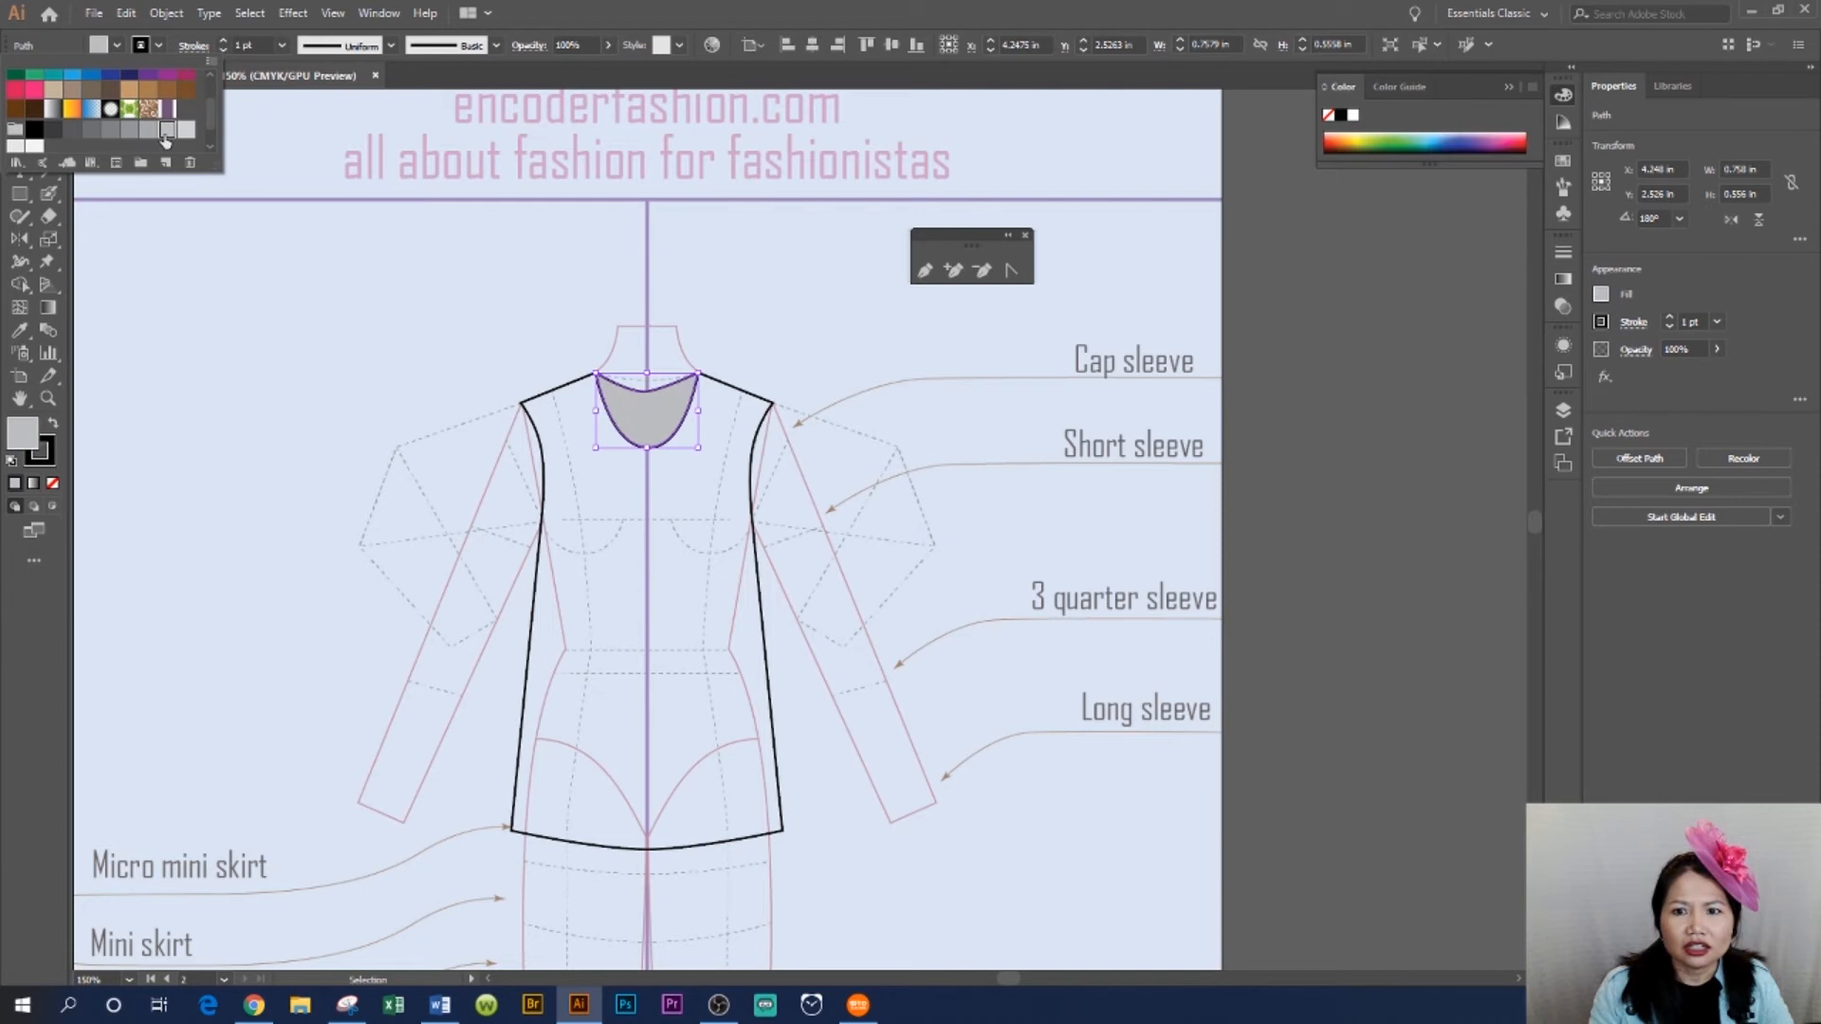
pyautogui.click(755, 6)
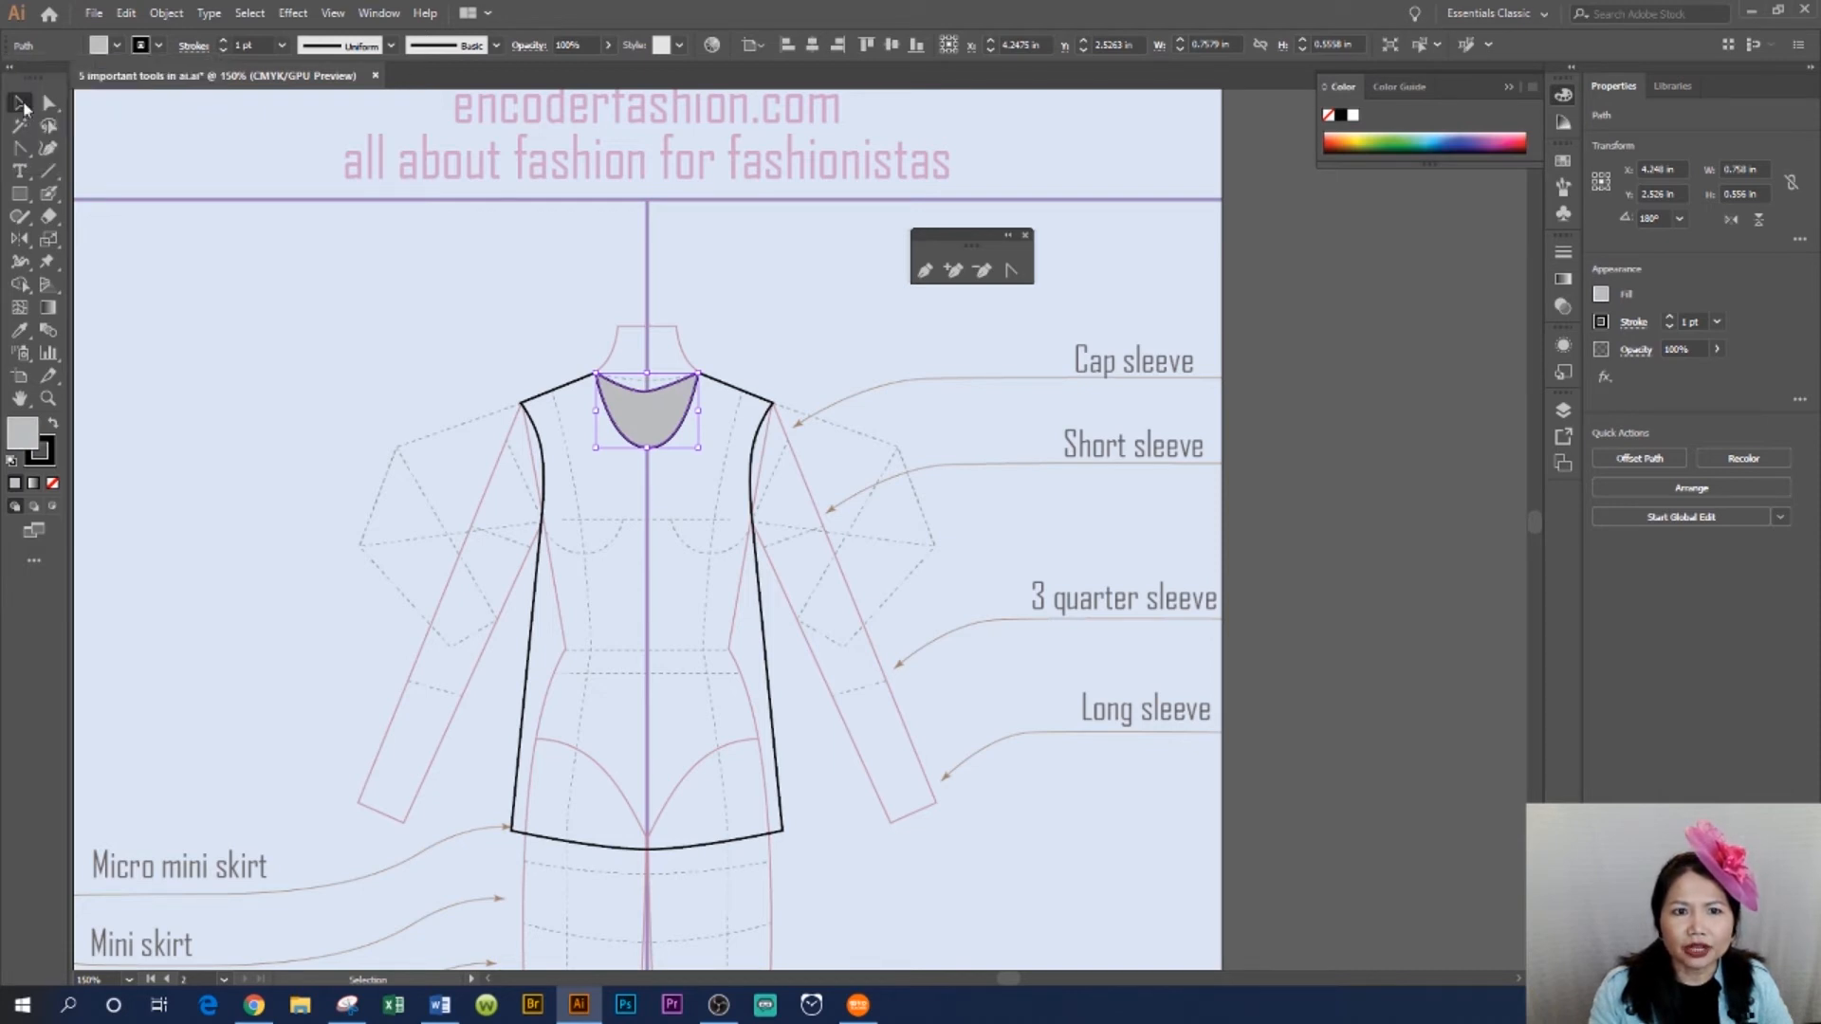
# - Reshape the back neckline's centre point into a smooth shallow curve with the Anchor Point tool, then deselect
pyautogui.click(985, 466)
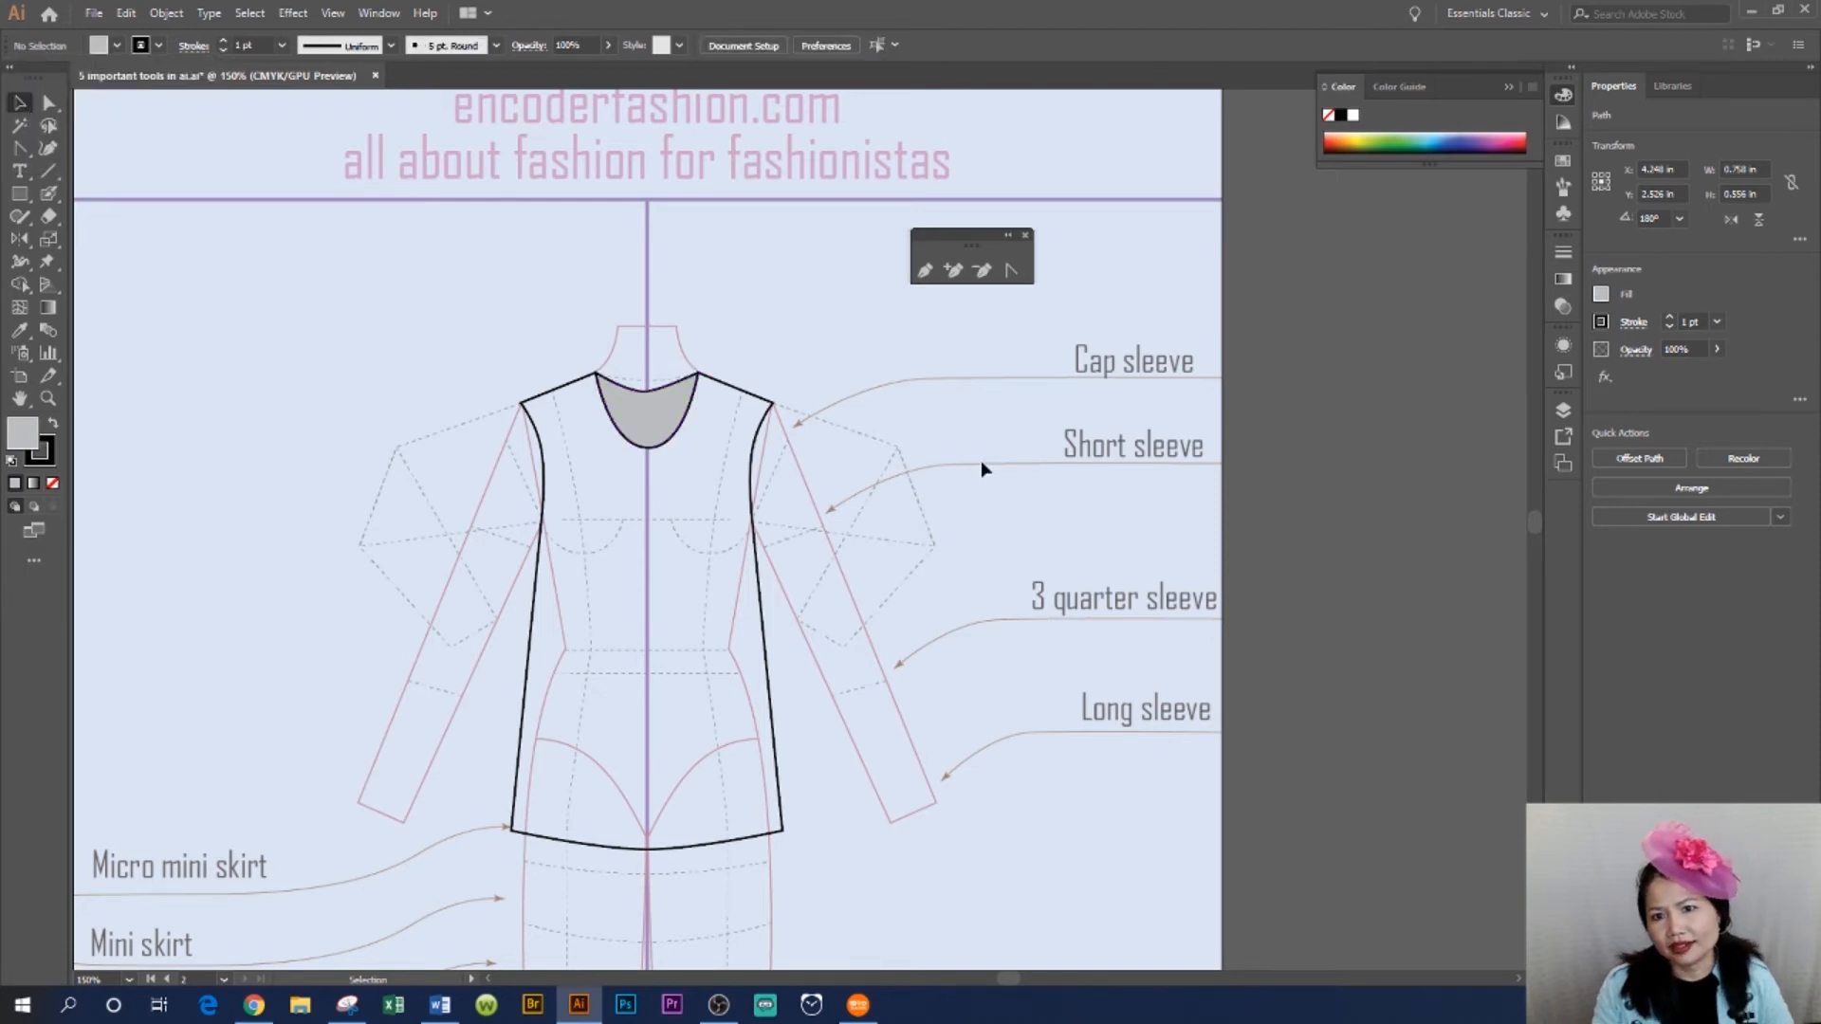
pyautogui.click(651, 398)
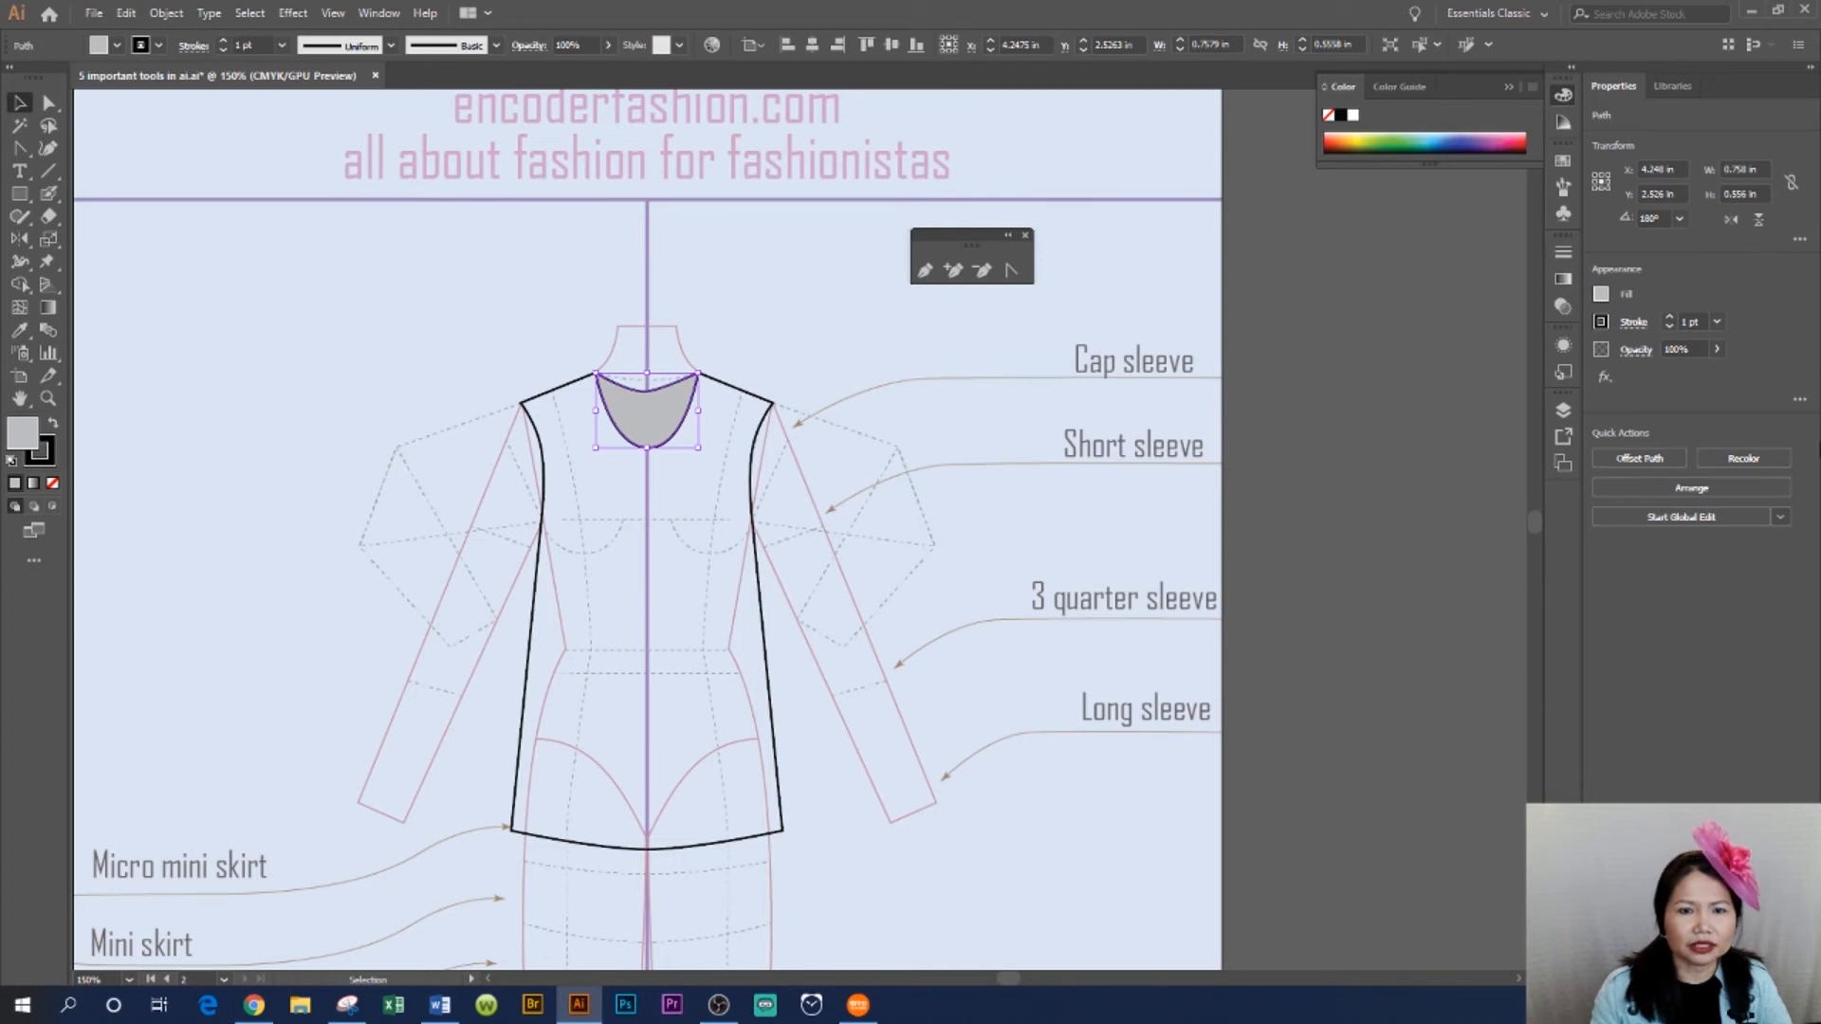
pyautogui.click(48, 398)
pyautogui.moveTo(575, 326); pyautogui.dragTo(743, 471)
pyautogui.click(1011, 270)
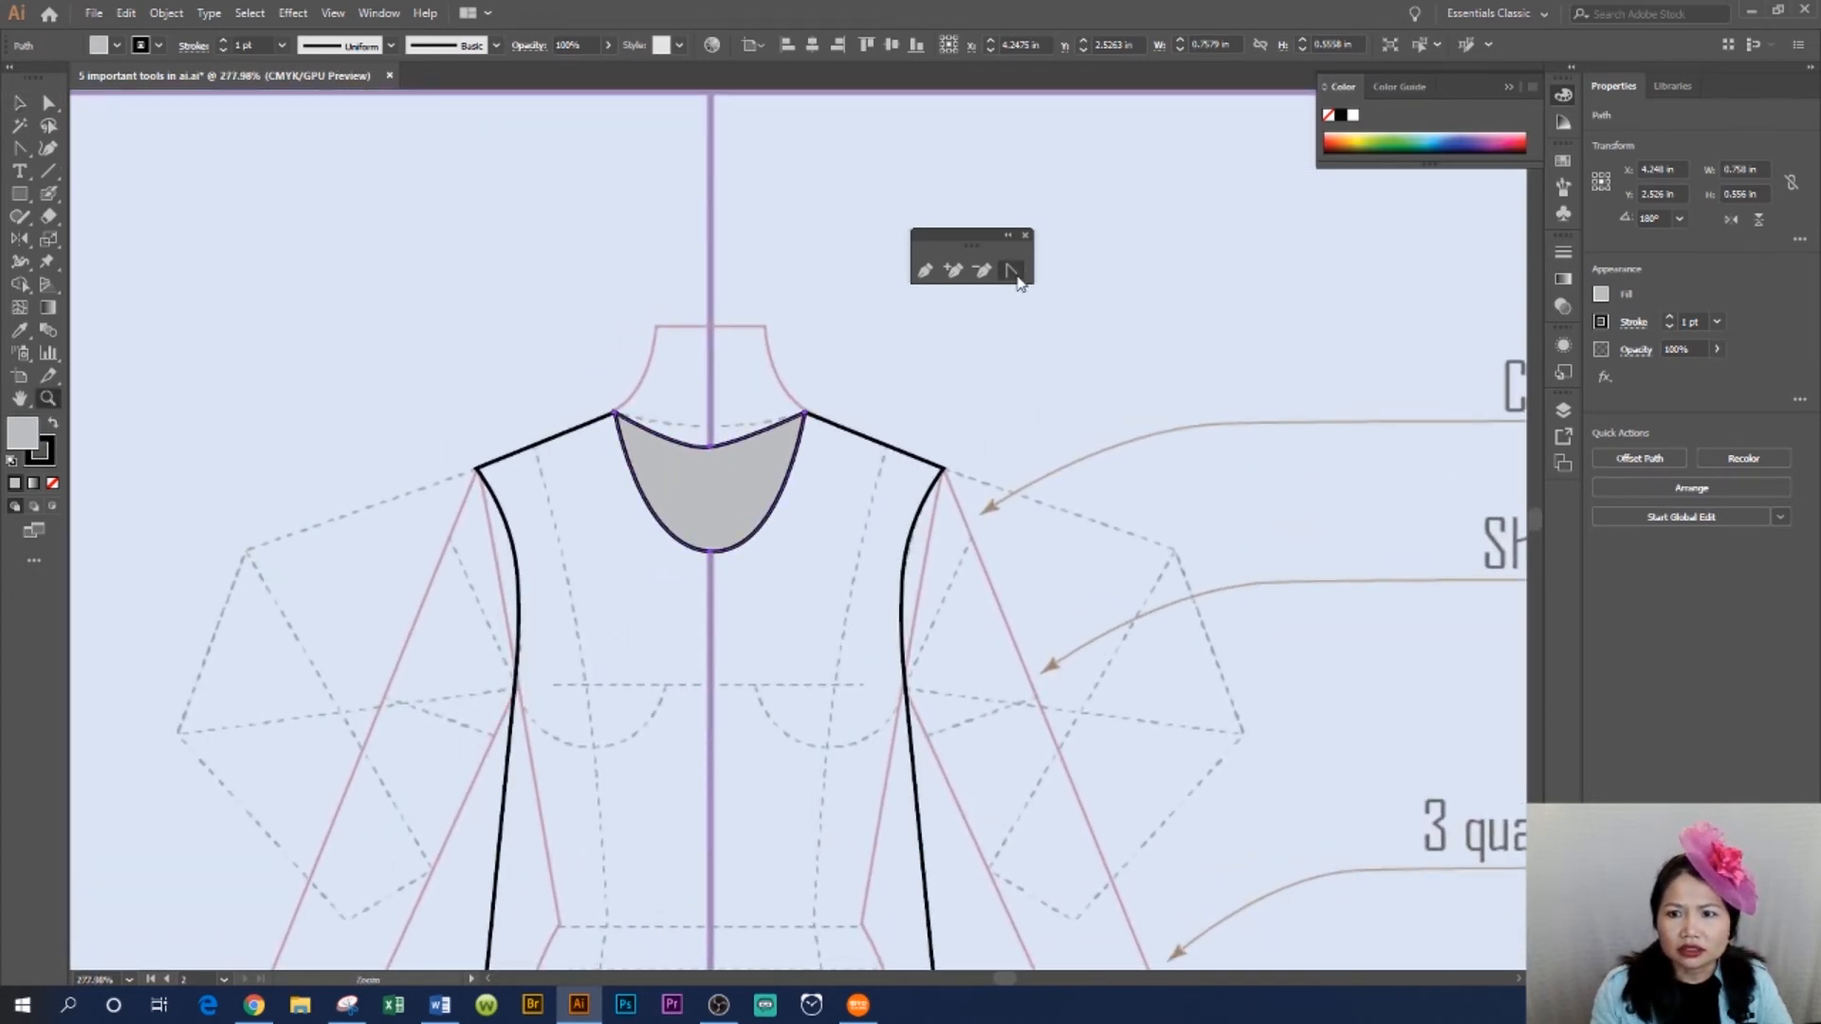
pyautogui.click(712, 447)
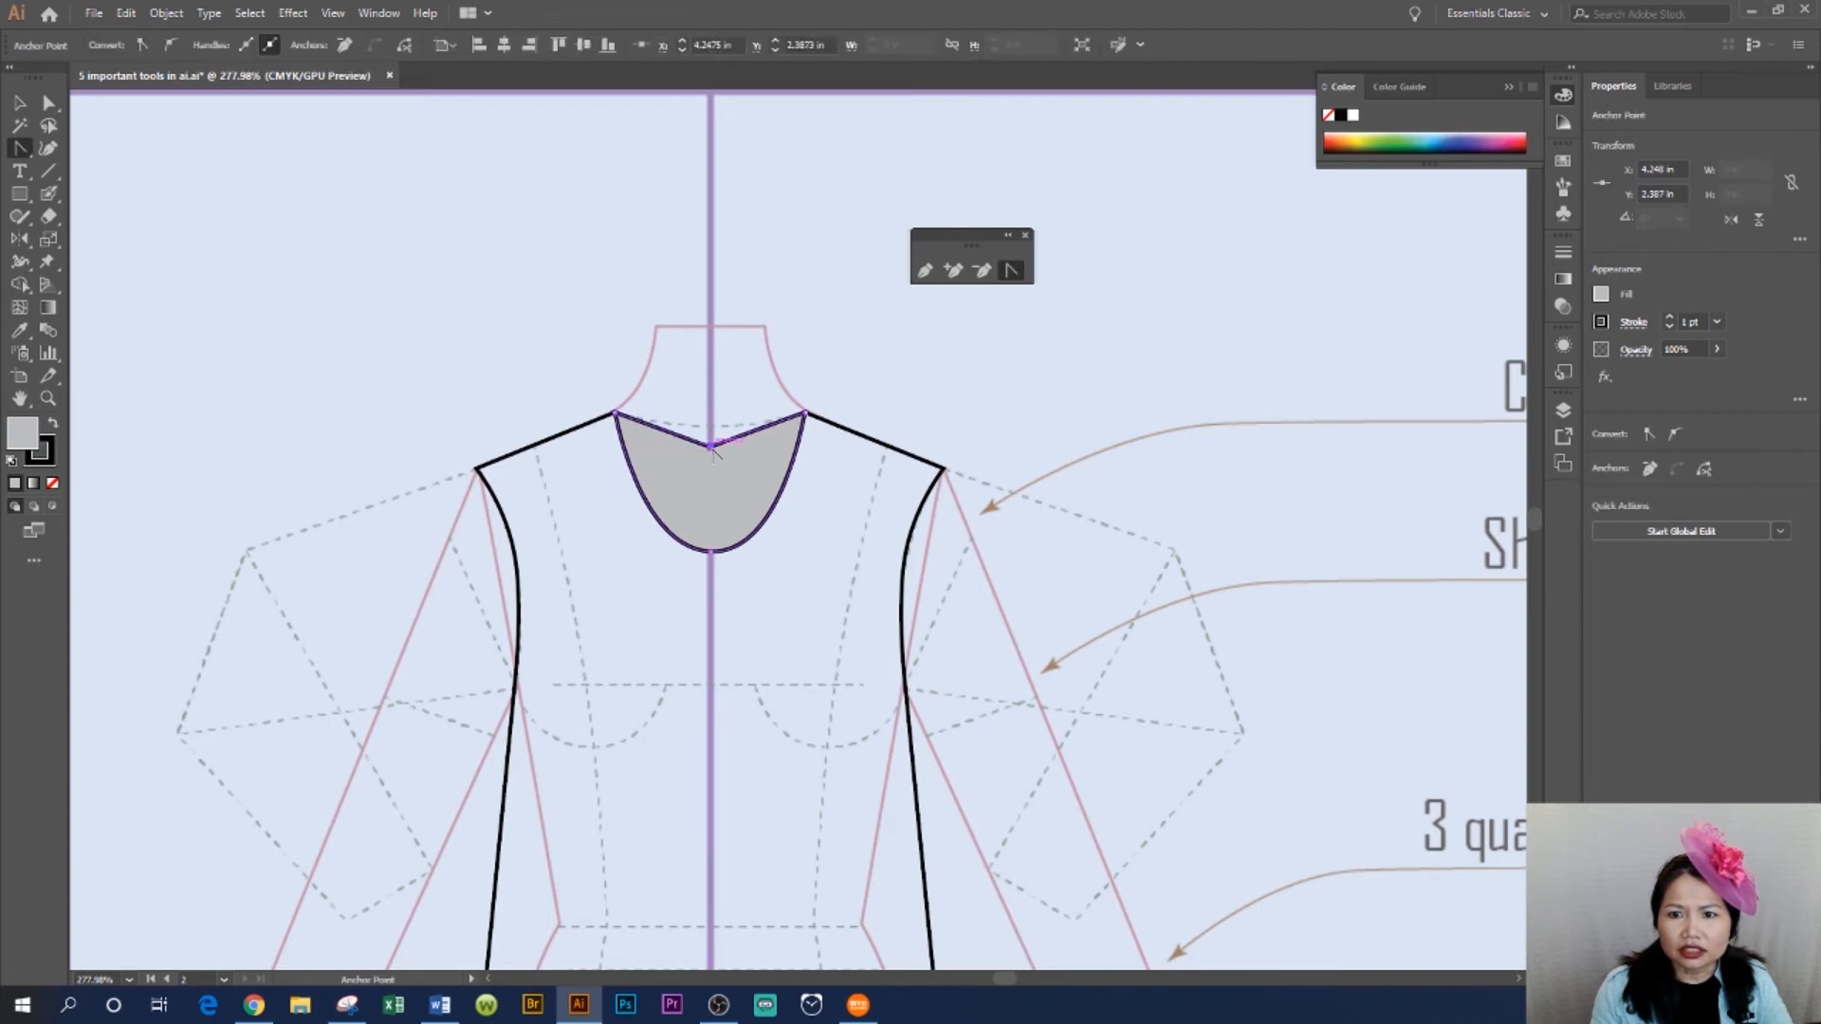
pyautogui.moveTo(711, 448); pyautogui.dragTo(683, 452)
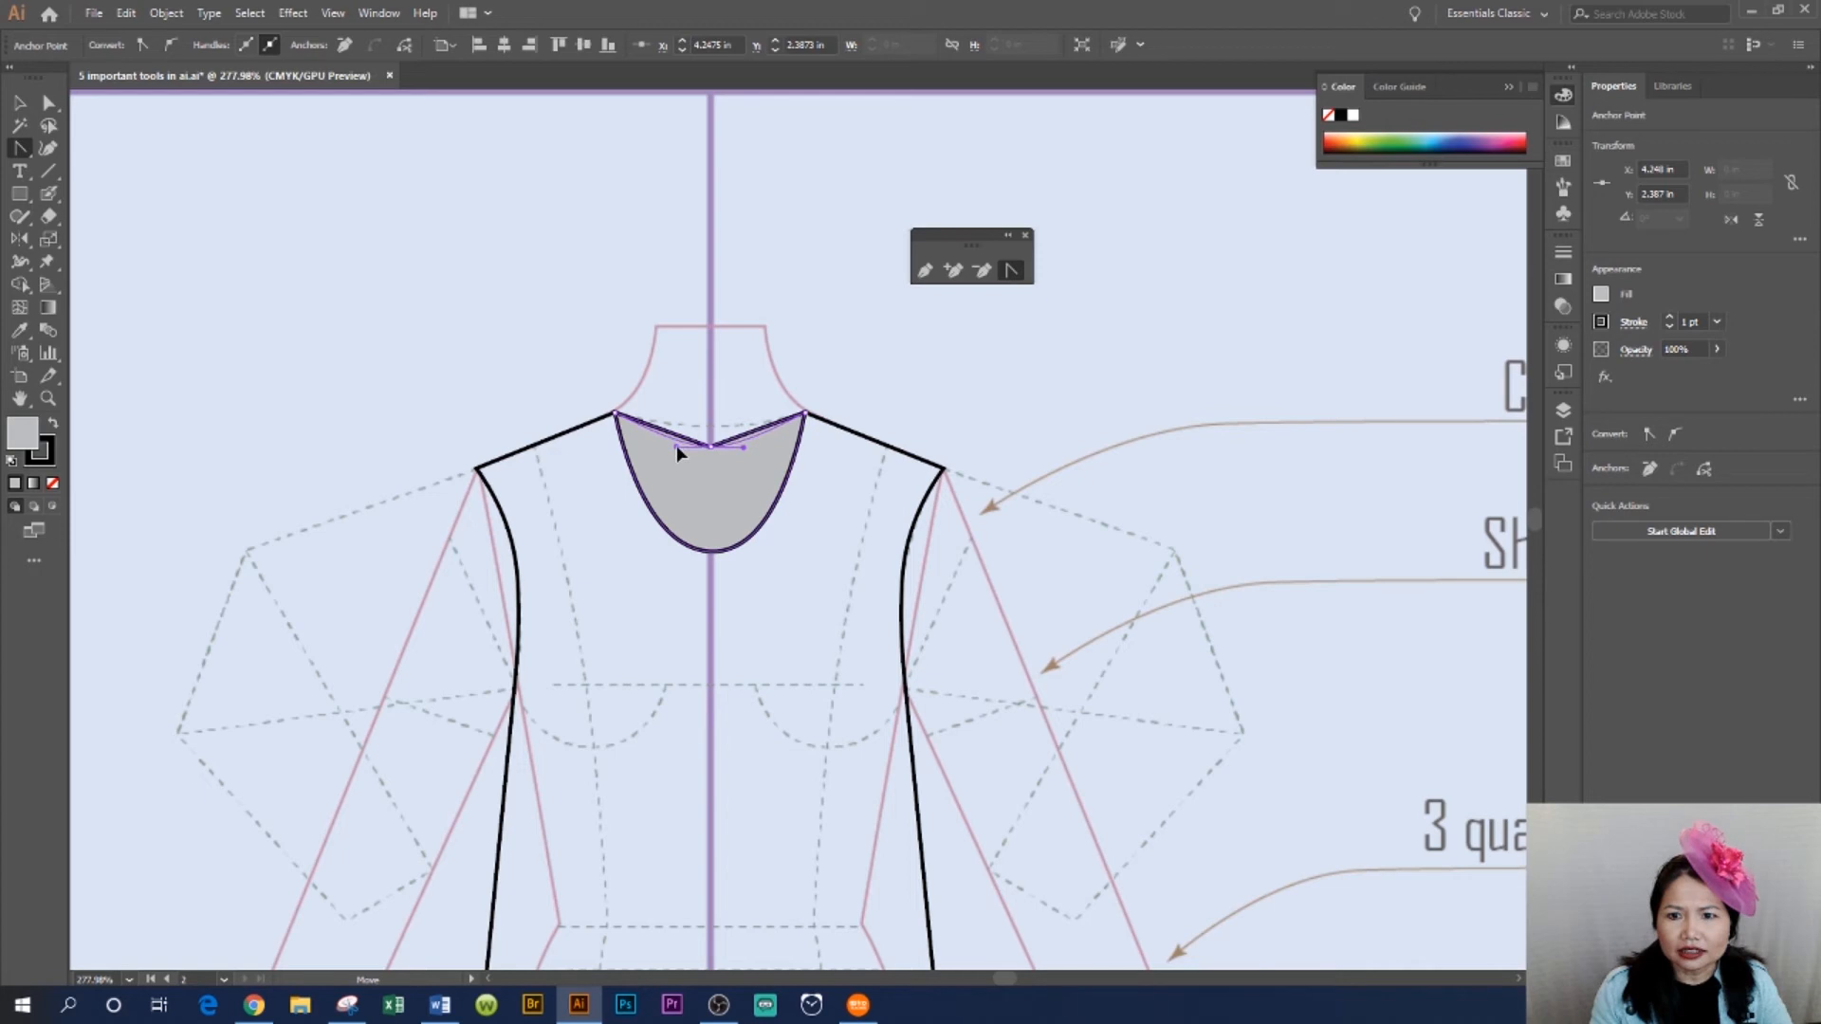
pyautogui.moveTo(676, 446); pyautogui.dragTo(675, 445)
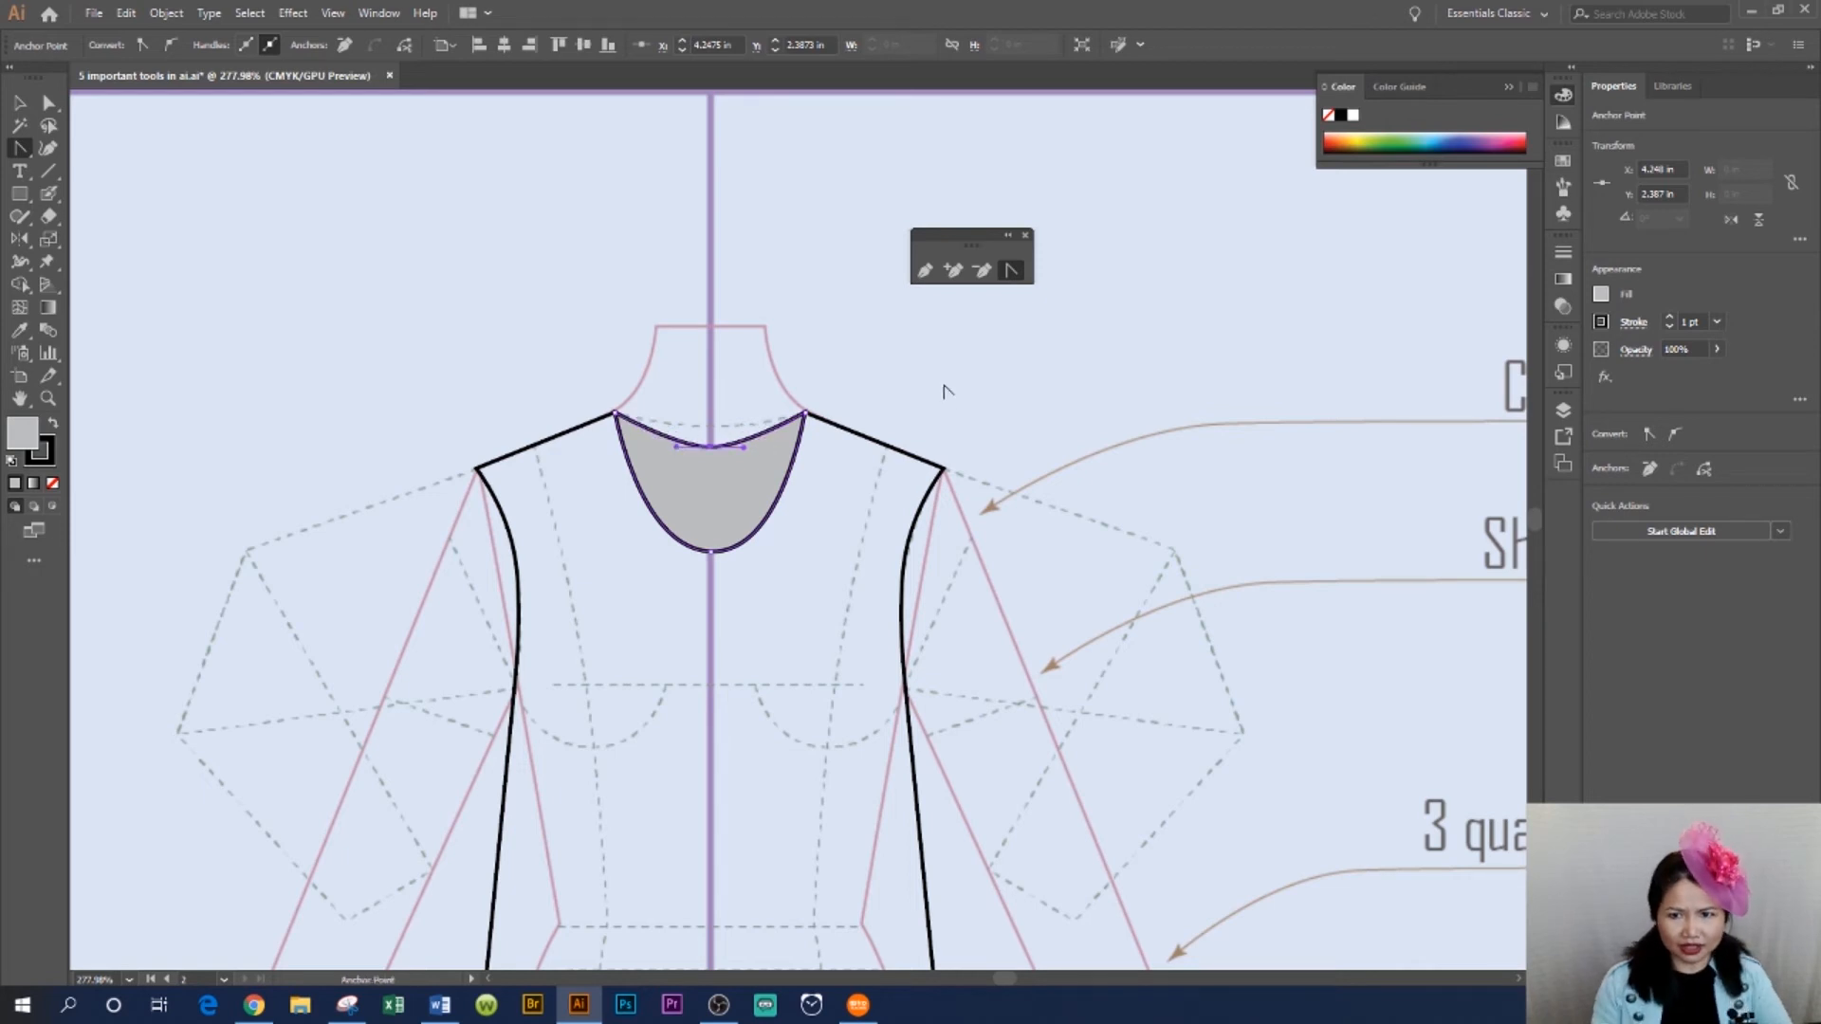
pyautogui.click(20, 103)
pyautogui.click(1035, 381)
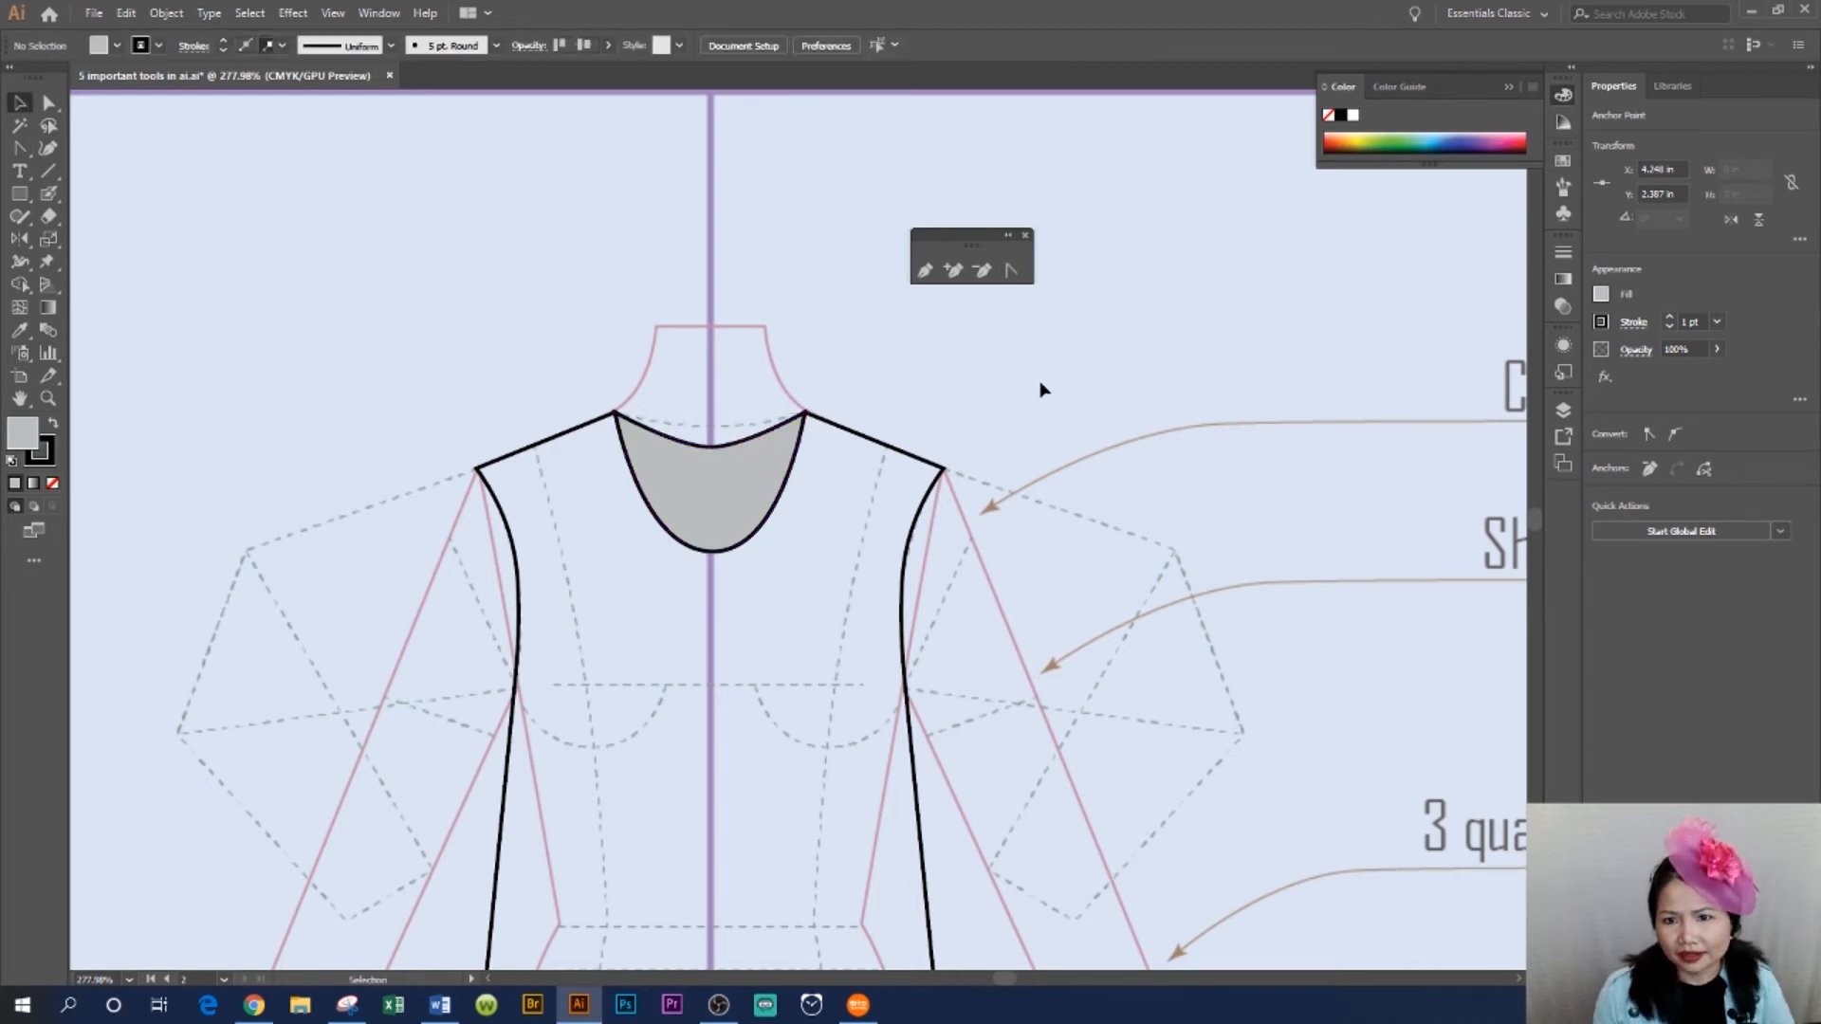
# - Copy the right armhole segment, paste it in front and join its ends into a closed shape
pyautogui.hotkey('ctrl', '-')
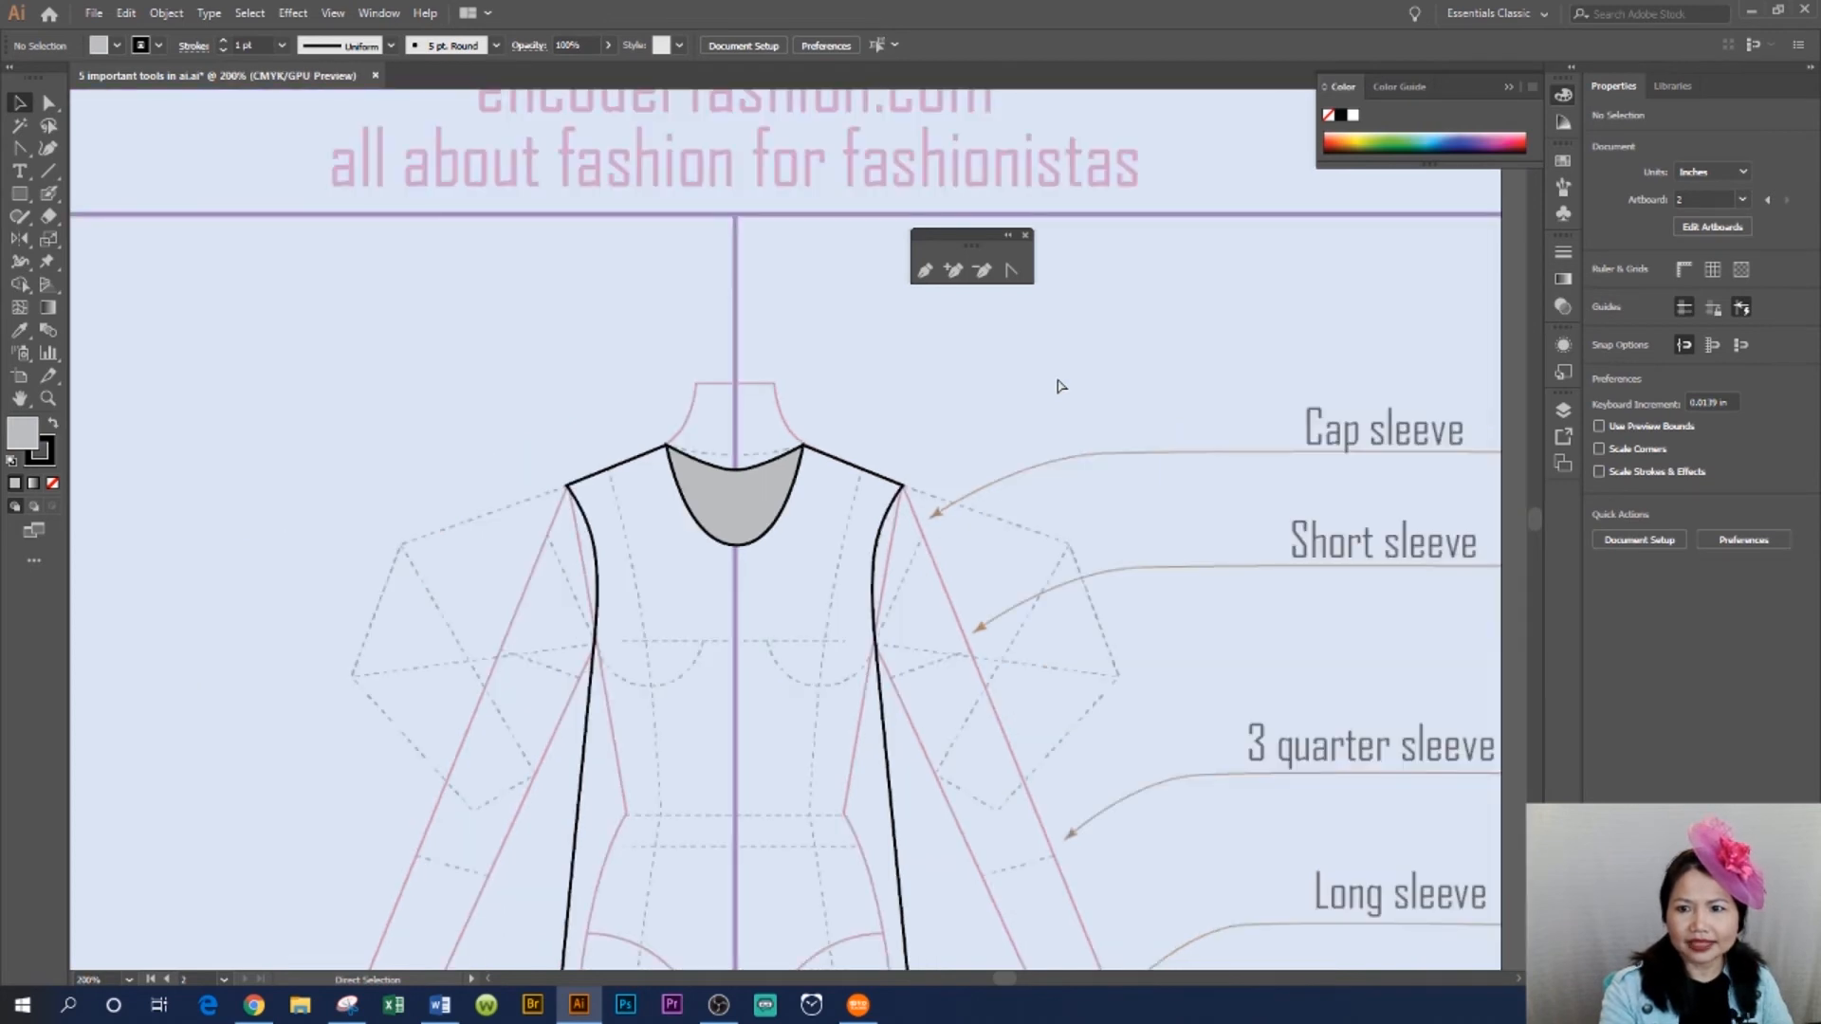
pyautogui.moveTo(760, 697); pyautogui.dragTo(667, 516)
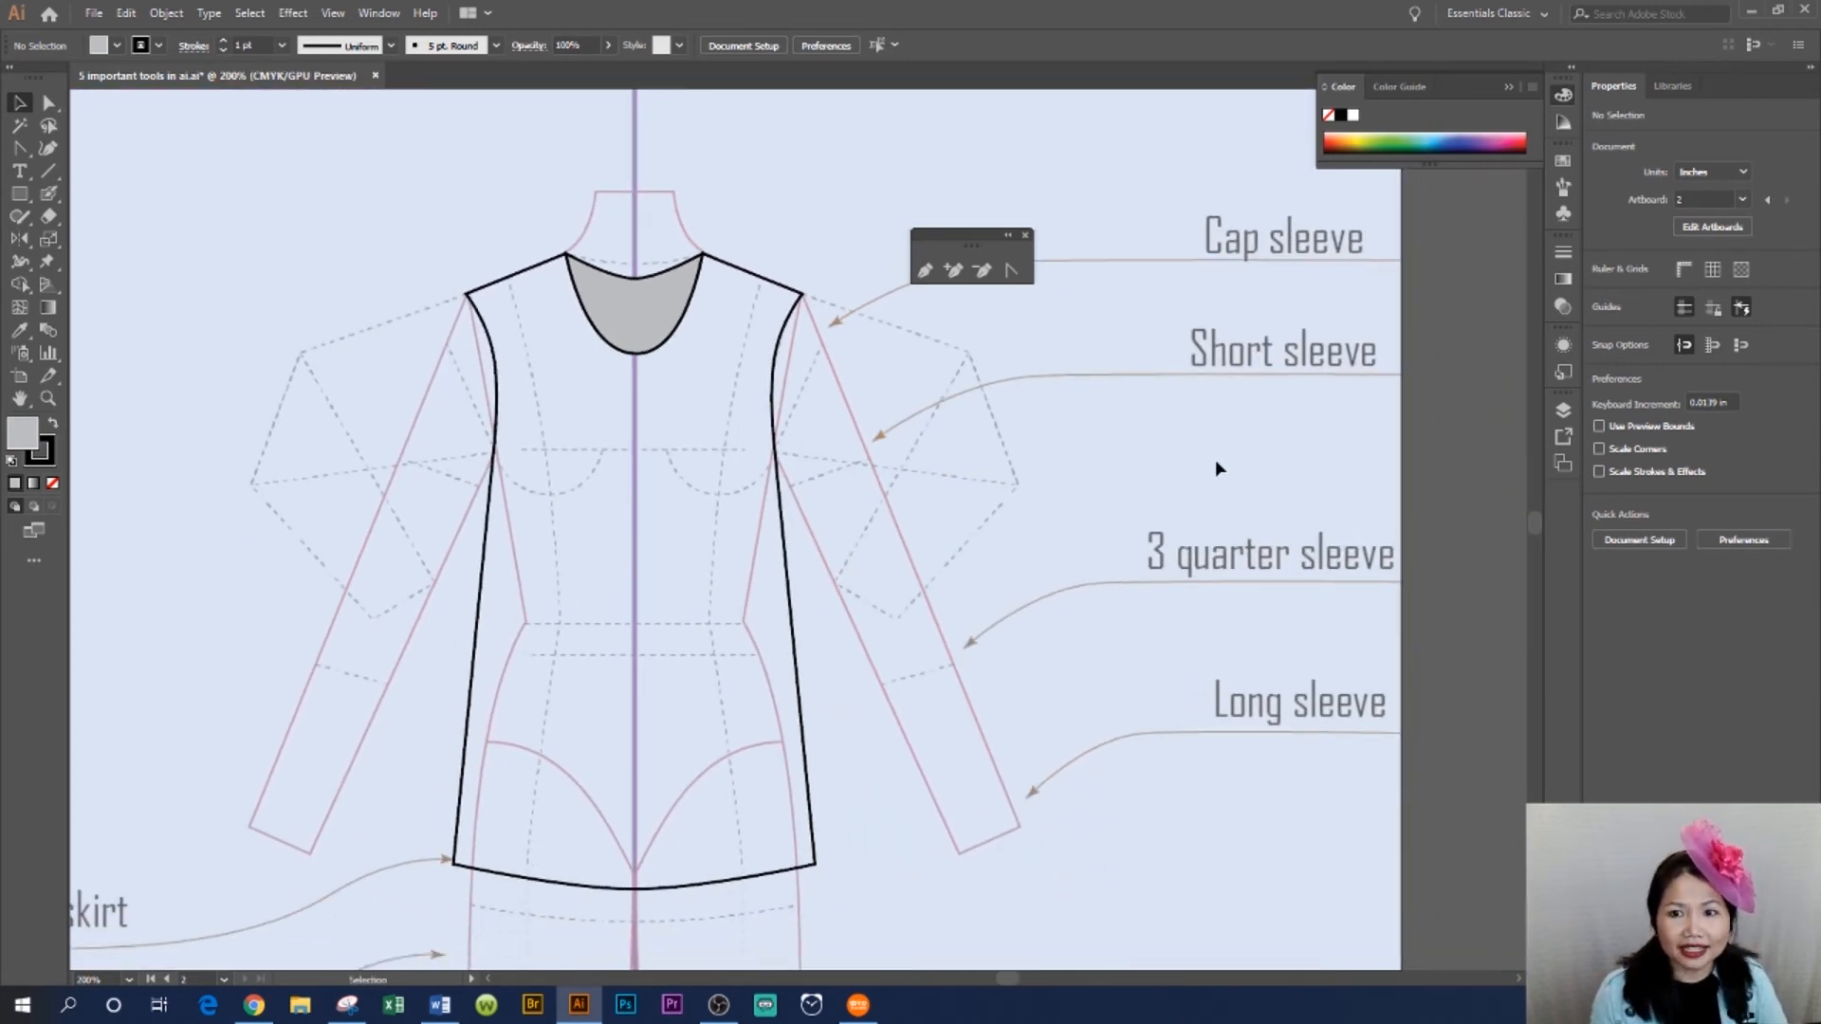
pyautogui.click(50, 103)
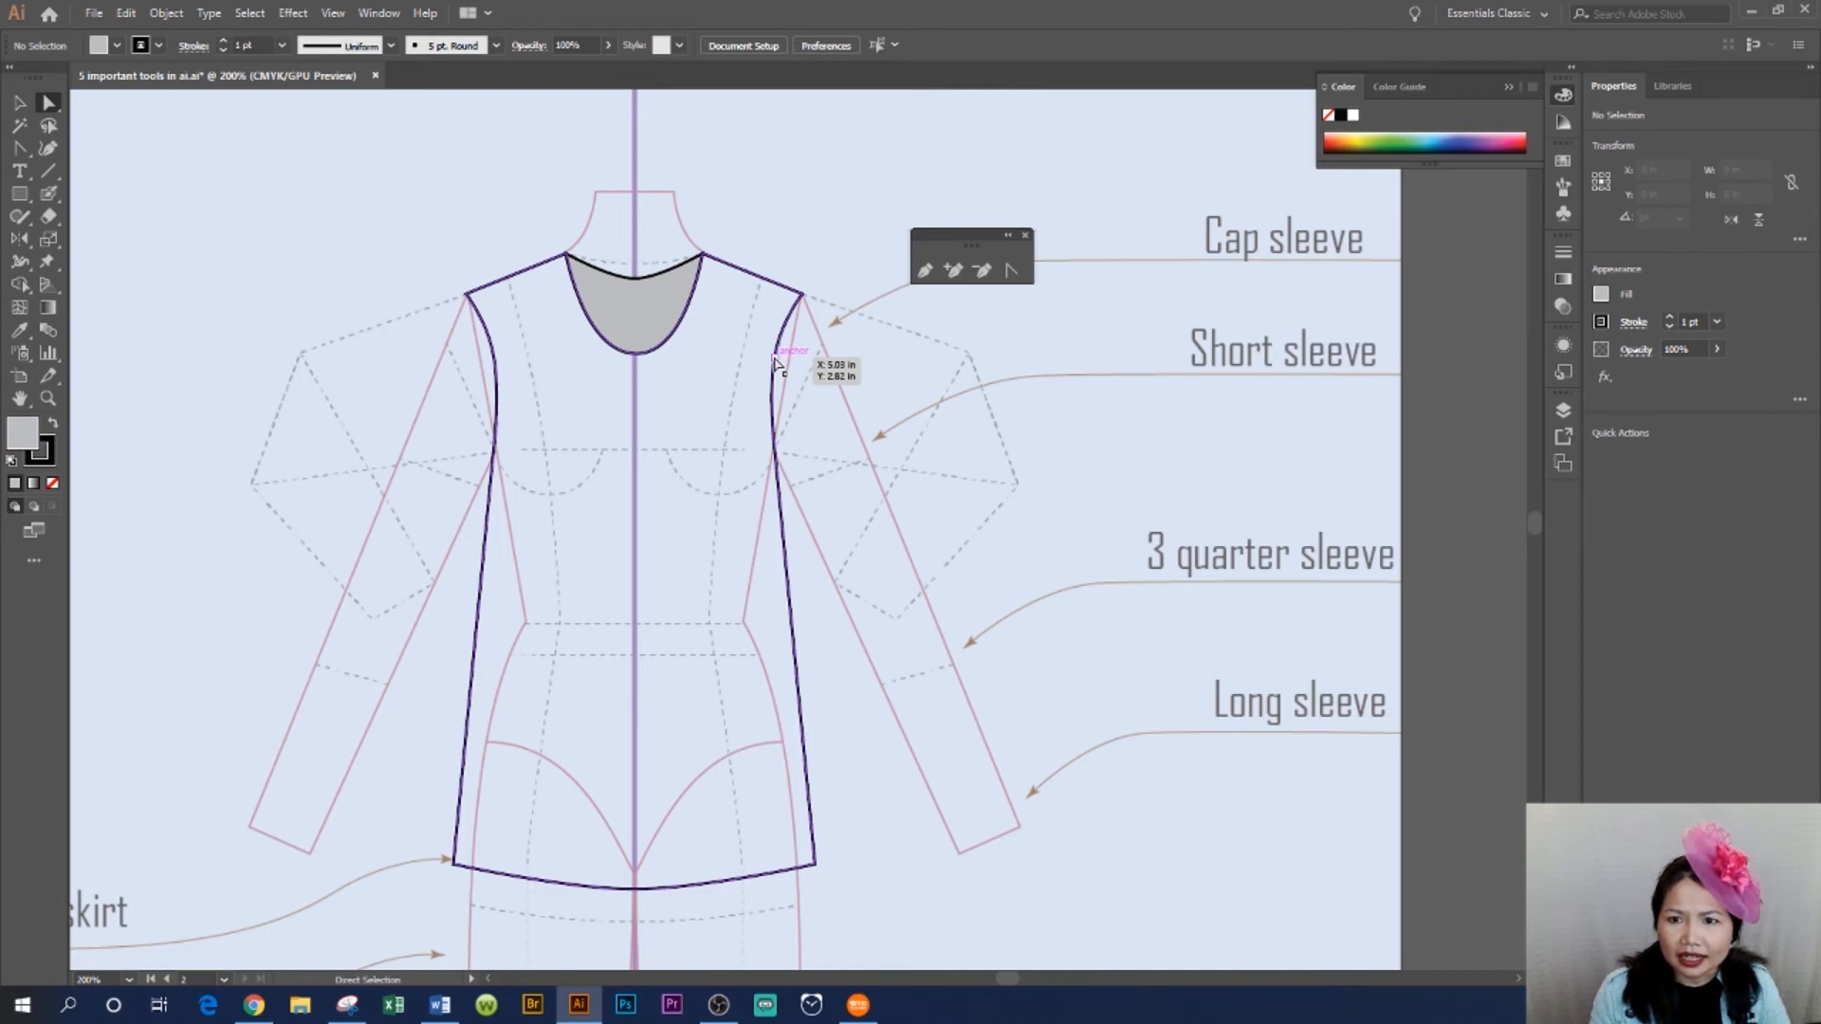
pyautogui.click(773, 359)
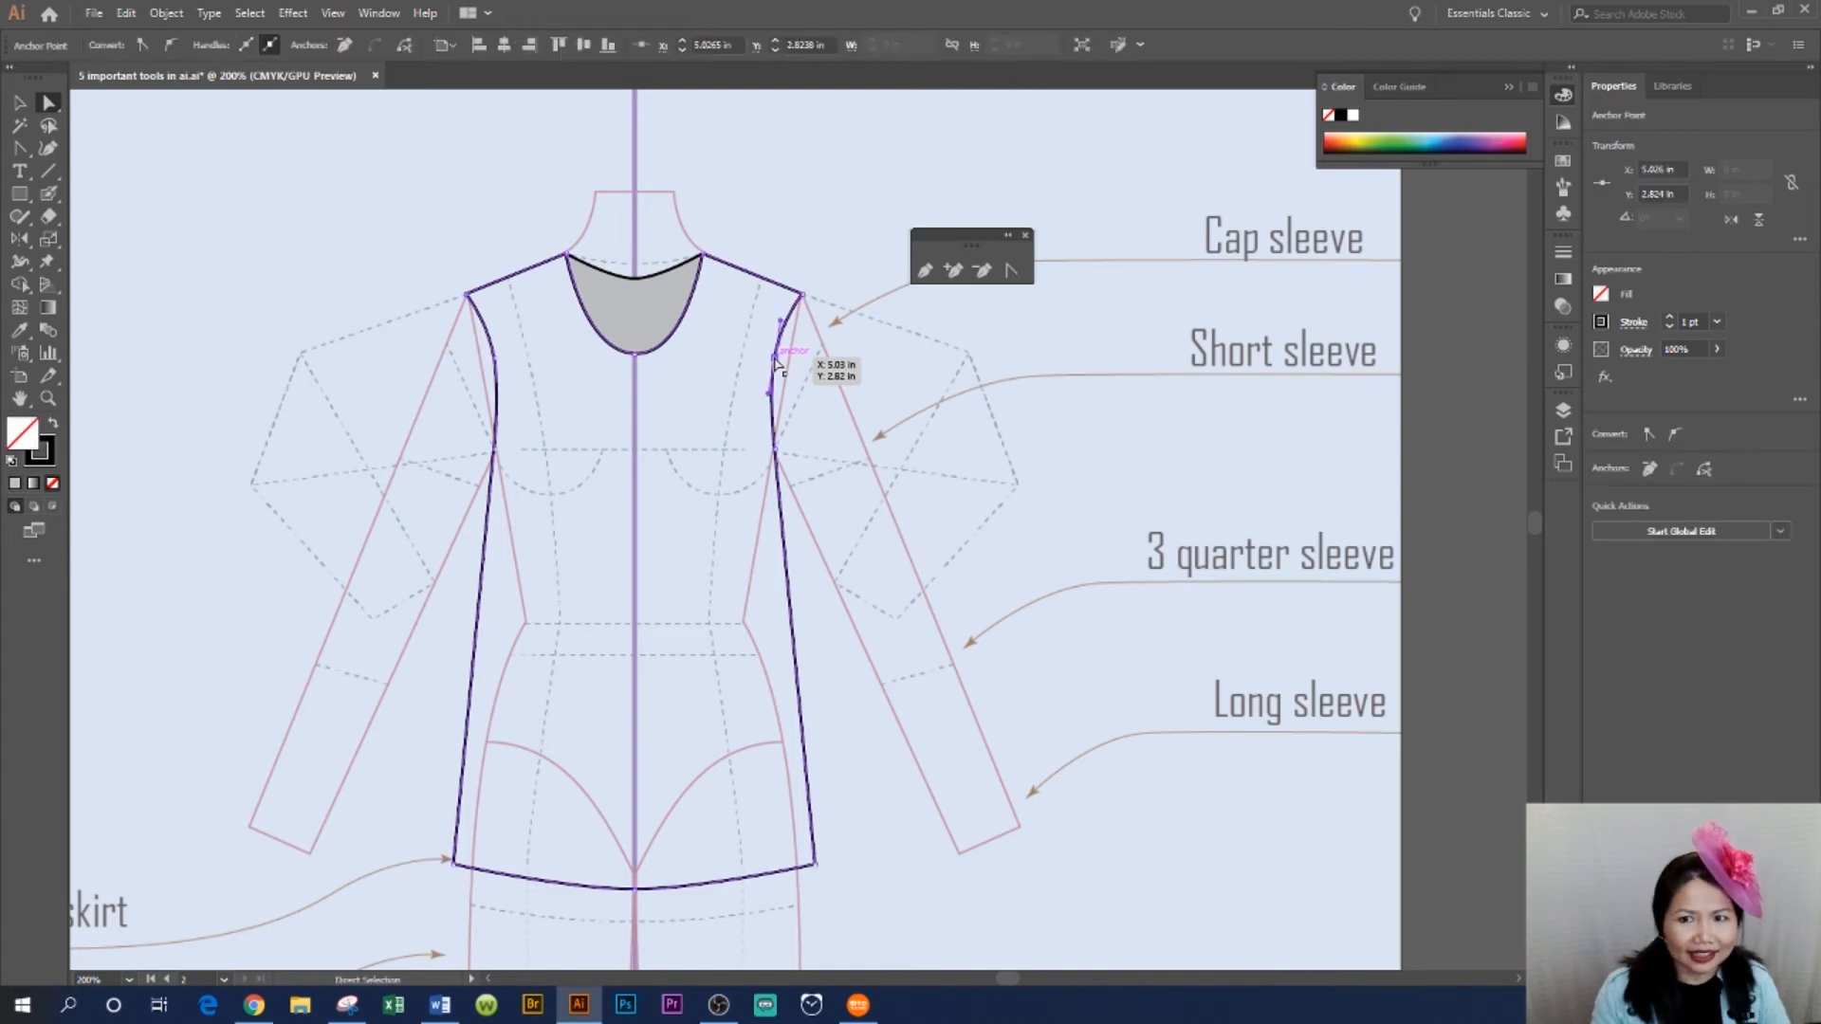
pyautogui.hotkey('ctrl', 'c')
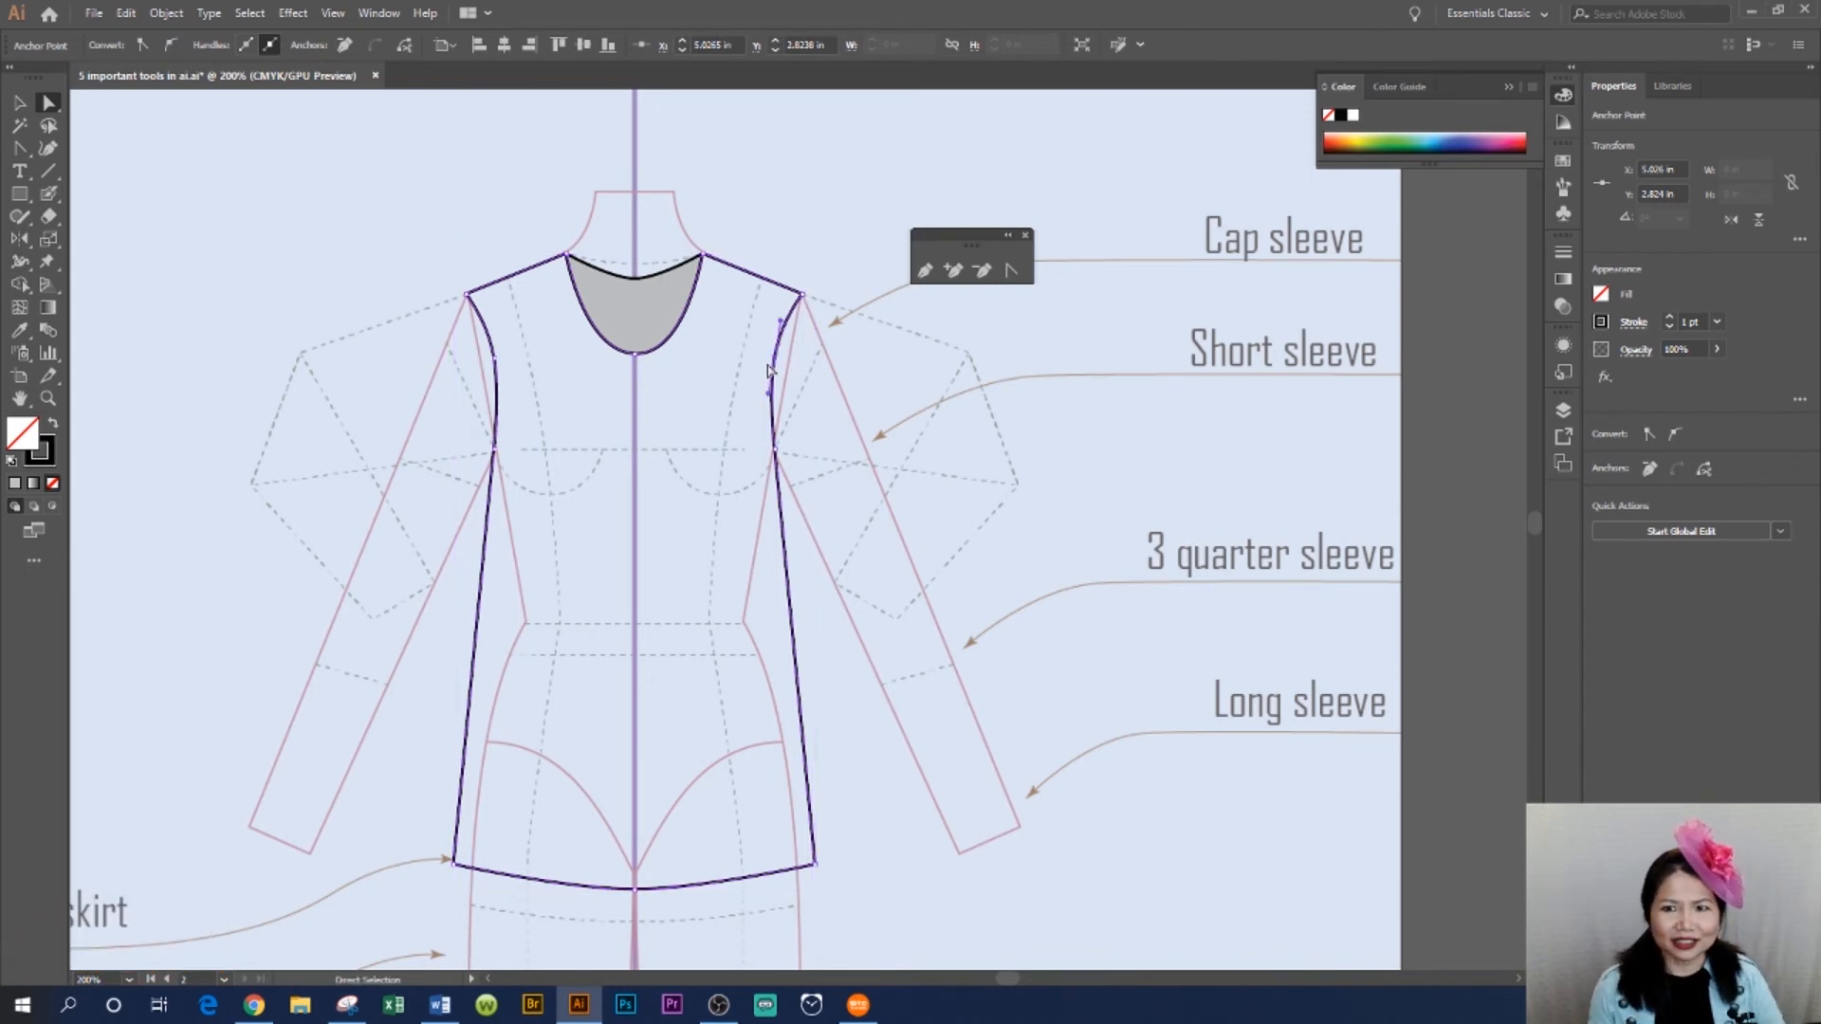
pyautogui.press('ctrl')
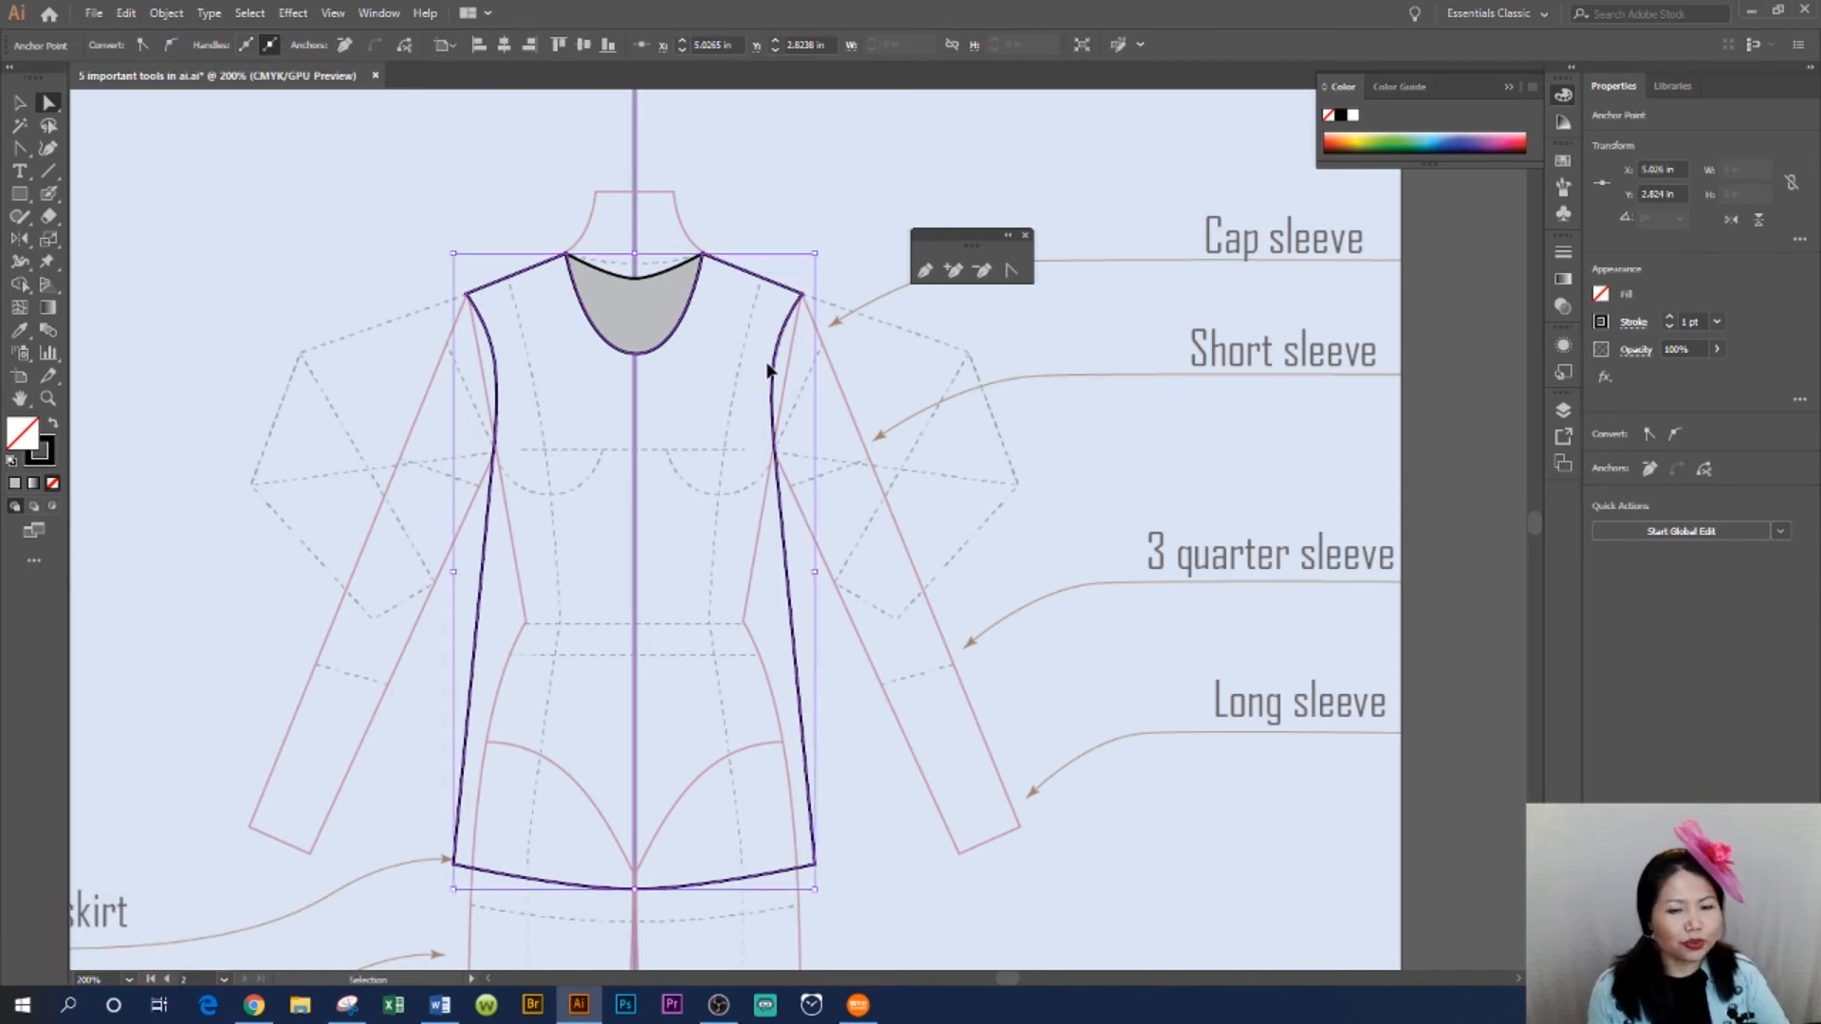
pyautogui.hotkey('ctrl', 'f')
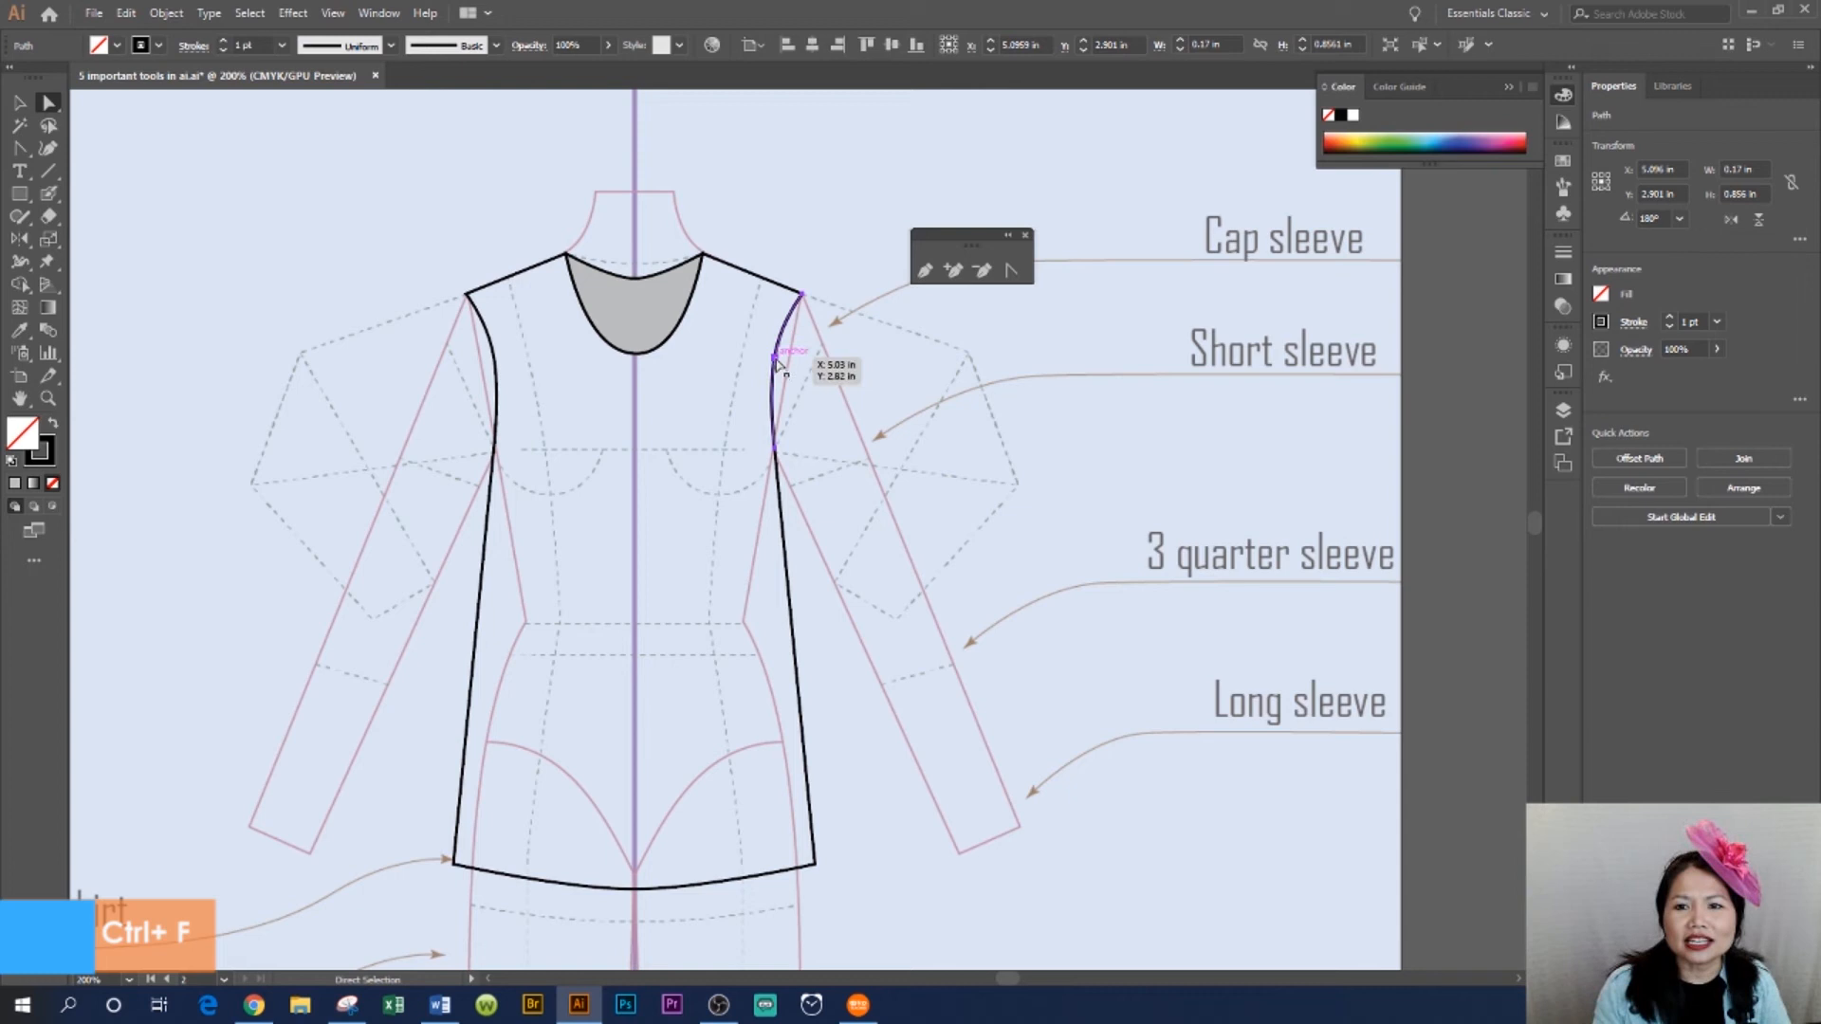
pyautogui.rightClick(782, 354)
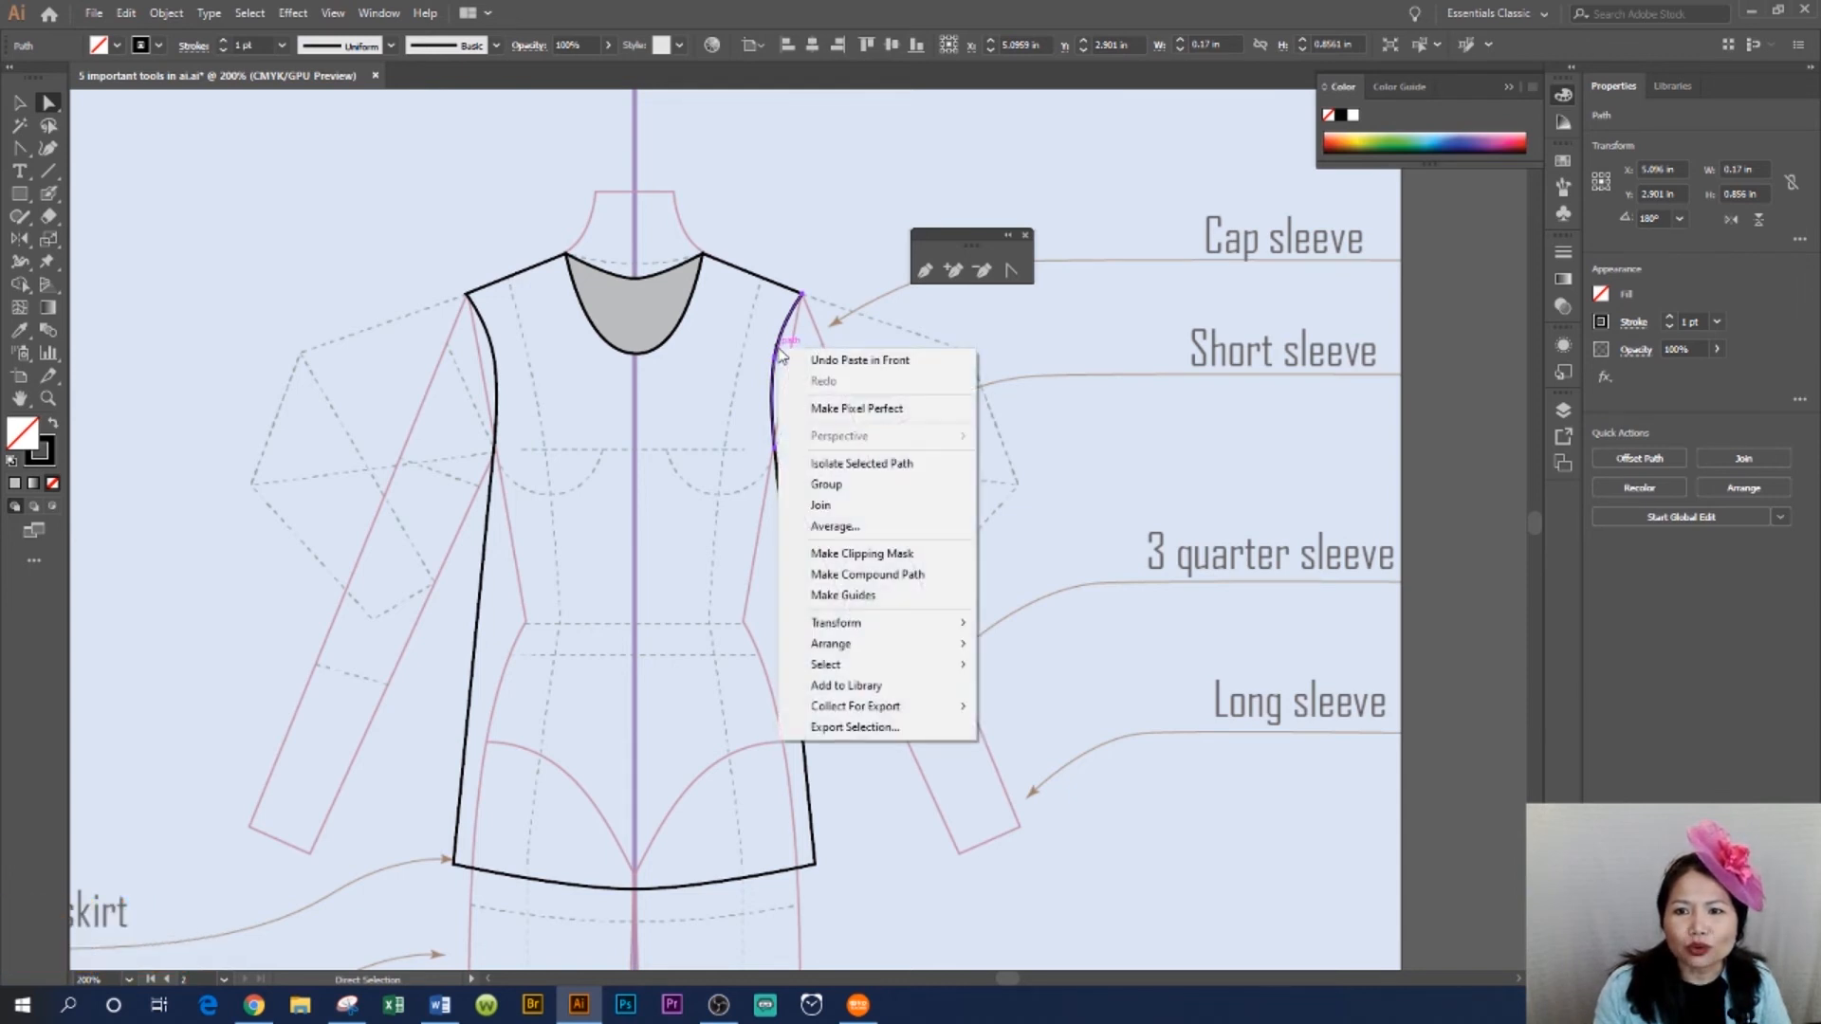
pyautogui.click(887, 507)
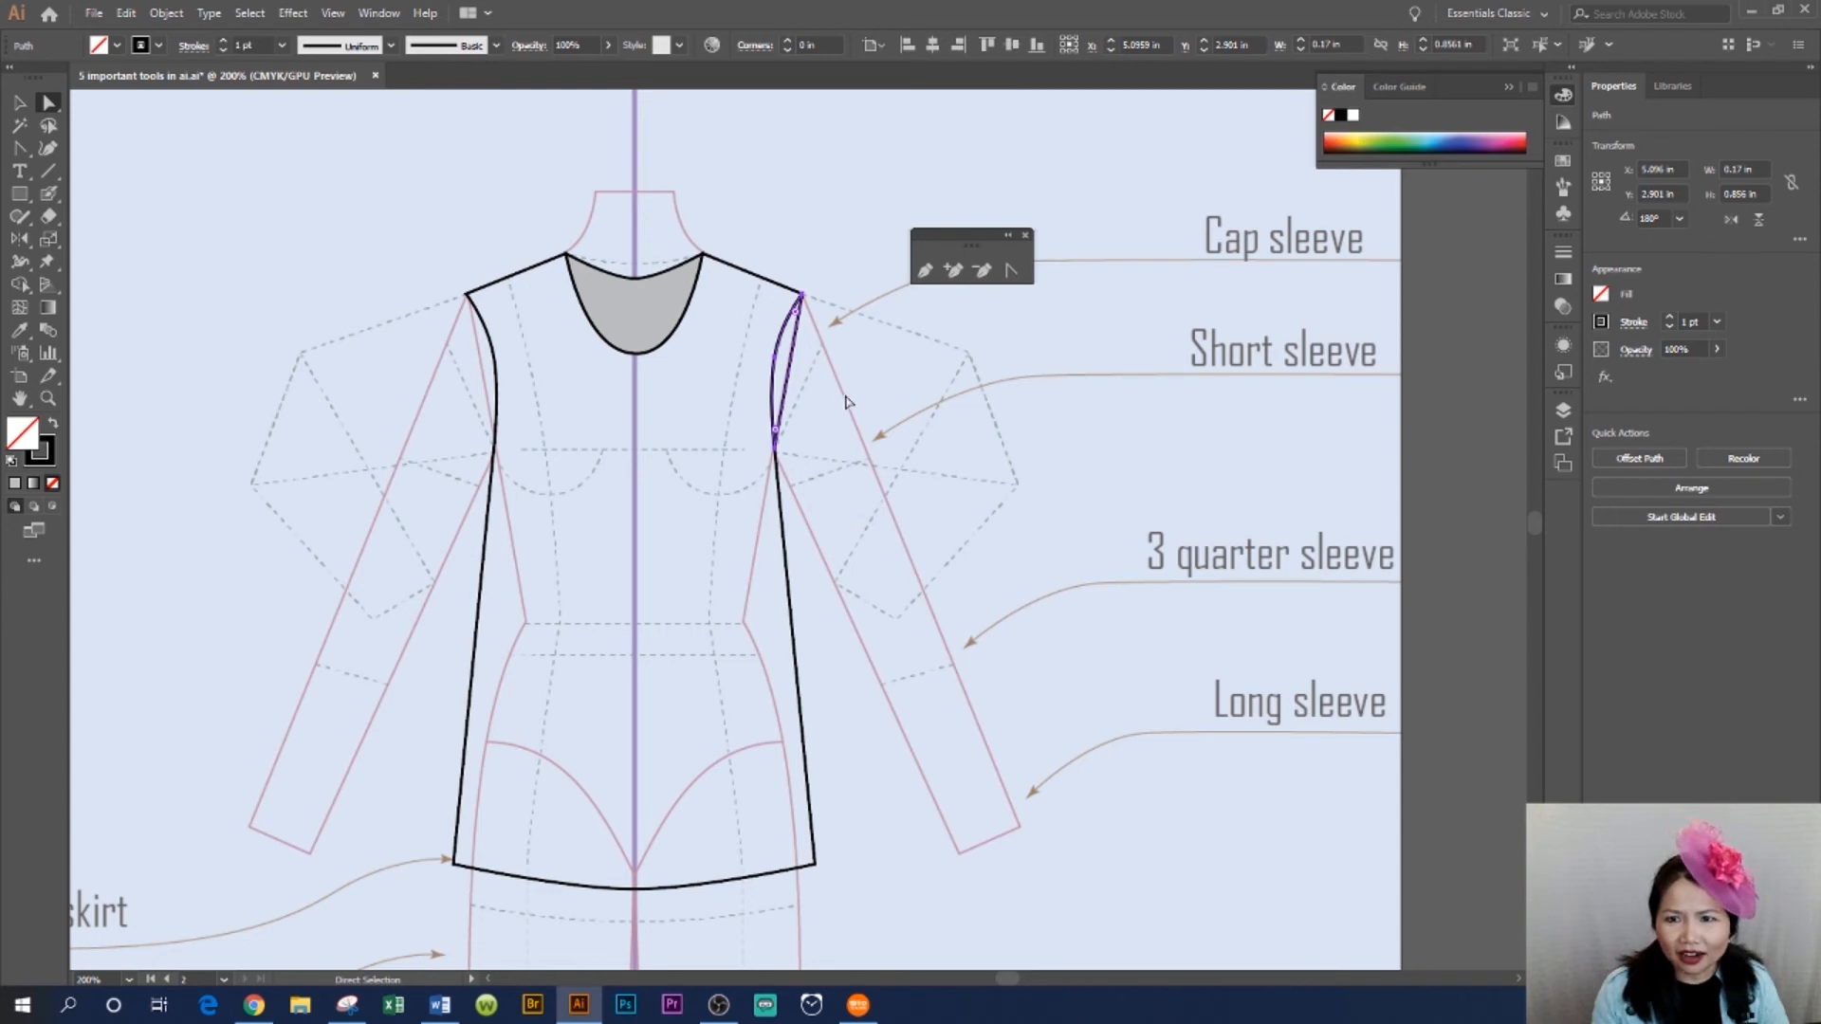
# - Add anchor points to the copied armhole shape and pull them outward into a short sleeve
pyautogui.click(956, 273)
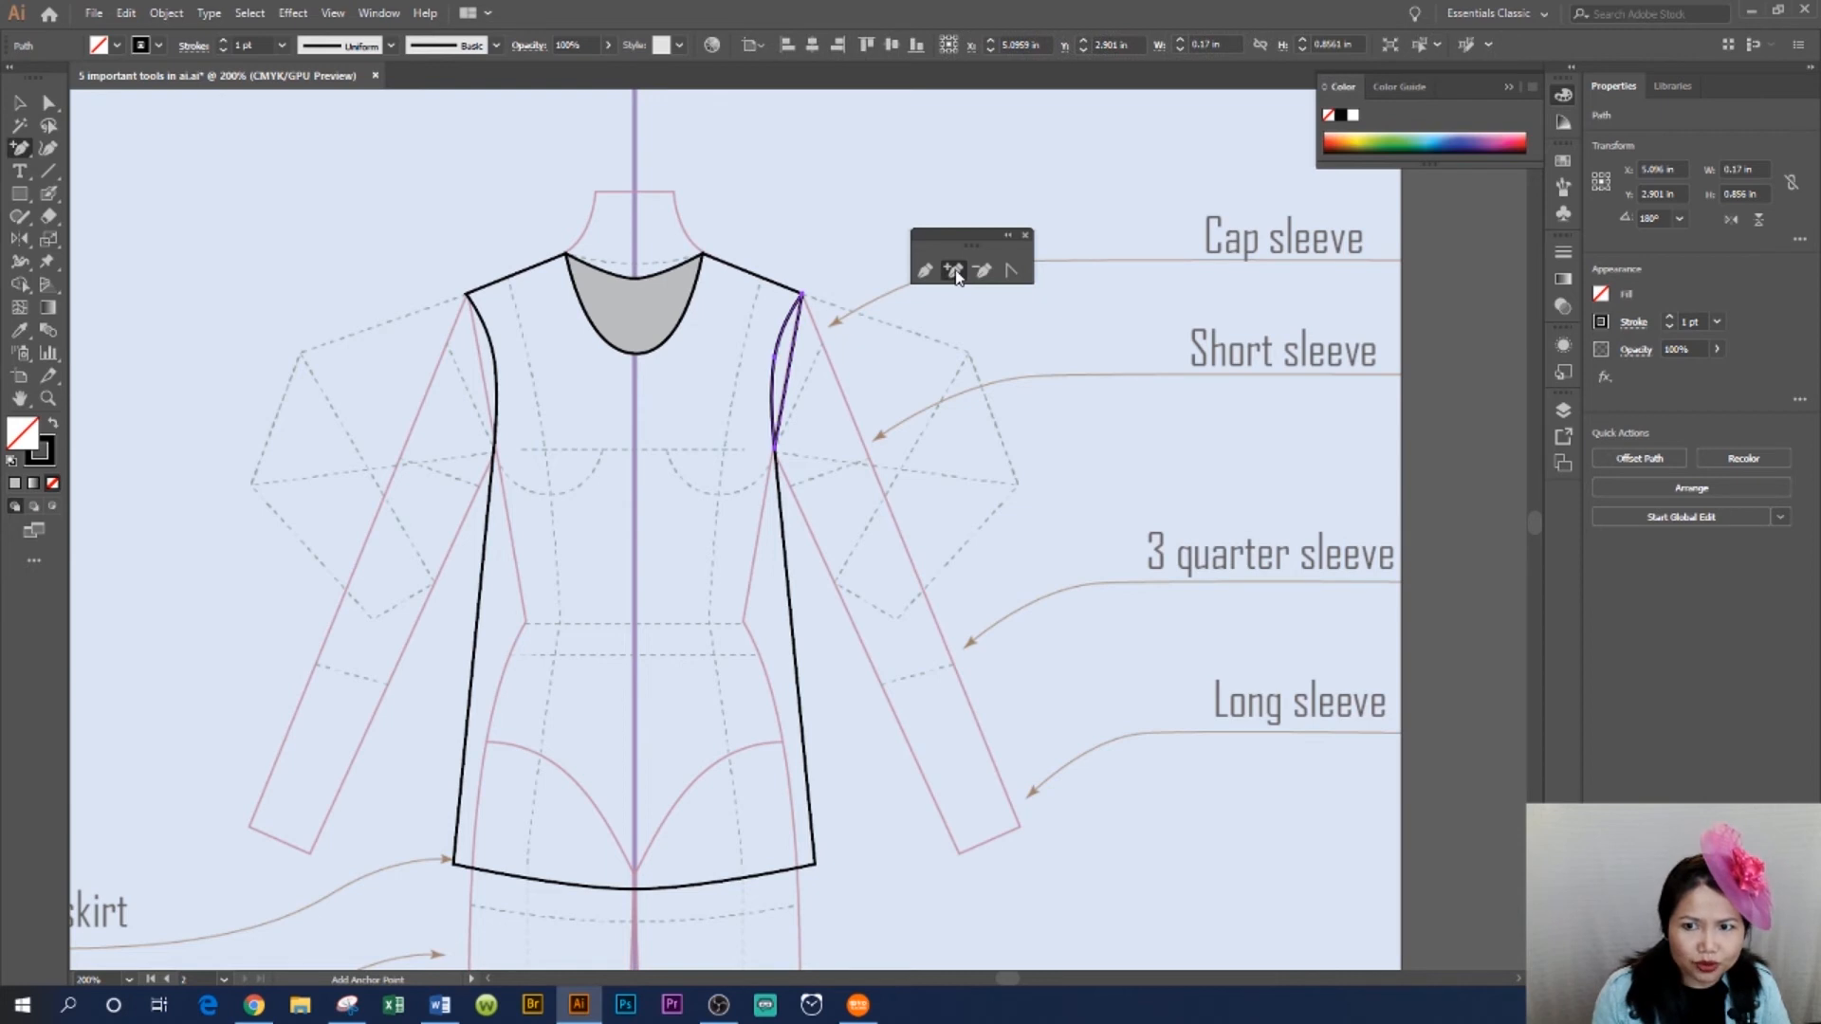
pyautogui.click(798, 336)
pyautogui.click(788, 406)
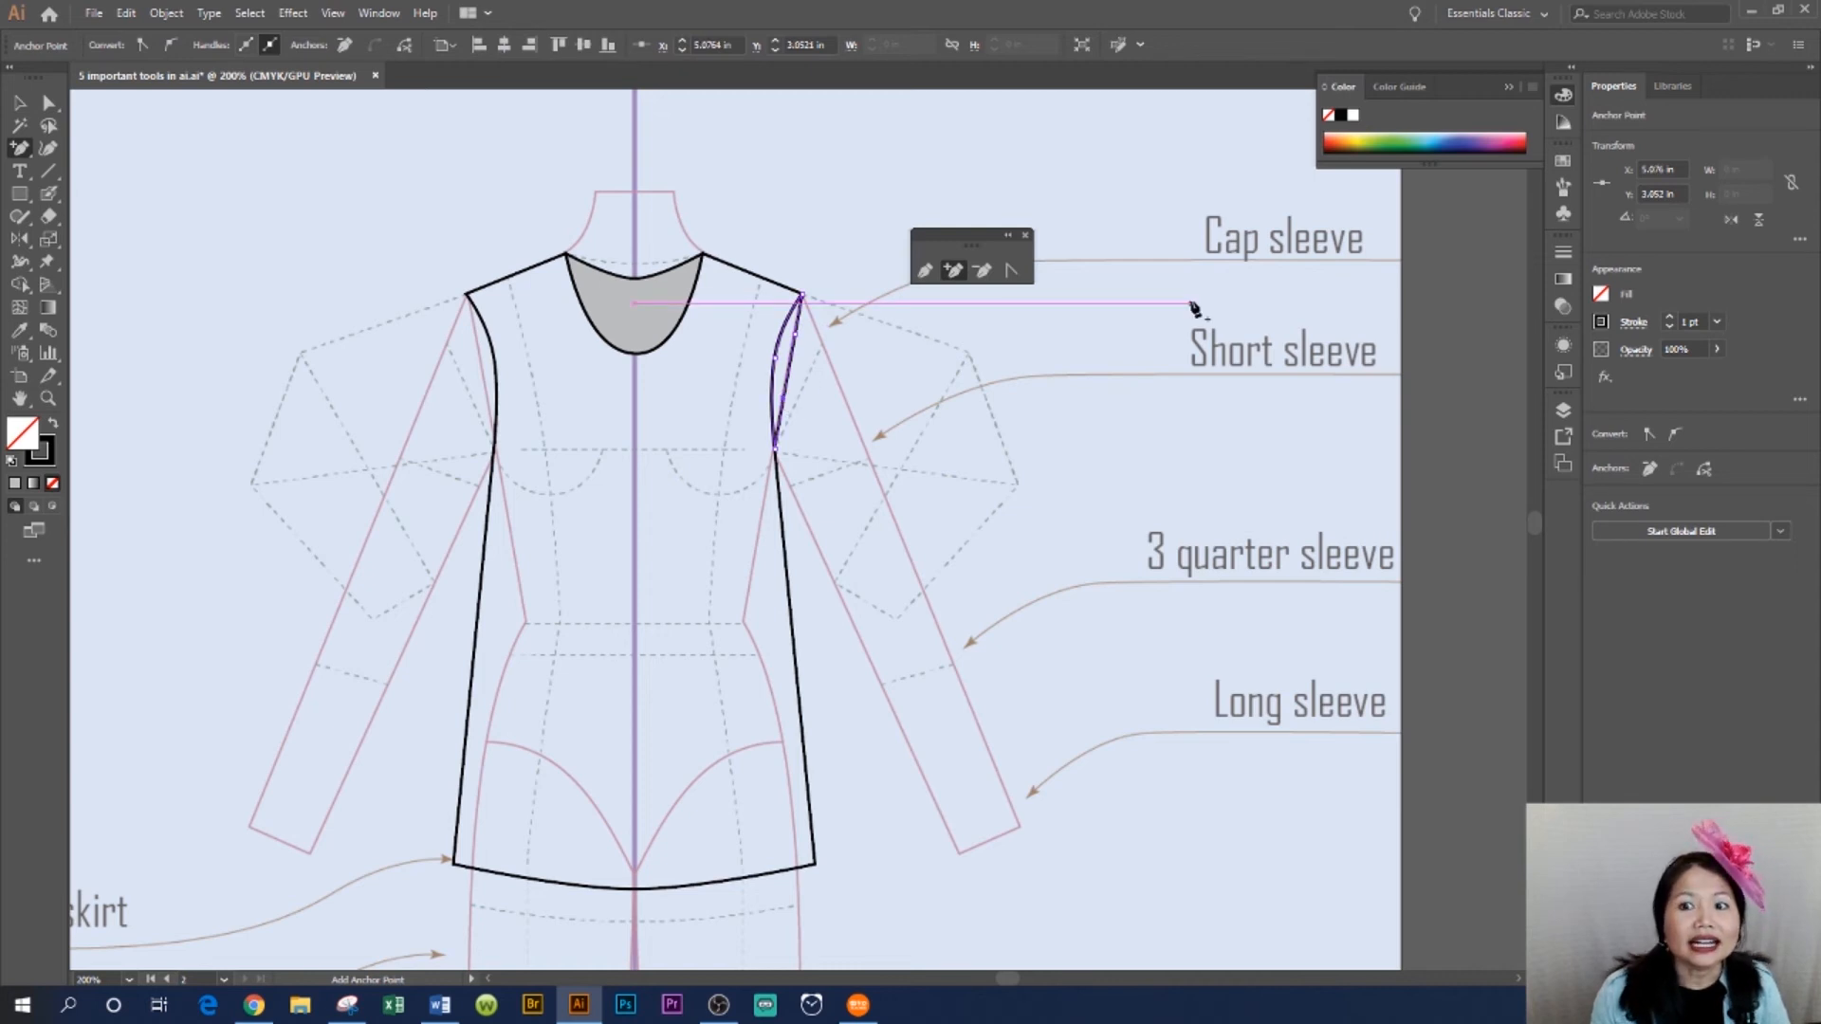
pyautogui.click(50, 106)
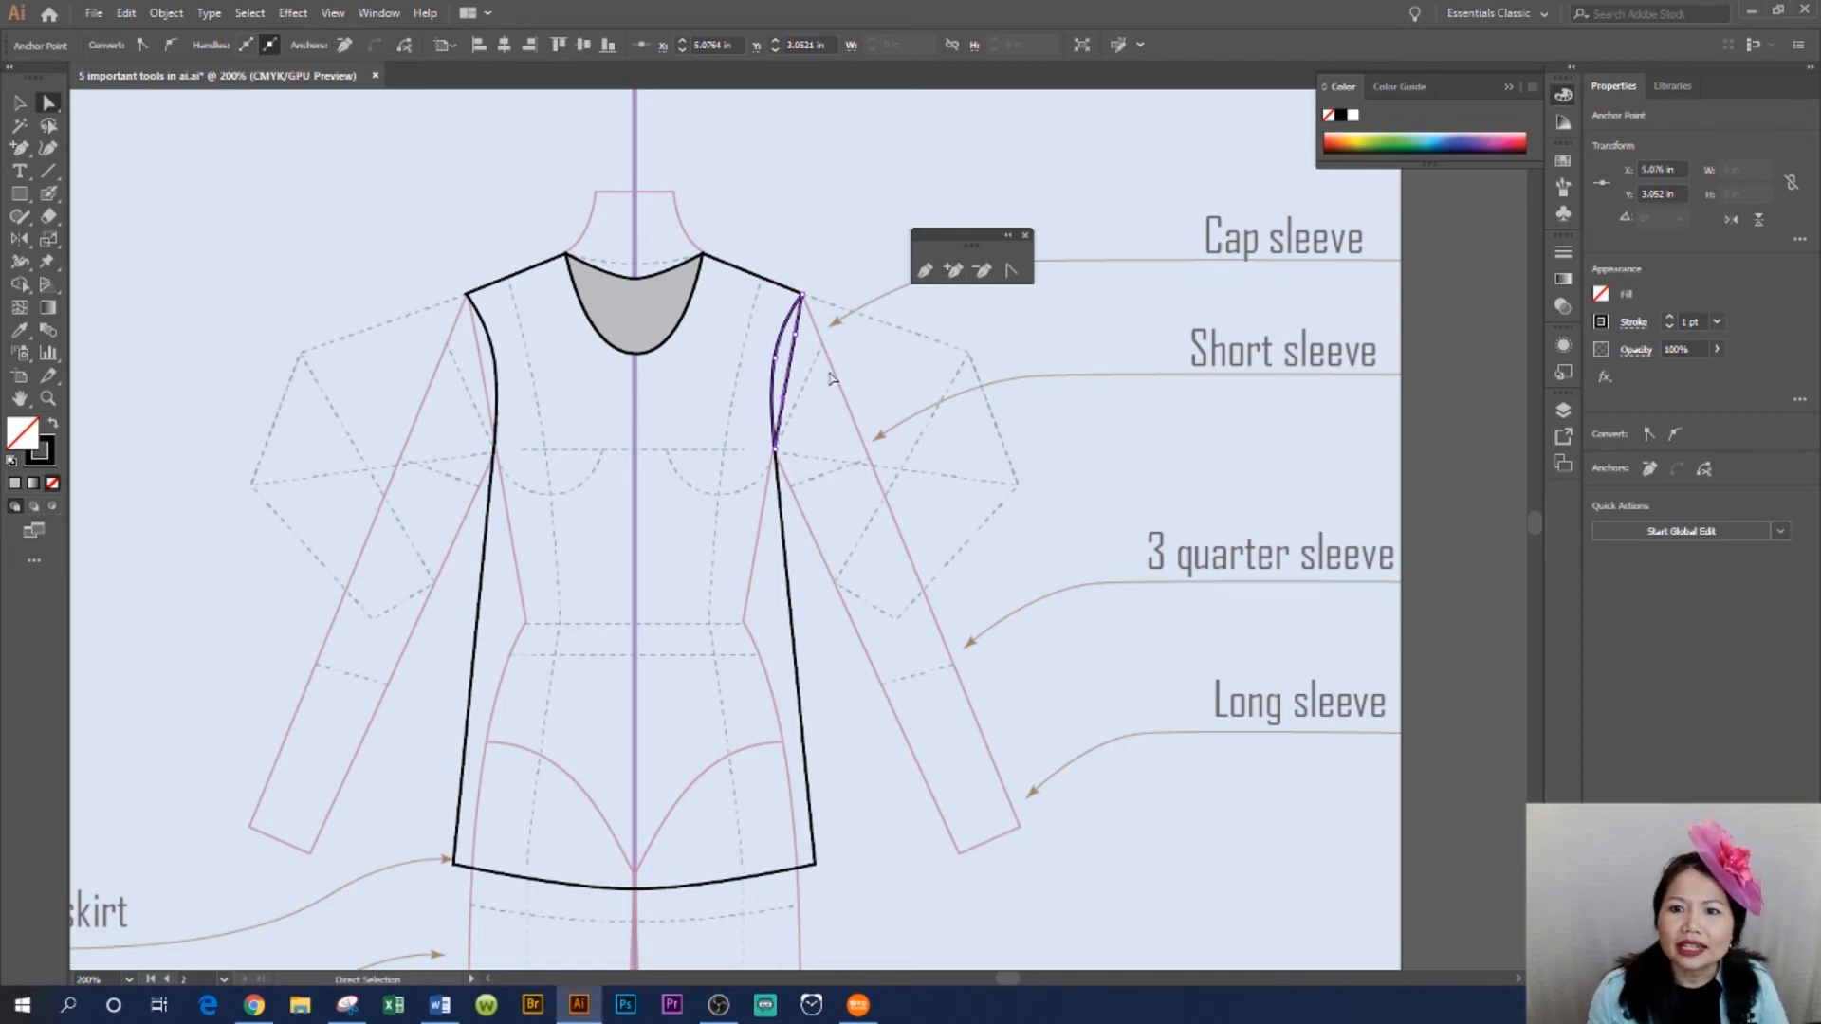
pyautogui.moveTo(792, 379); pyautogui.dragTo(833, 540)
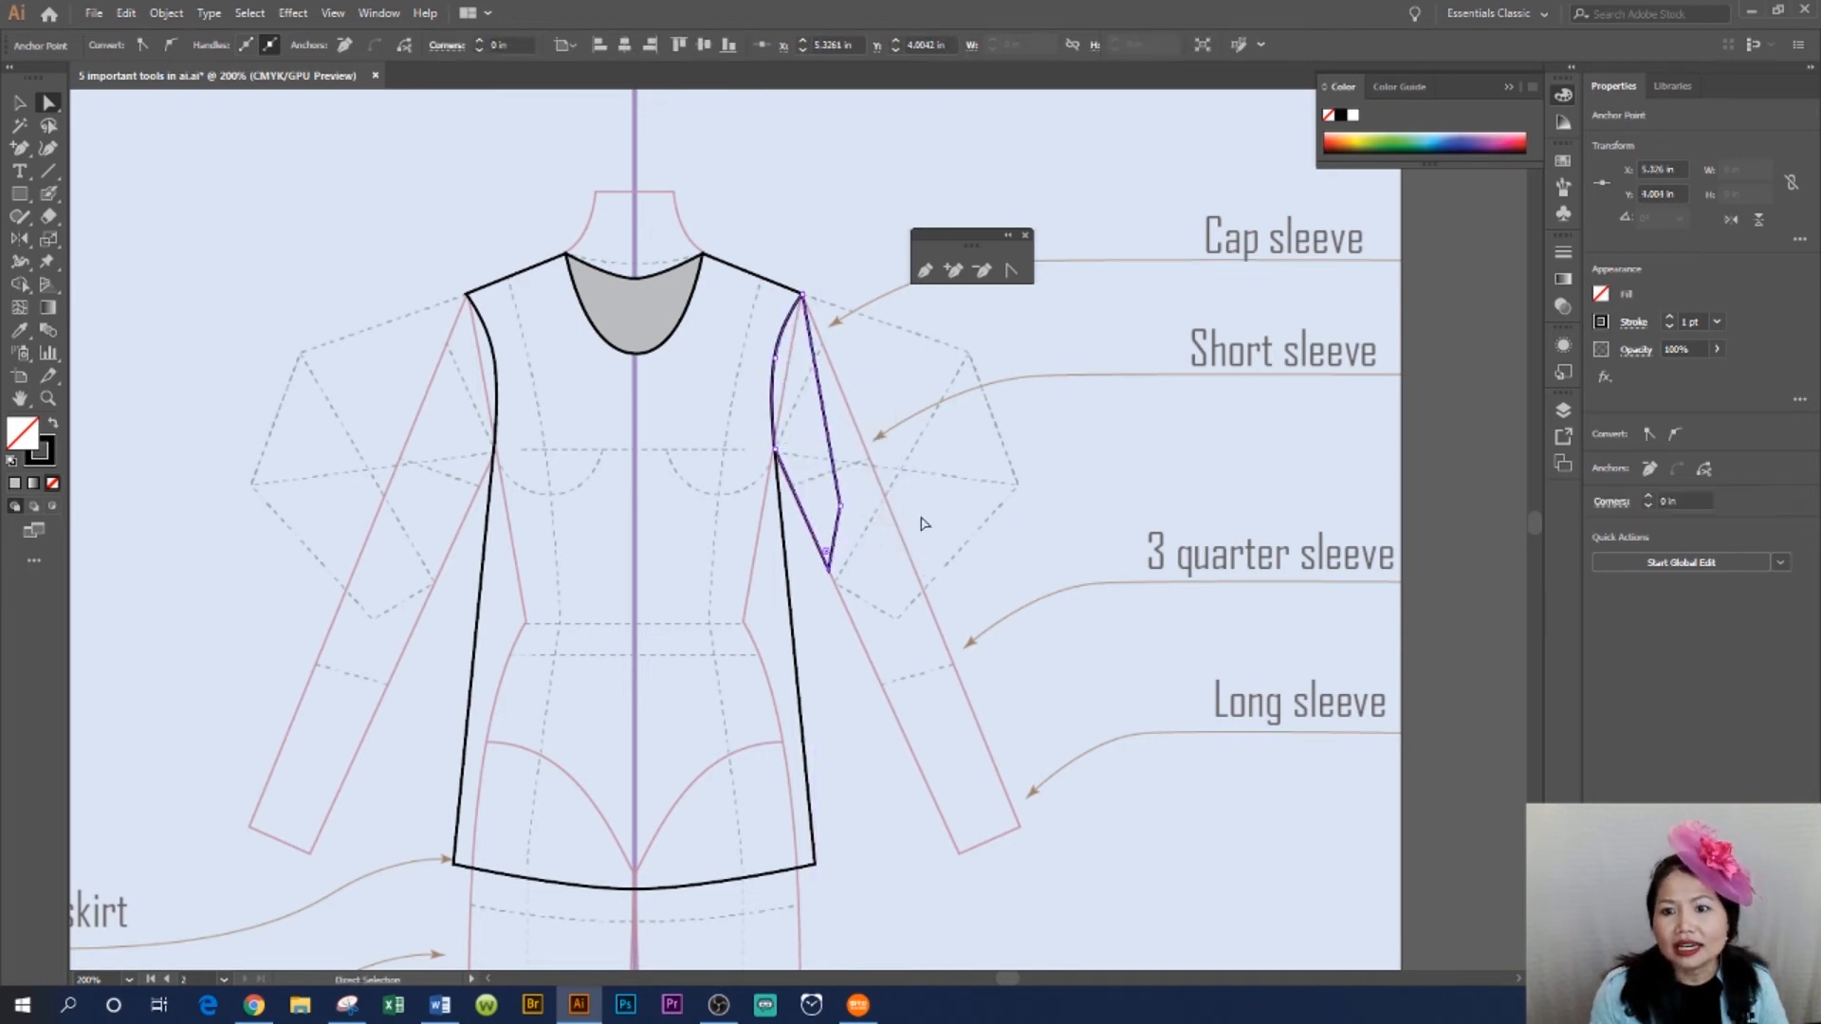
pyautogui.moveTo(840, 505); pyautogui.dragTo(892, 518)
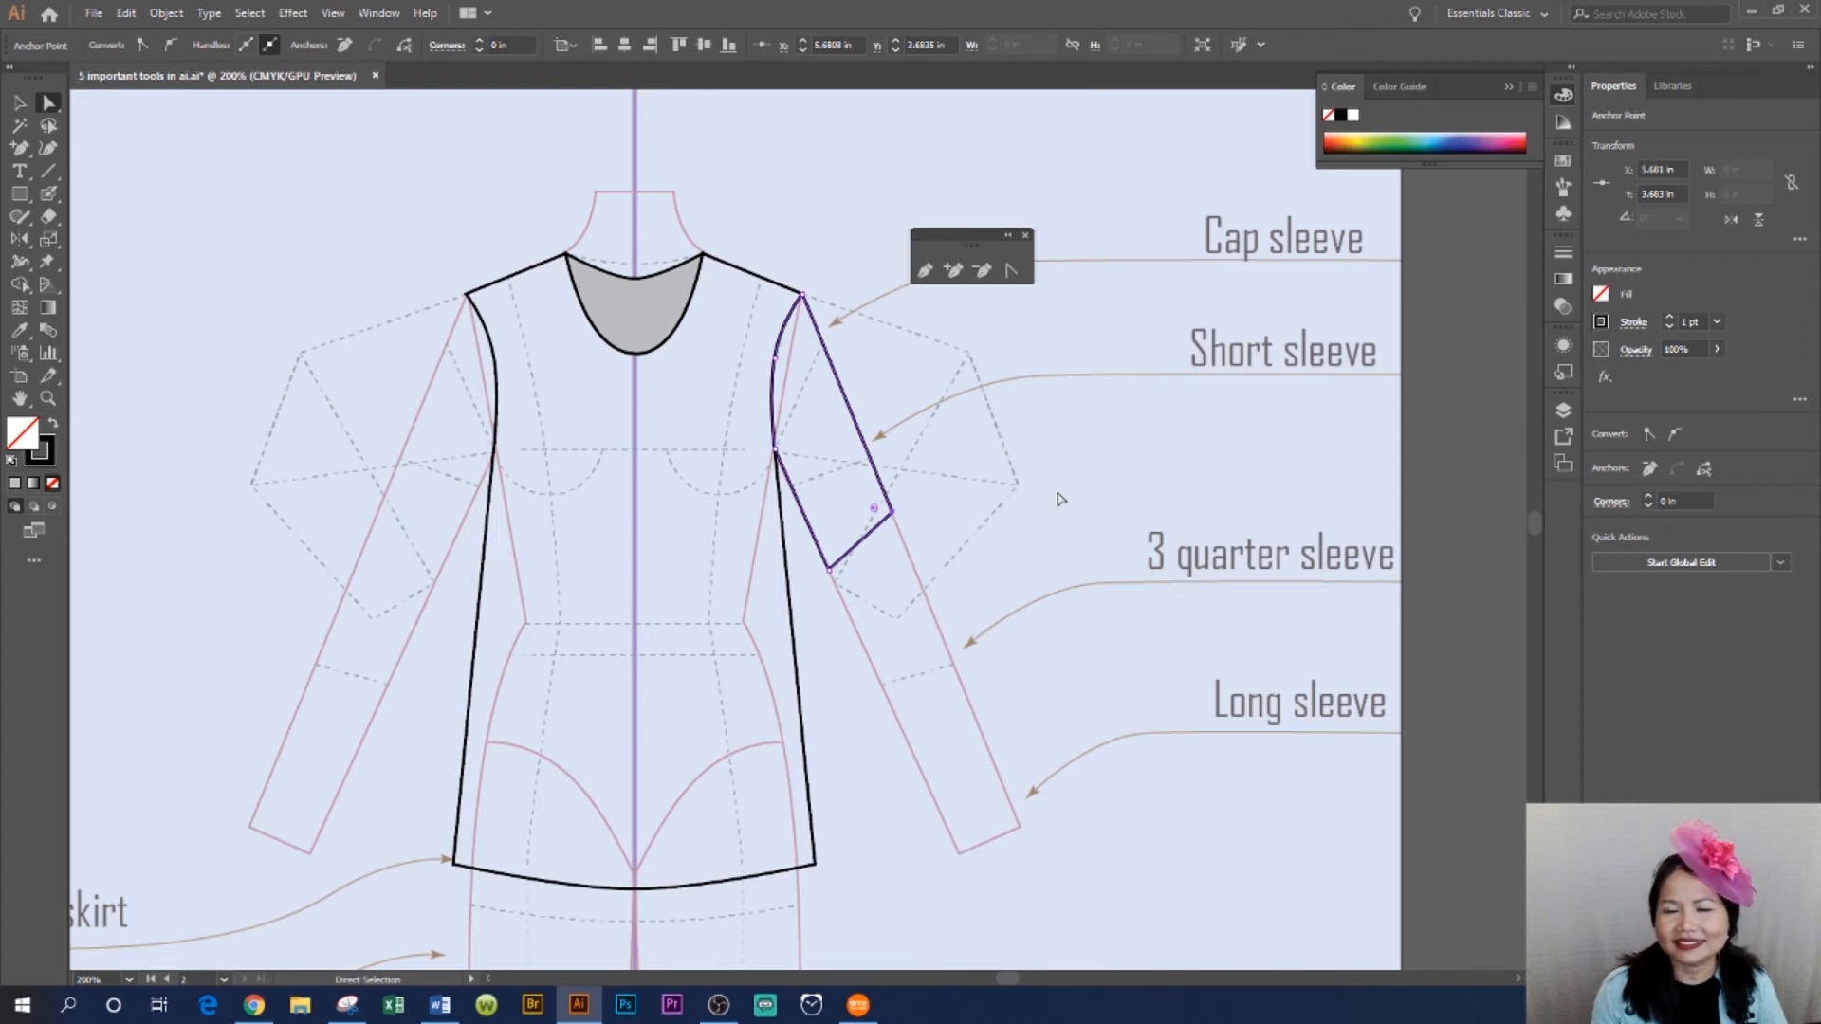
pyautogui.click(1168, 456)
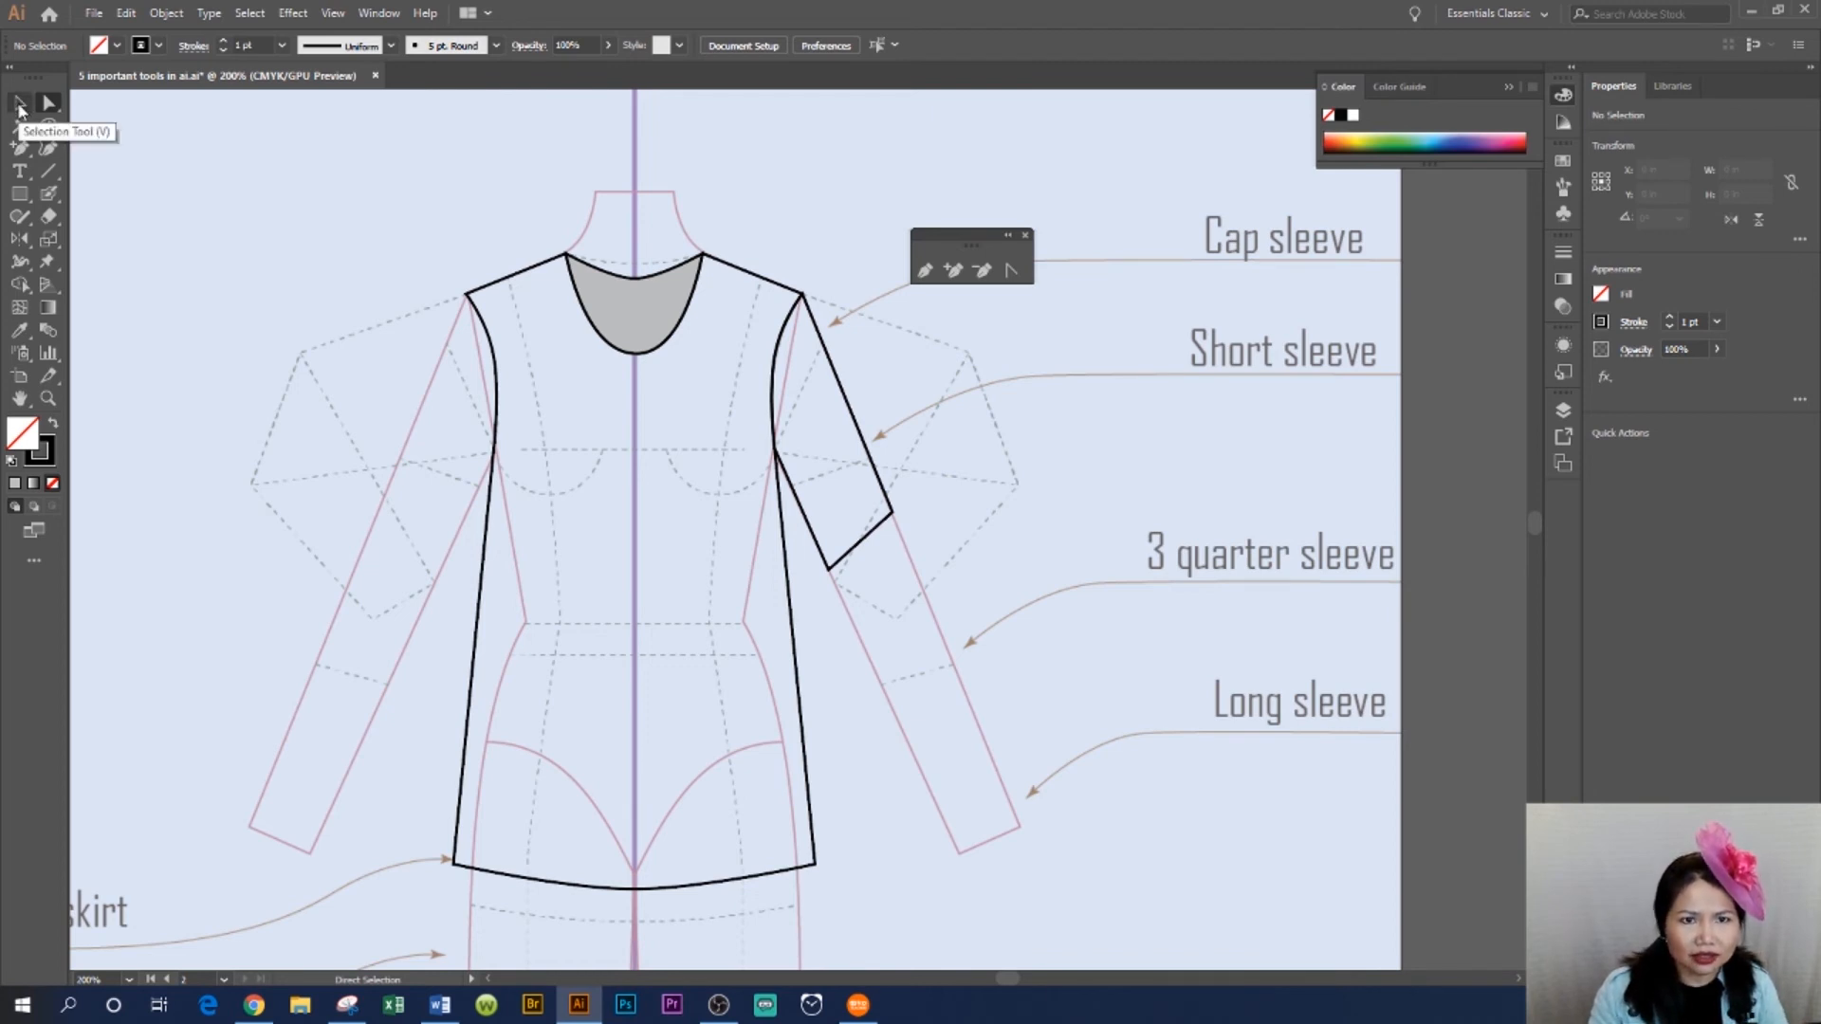
# - Reflect a copy of the sleeve vertically across the centre line onto the left side of the bodice
pyautogui.click(19, 107)
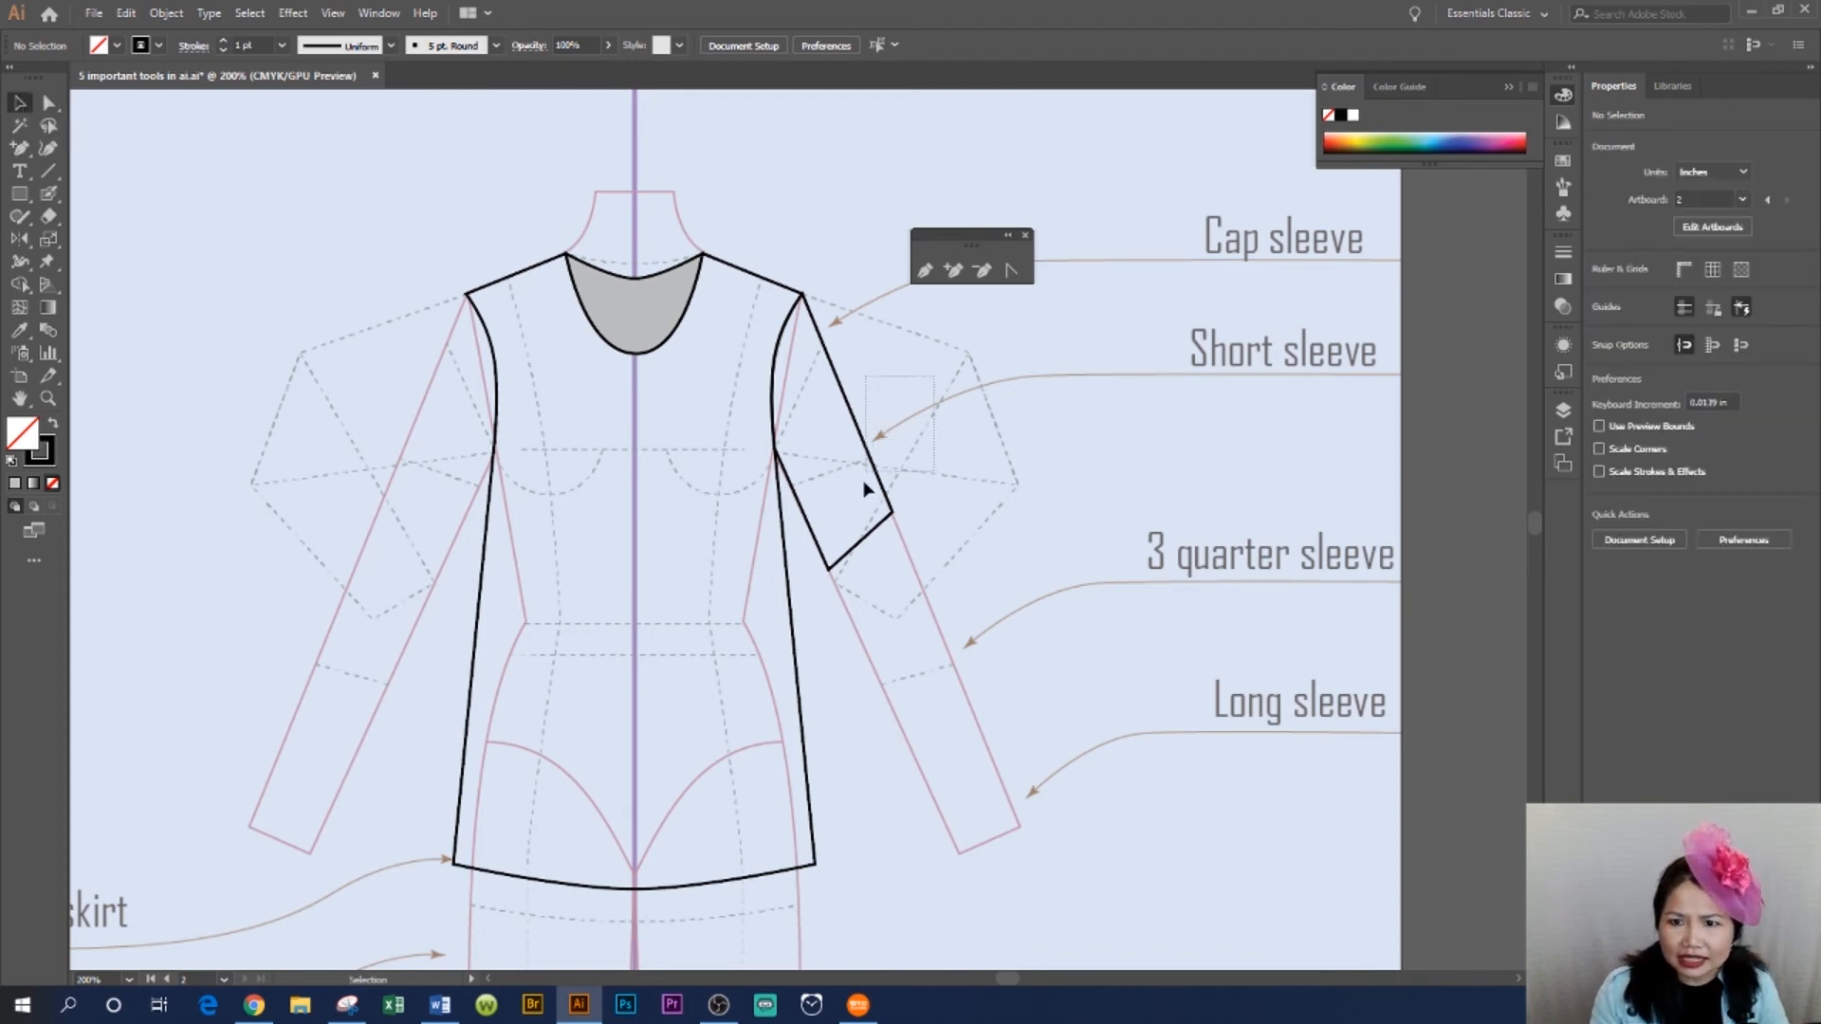
pyautogui.click(832, 567)
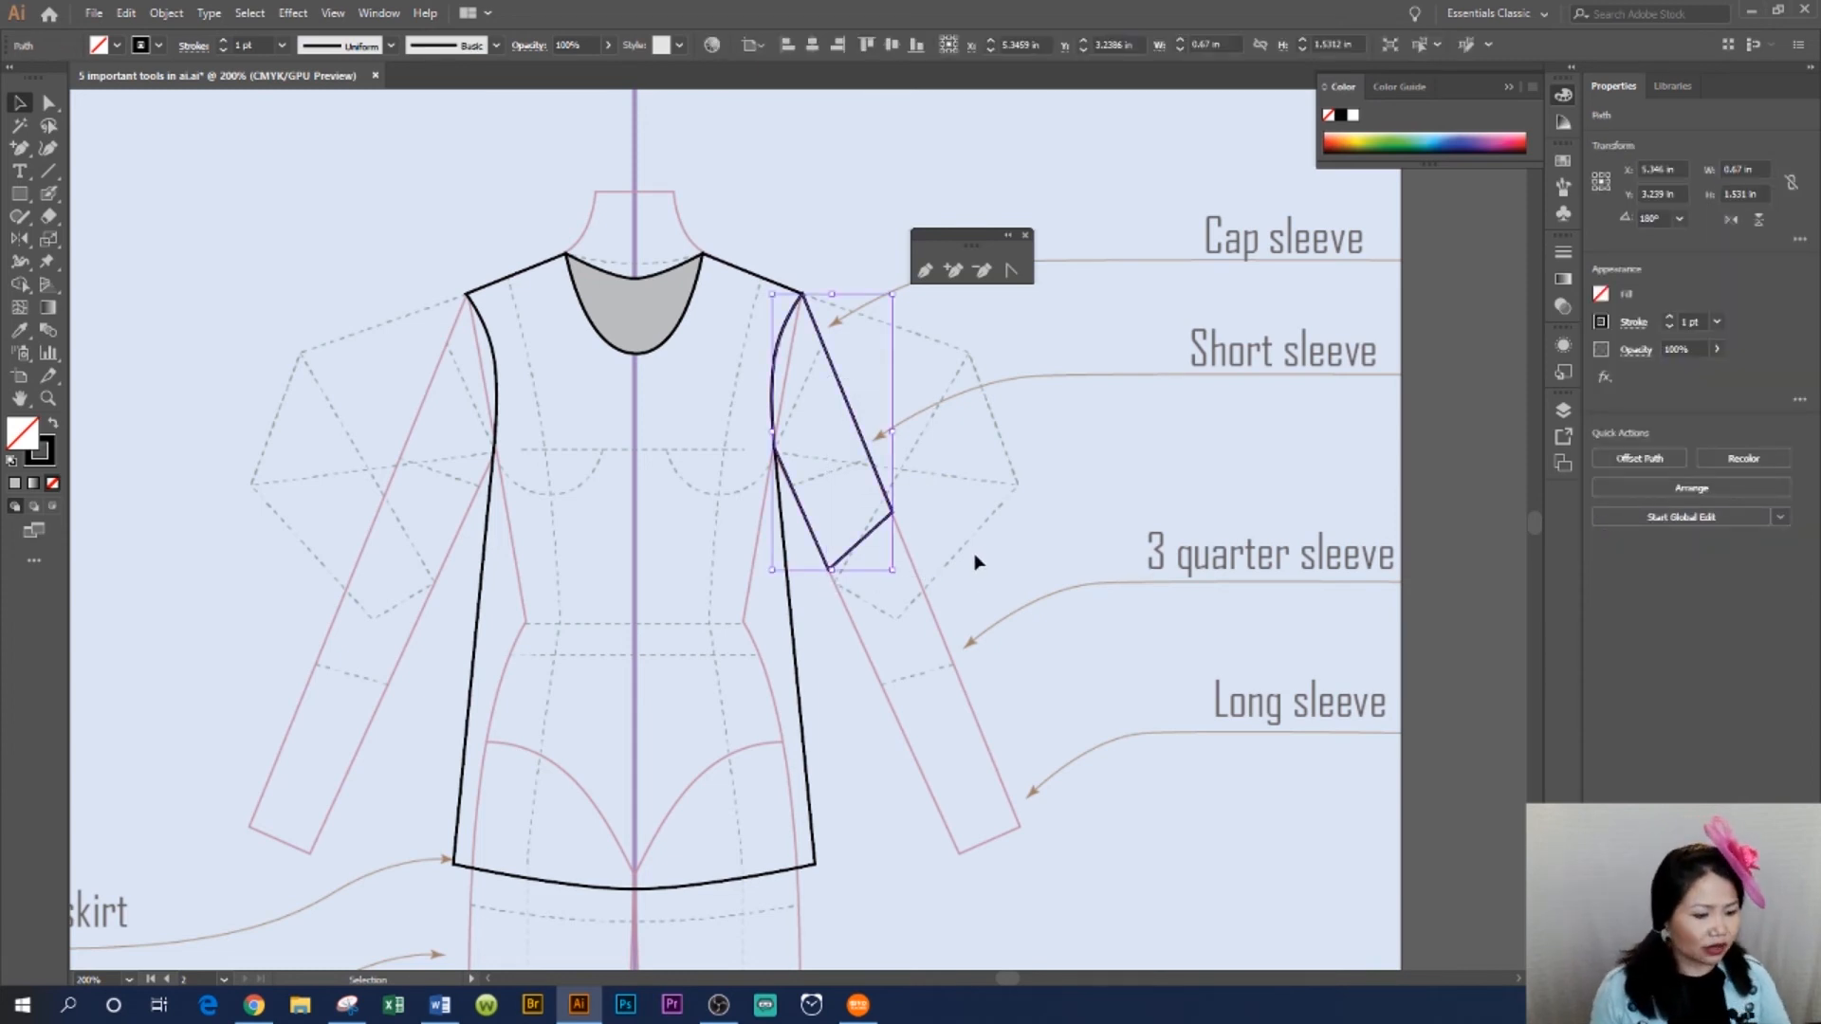
pyautogui.click(21, 242)
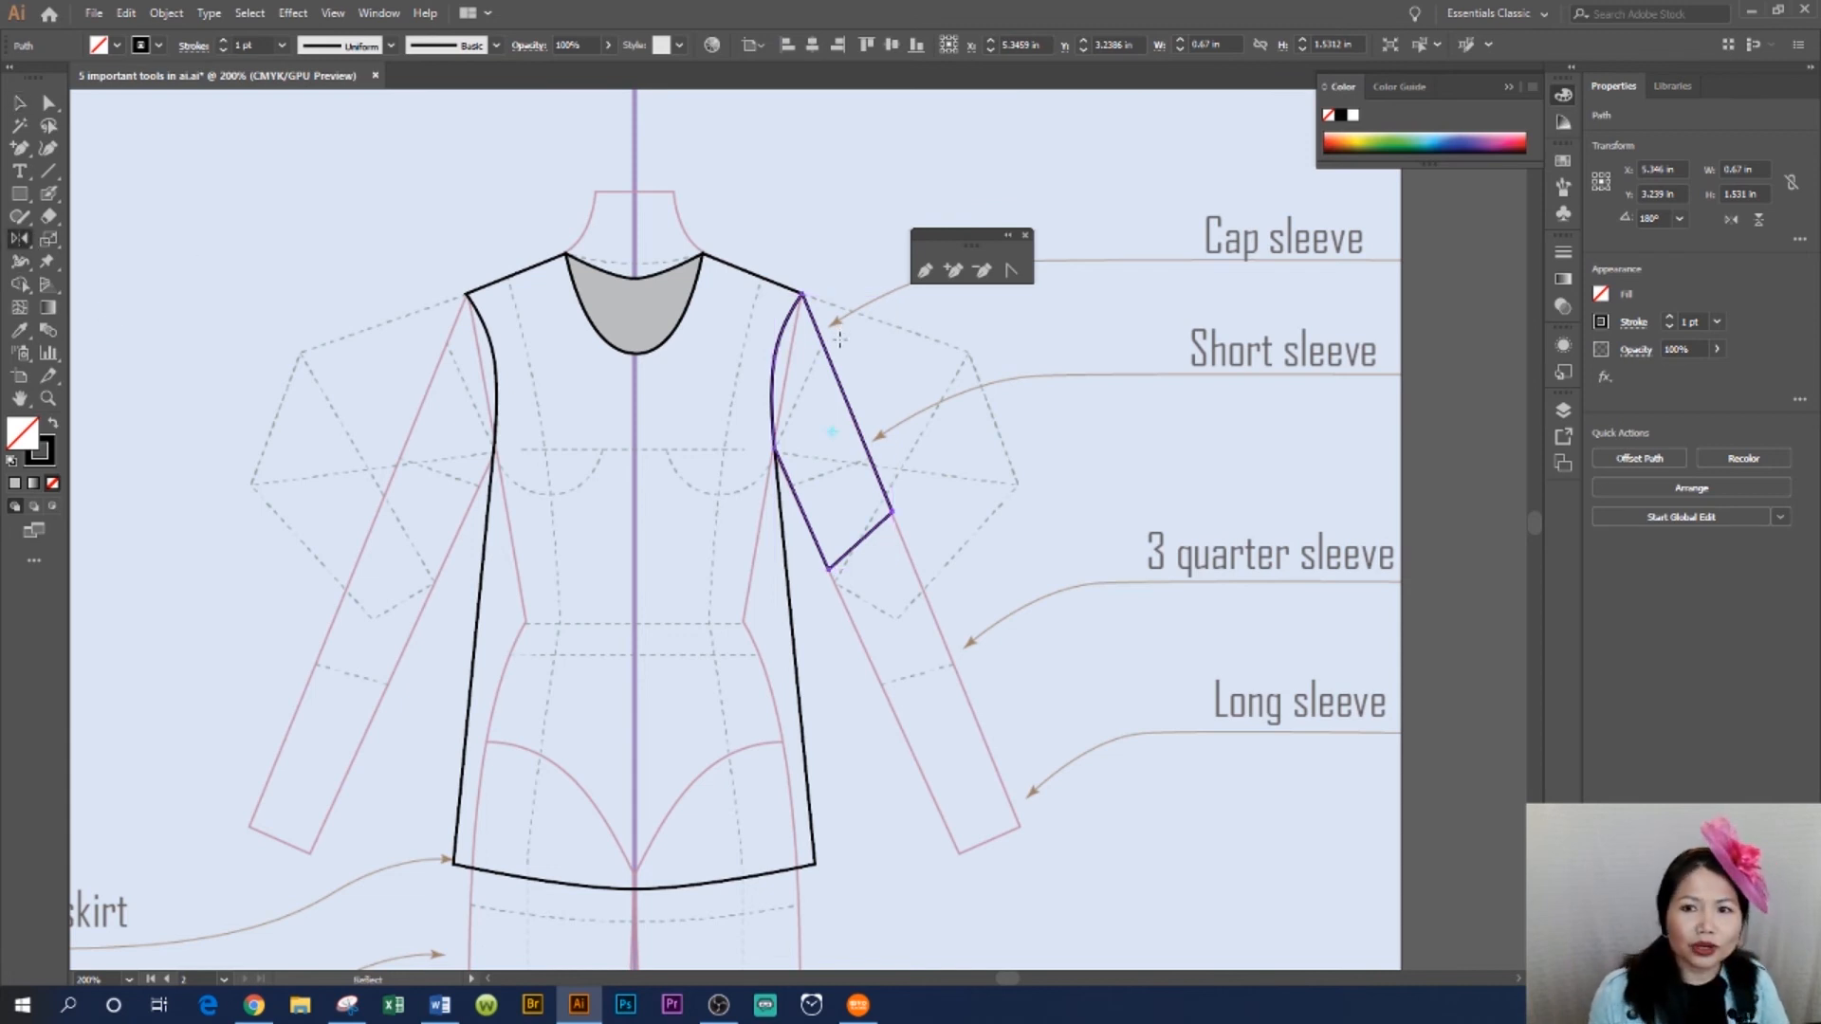
pyautogui.keyDown('alt'); pyautogui.click(636, 187); pyautogui.keyUp('alt')
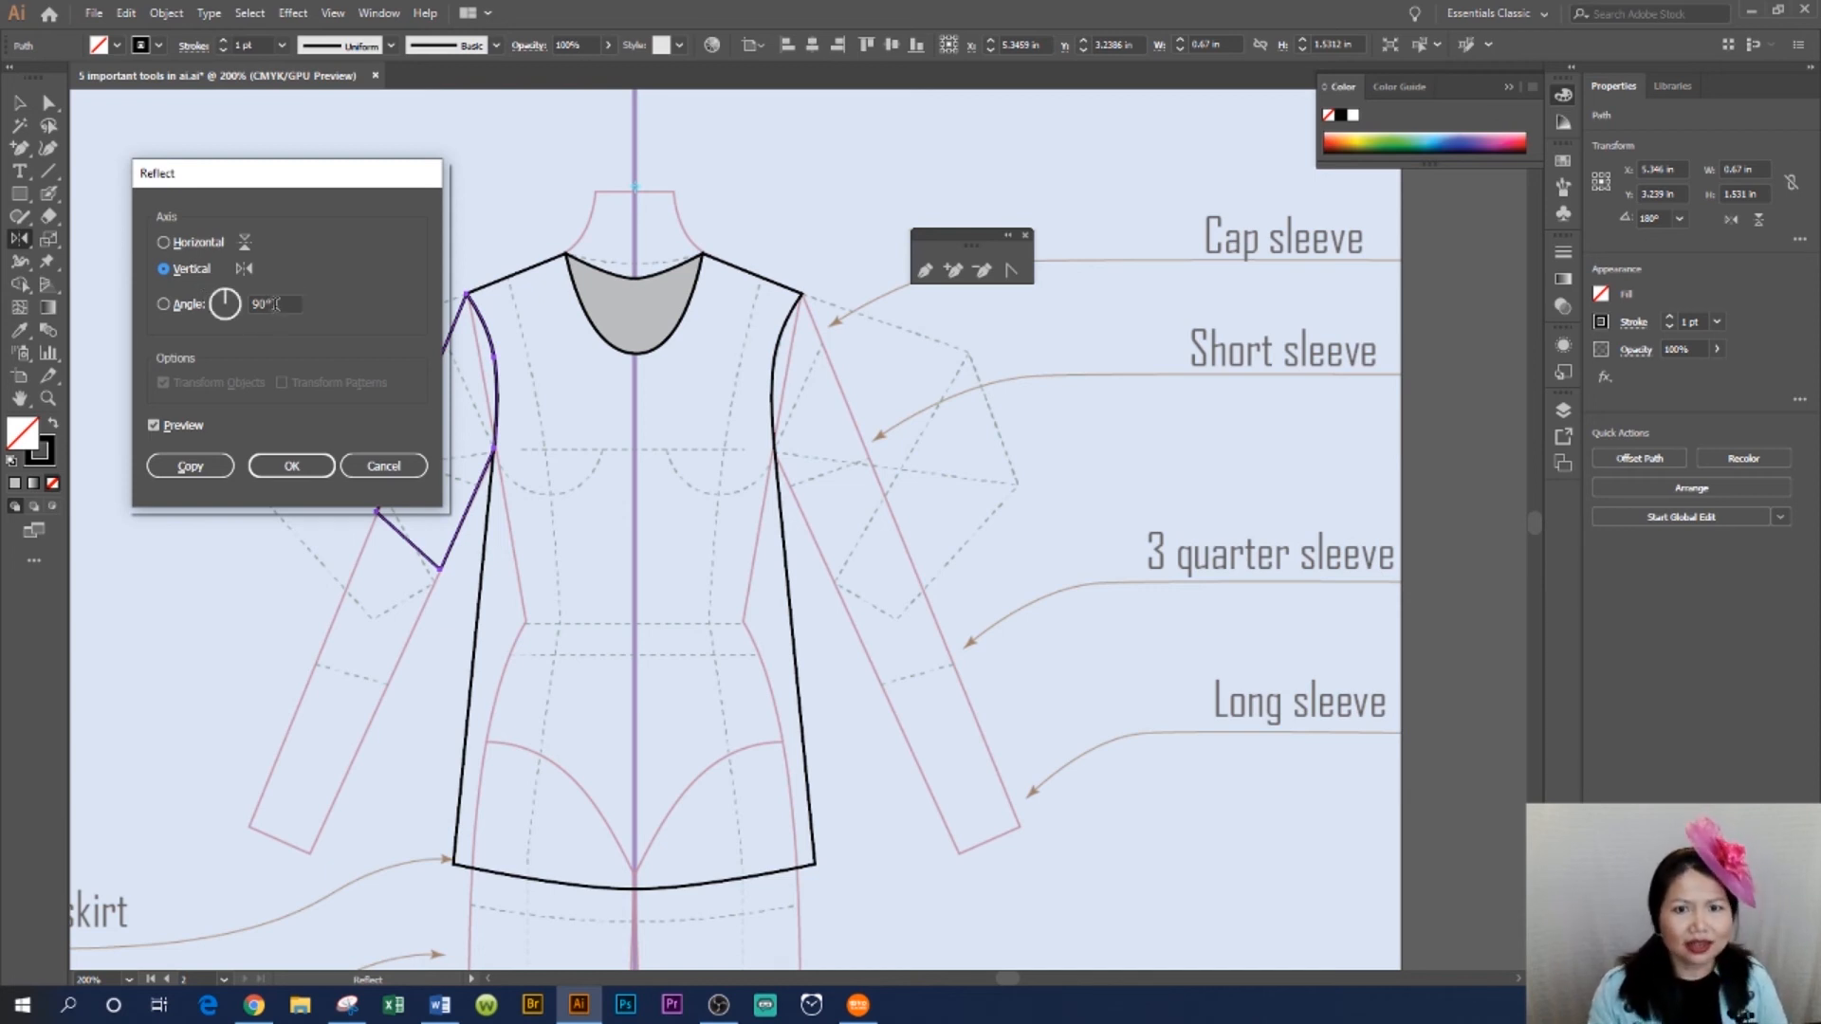
pyautogui.click(191, 466)
pyautogui.press('v')
pyautogui.click(1245, 521)
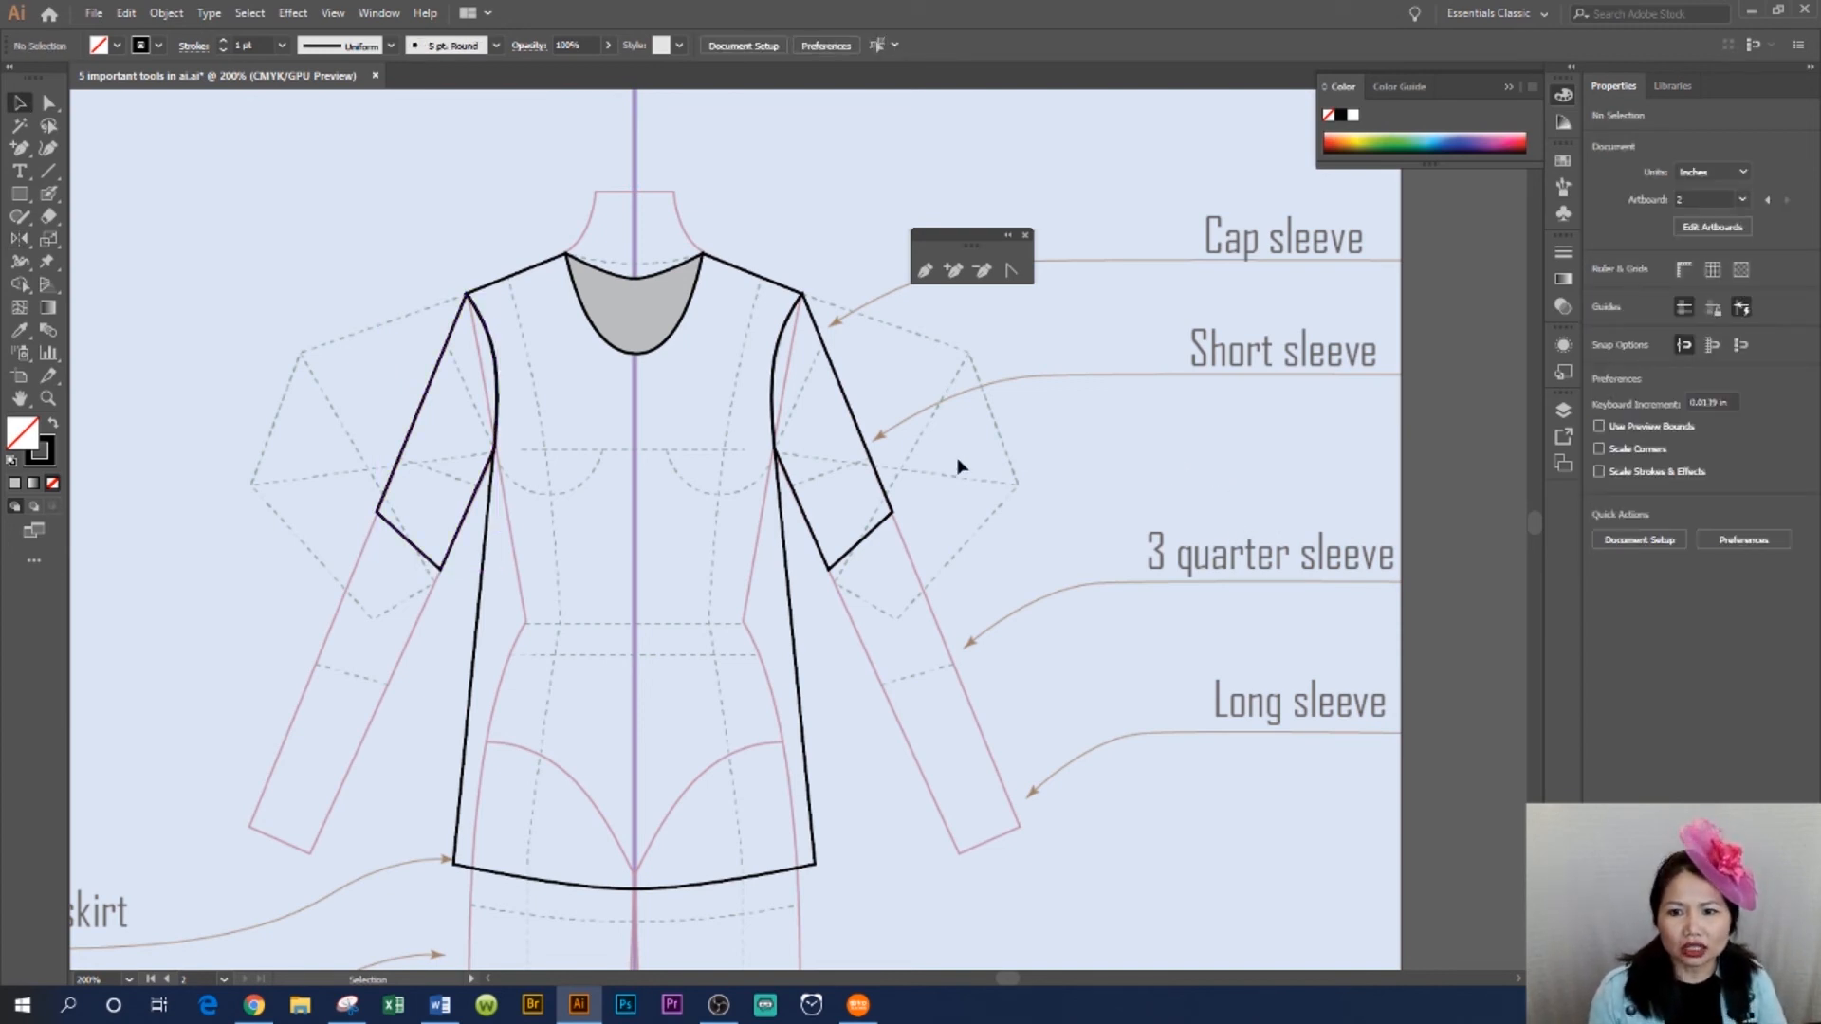
pyautogui.click(867, 552)
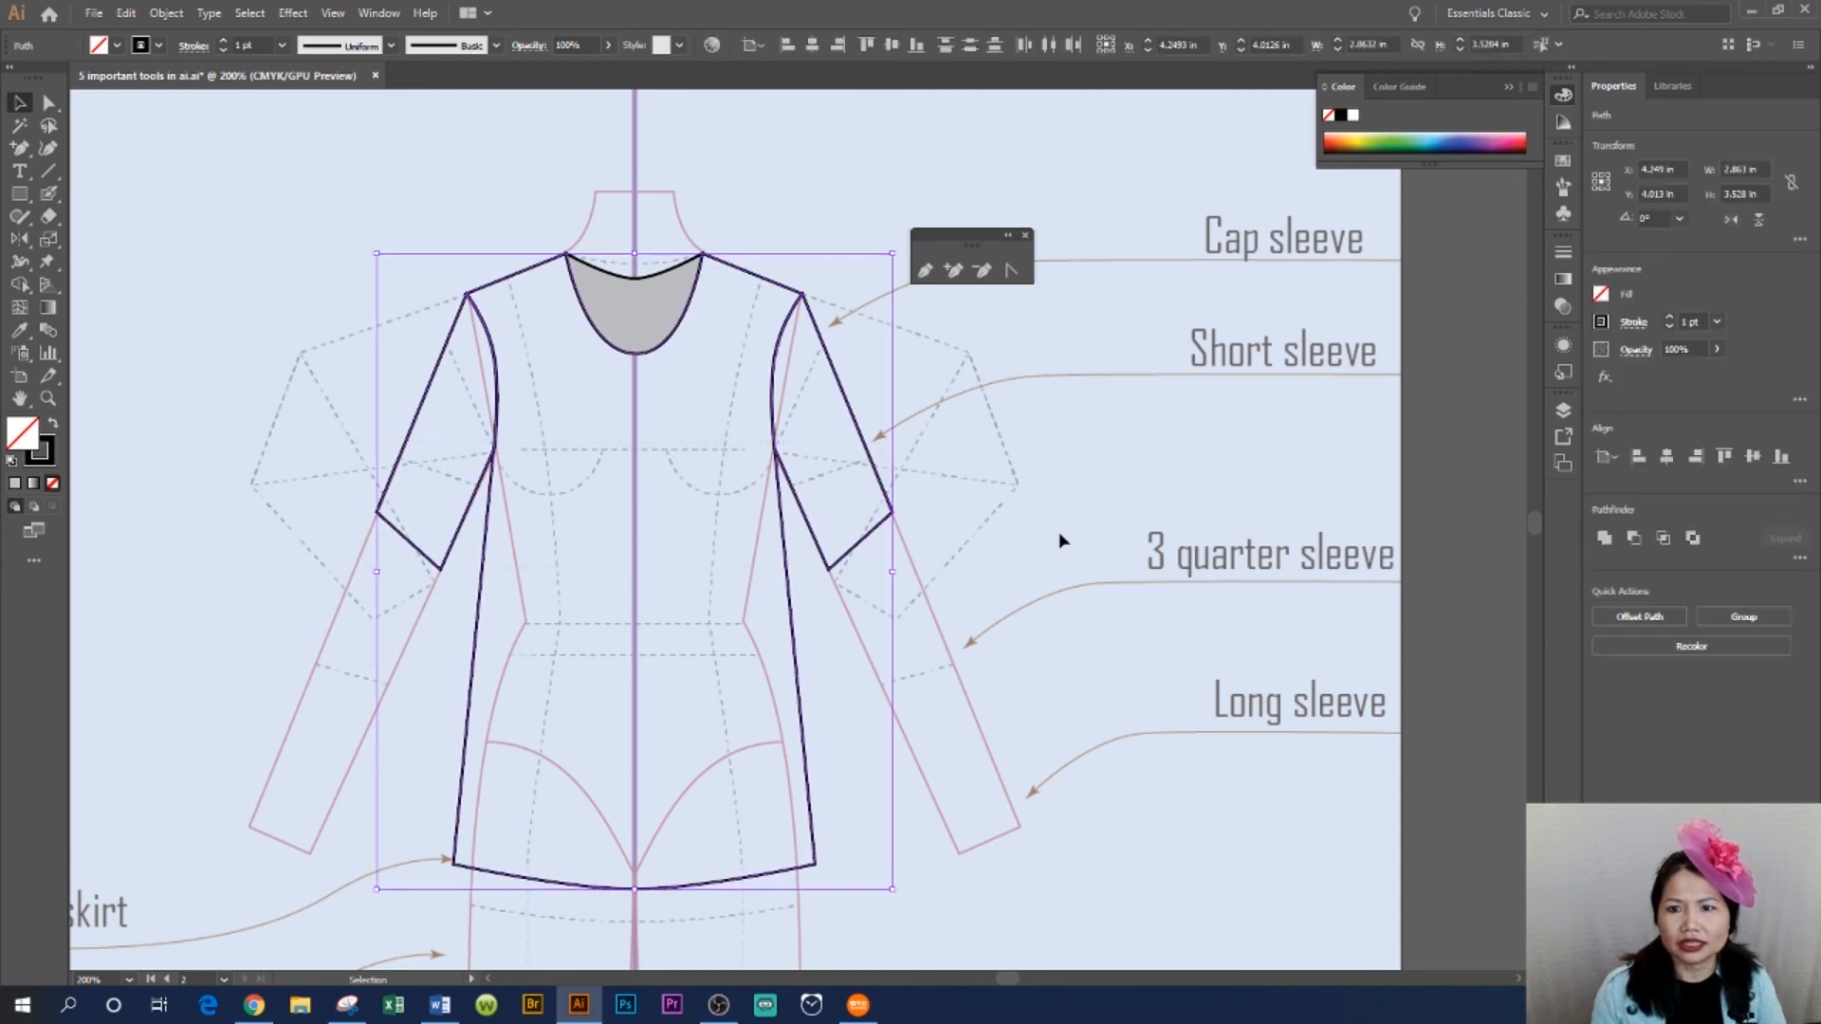
pyautogui.click(1017, 479)
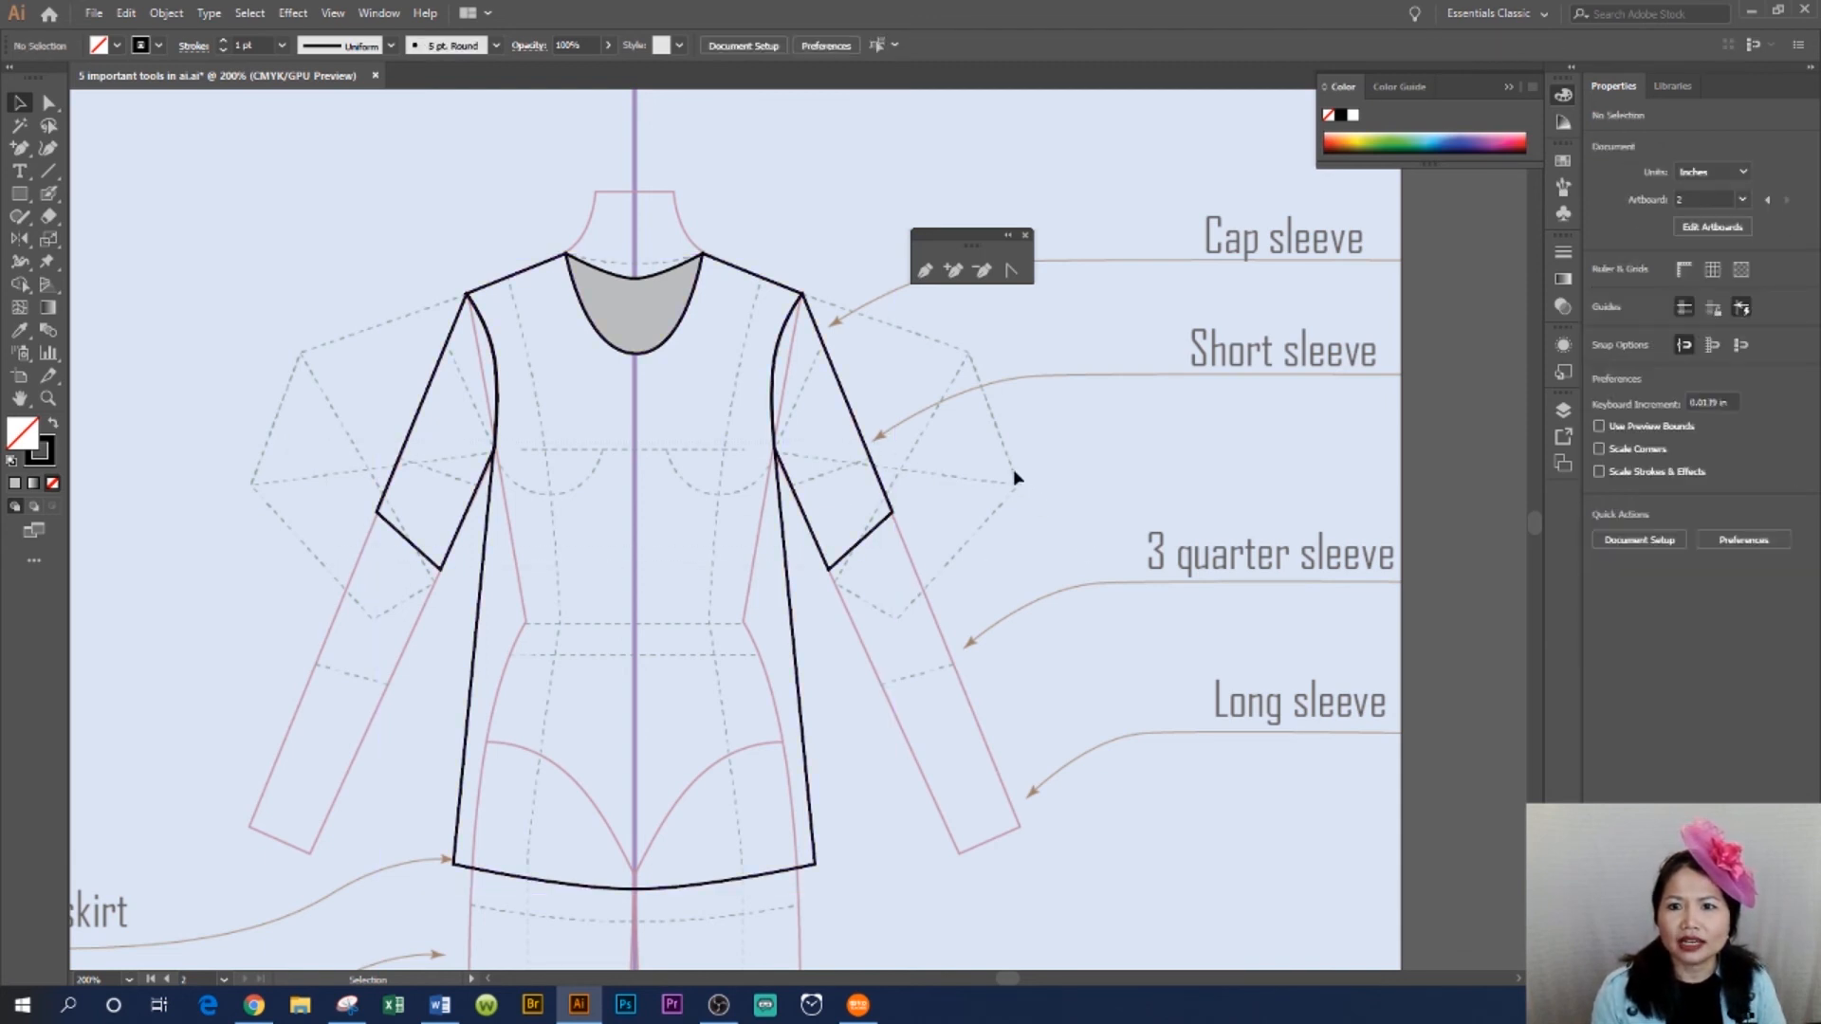
# - Select the whole bodice with sleeves and fill it with a light greyish pink (R 190, G 184, B 184), then deselect
pyautogui.moveTo(852, 495); pyautogui.dragTo(372, 598)
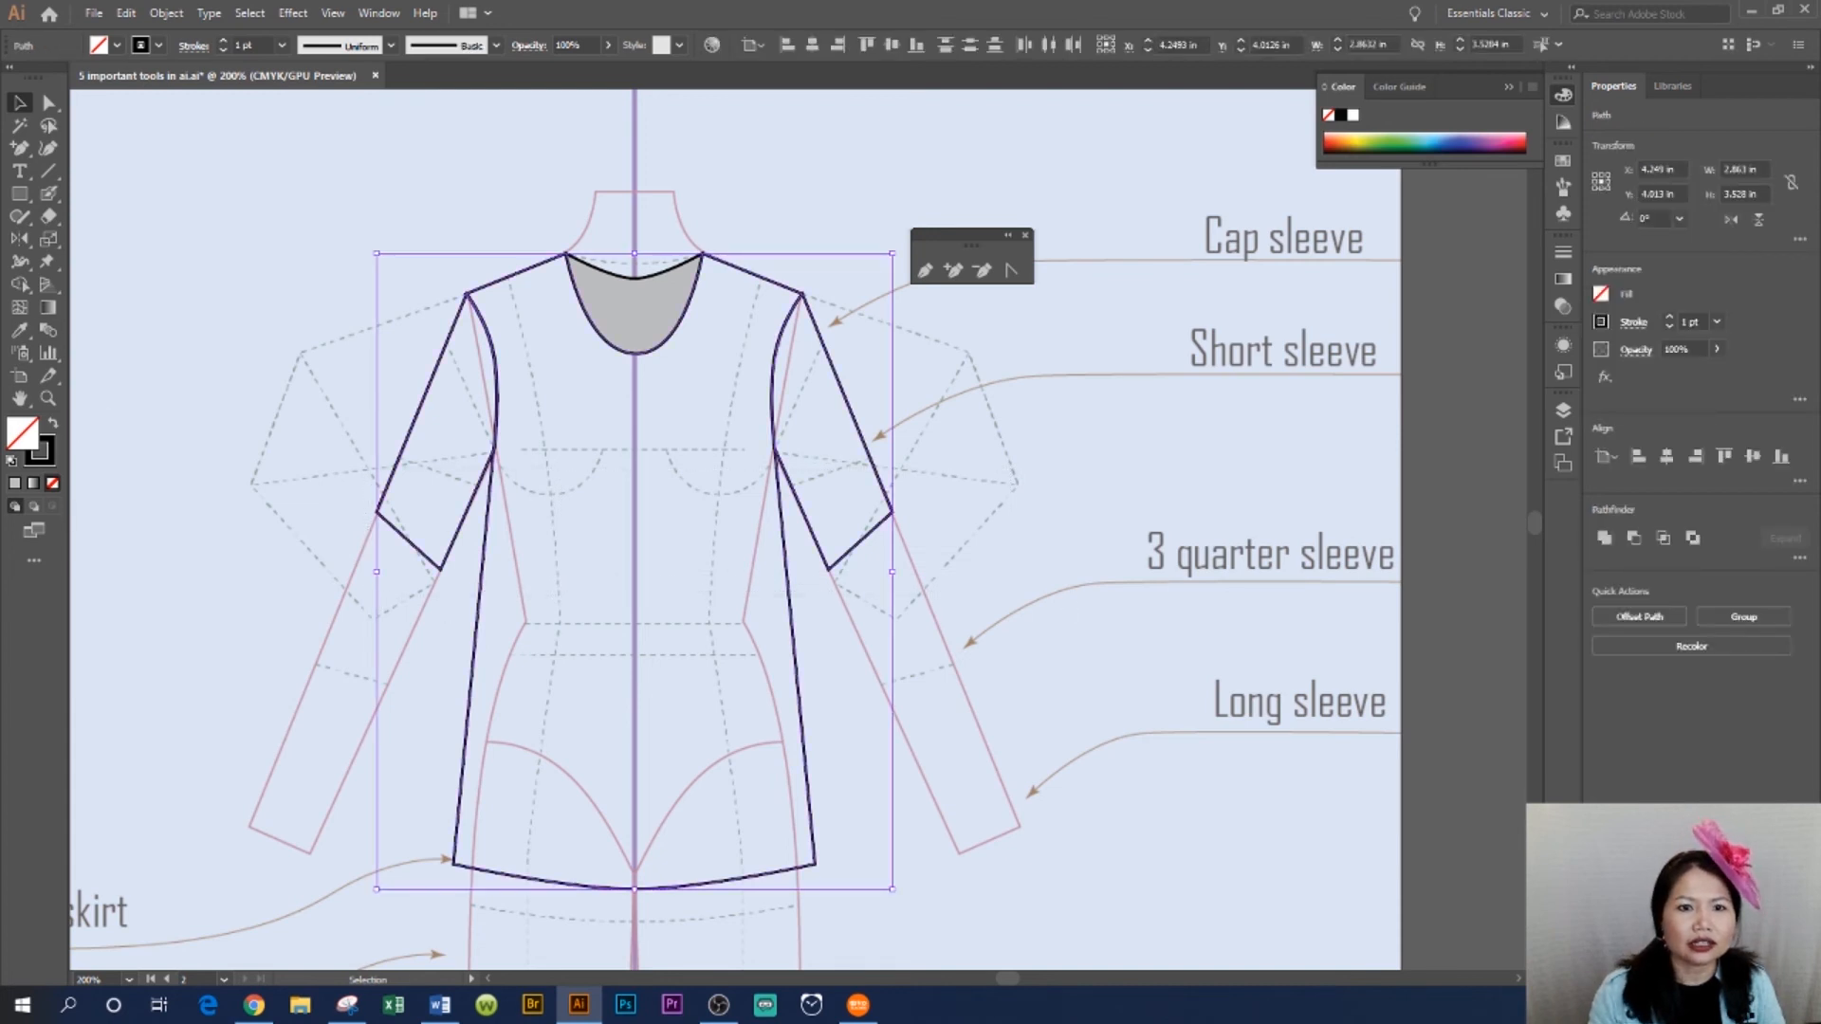
pyautogui.doubleClick(21, 442)
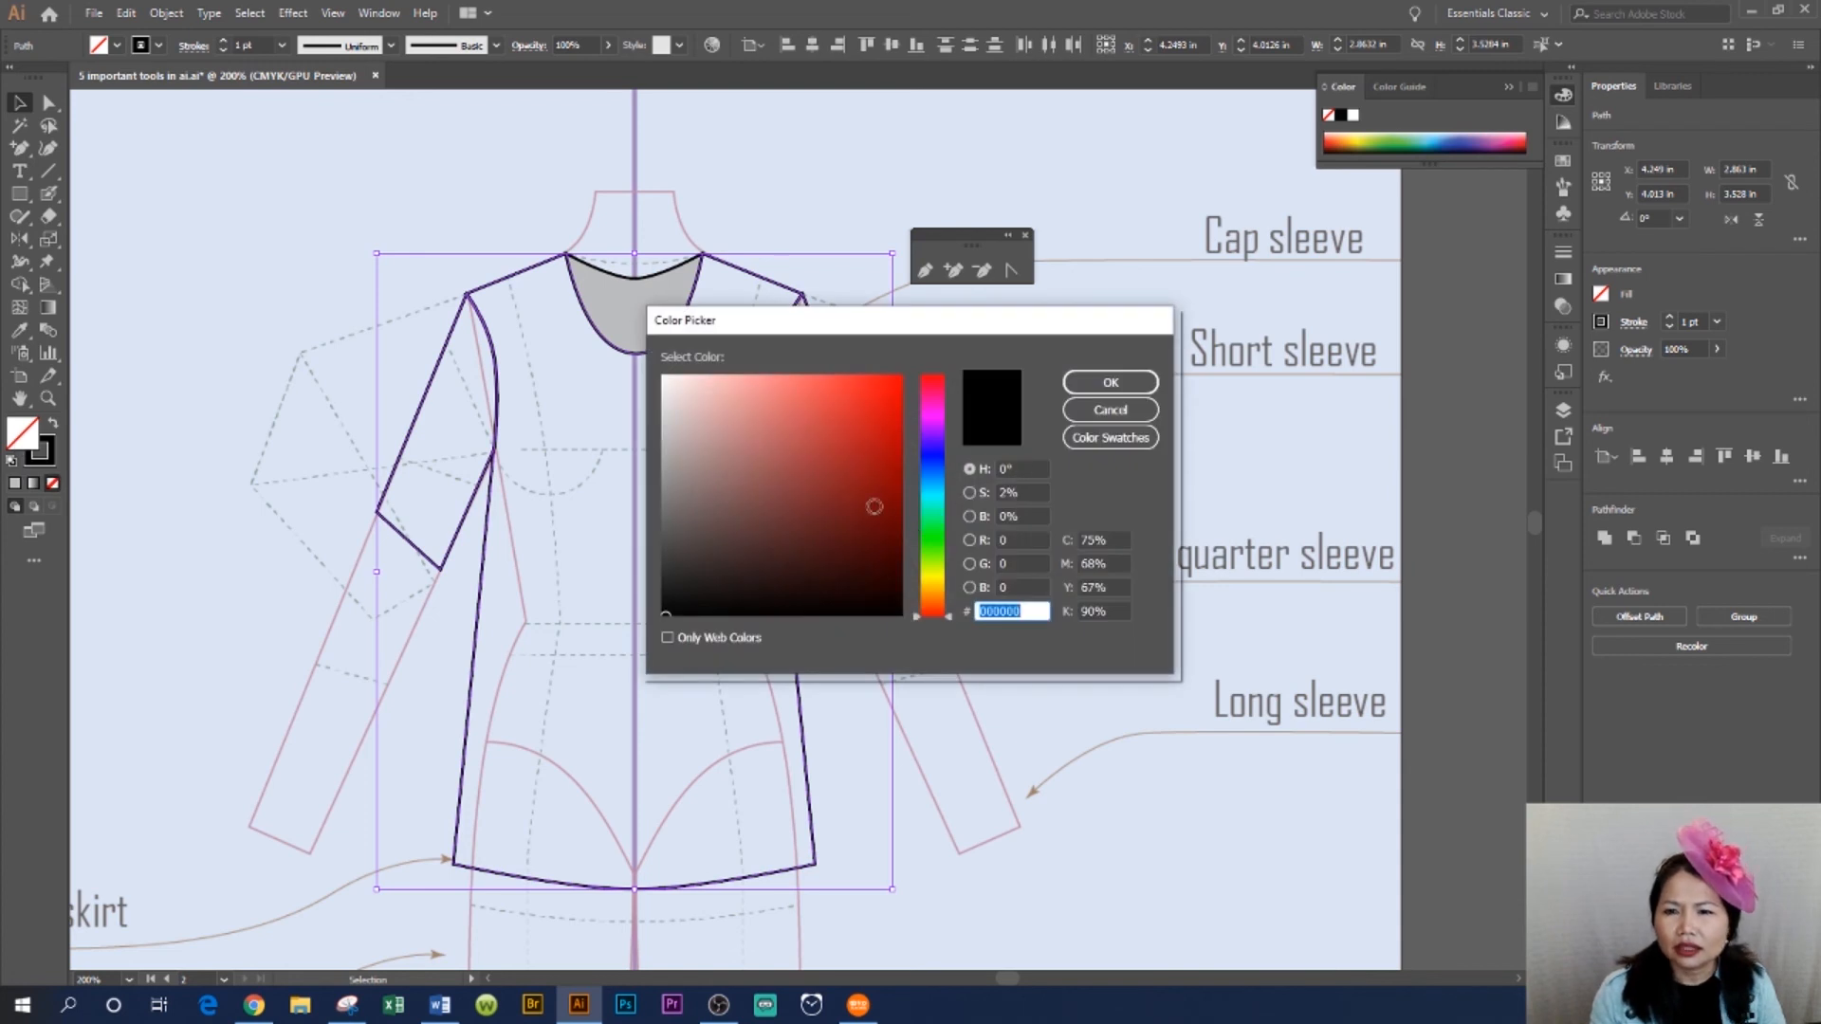
pyautogui.click(869, 485)
pyautogui.click(875, 493)
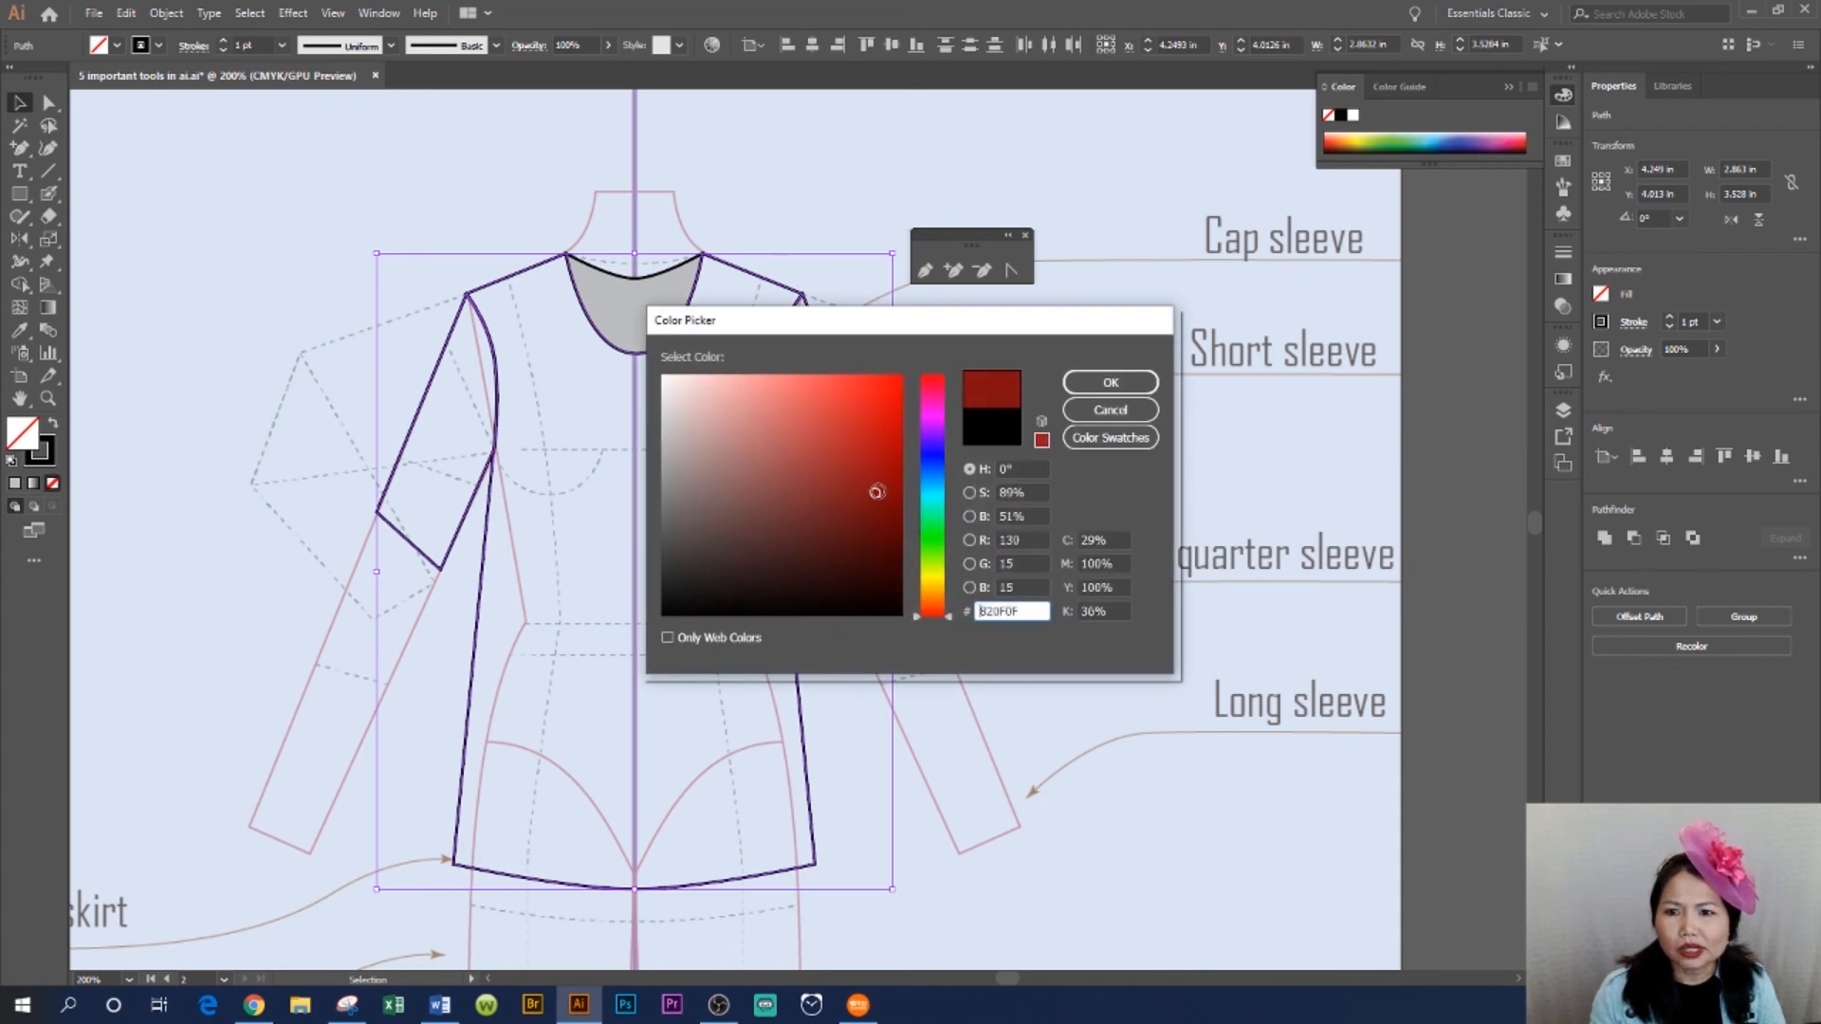
pyautogui.click(813, 503)
pyautogui.click(718, 506)
pyautogui.click(699, 491)
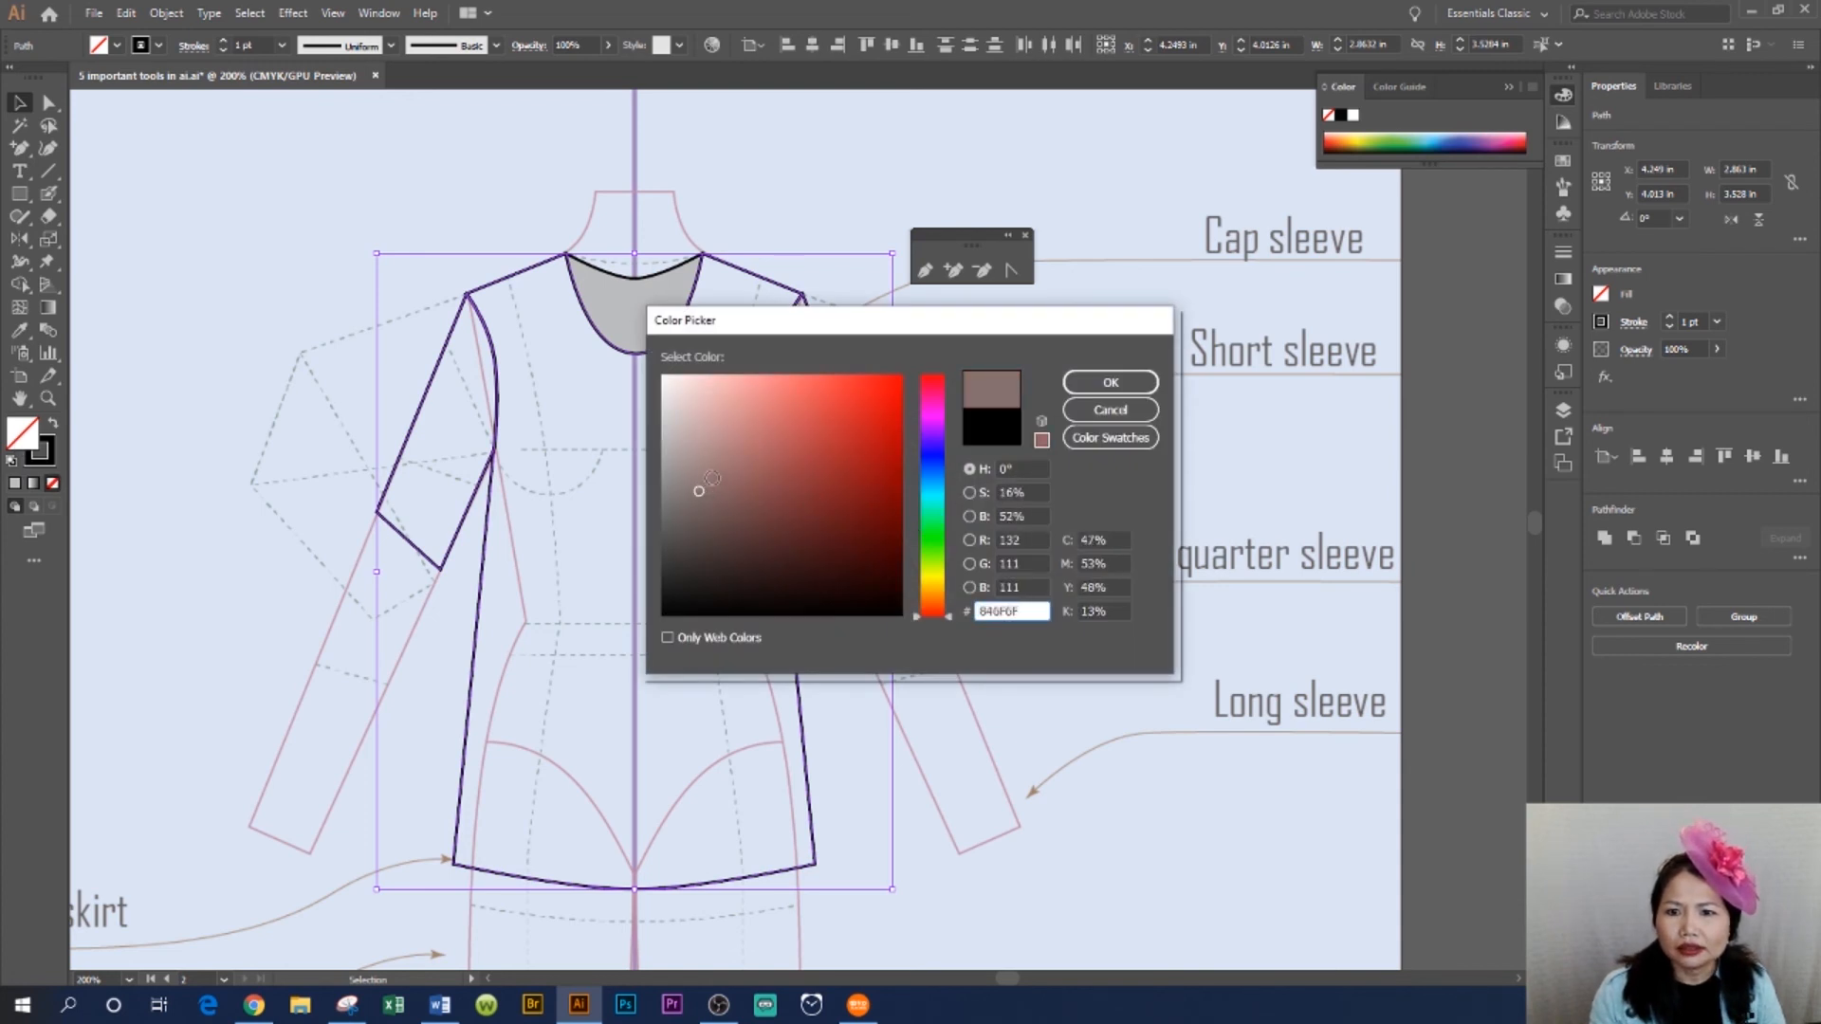
pyautogui.click(676, 430)
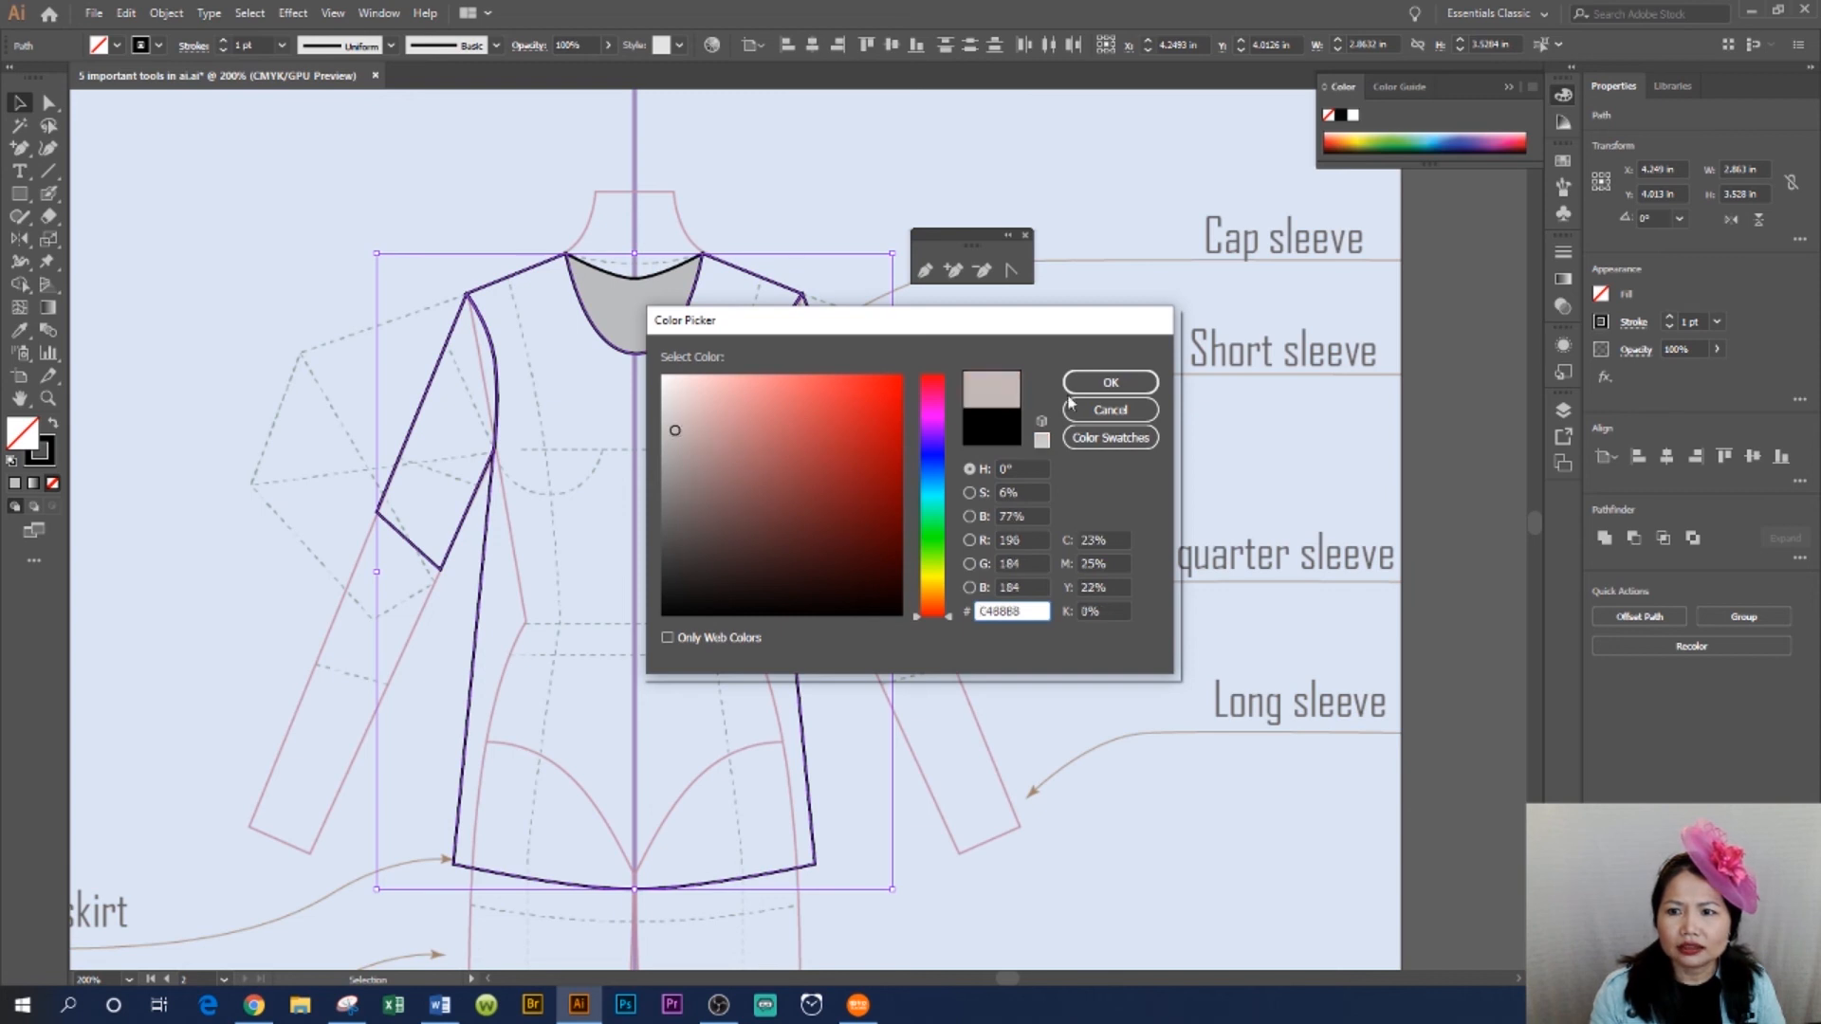
pyautogui.click(1109, 383)
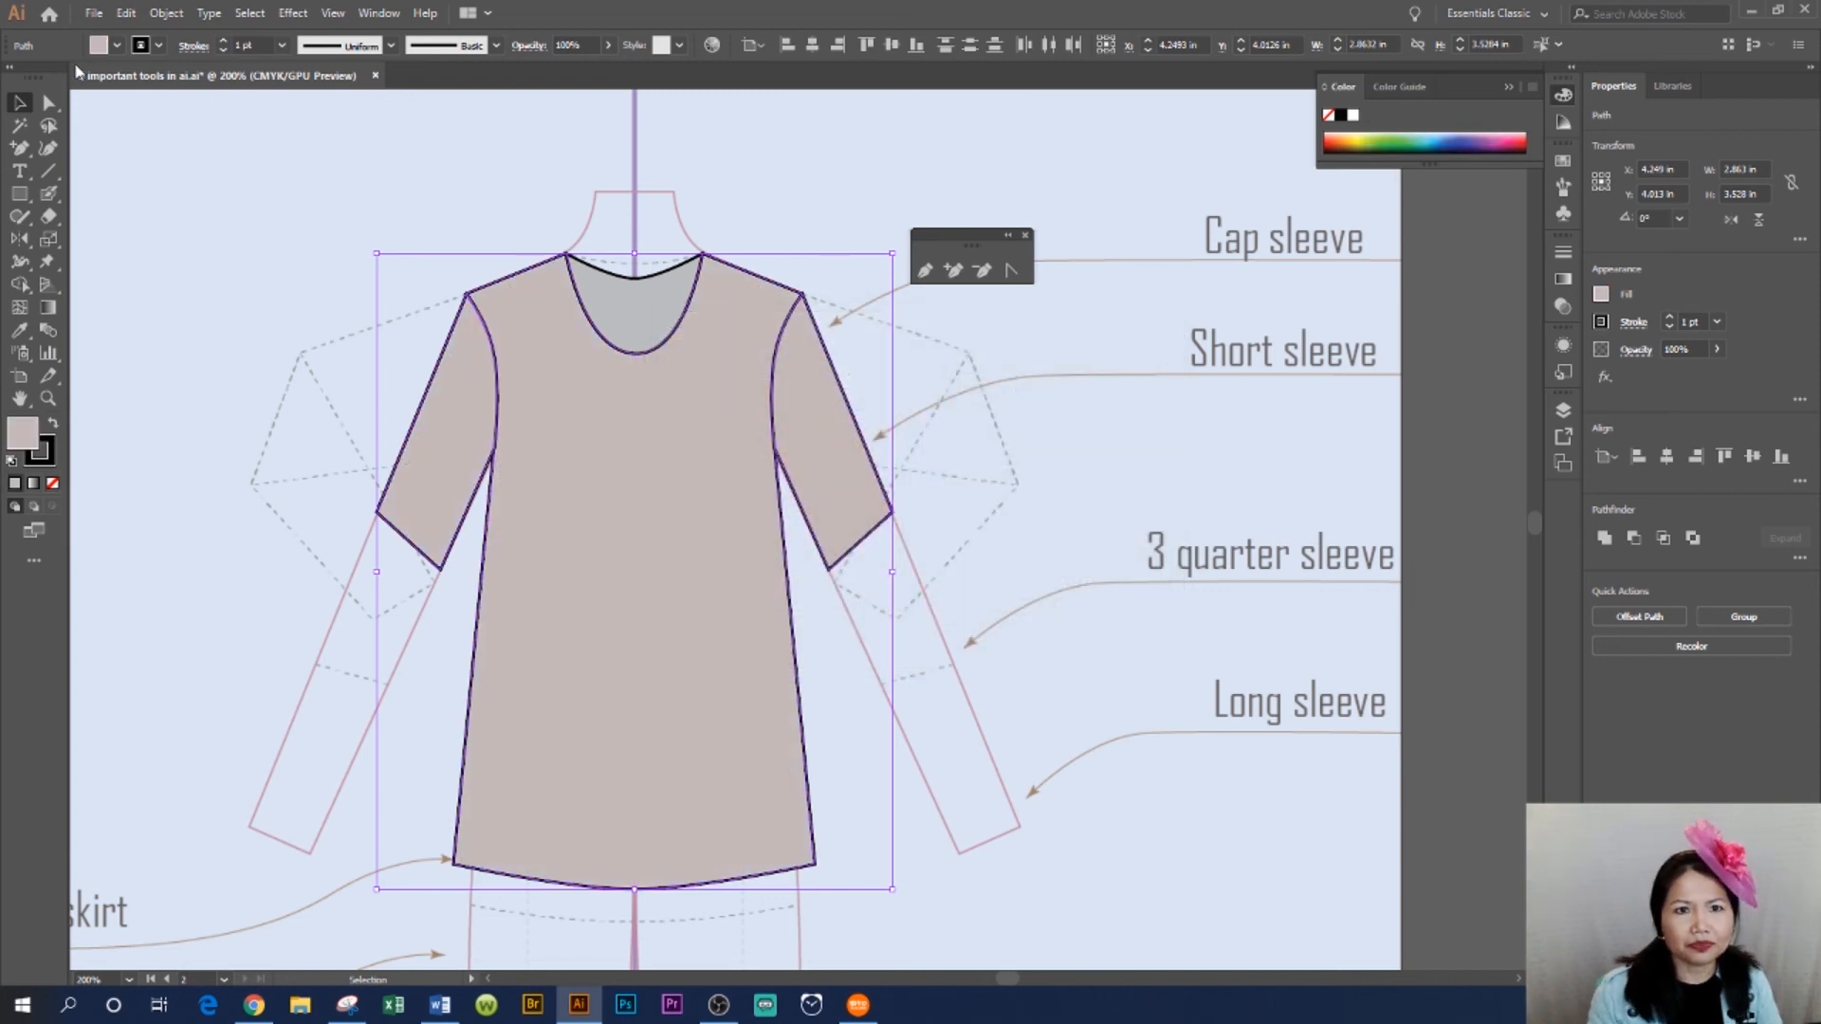
pyautogui.click(1009, 647)
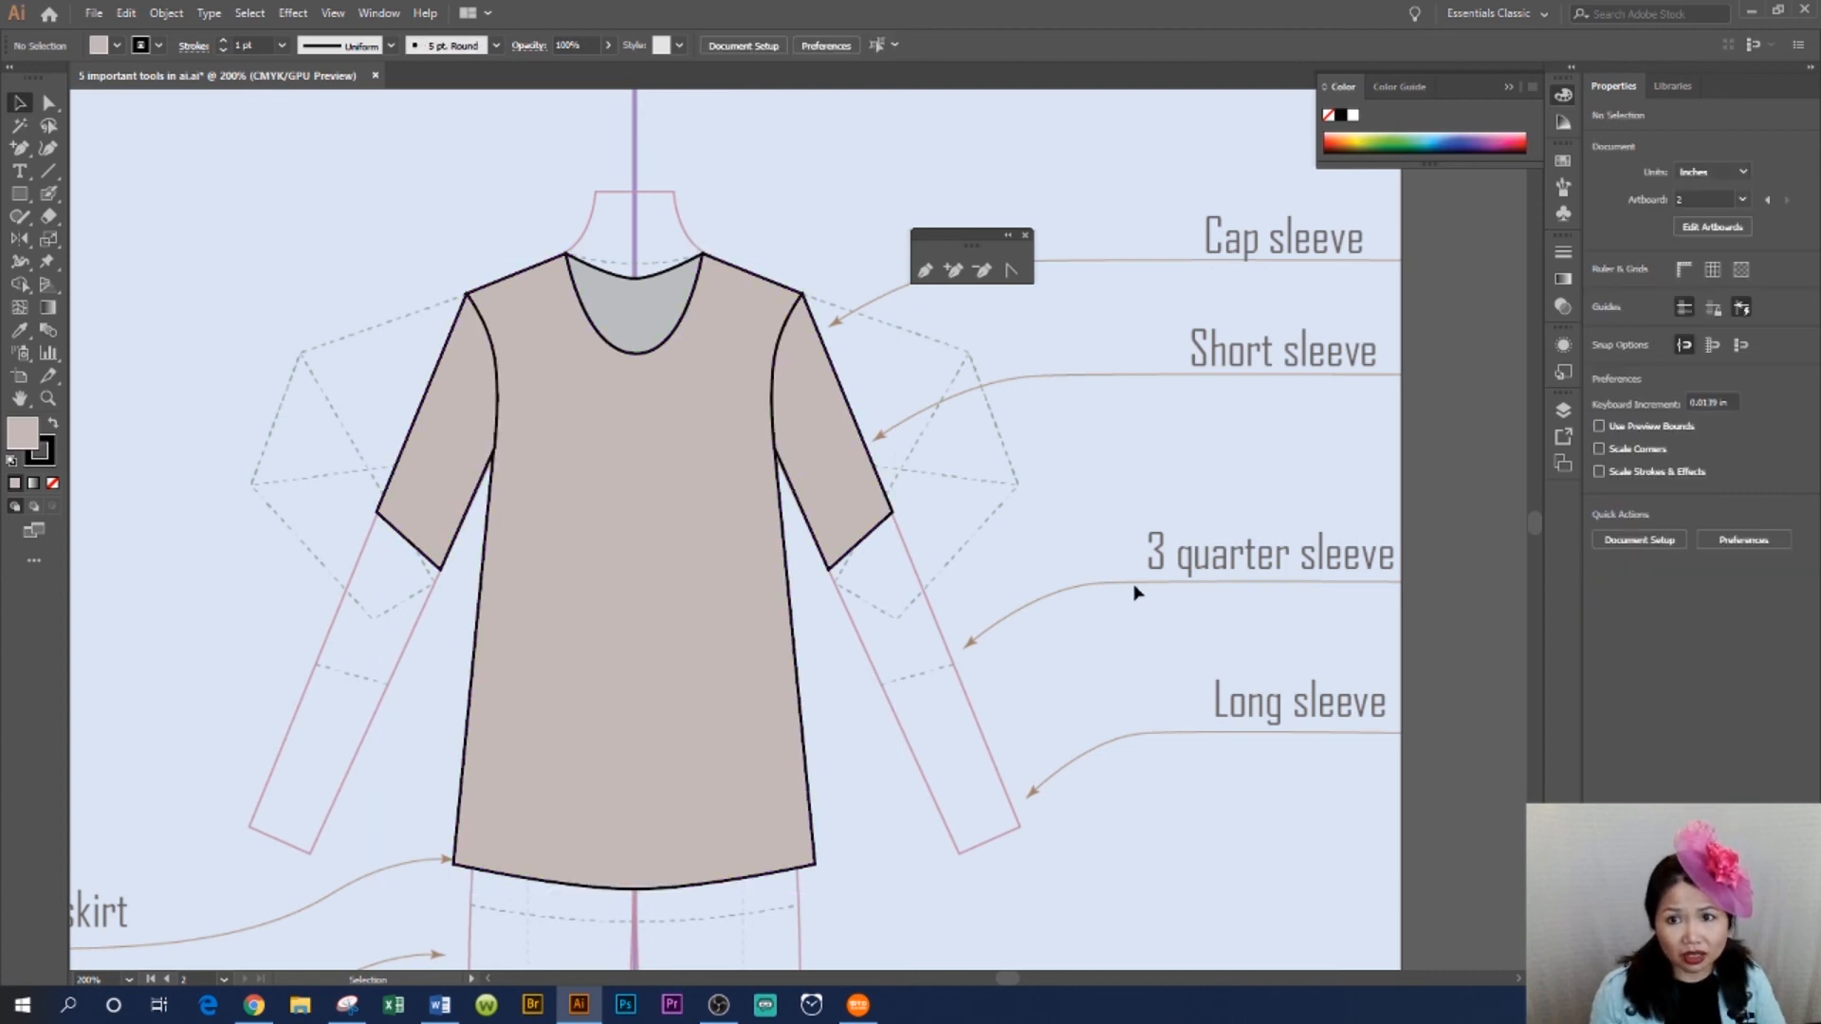
# - Reselect all bodice and sleeve paths and give their strokes round corner joins
pyautogui.click(47, 399)
pyautogui.moveTo(674, 240); pyautogui.dragTo(1044, 493)
pyautogui.moveTo(712, 285)
pyautogui.mouseDown()
pyautogui.moveTo(911, 426)
pyautogui.moveTo(731, 275)
pyautogui.mouseUp()
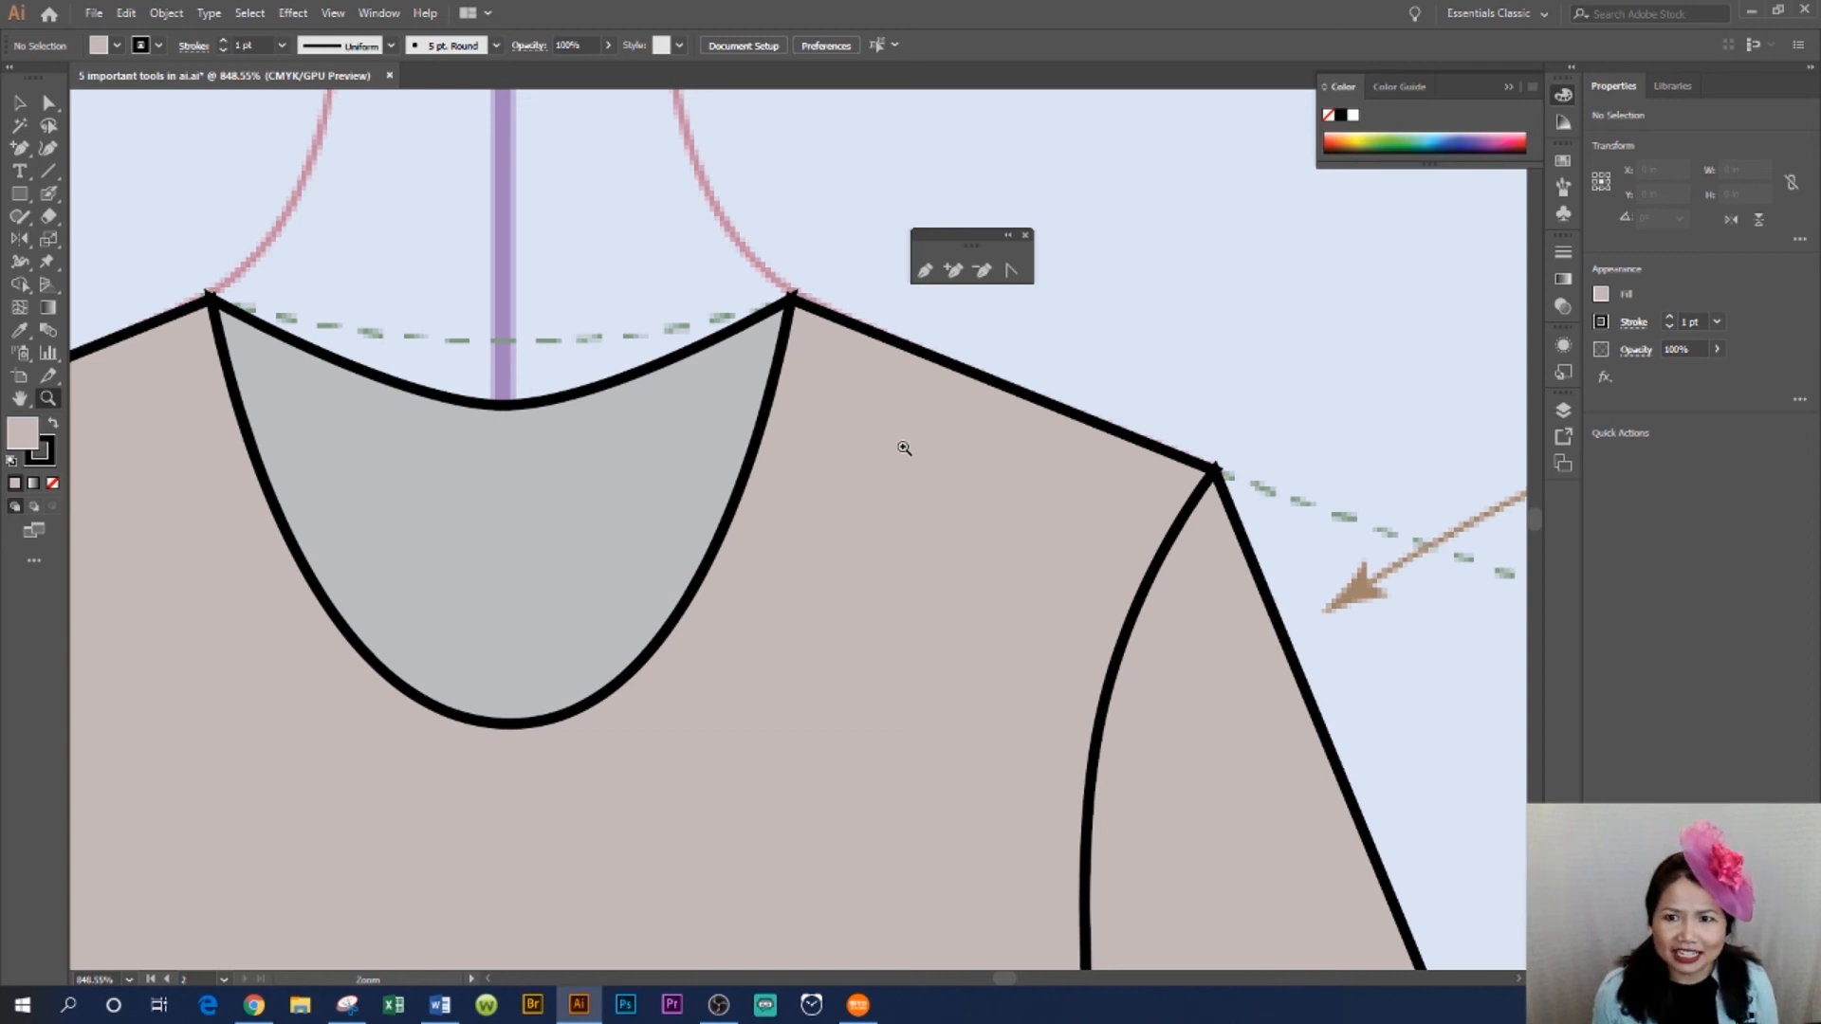
pyautogui.hotkey('ctrl', '0')
pyautogui.moveTo(716, 737); pyautogui.dragTo(630, 675)
pyautogui.moveTo(171, 193); pyautogui.dragTo(941, 909)
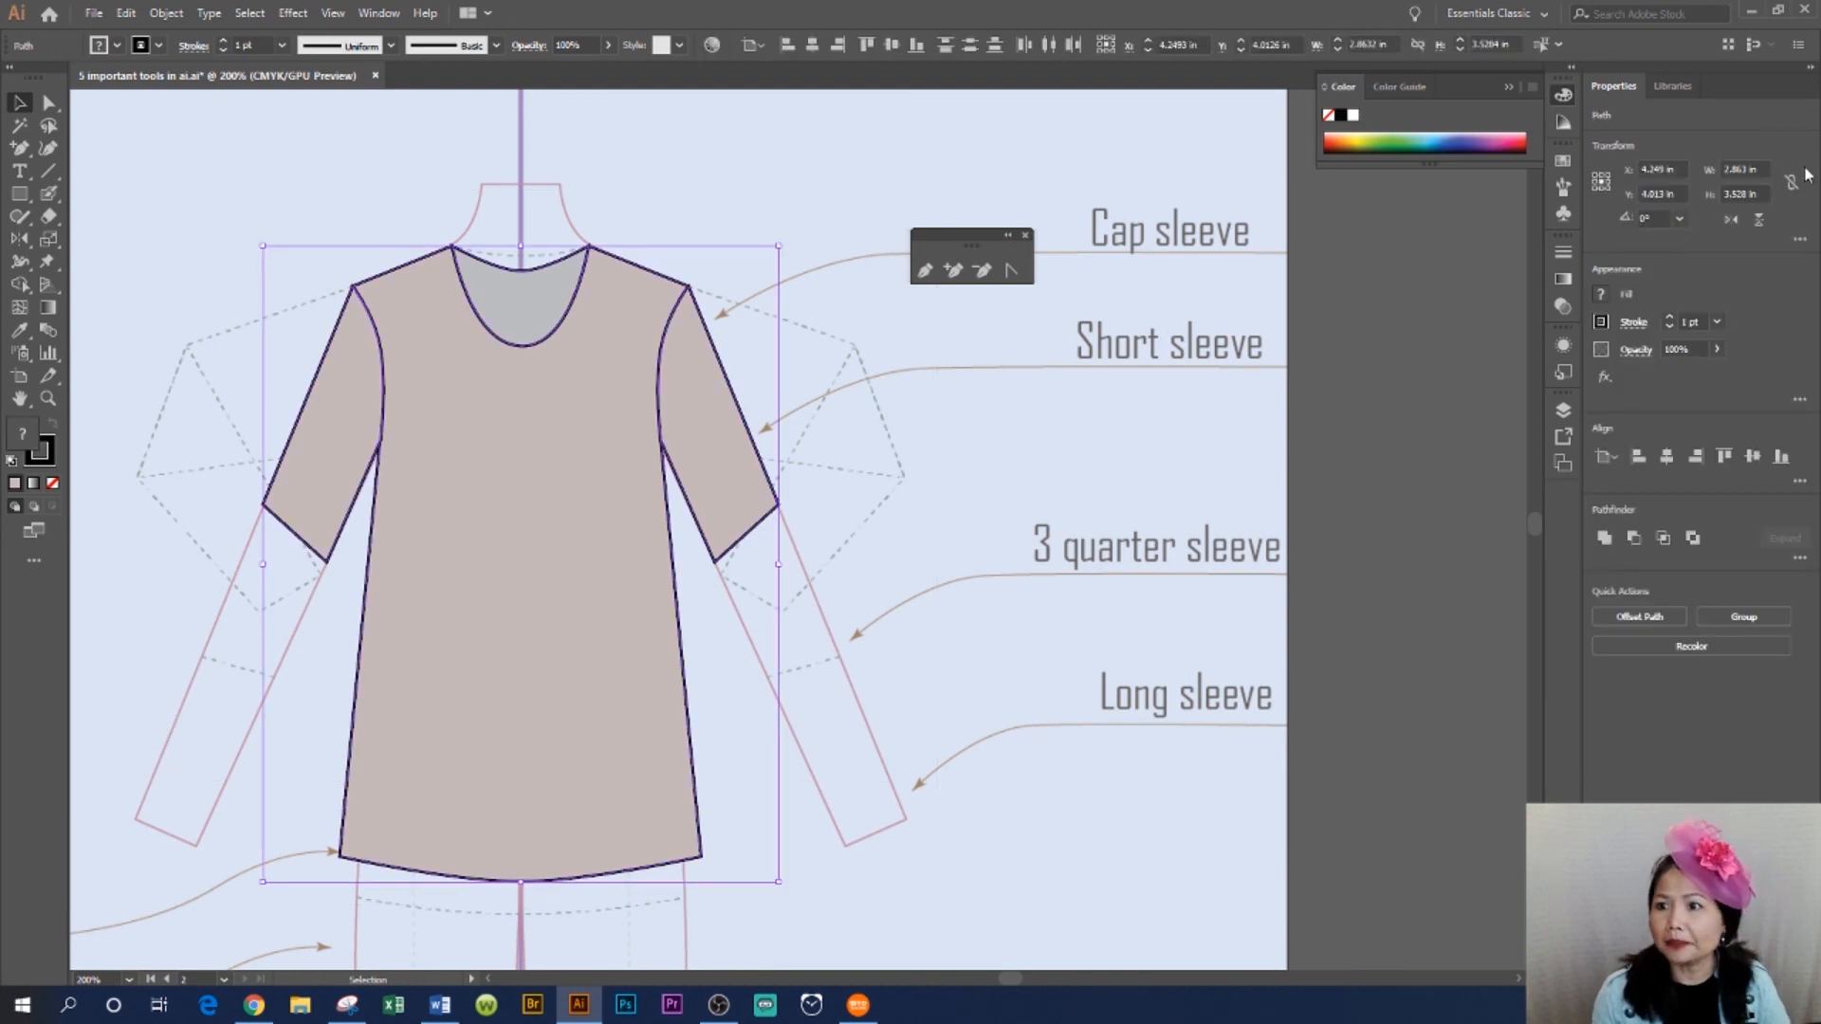
pyautogui.click(1565, 253)
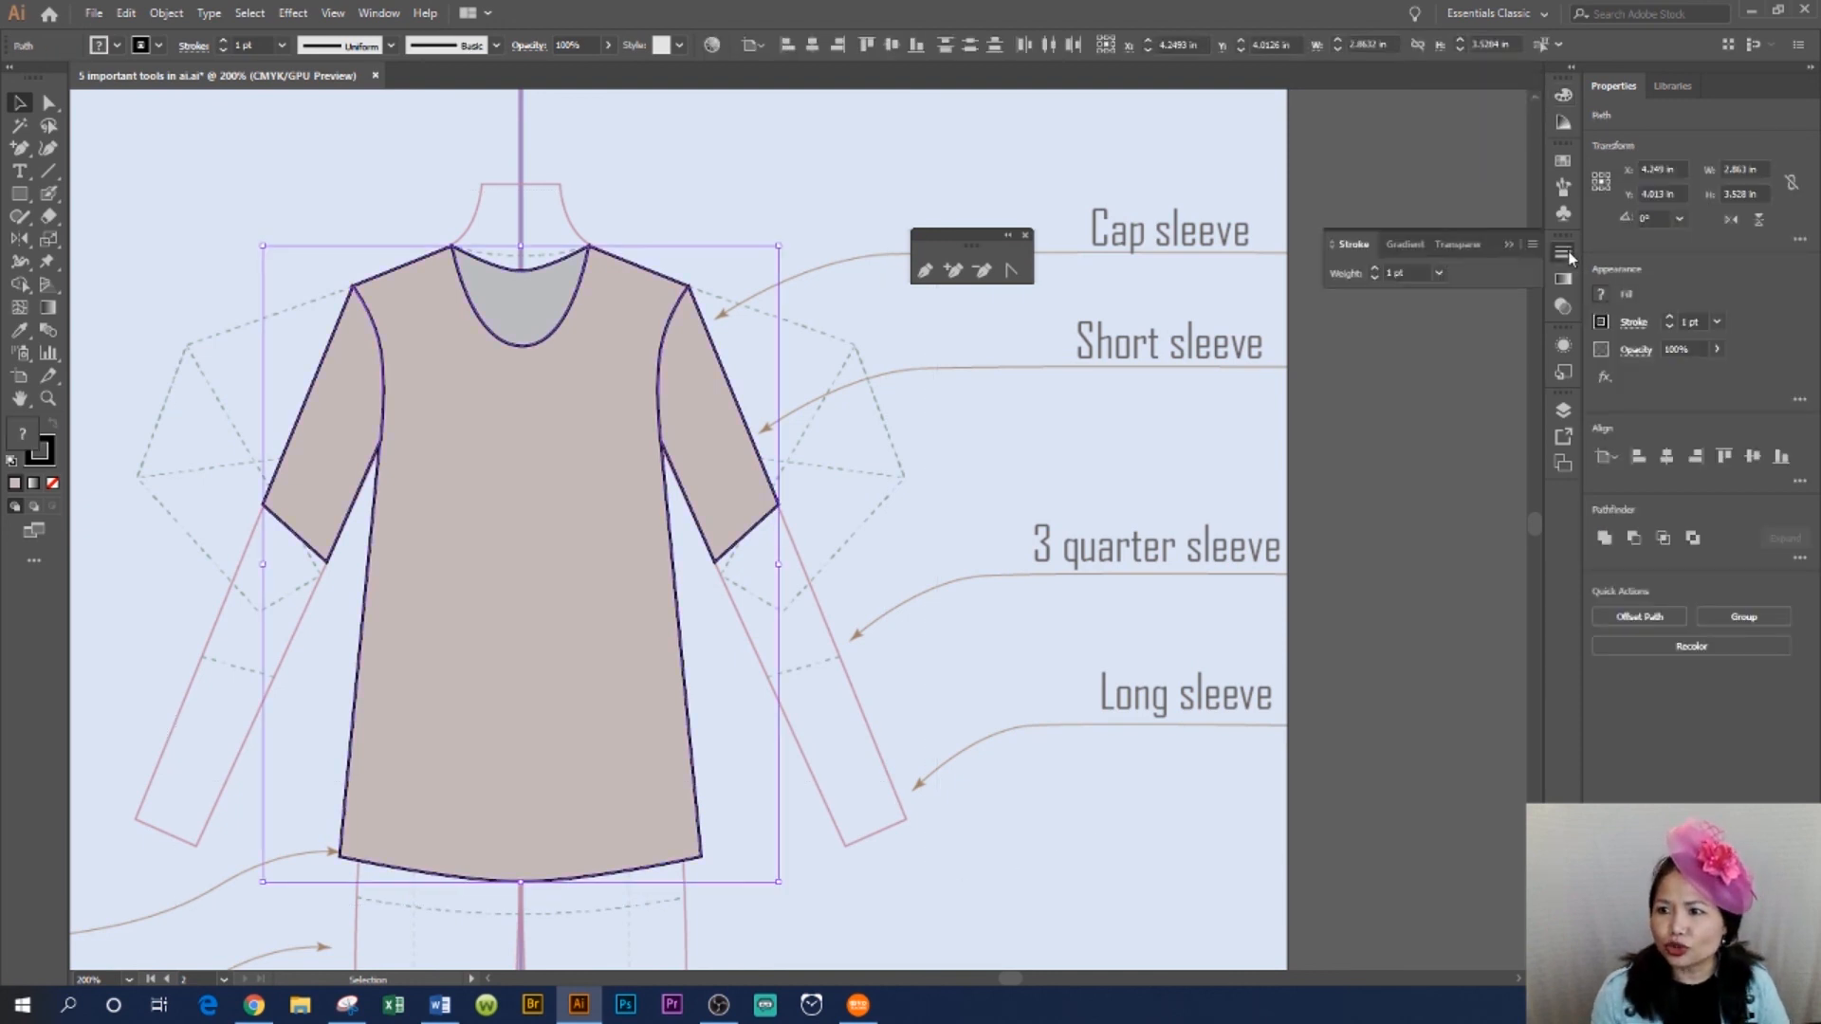
pyautogui.click(1331, 246)
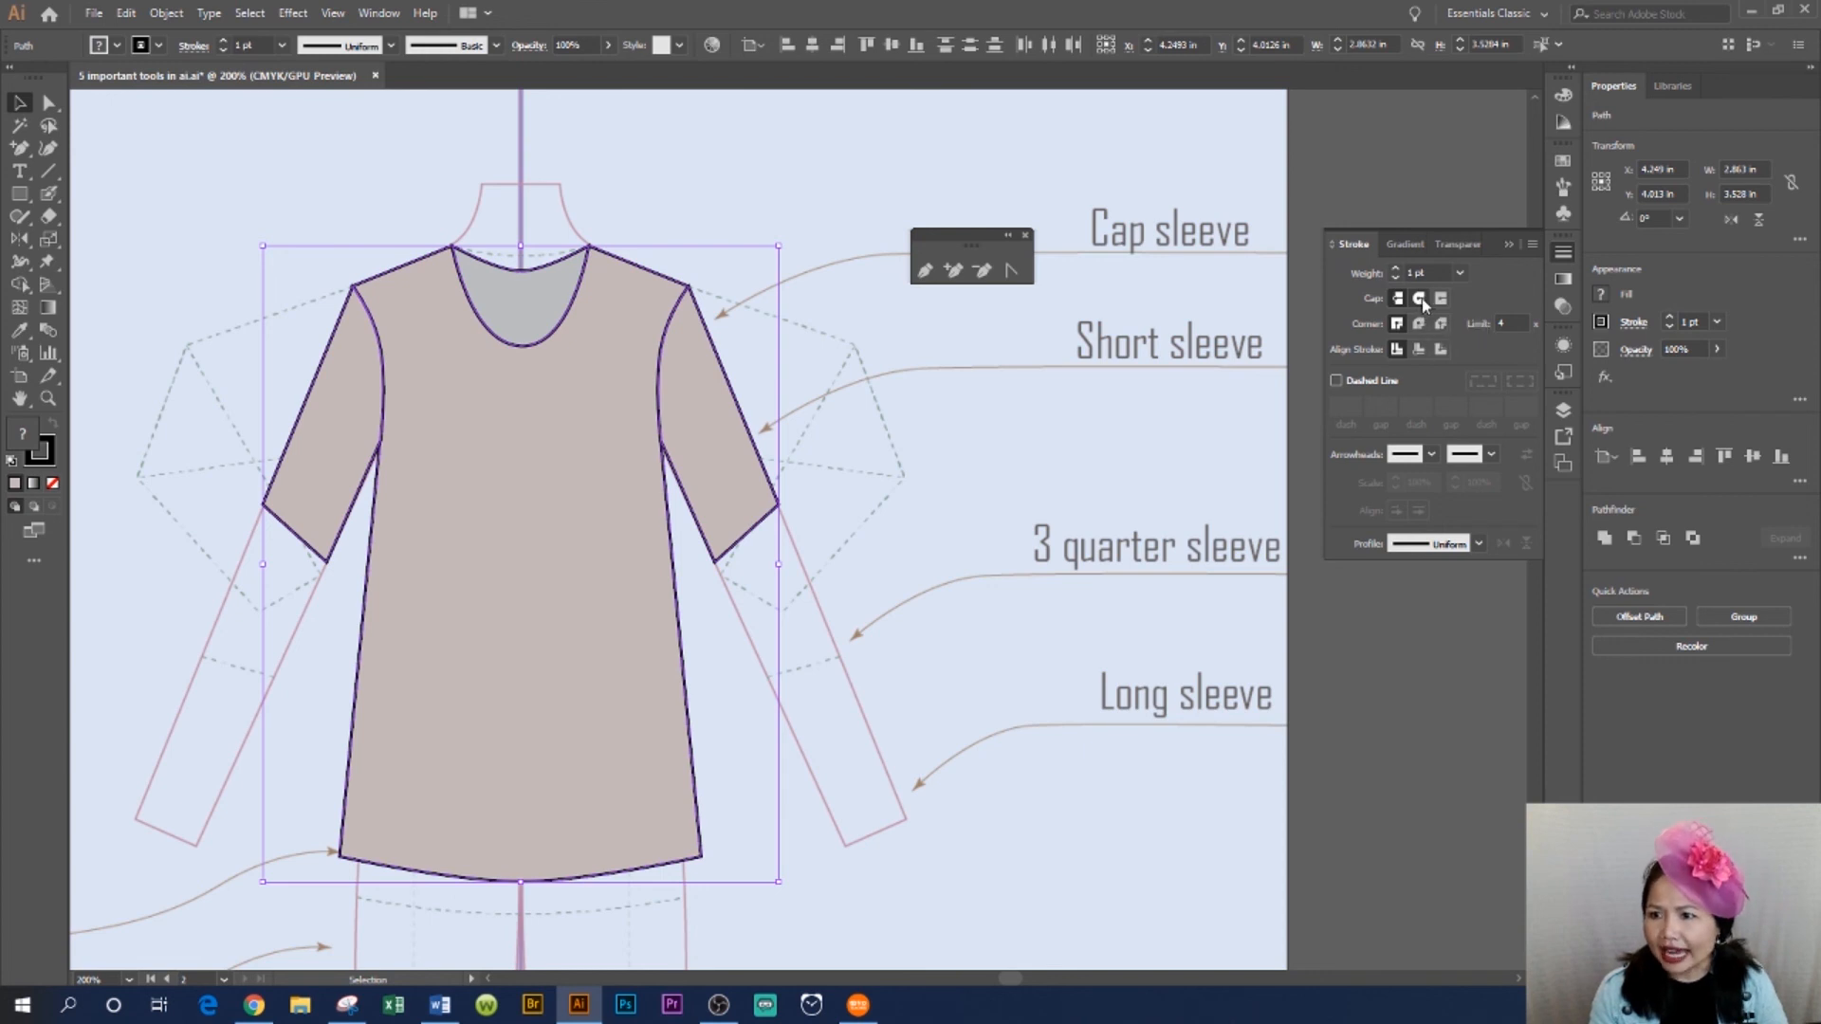
pyautogui.click(1419, 323)
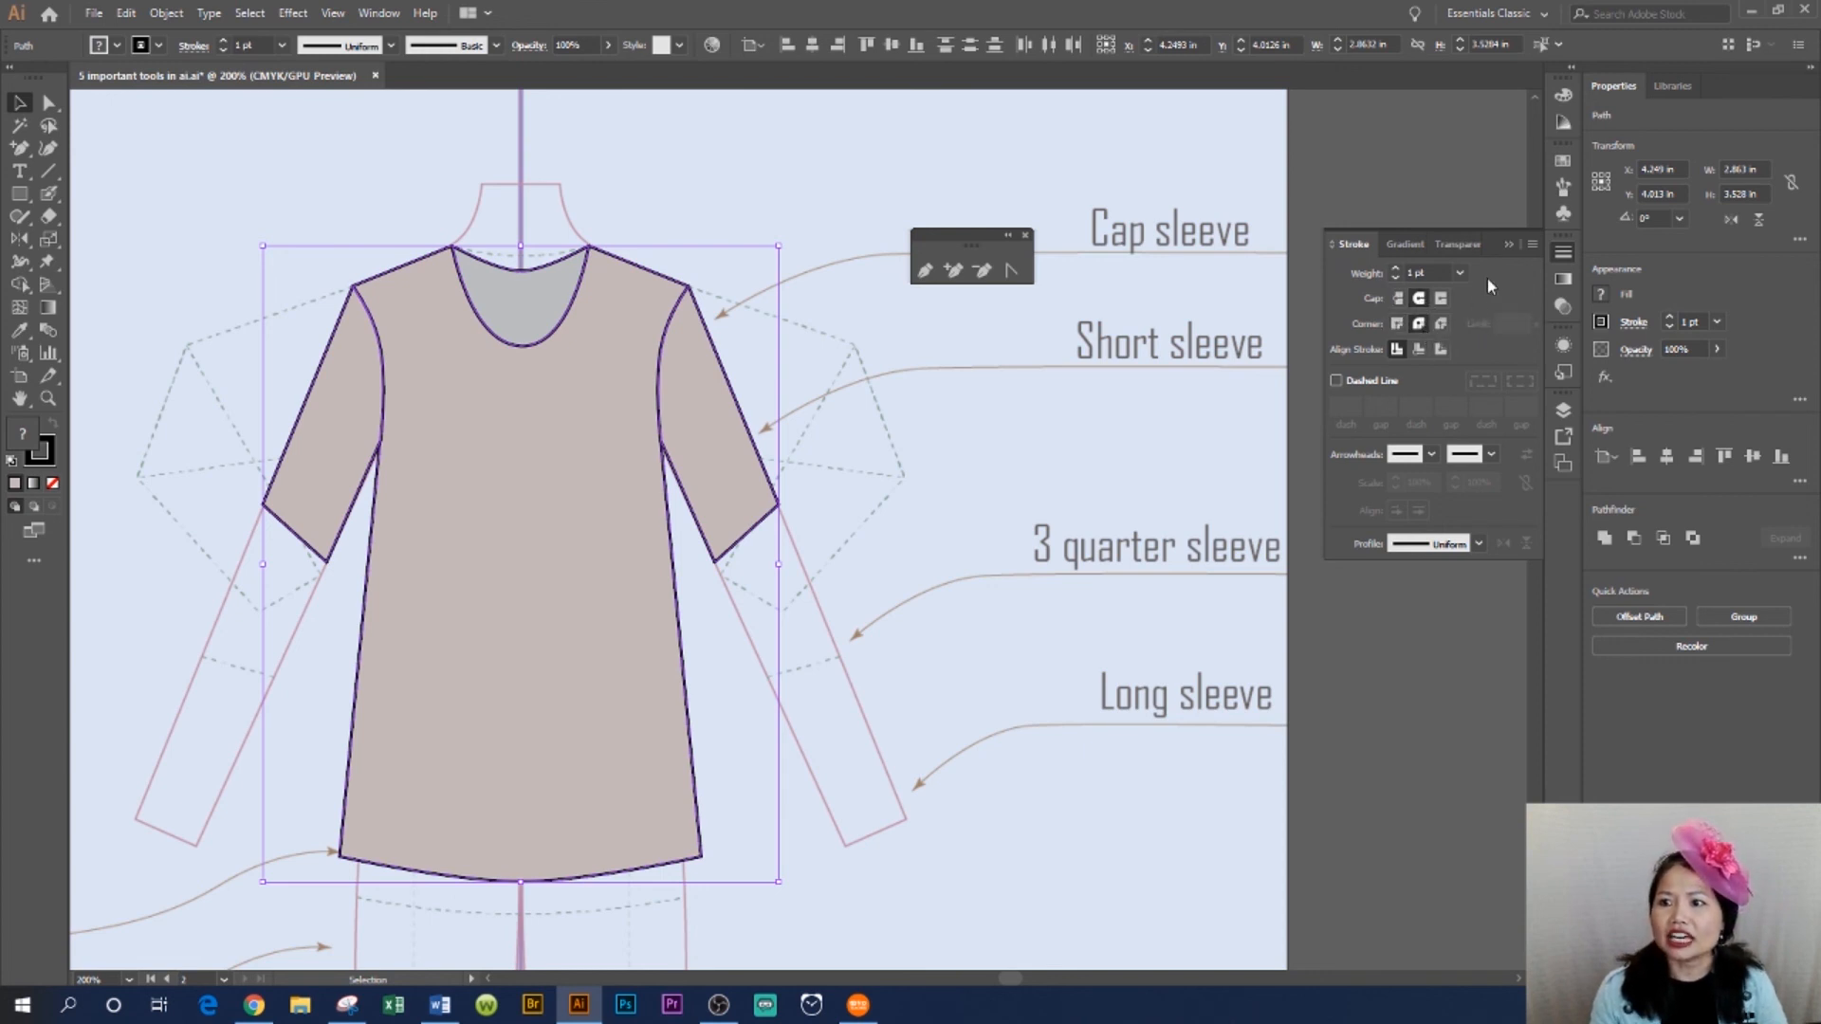
pyautogui.click(1507, 246)
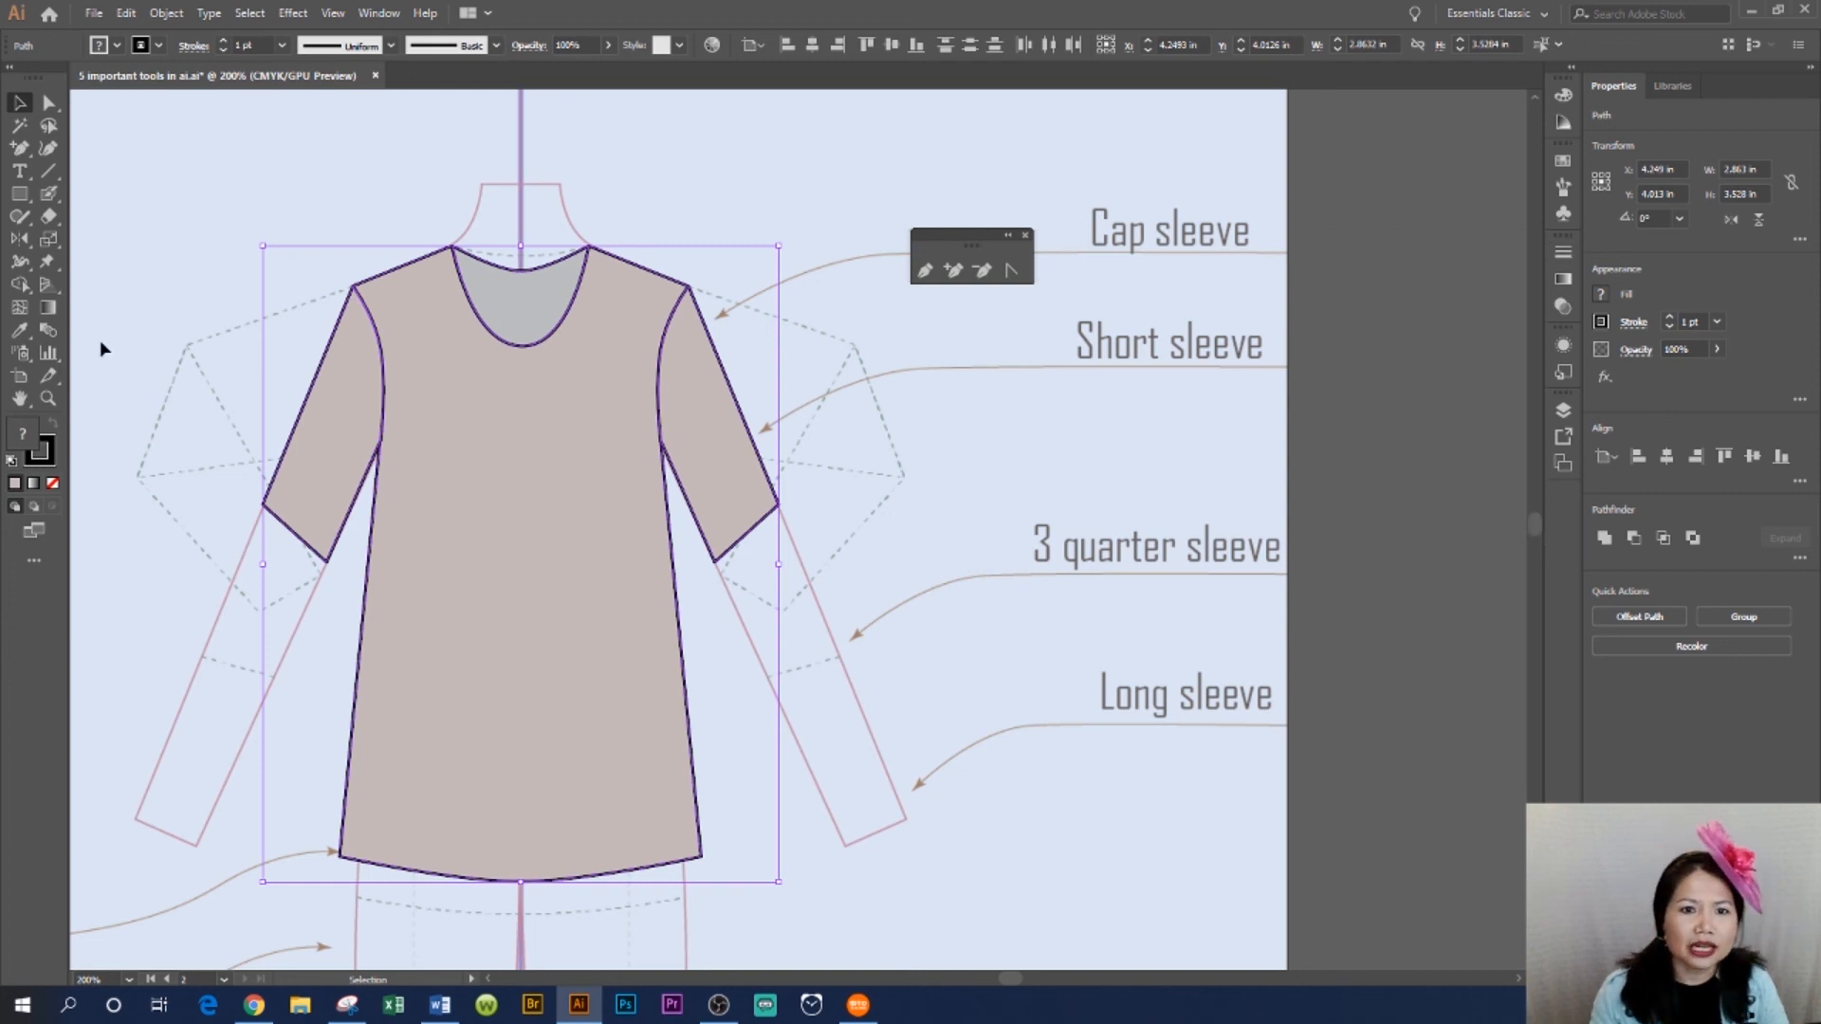
# - Zoom in on the neckline and shoulders to examine the stroke corners
pyautogui.click(47, 398)
pyautogui.moveTo(544, 243); pyautogui.dragTo(757, 381)
pyautogui.click(20, 103)
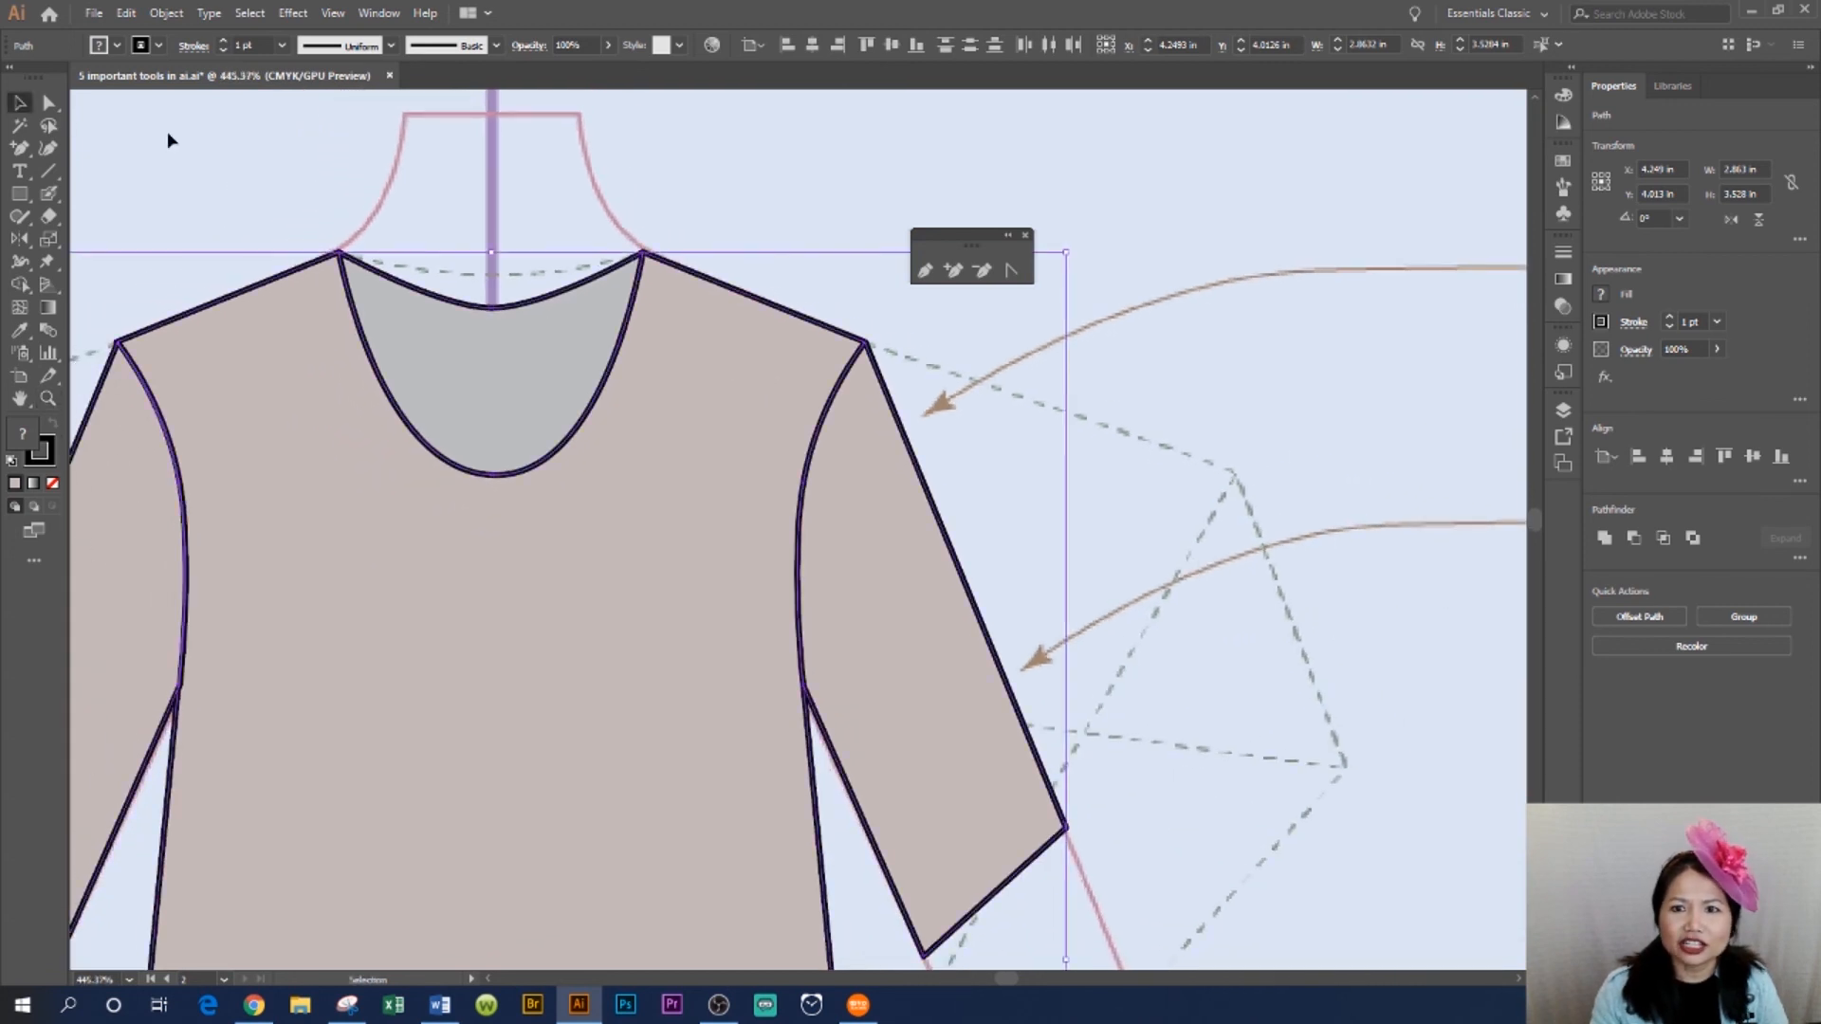
pyautogui.click(715, 167)
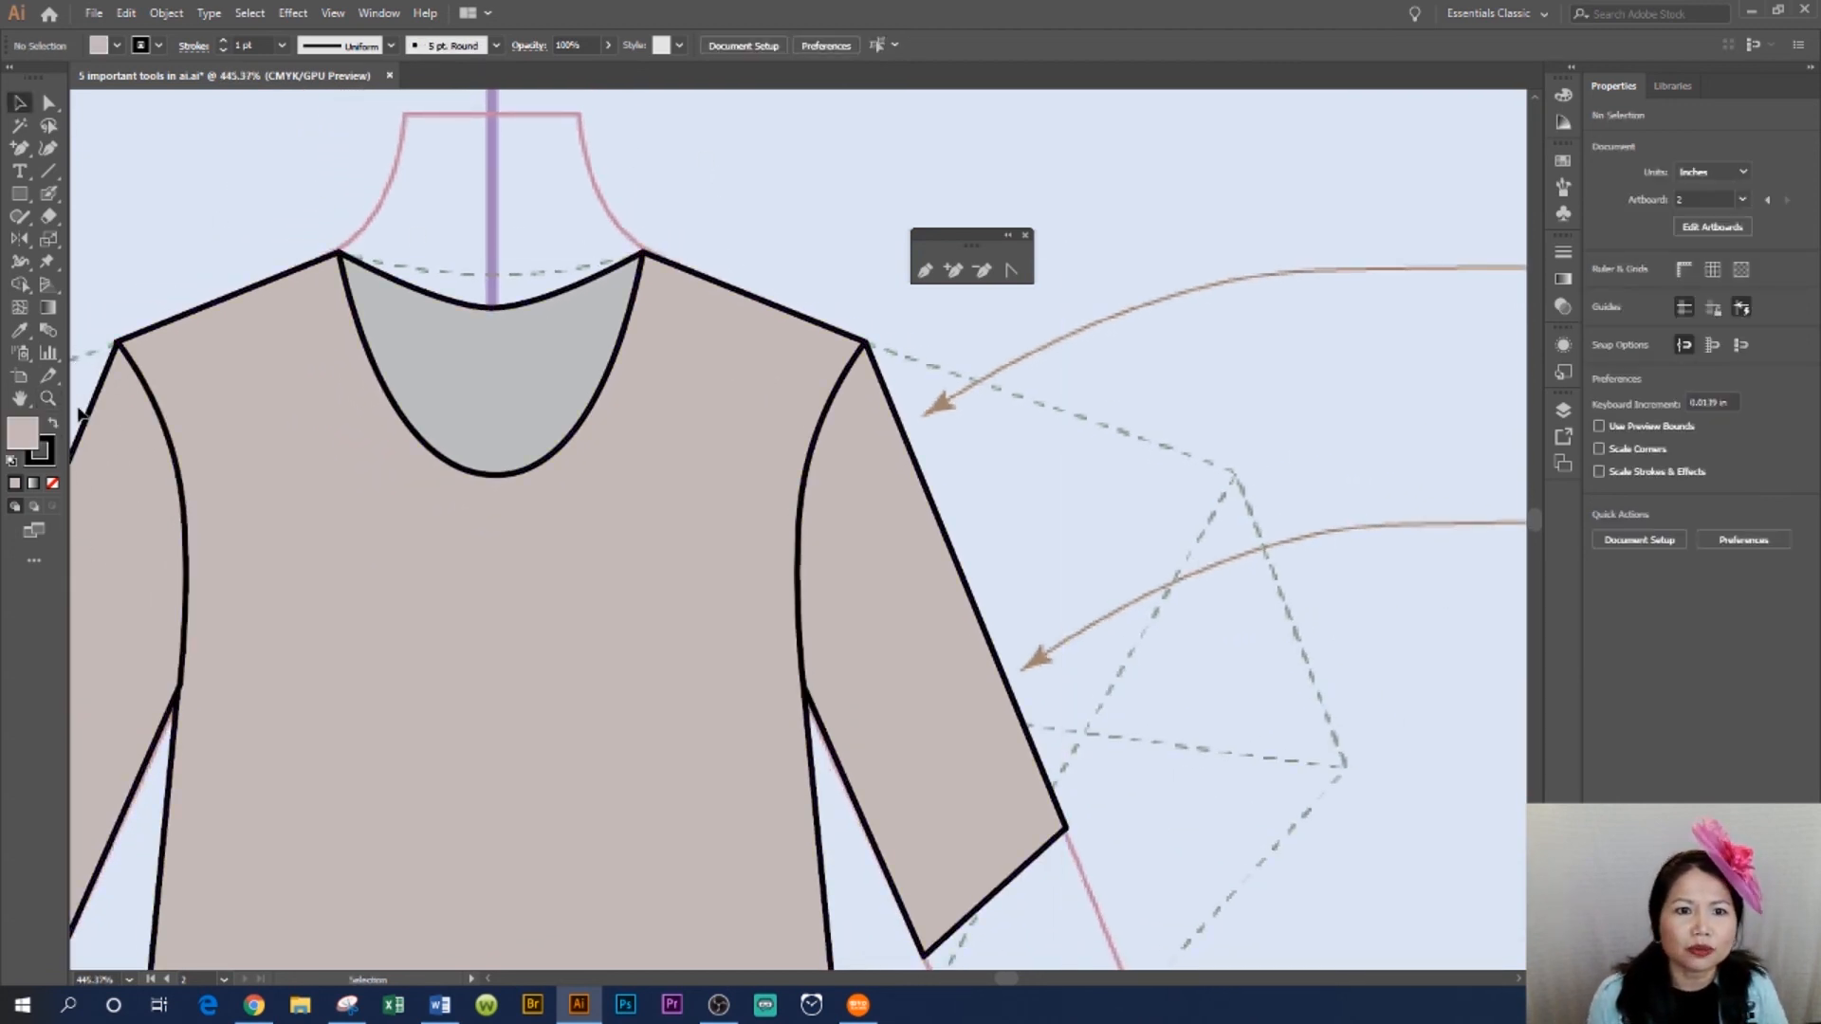
pyautogui.click(48, 399)
pyautogui.moveTo(480, 252); pyautogui.dragTo(716, 402)
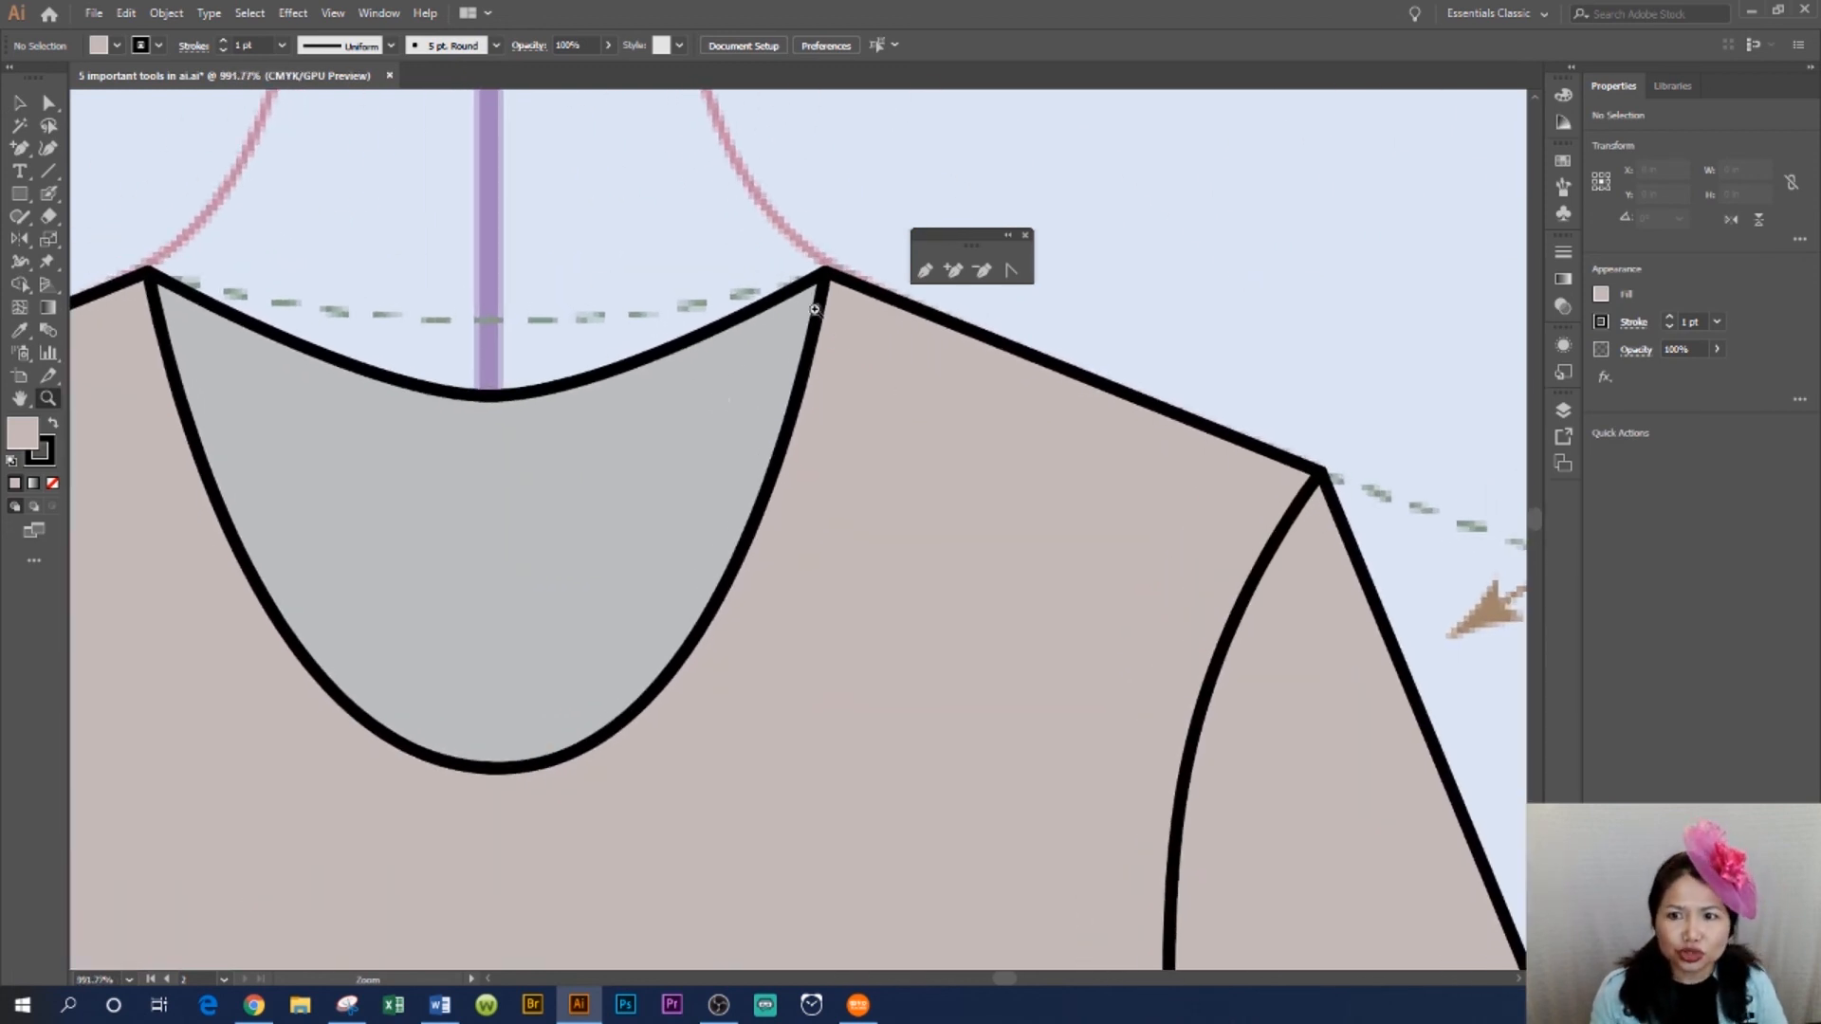
pyautogui.keyDown('alt'); pyautogui.click(843, 319); pyautogui.keyUp('alt')
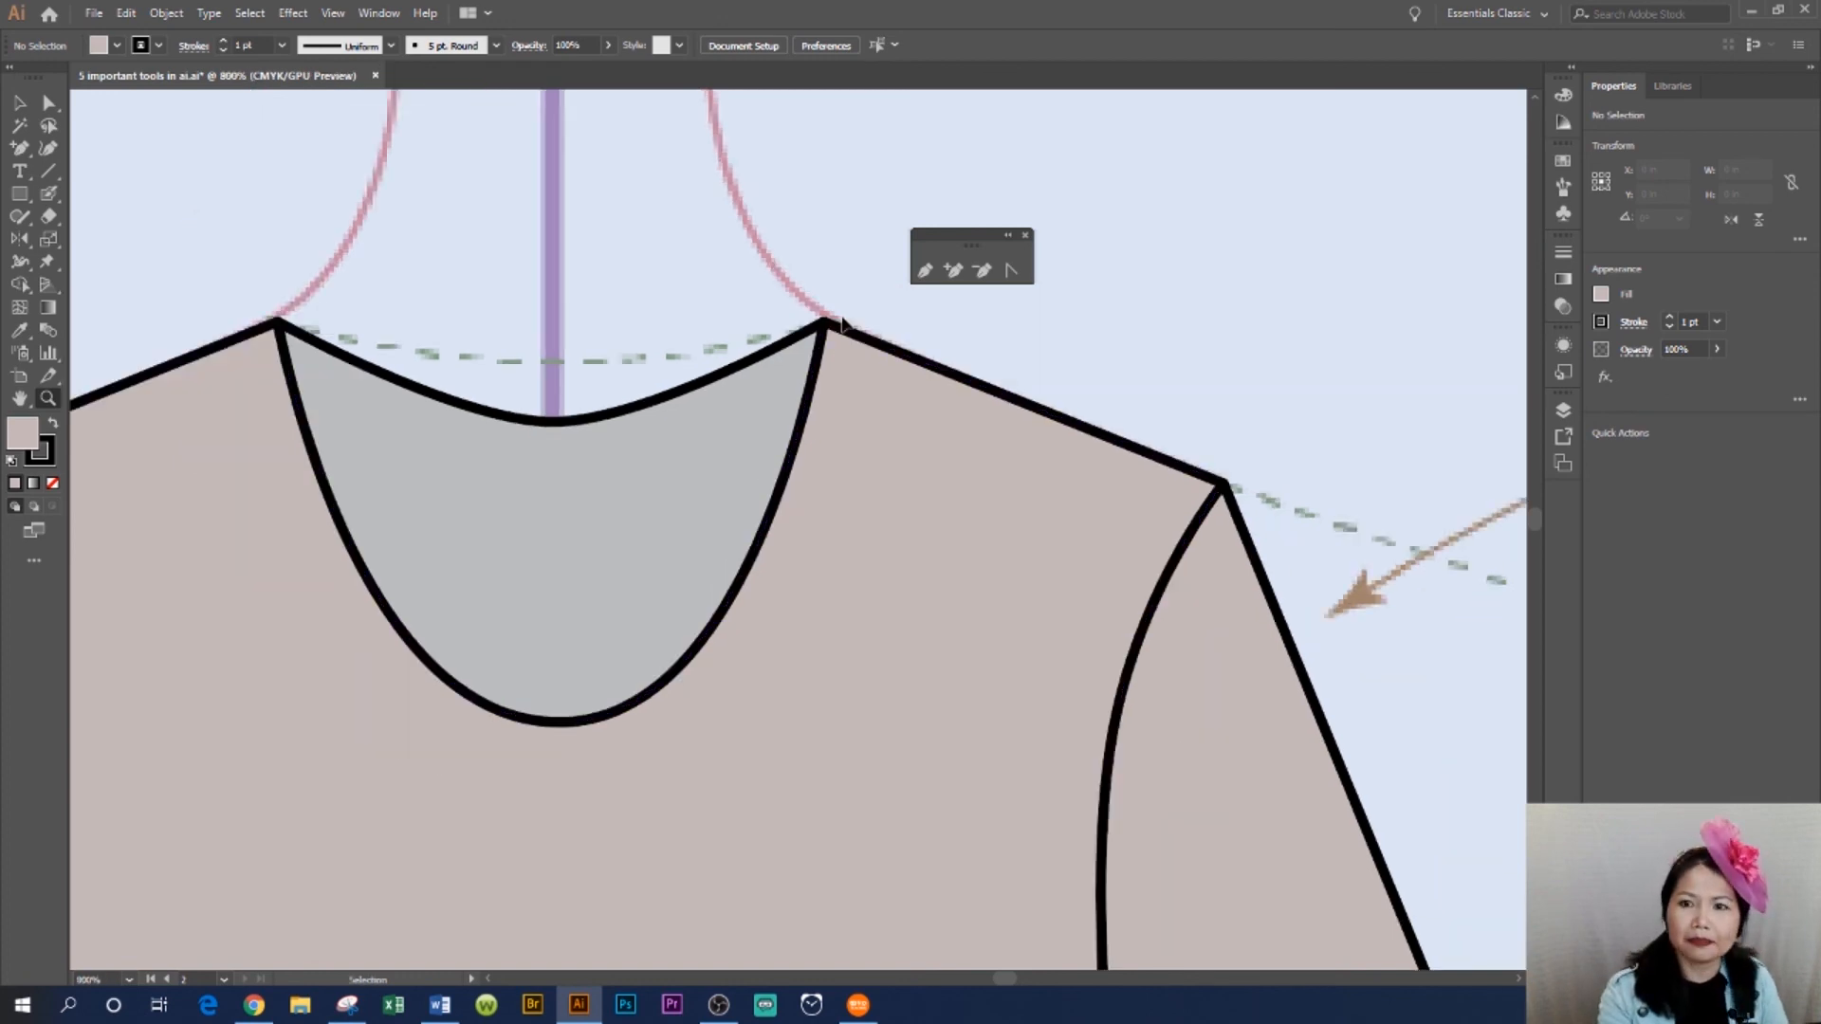